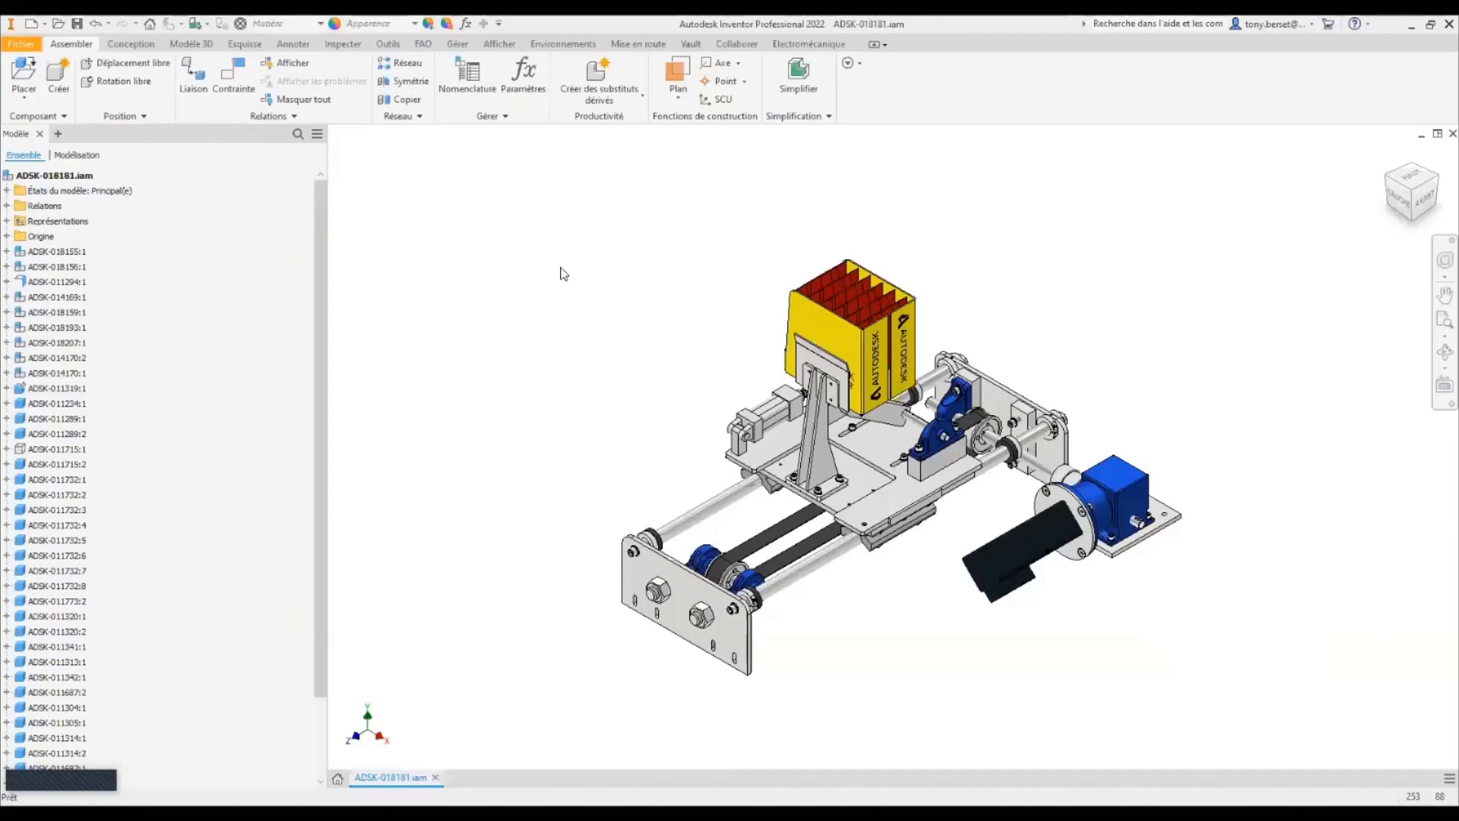
Display the constraint status of every component in the model browser and accept recalculating the assembly.
left_click(318, 134)
mouse_move(376, 220)
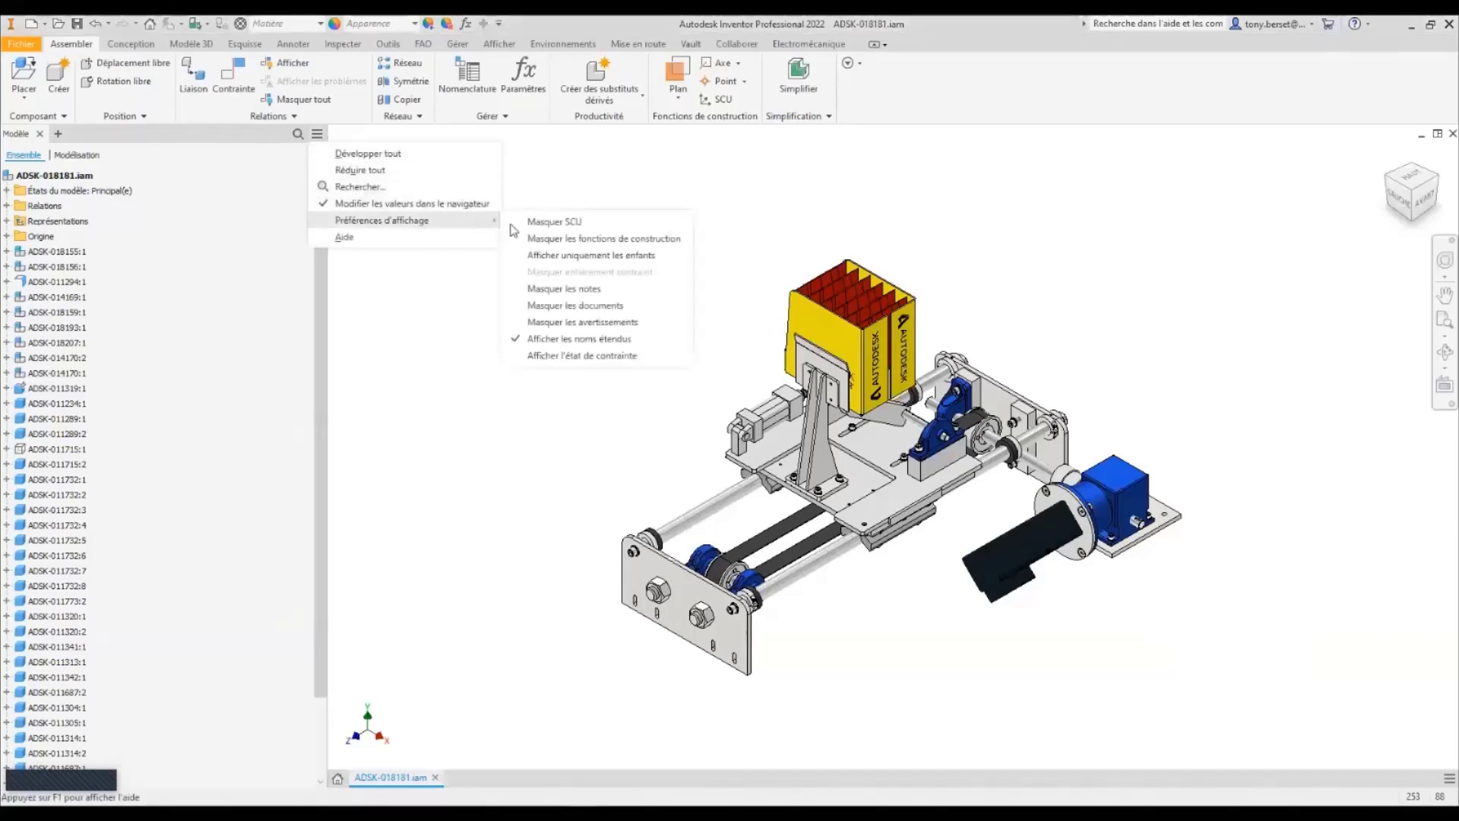
left_click(591, 356)
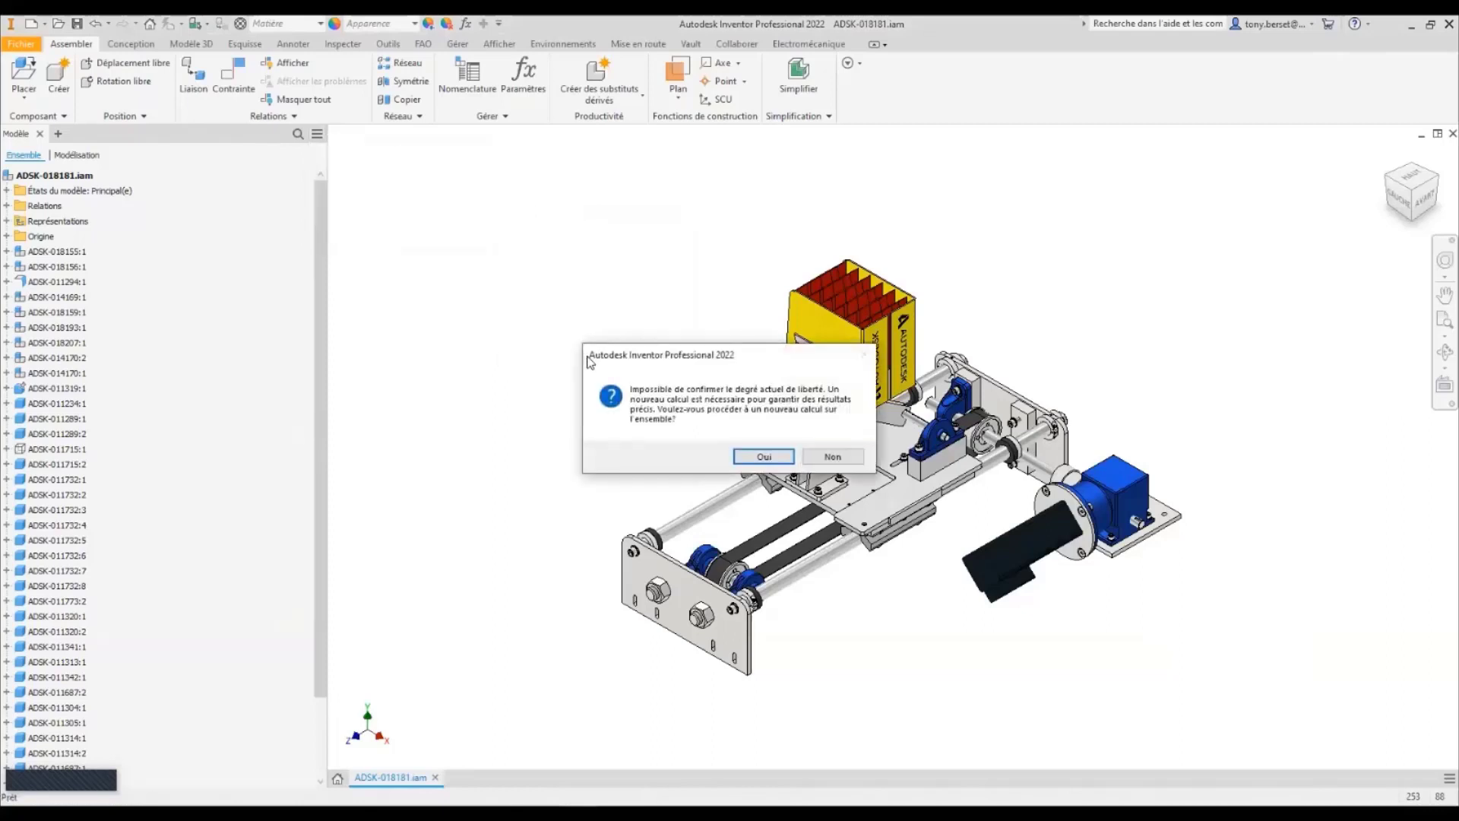
left_click(743, 459)
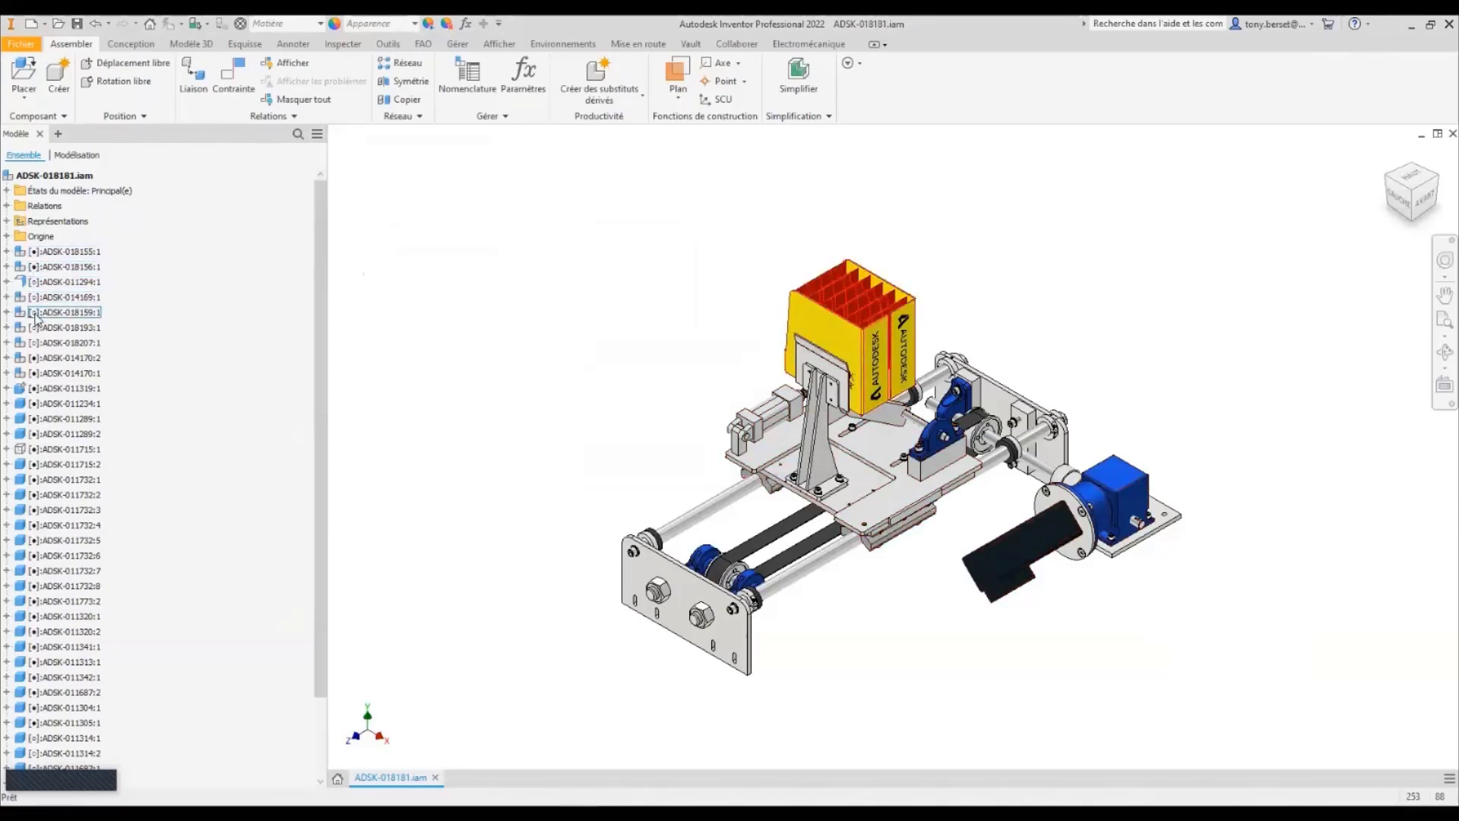
Examine components ADSK-018155:1 and ADSK-018207:1, and slide the ADSK-018207:1 carriage along the rails to test its freedom of movement.
left_click(72, 257)
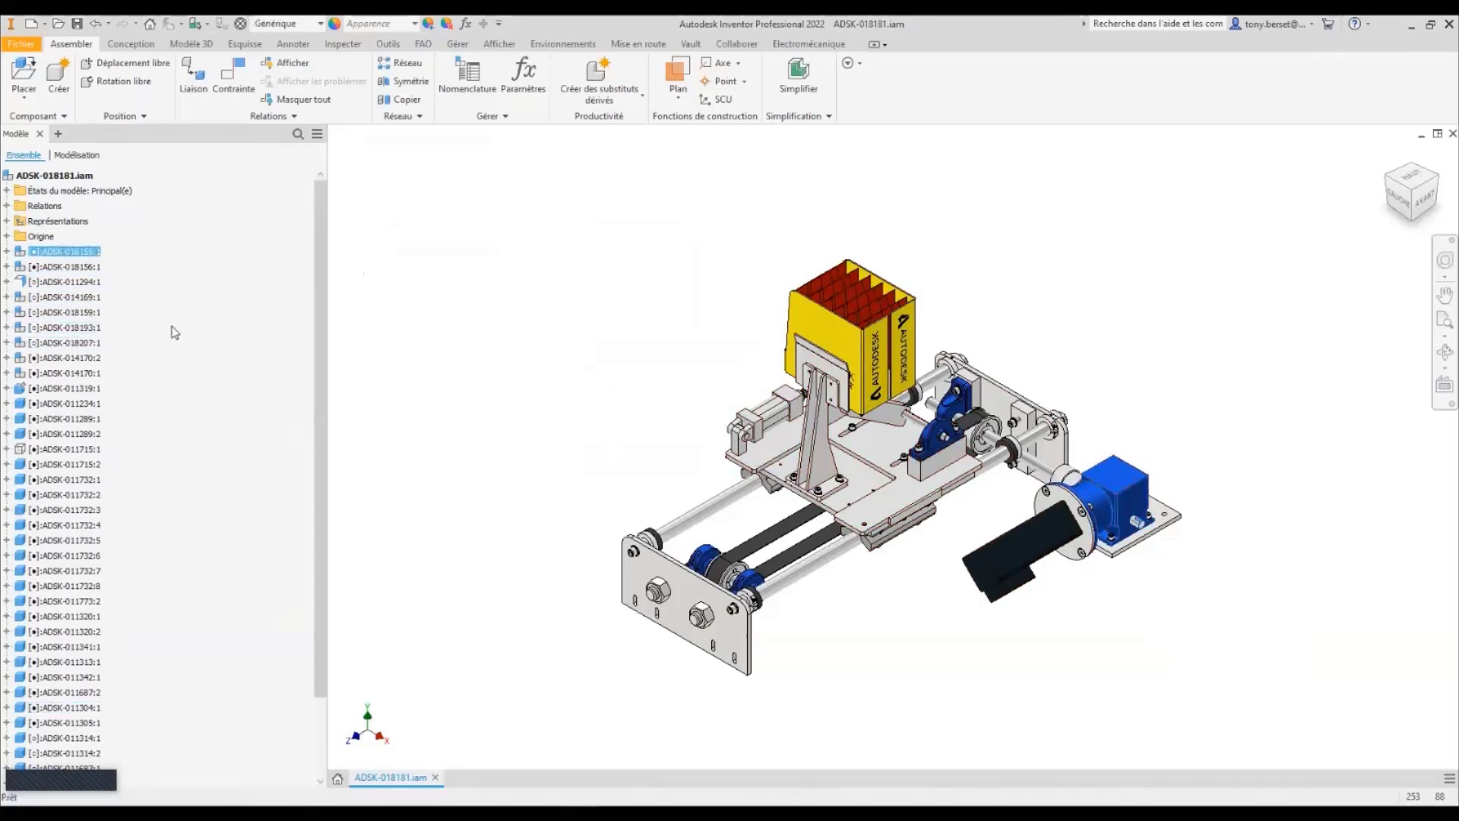
left_click(55, 348)
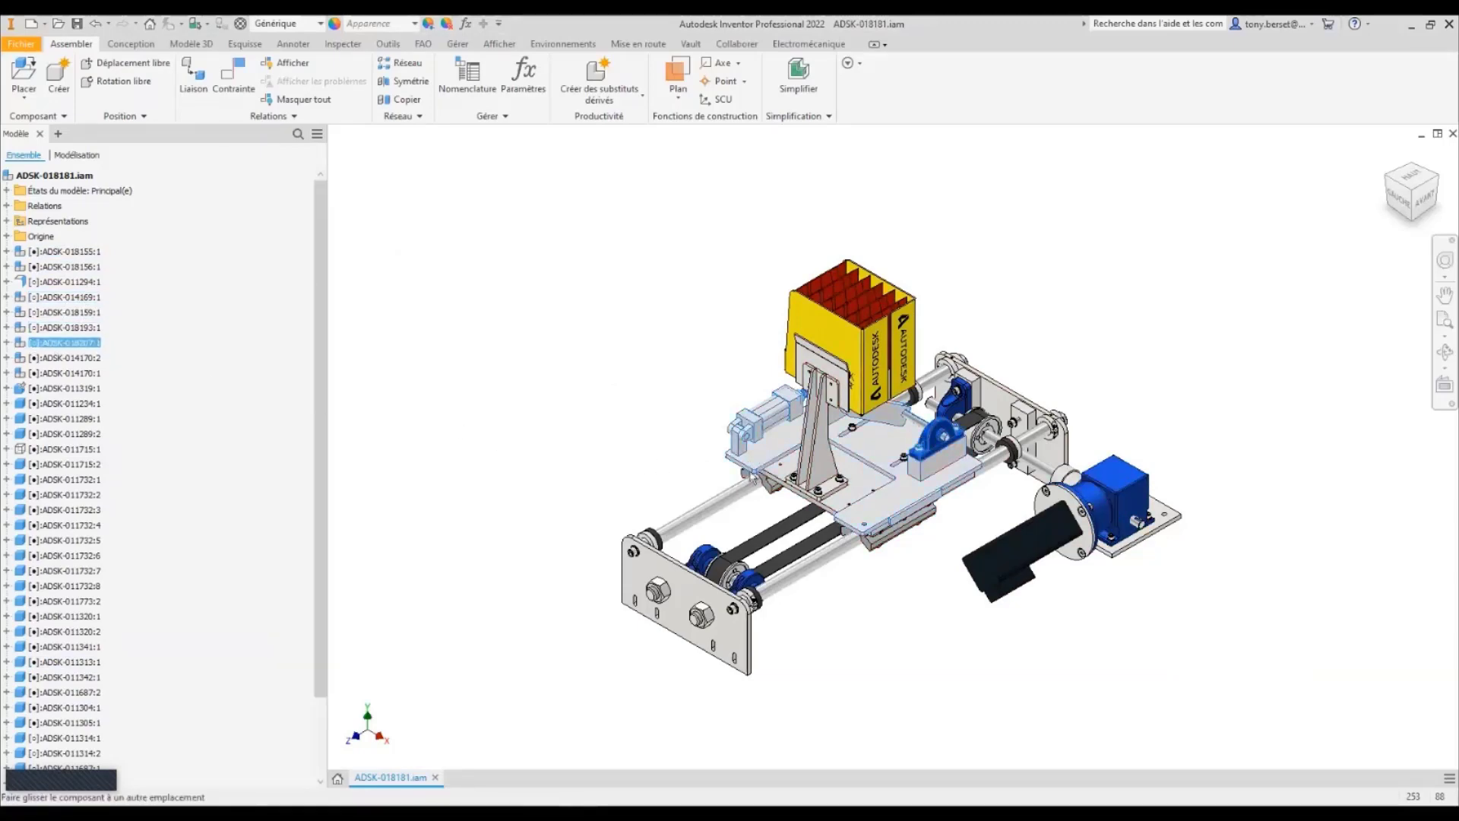
left_click_drag(765, 473, 537, 459)
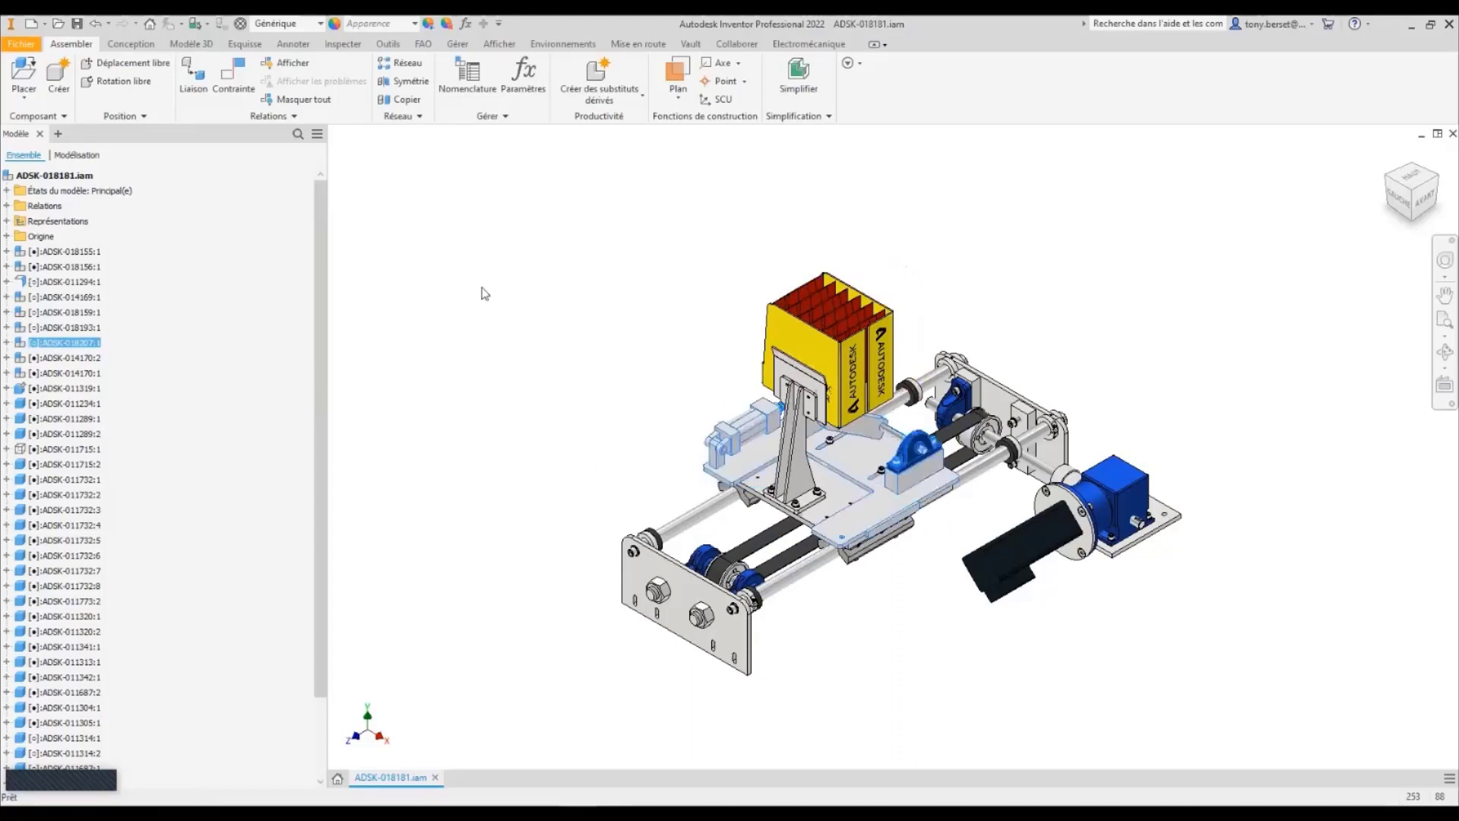
Add a flush constraint with a -250 mm offset between the front end plate's outer face and the carriage plate's front edge face.
left_click(242, 90)
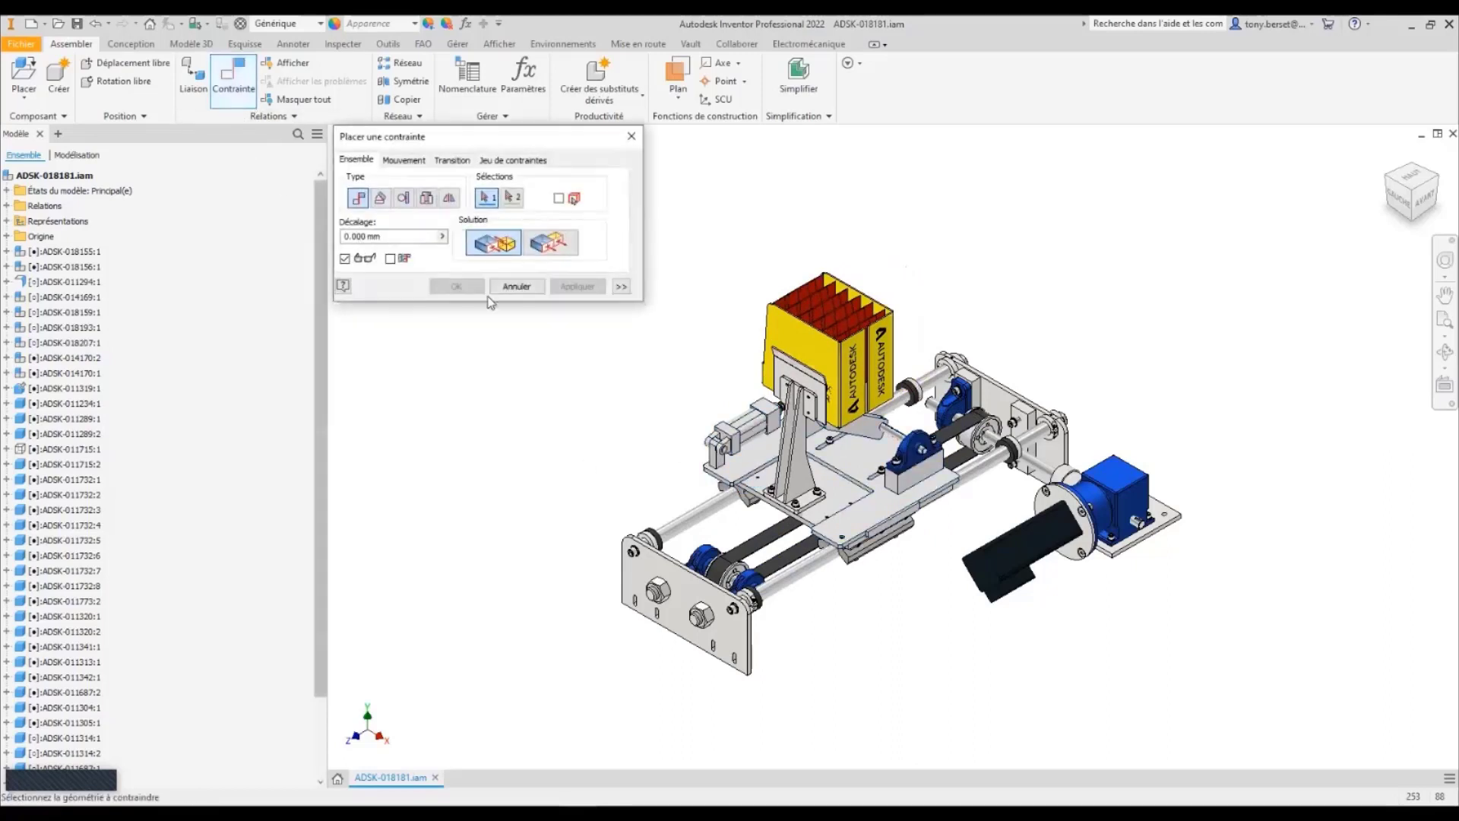
left_click(565, 243)
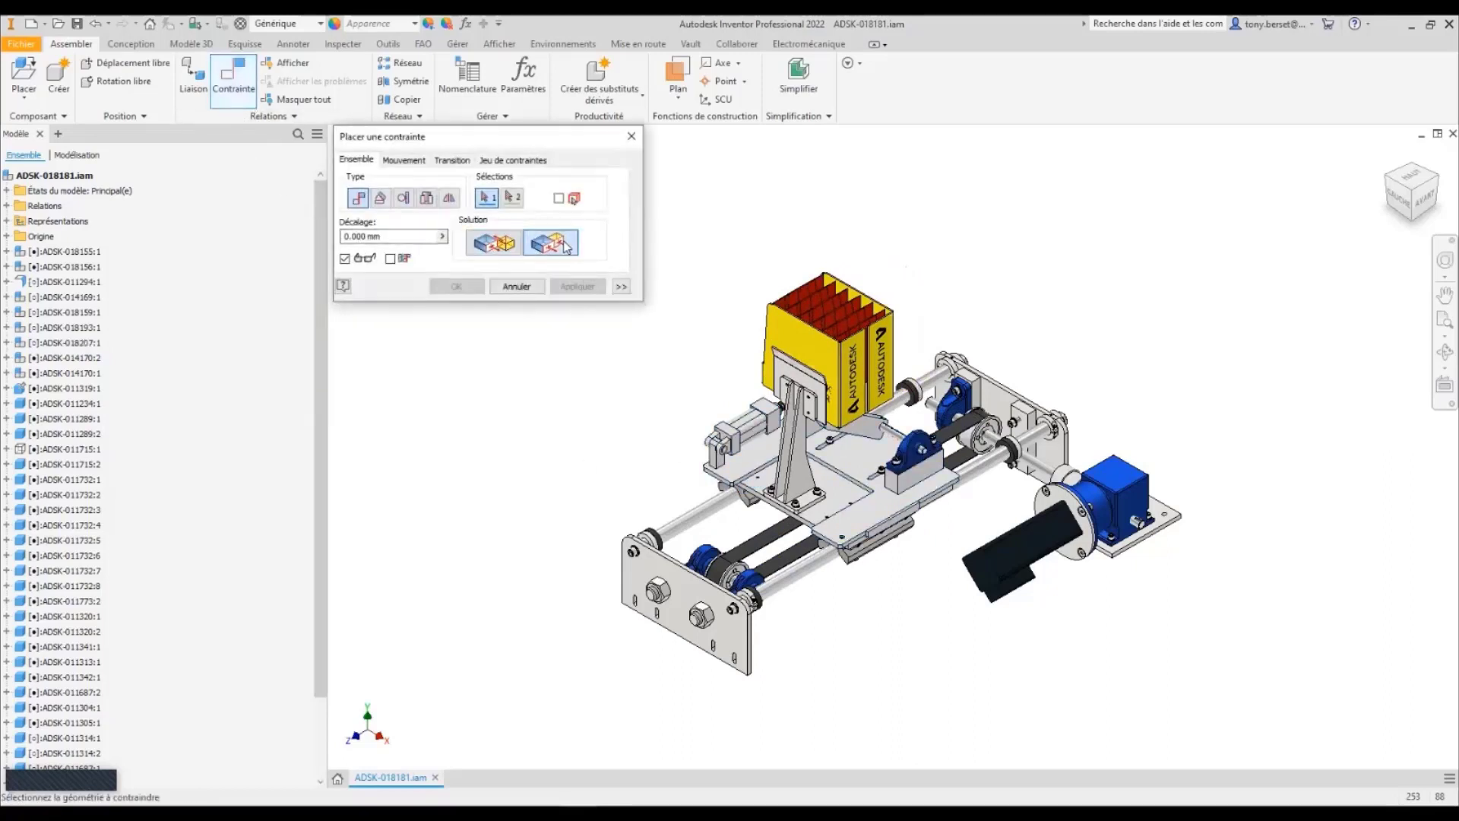
left_click(690, 591)
scroll(840, 545, "up", 5)
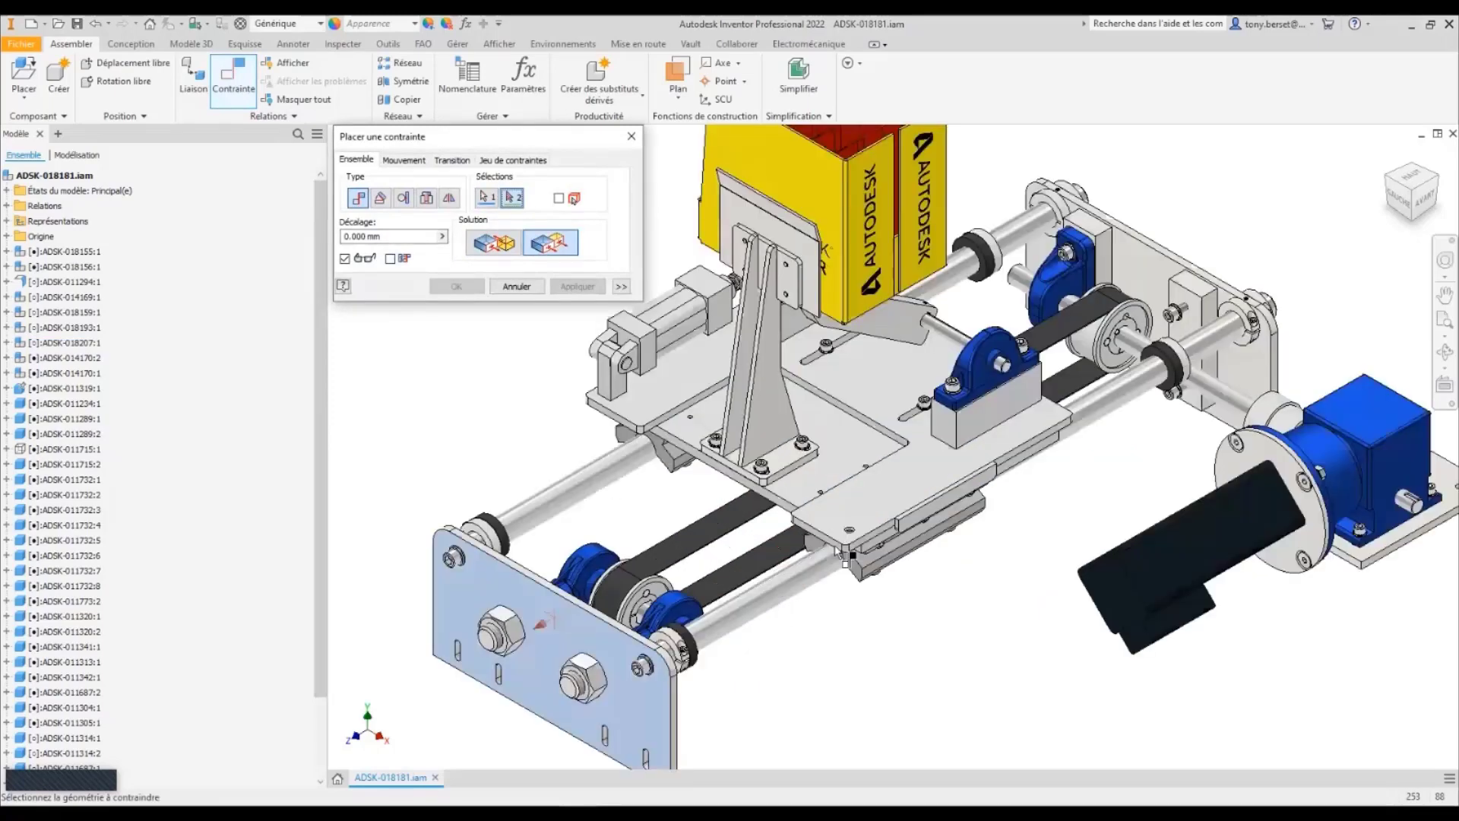
left_click(839, 549)
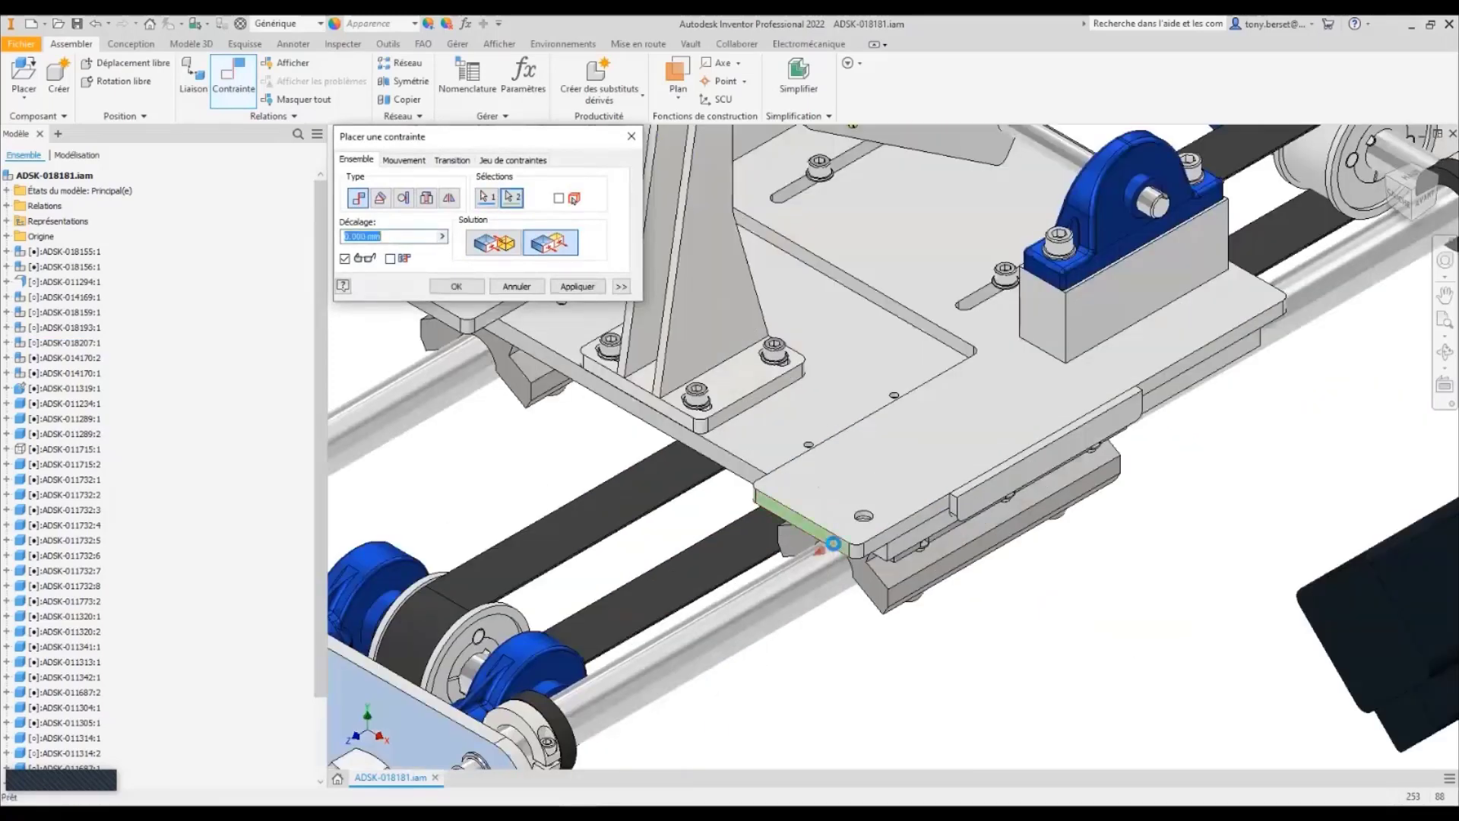
scroll(832, 544, "down", 5)
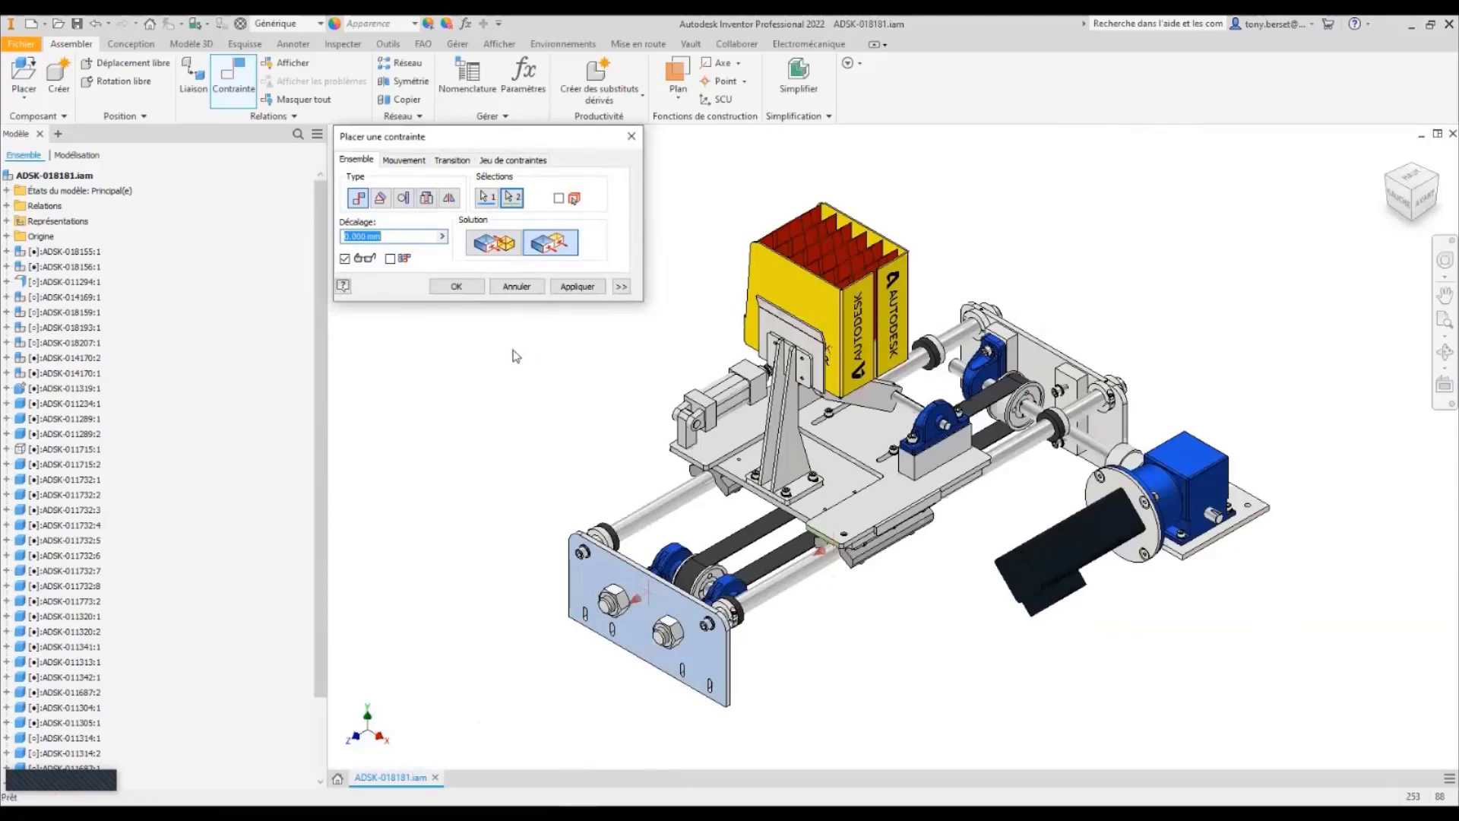
type("-250")
left_click(460, 287)
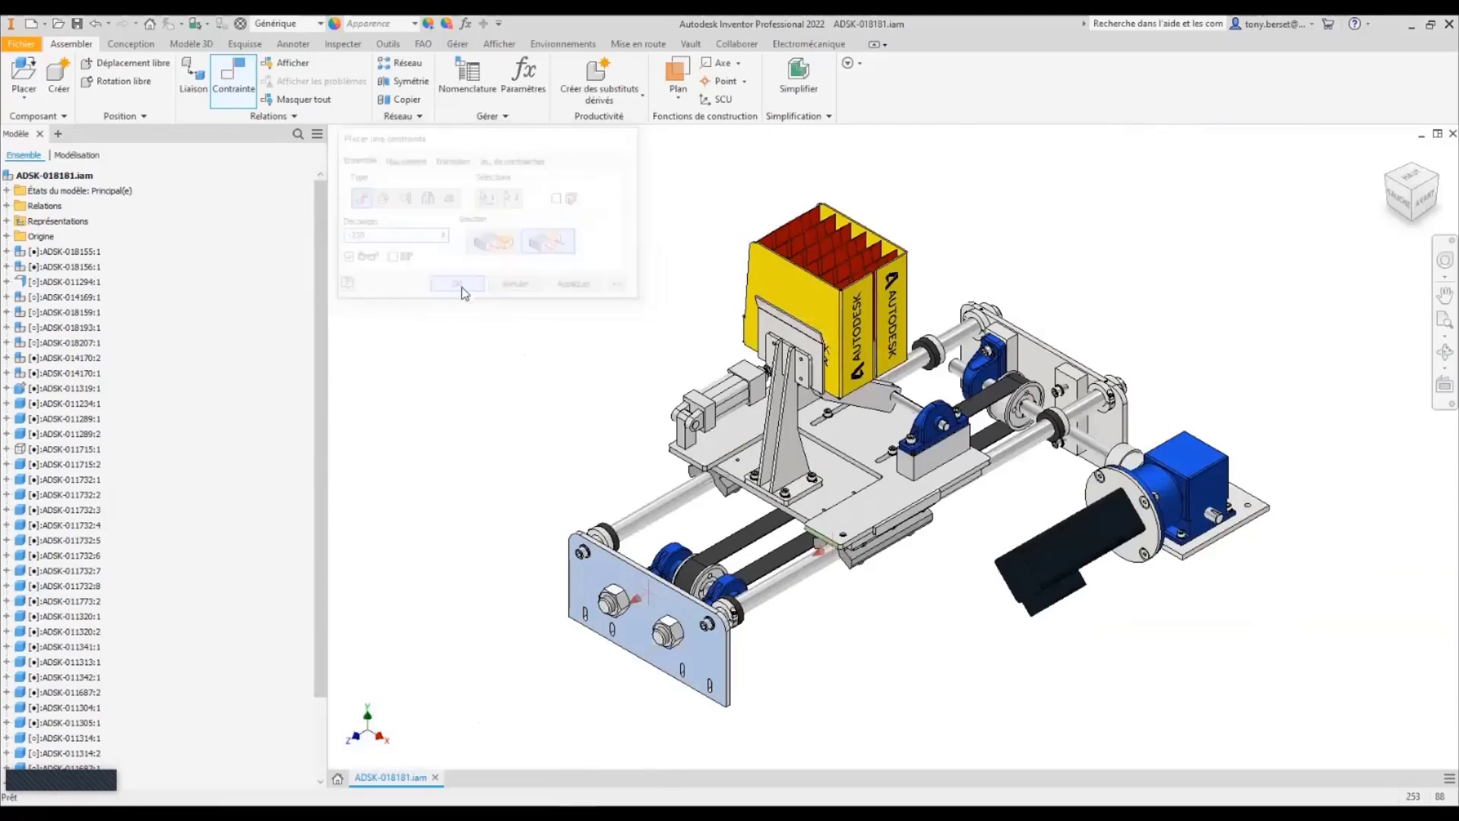
Check the constraint status of the carriage subassembly ADSK-018207:1 and of the pulley ADSK-014170:2.
left_click(705, 458)
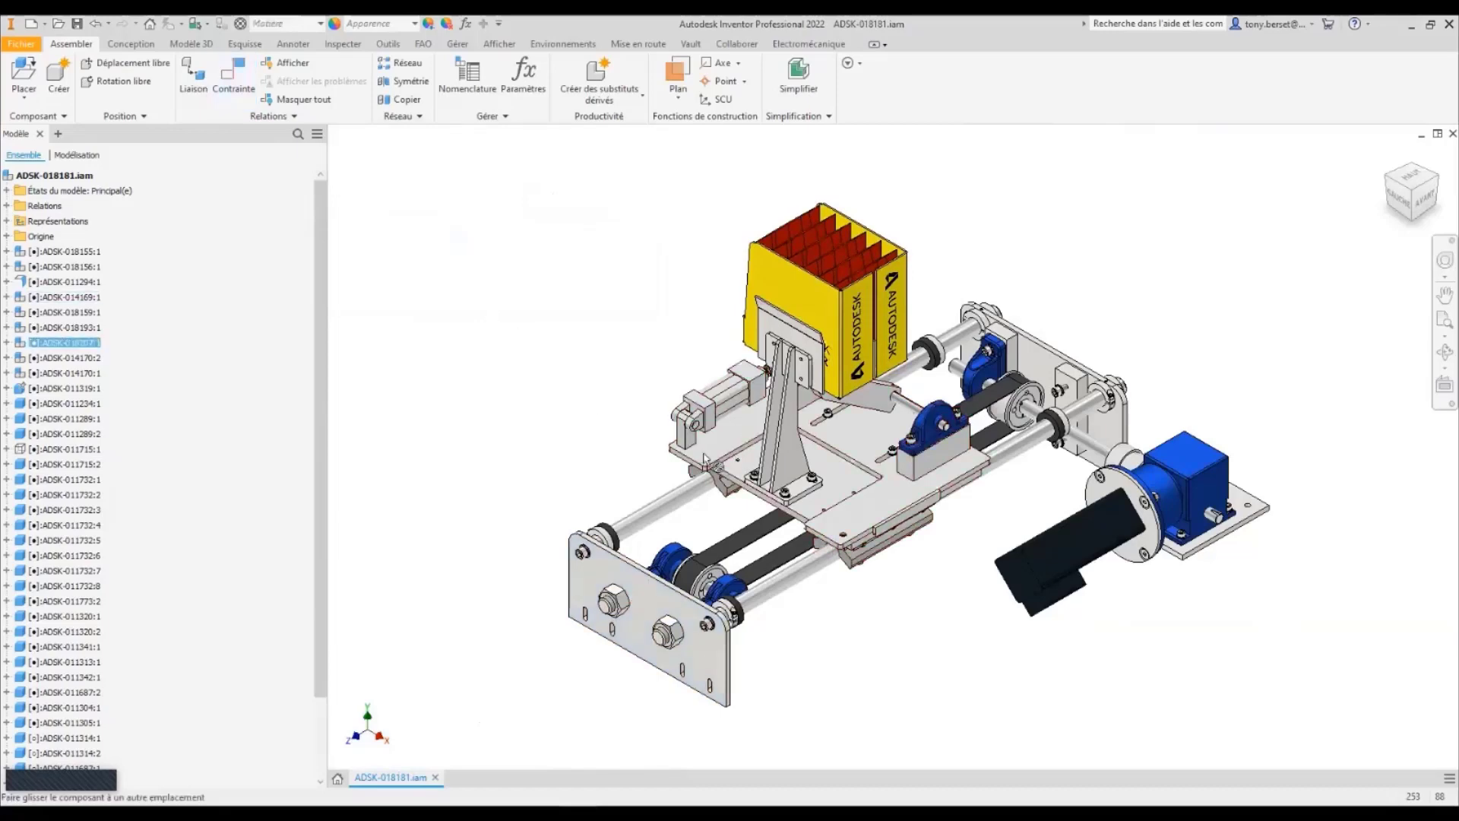
left_click(692, 410)
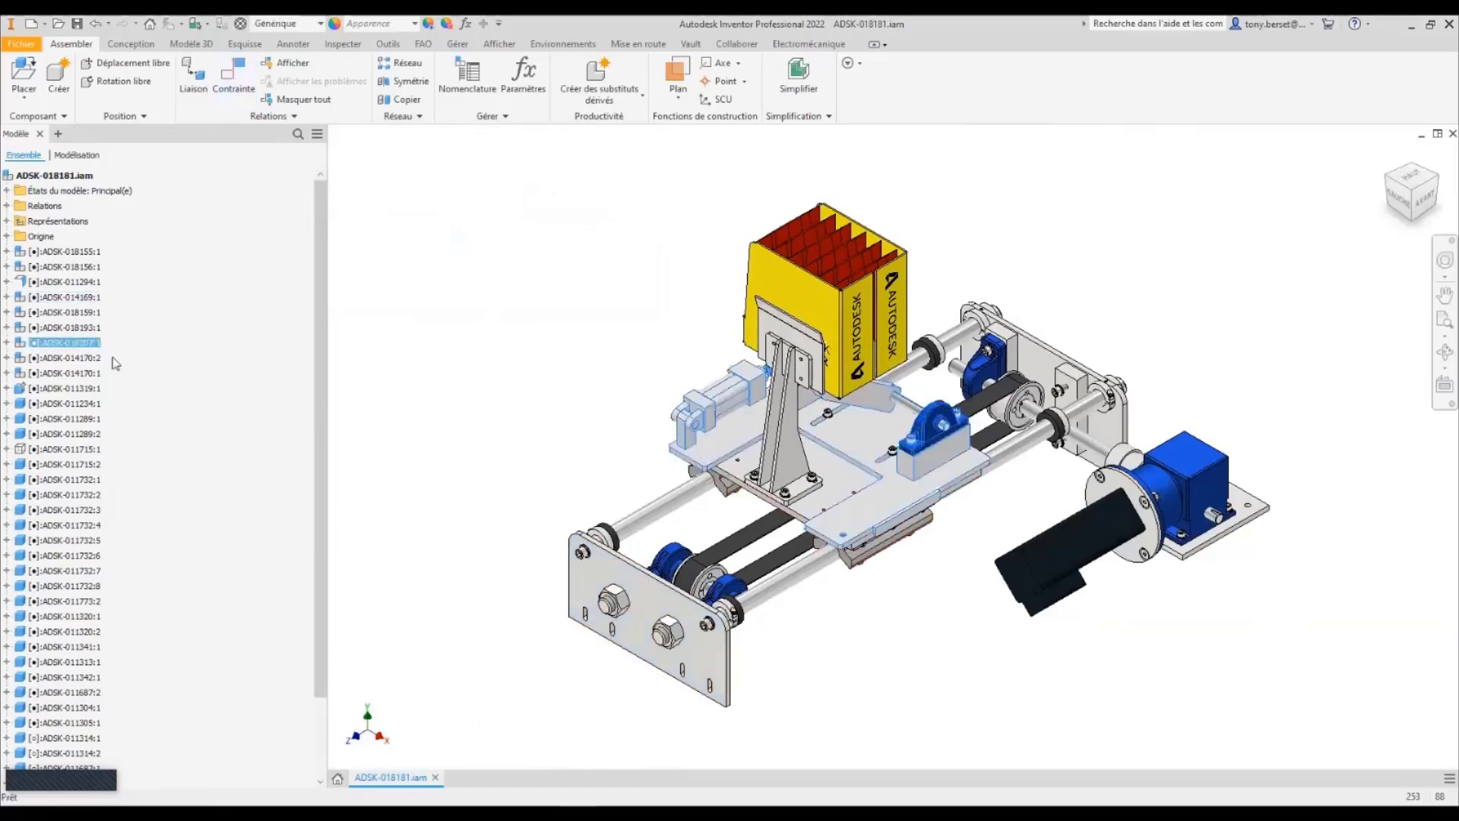
left_click(46, 357)
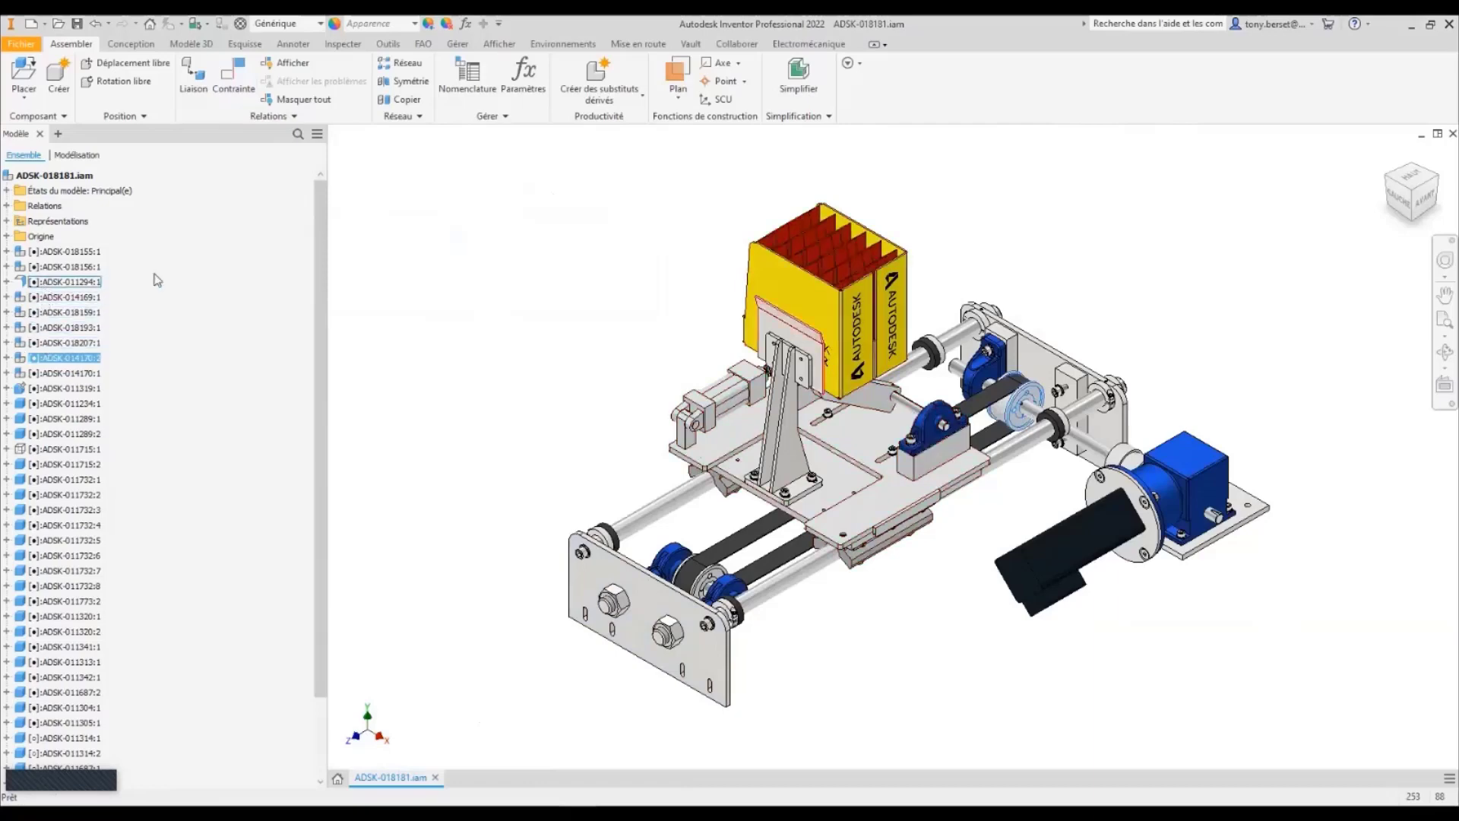
left_click(507, 323)
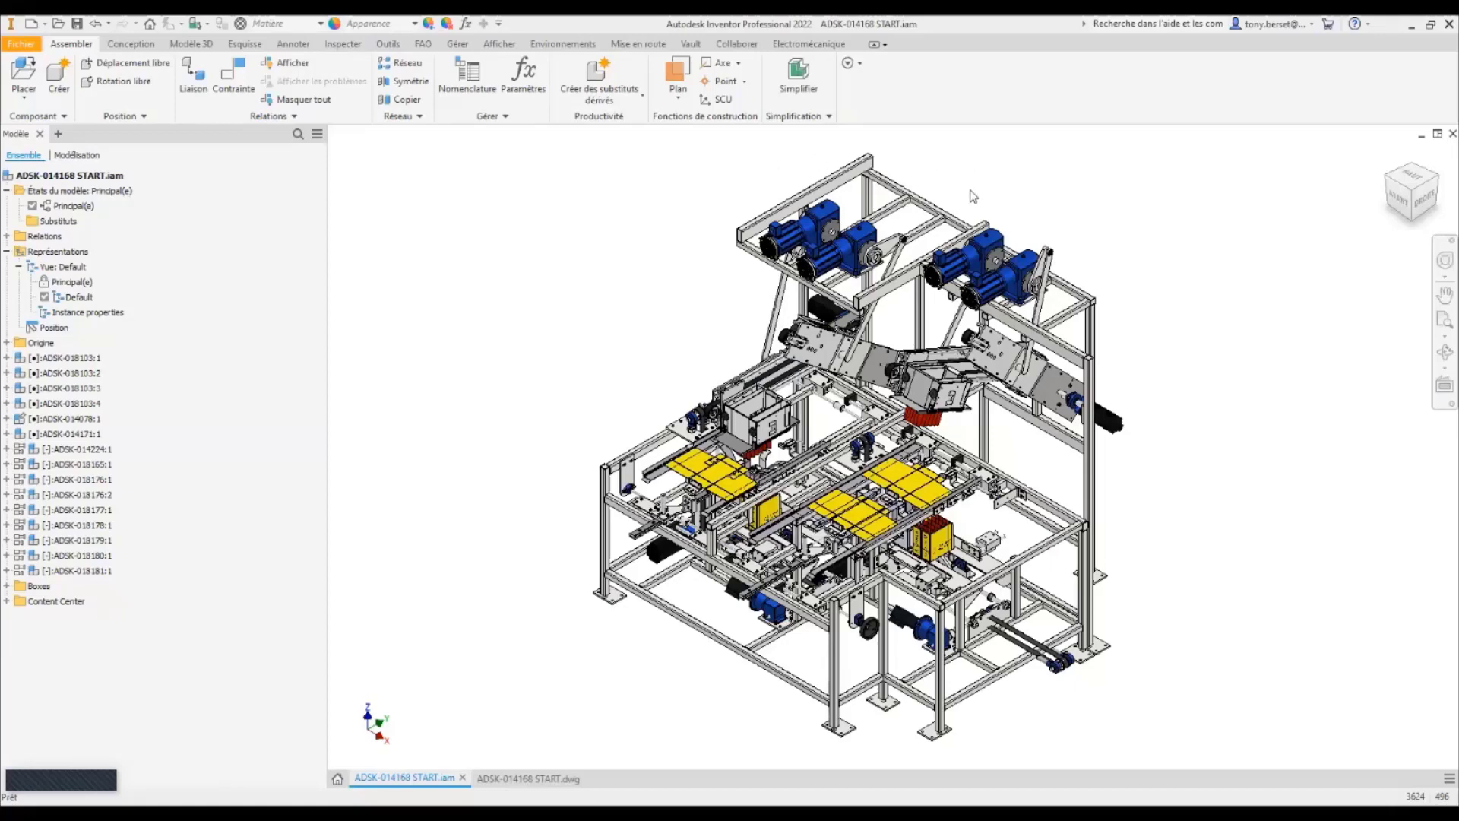
Add a text instance property UNIQUE_ID with value M01-A to the first electric motor, ADSK-018103:1.
scroll(968, 194, "up", 5)
middle_click_drag(969, 194, 1129, 254)
left_click(479, 407)
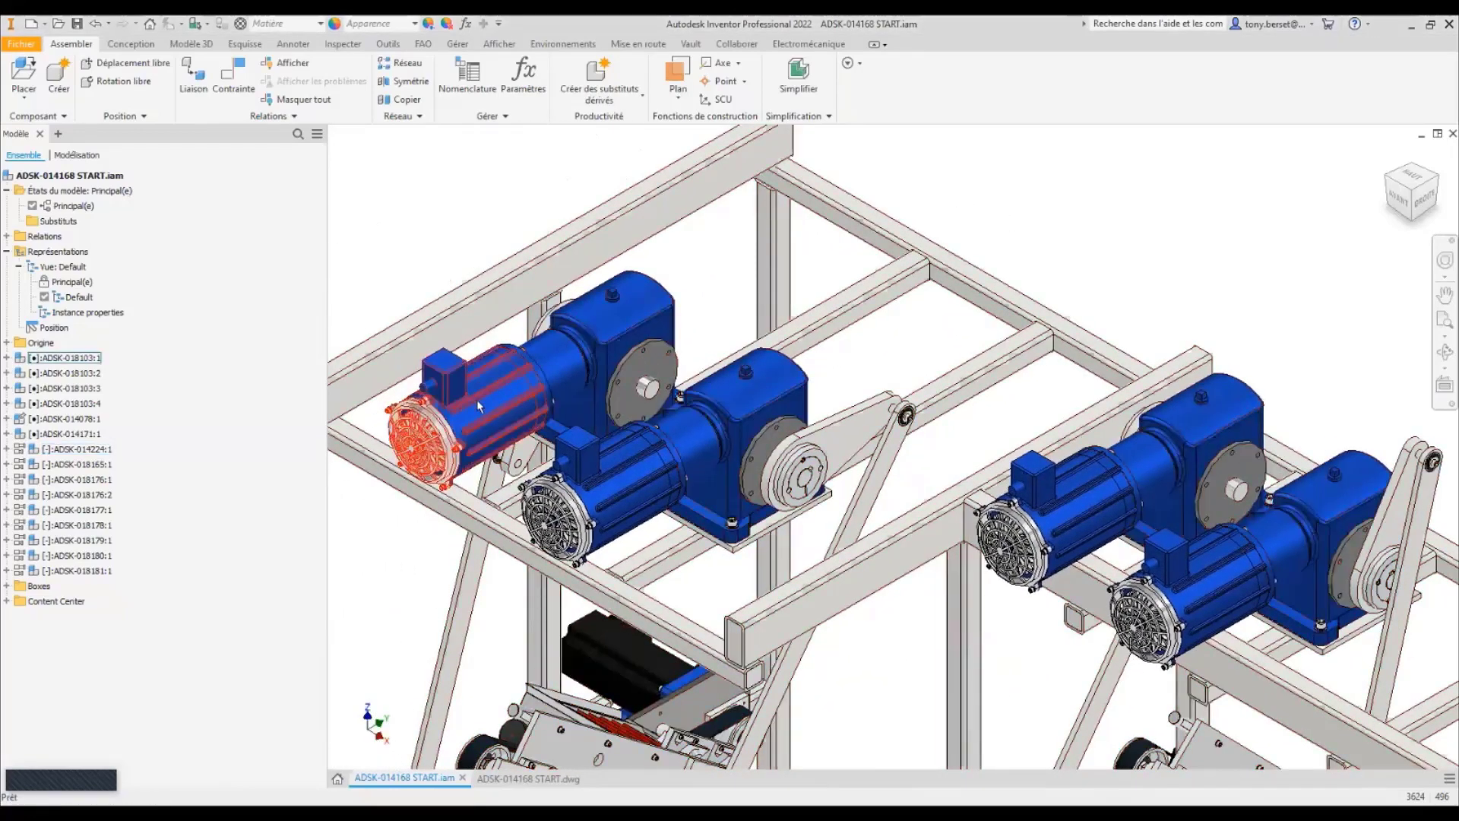
right_click(478, 407)
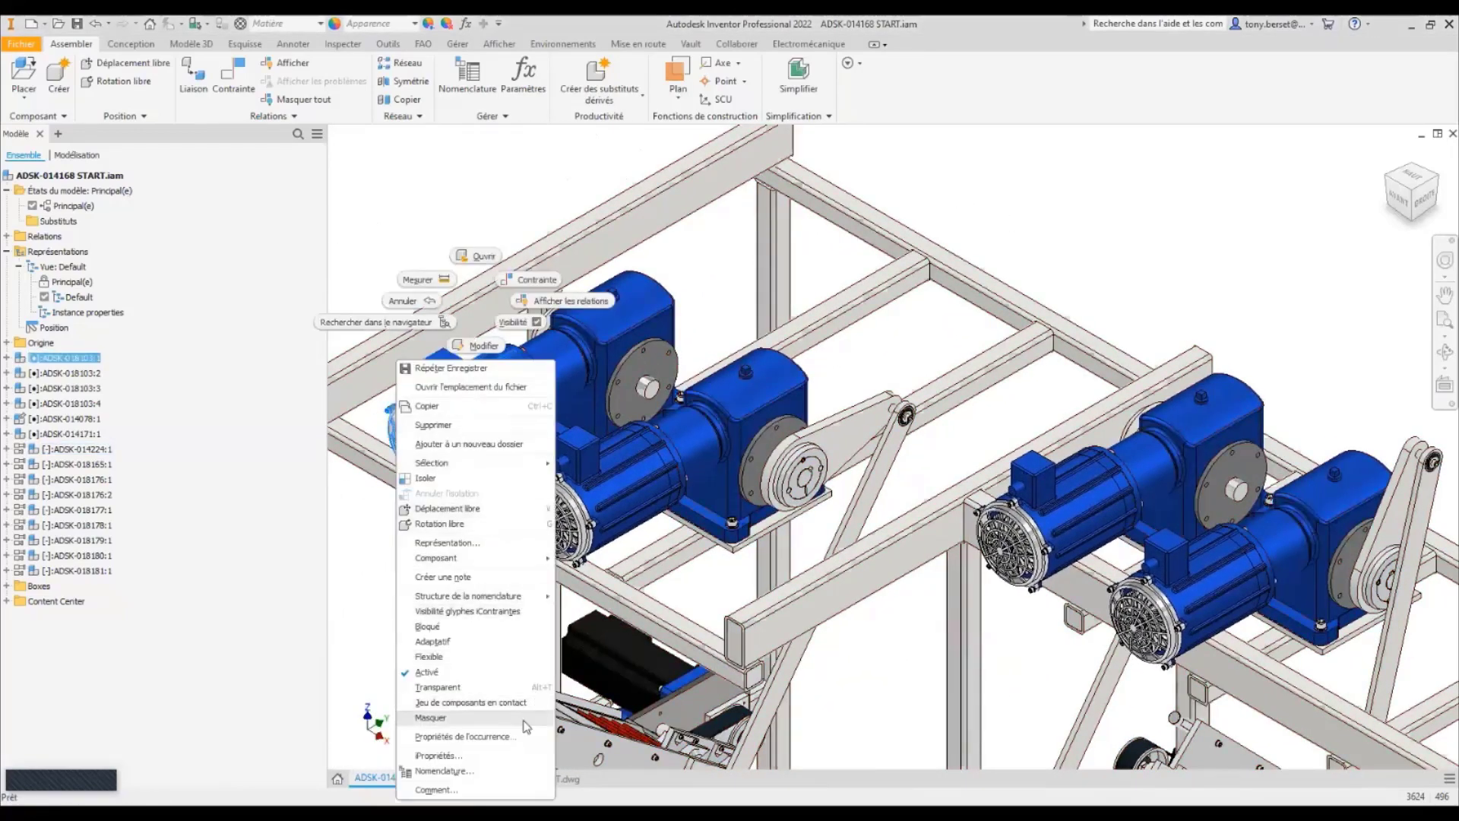
left_click(518, 738)
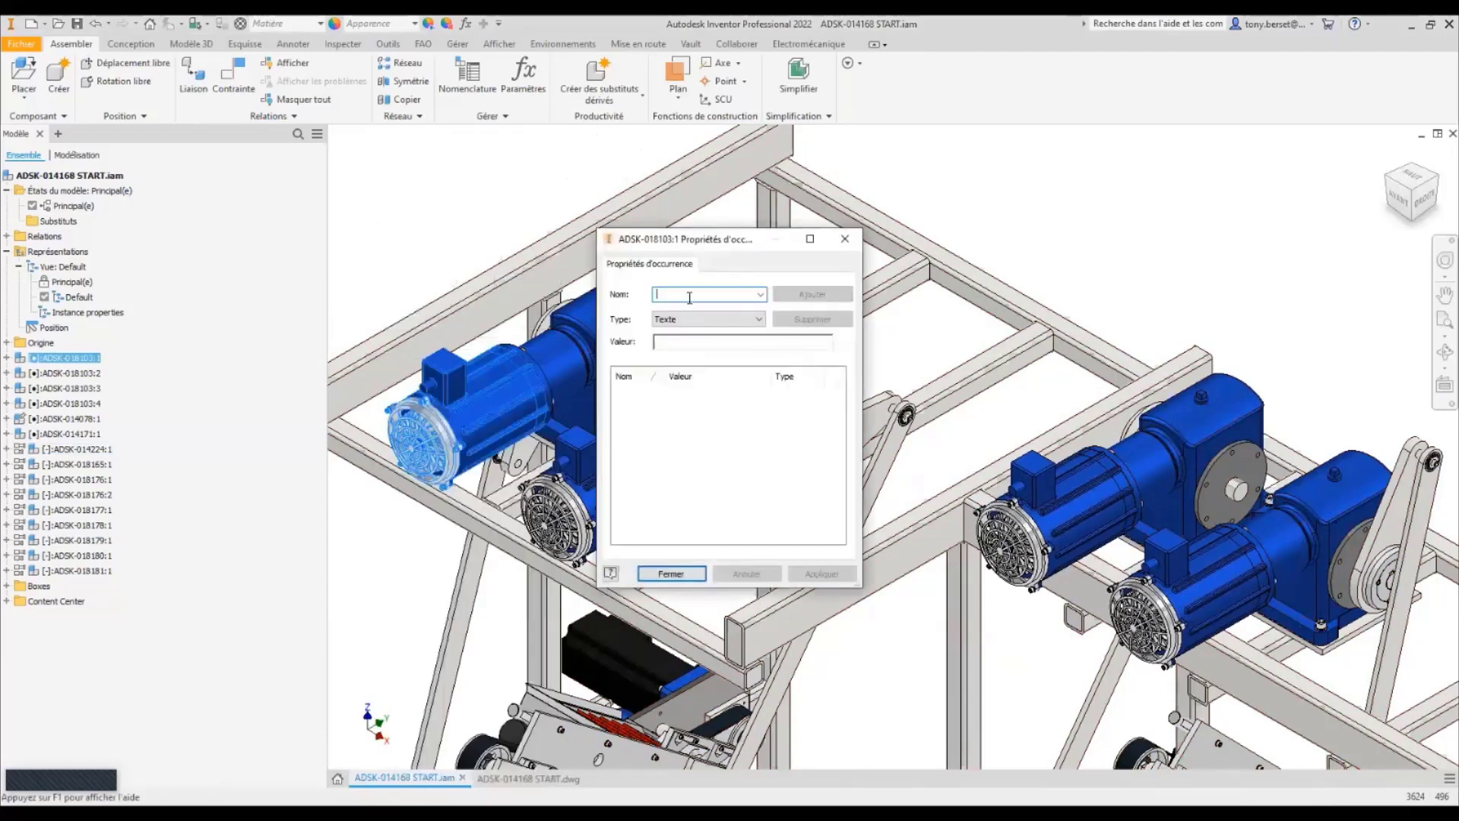
type("UNIQUE_ID")
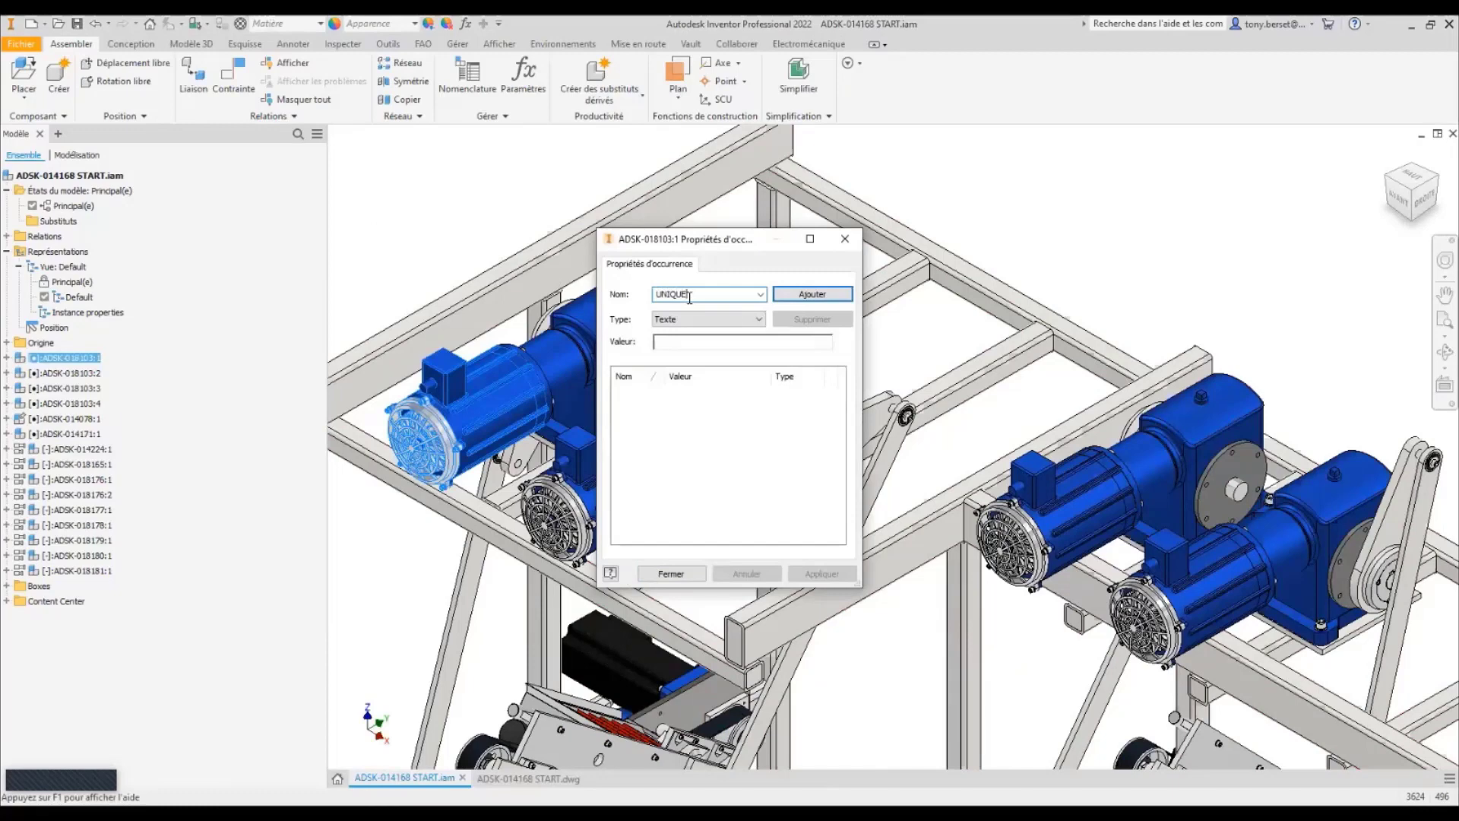
left_click(684, 340)
type("M01-A")
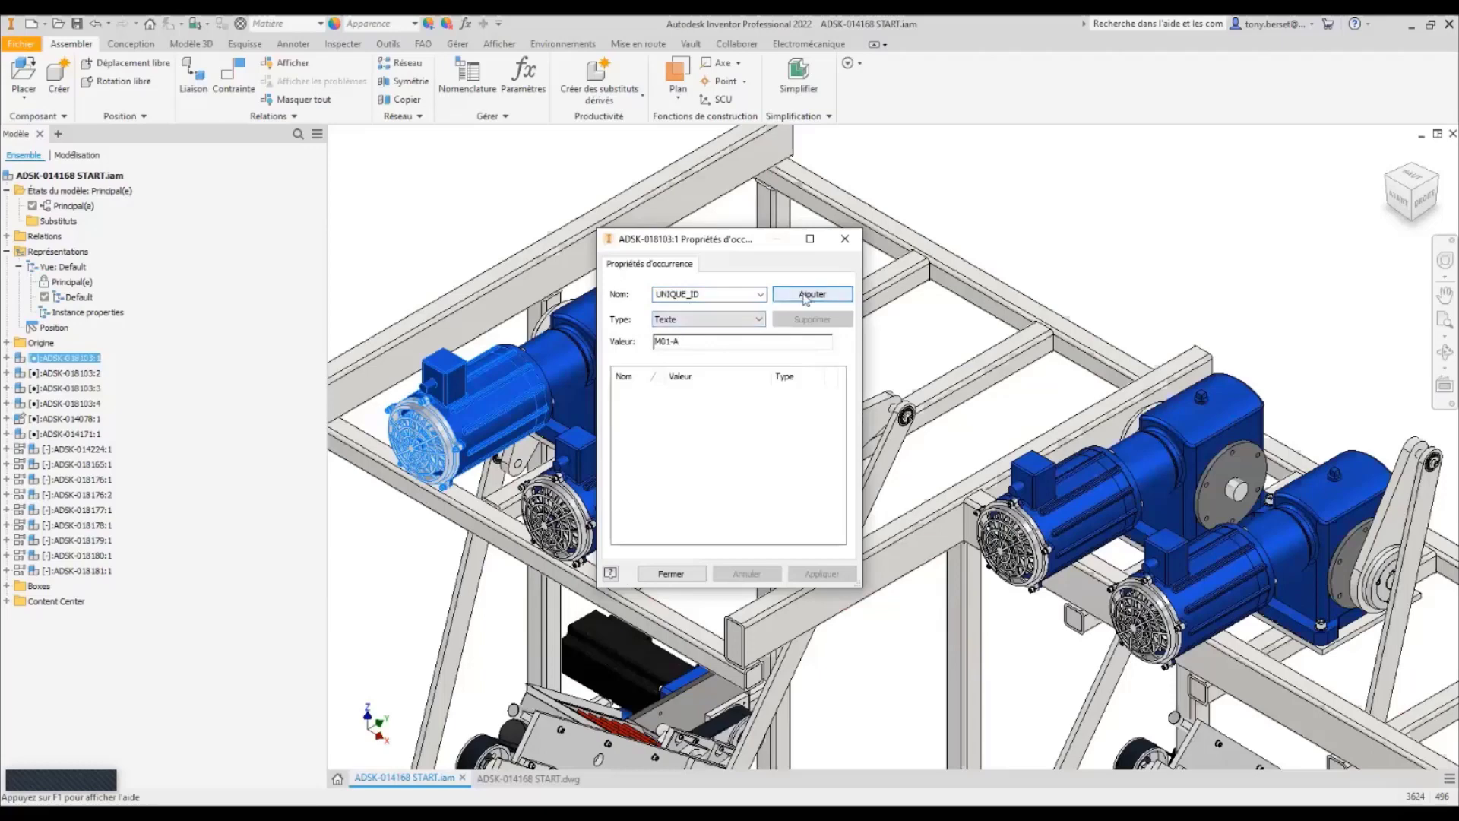
left_click(807, 296)
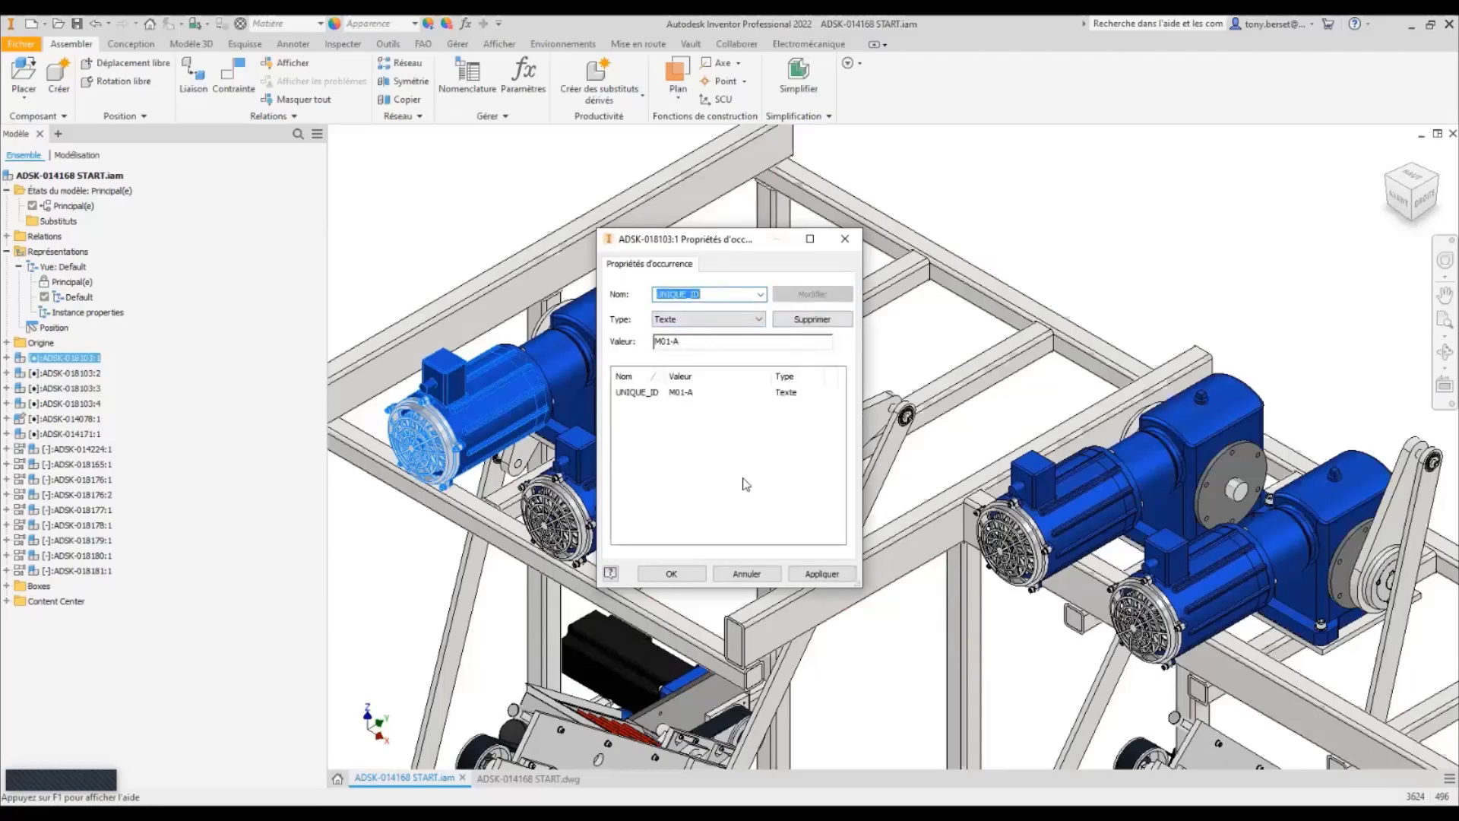
left_click(671, 574)
Add a text instance property UNIQUE_ID with value M02-A to the second electric motor, ADSK-018103:2.
right_click(608, 308)
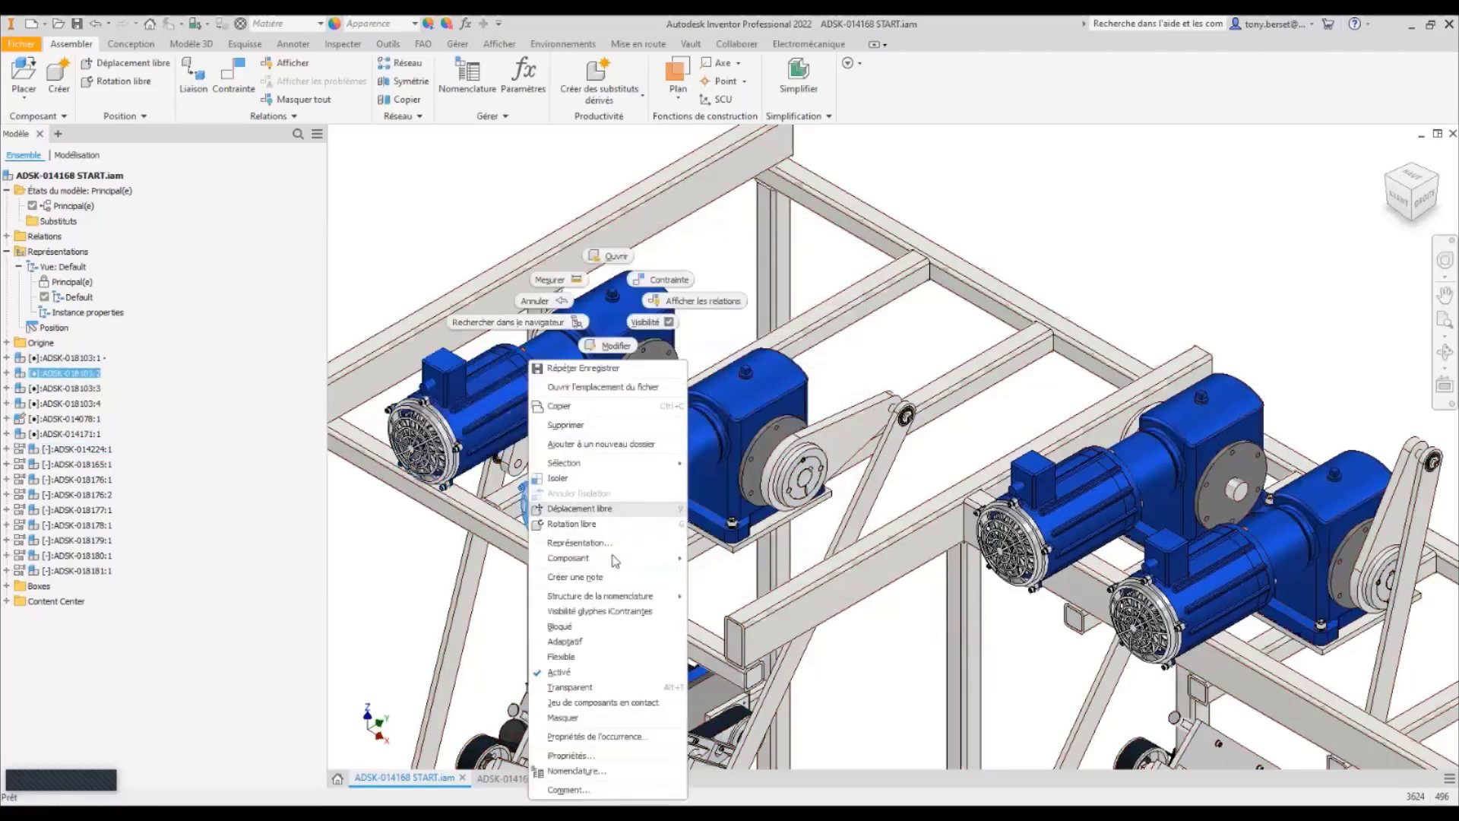
left_click(612, 737)
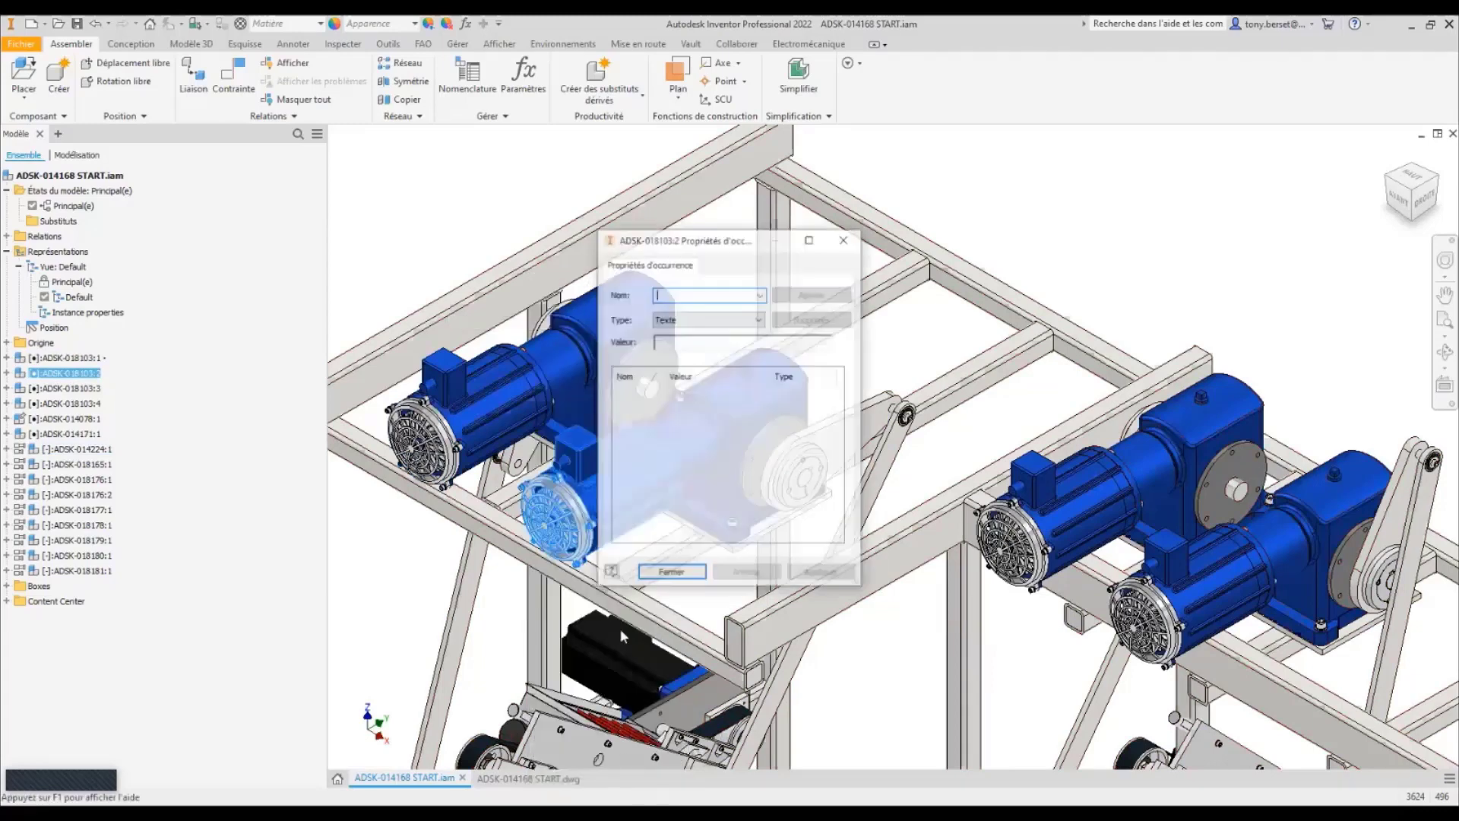
type("UNIQUE_ID")
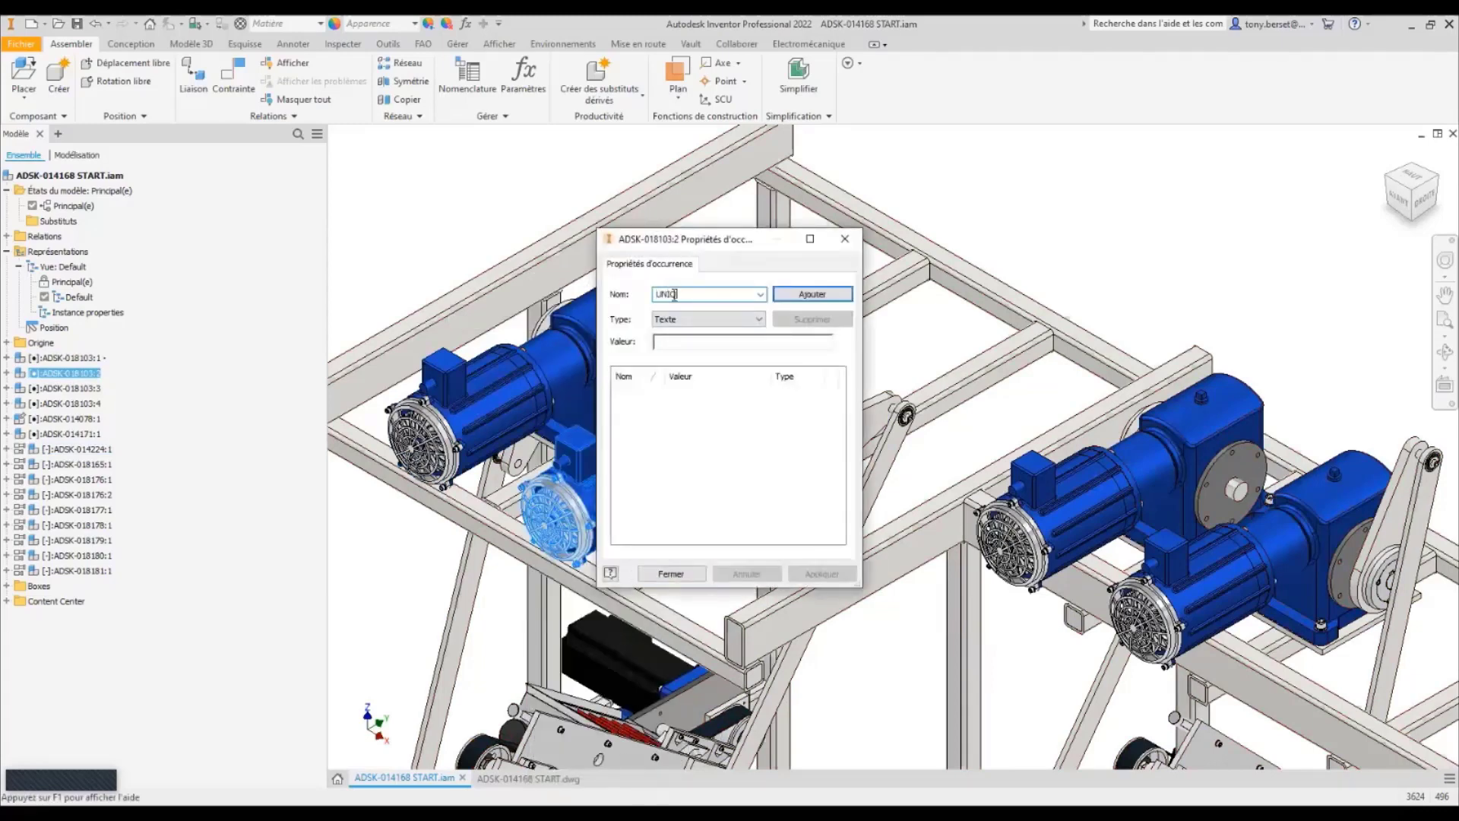
left_click(678, 341)
left_click(782, 298)
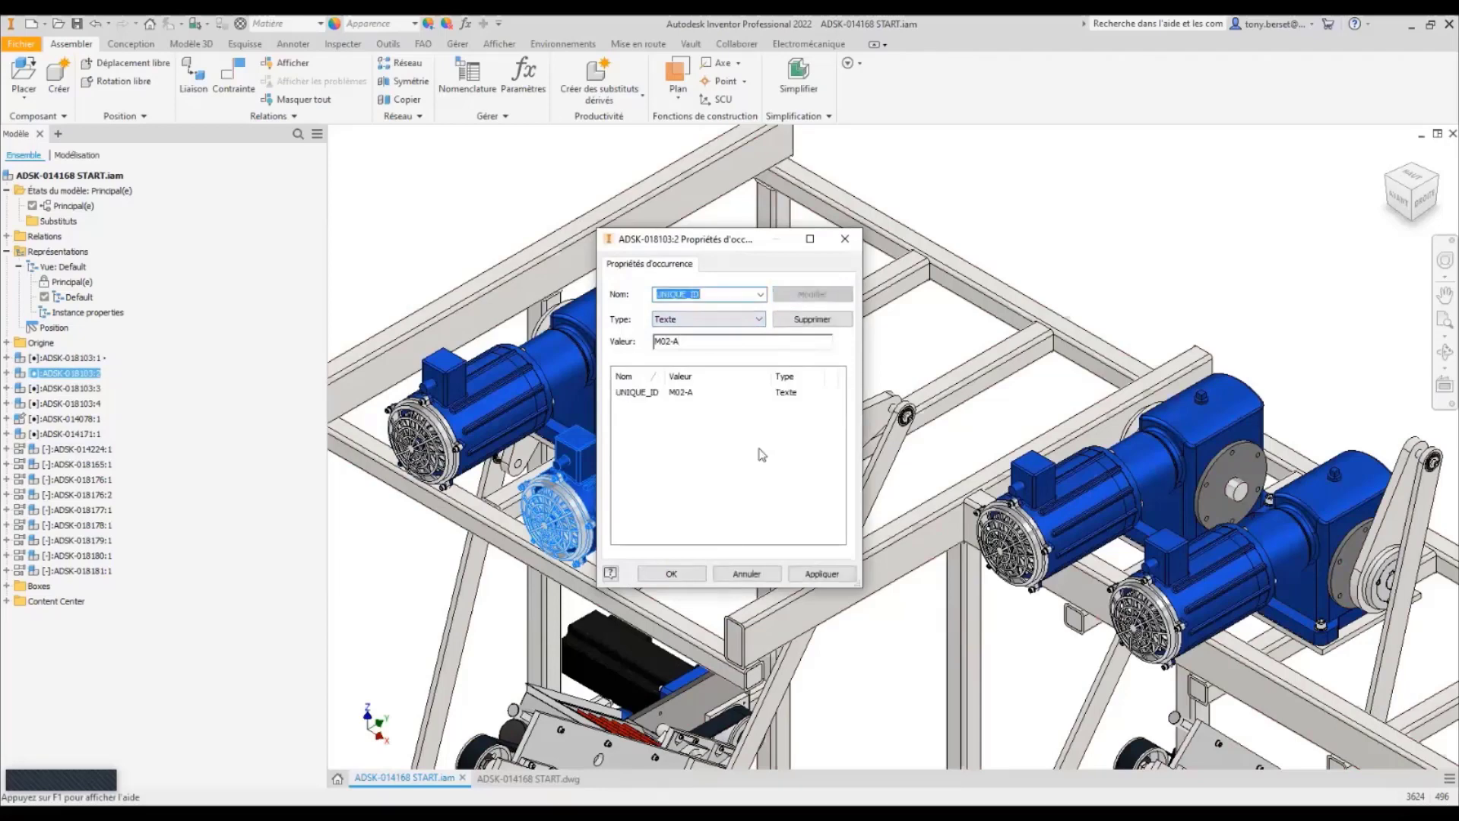
left_click(680, 574)
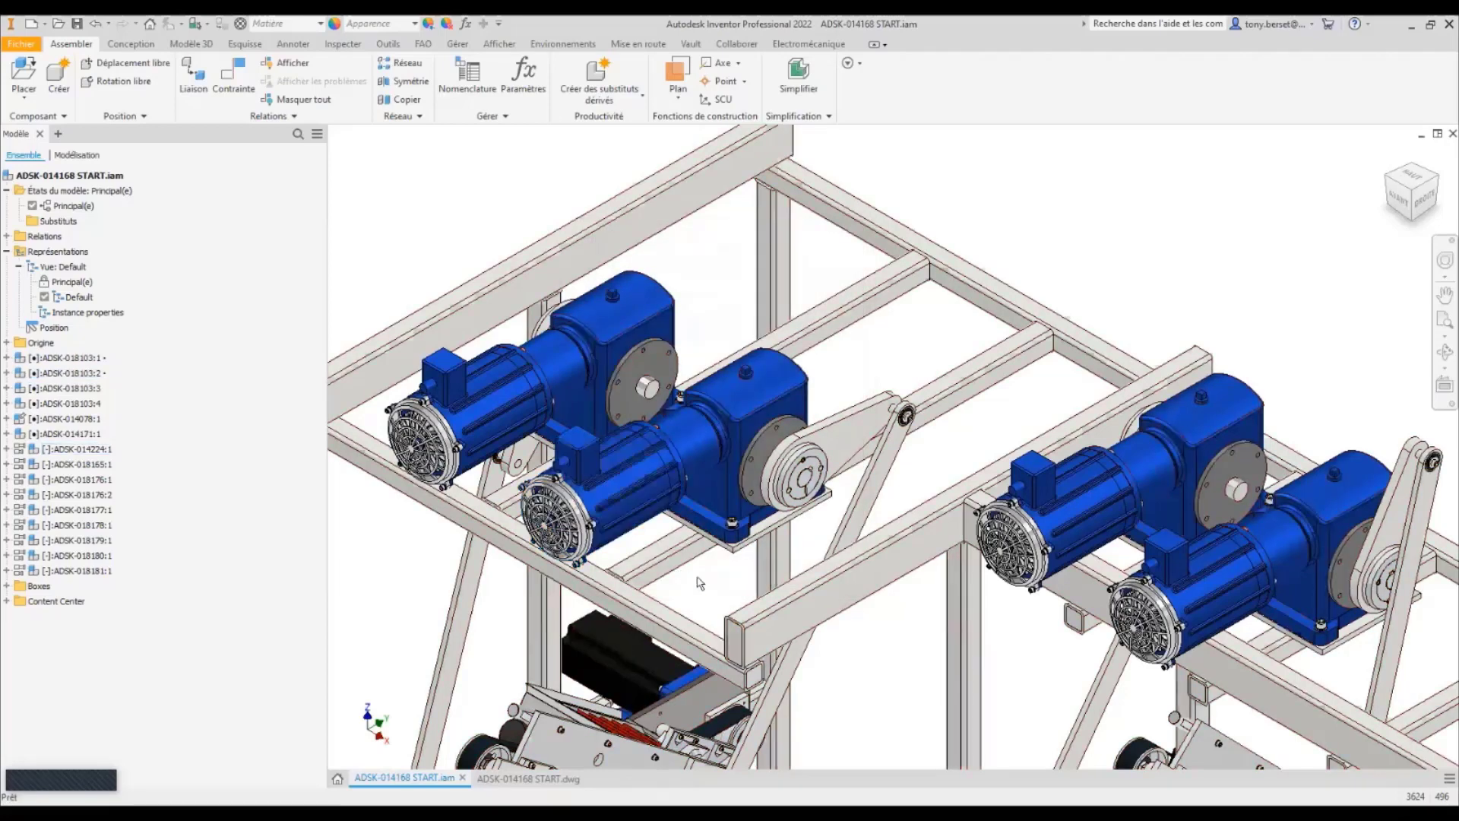
In the structured bill of materials, make UNIQUE_ID an instance property for the Electric Motor row ADSK-018103.
left_click(467, 76)
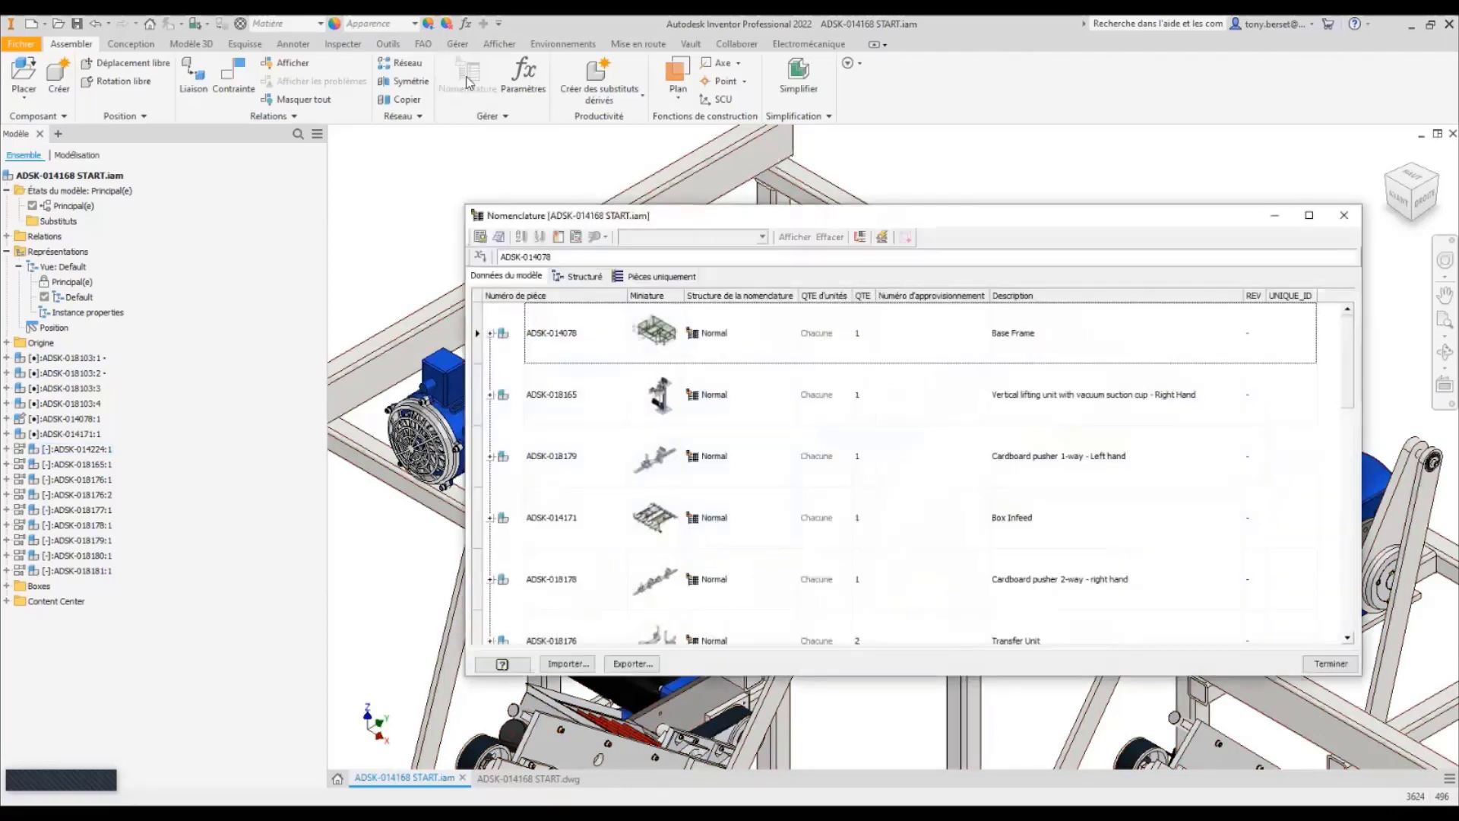
left_click(580, 276)
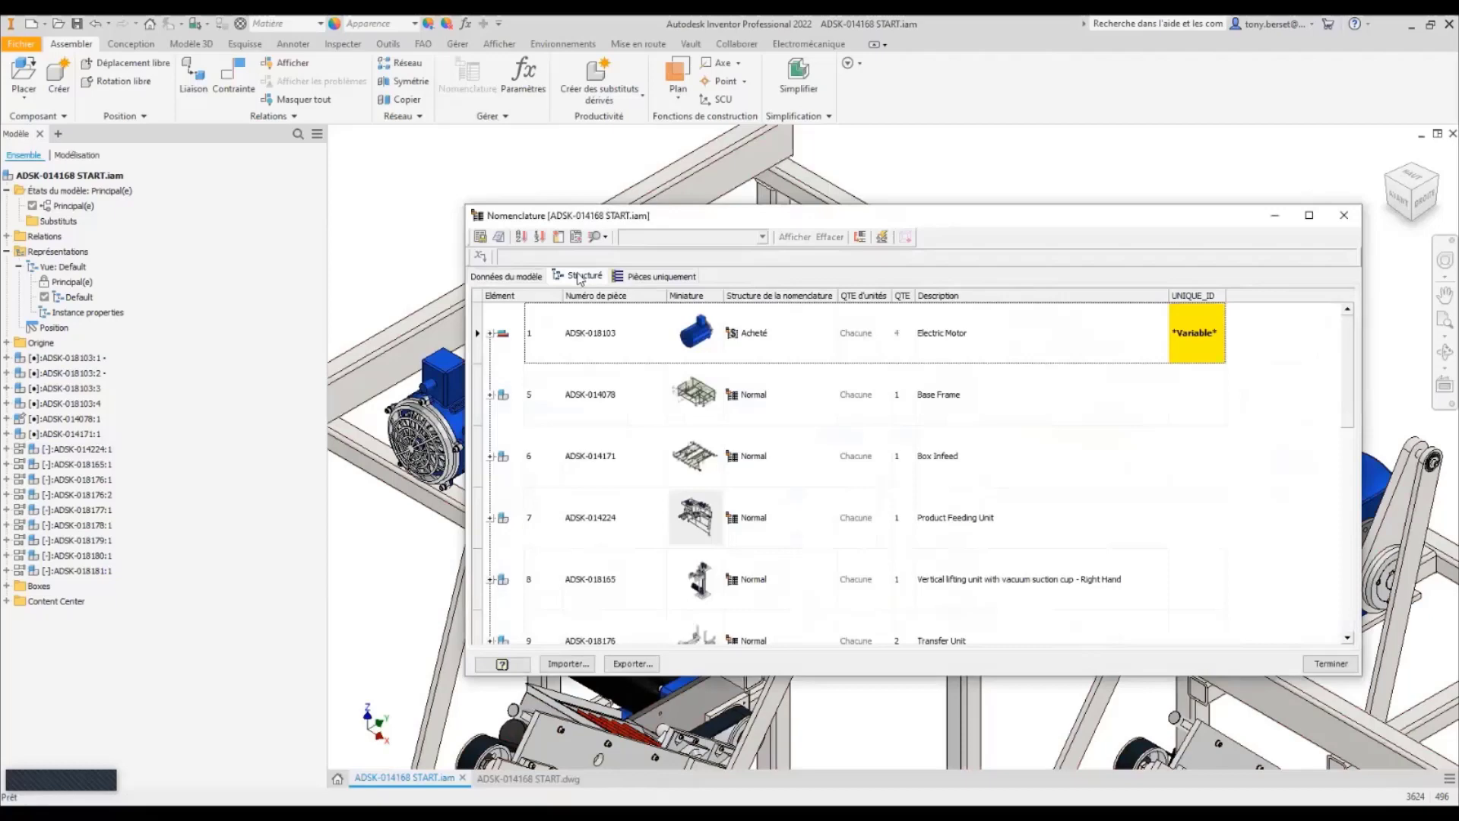
right_click(1191, 341)
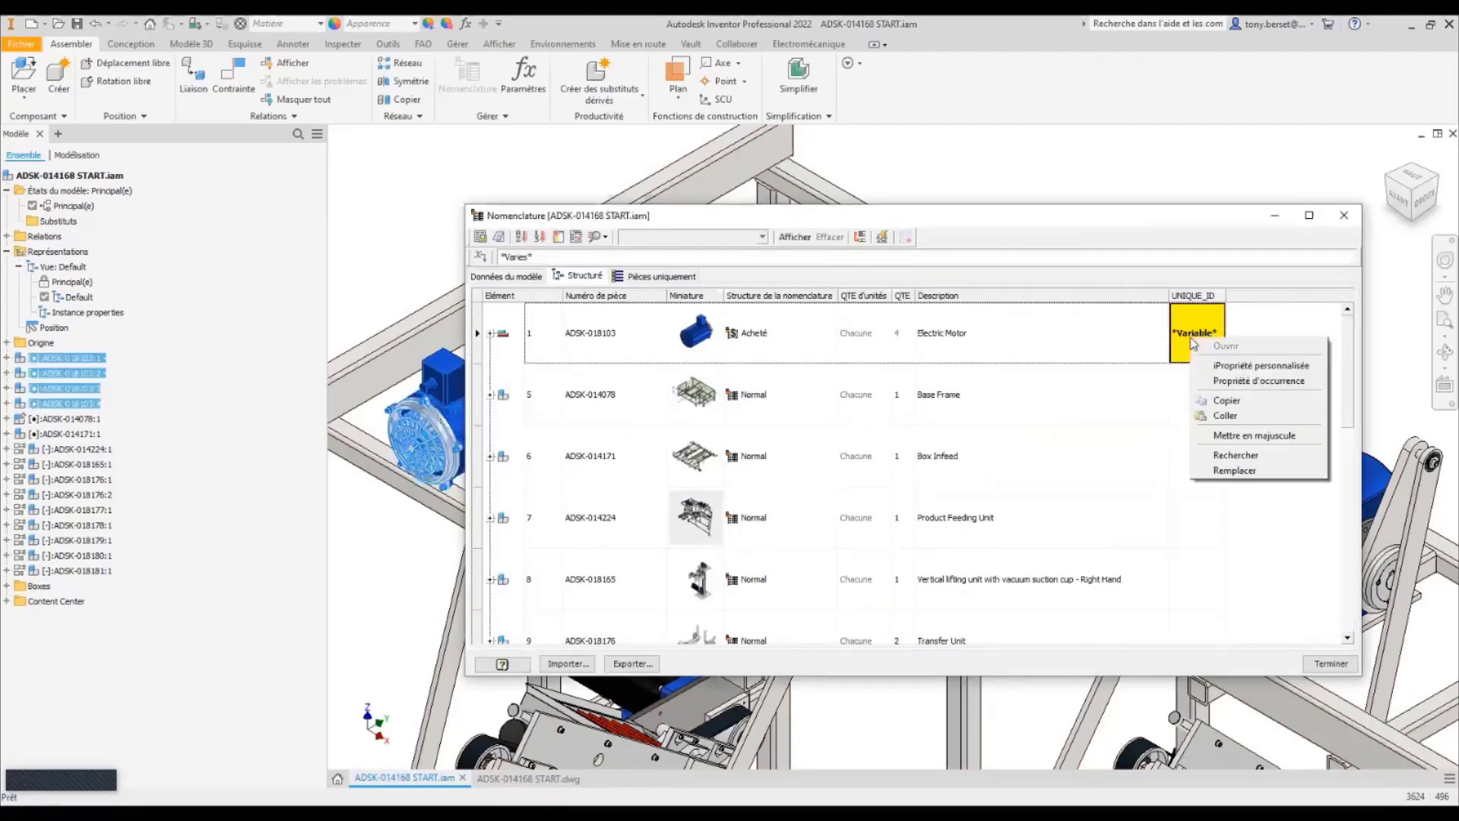
left_click(1264, 388)
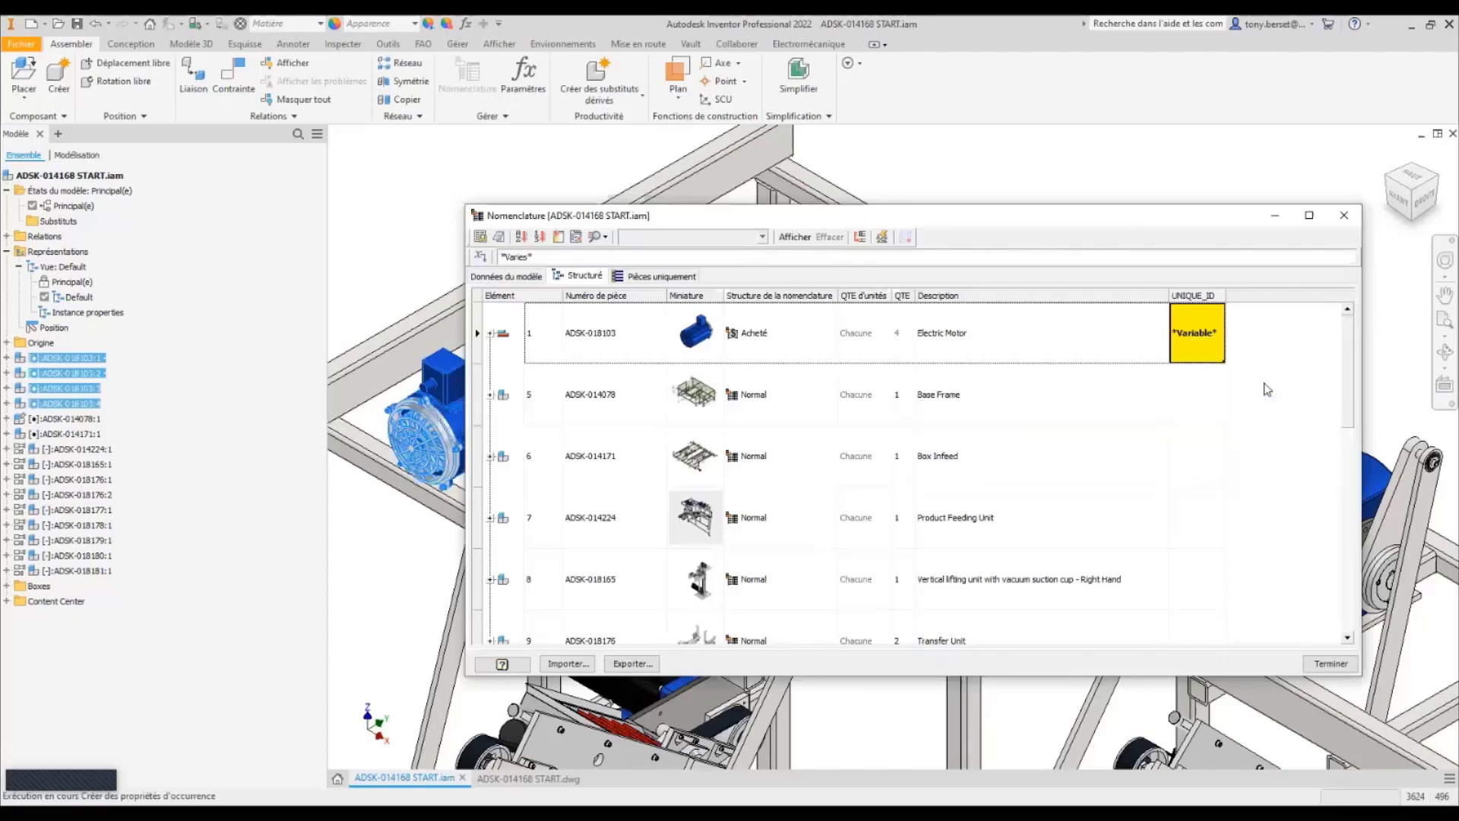
Turn off merging of instance rows in the bill of materials and sort the structured list by part number.
left_click(859, 238)
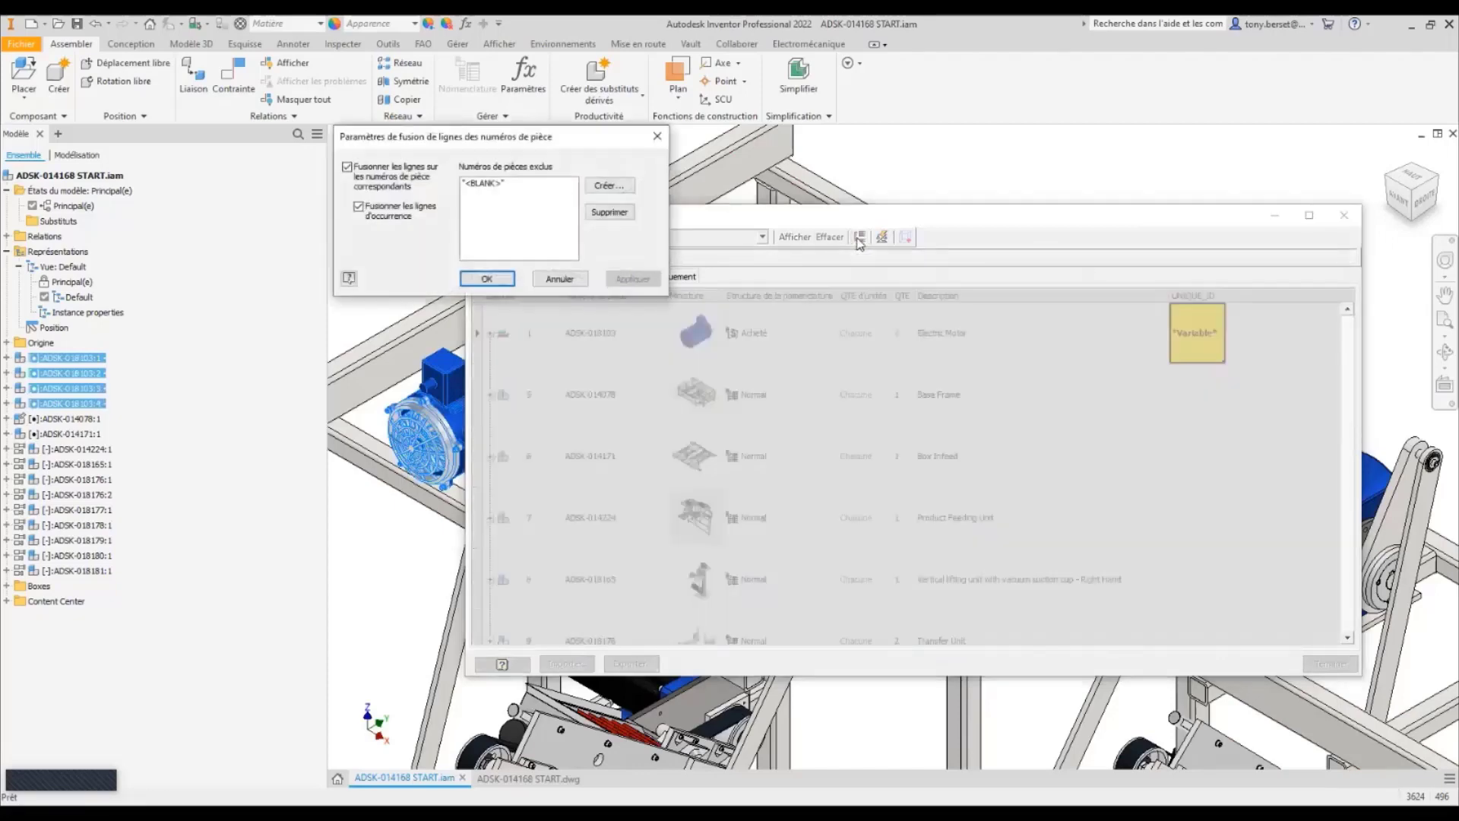
left_click(358, 206)
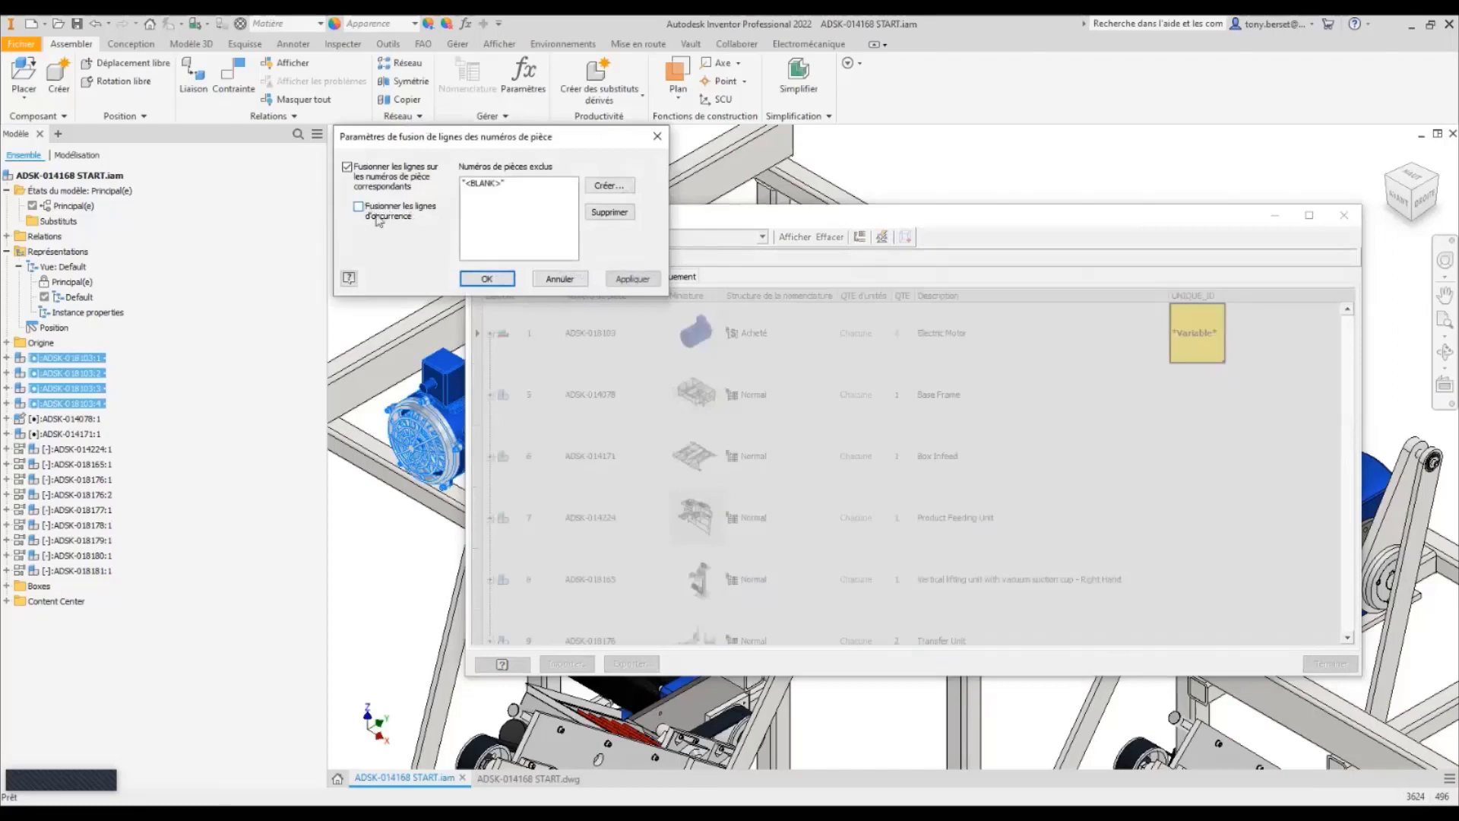
left_click(485, 279)
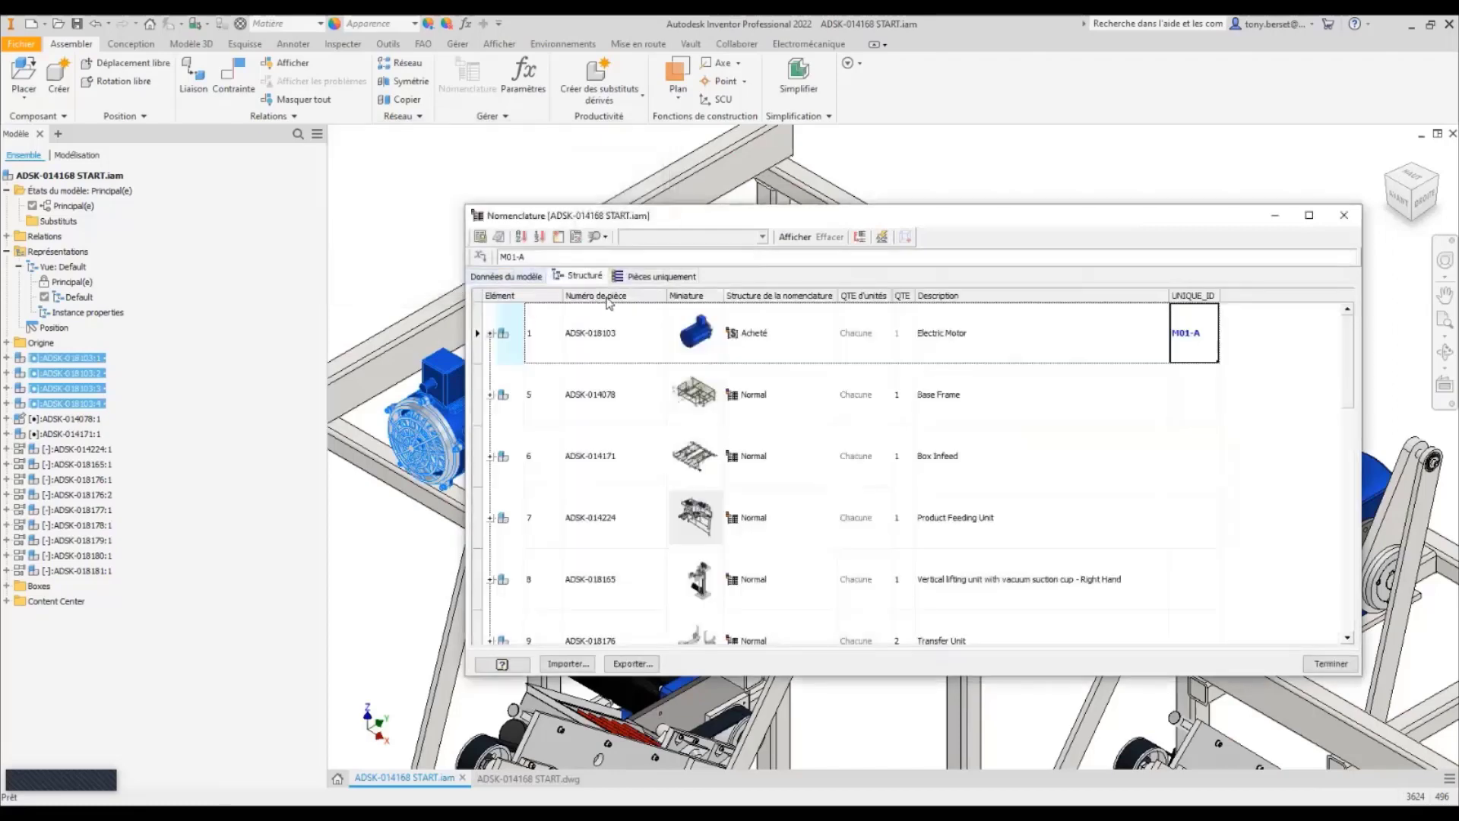
left_click(609, 299)
scroll(1231, 403, "down", 2)
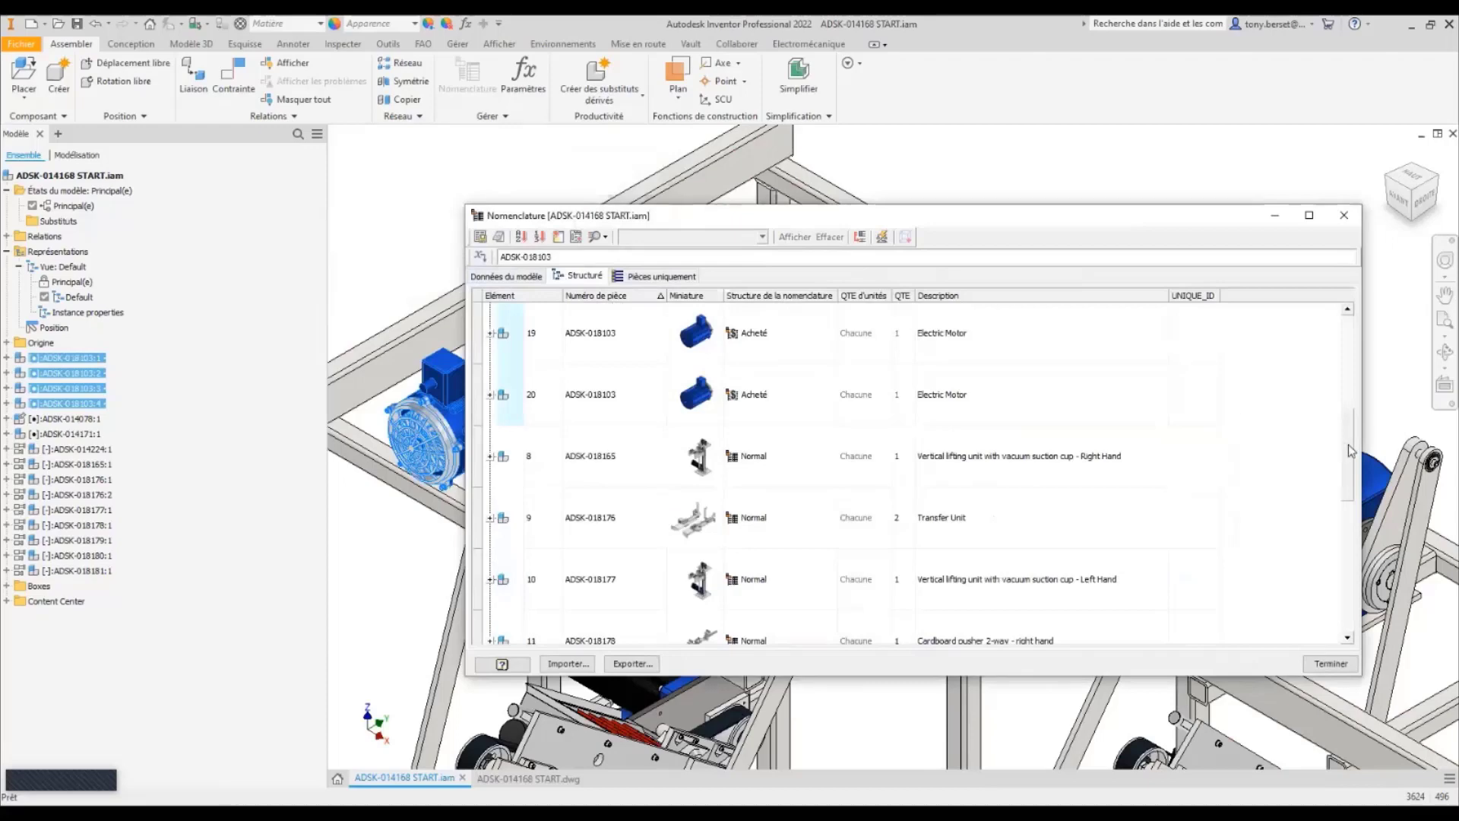
Set UNIQUE_ID to M01-B and M02-B for the third and fourth electric motor rows, and close the bill of materials.
scroll(1348, 431, "up", 2)
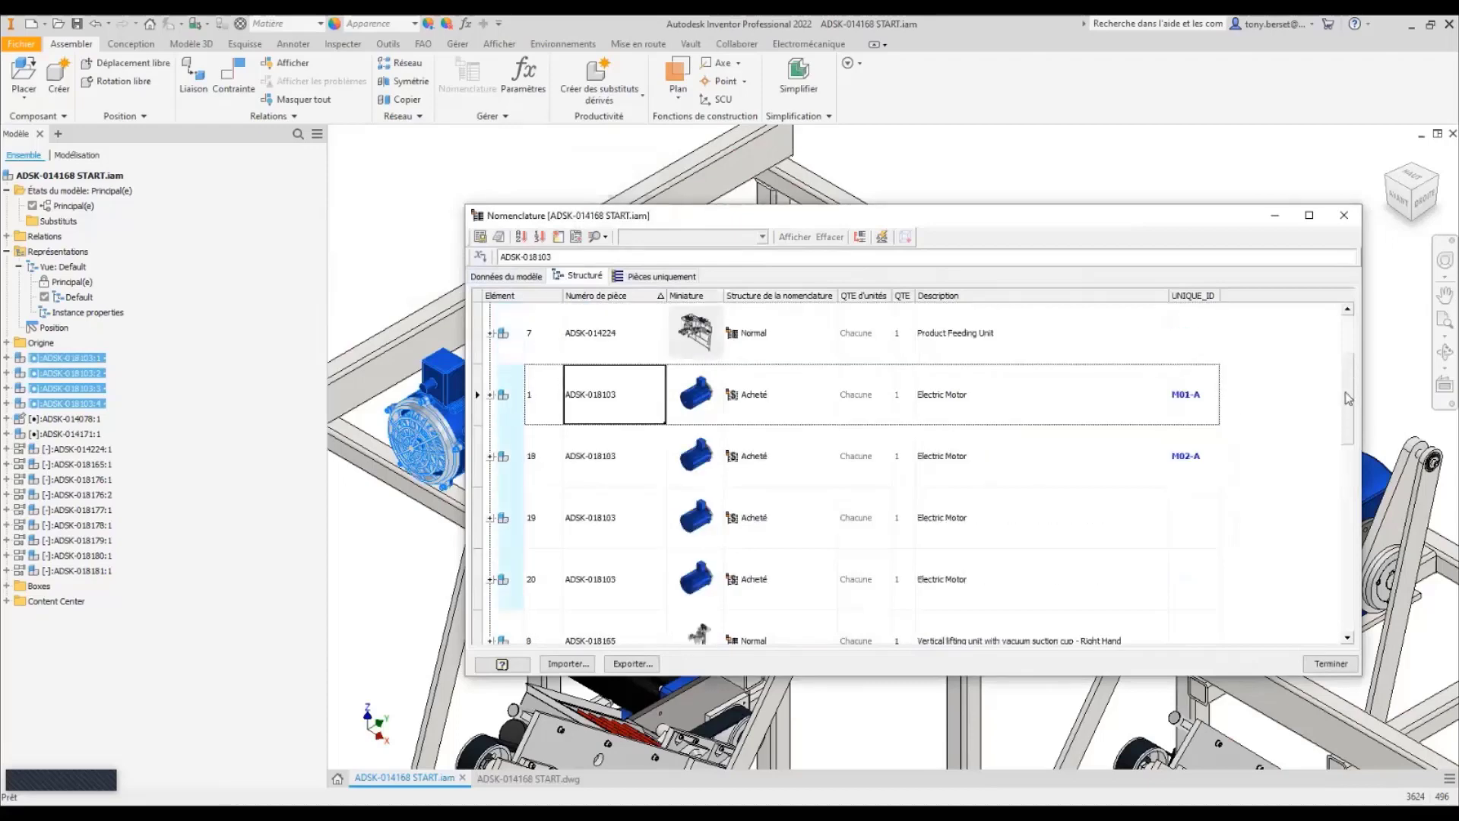
left_click(1192, 517)
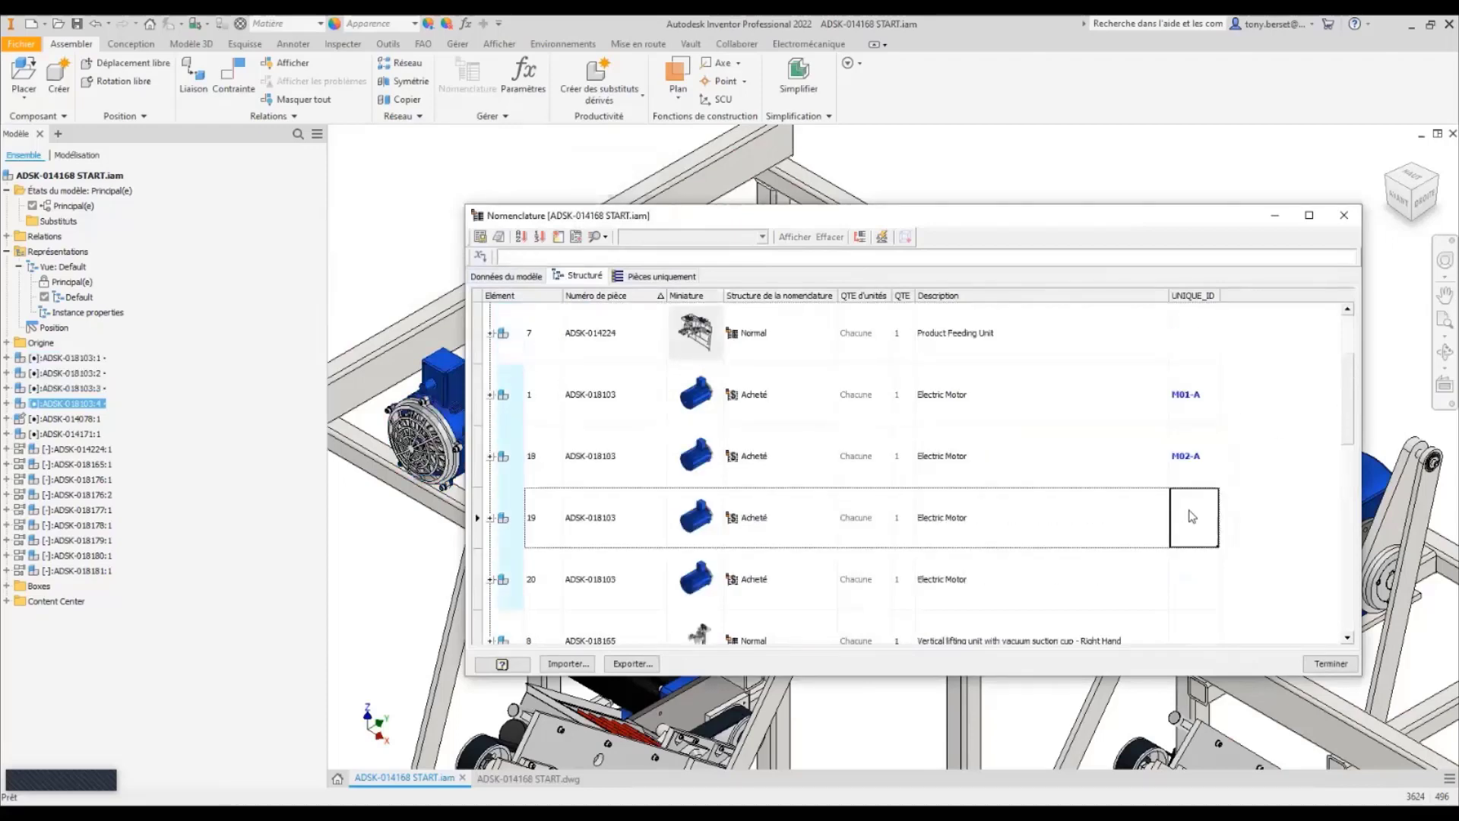
type("M")
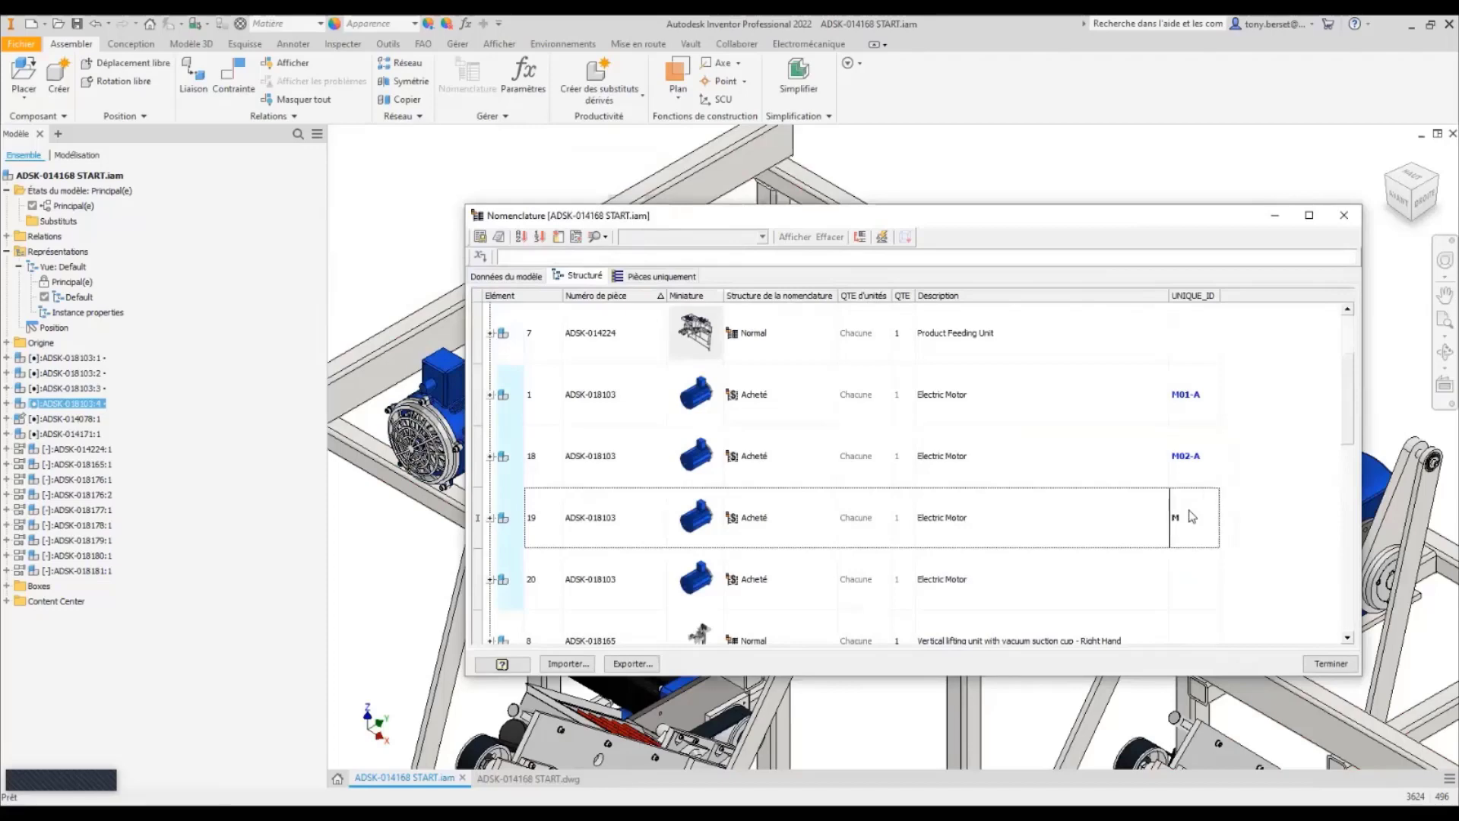
type("01-B")
left_click(1192, 584)
type("M0")
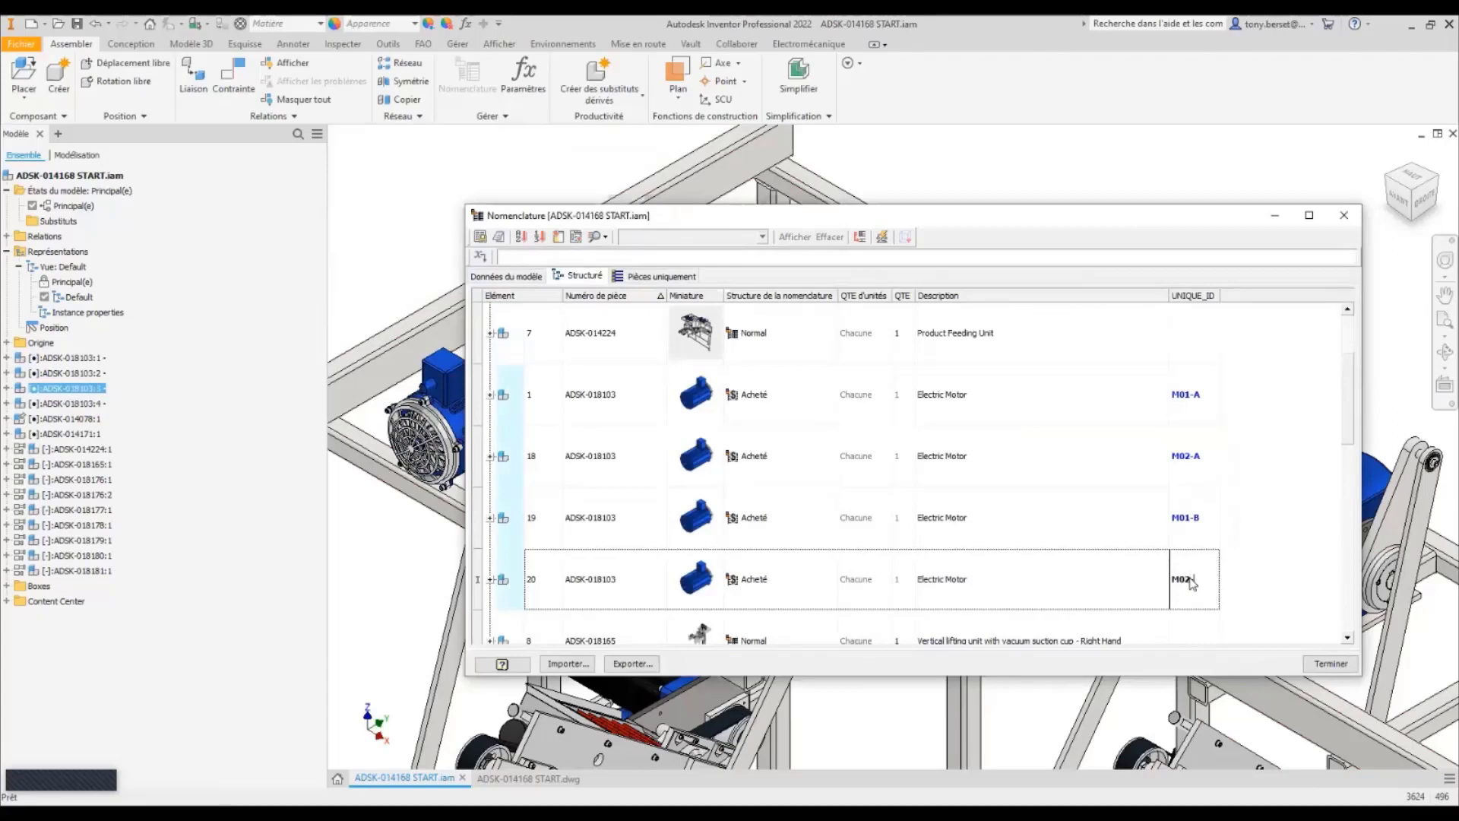
type("2-B")
key("Return")
left_click(1328, 663)
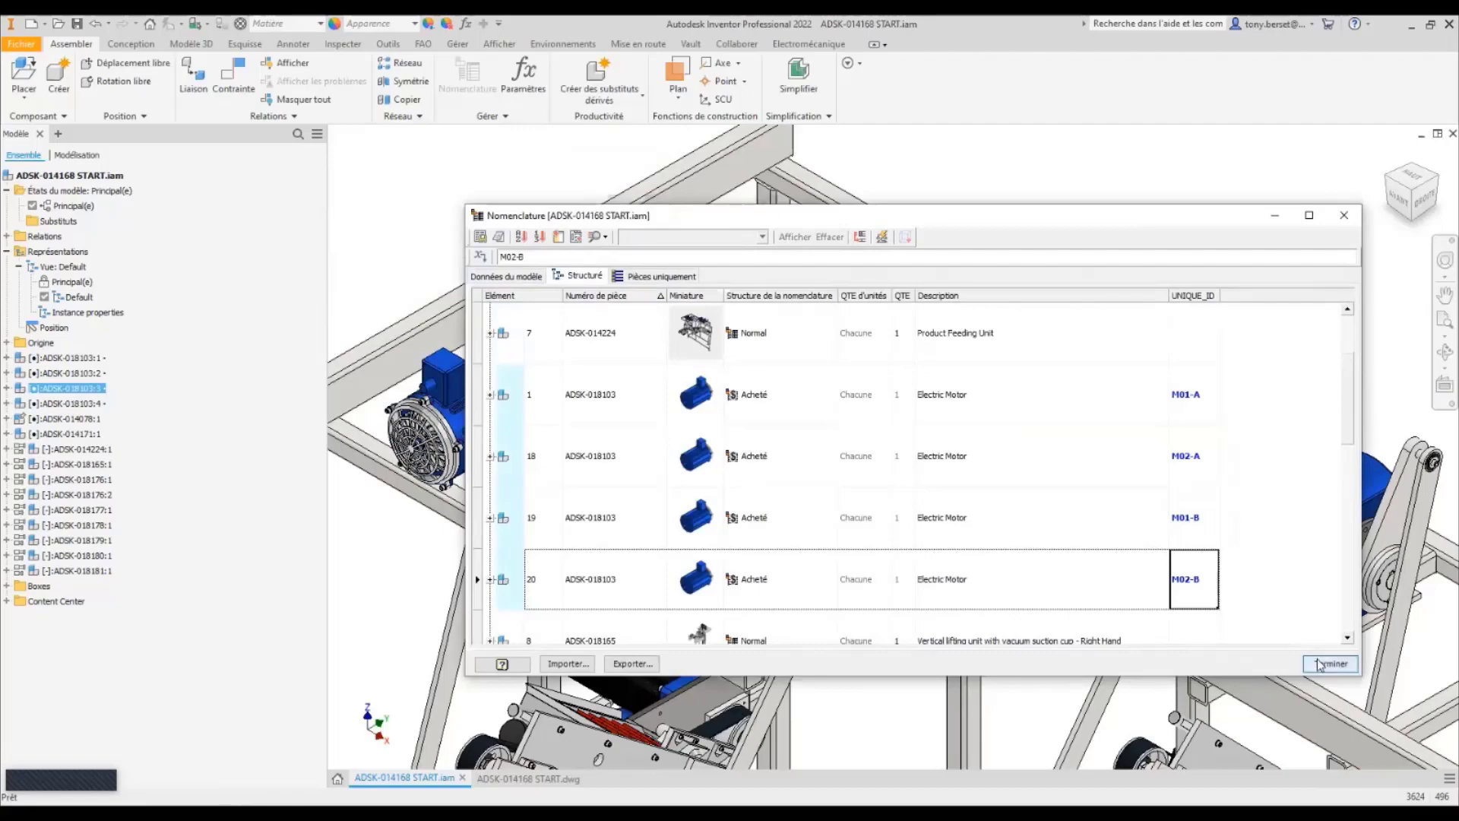
In the drawing ADSK-014168 START.dwg, place a balloon with the ADSK UNIQUE_ID style on the leftmost motor unit of the ISO view.
left_click(524, 778)
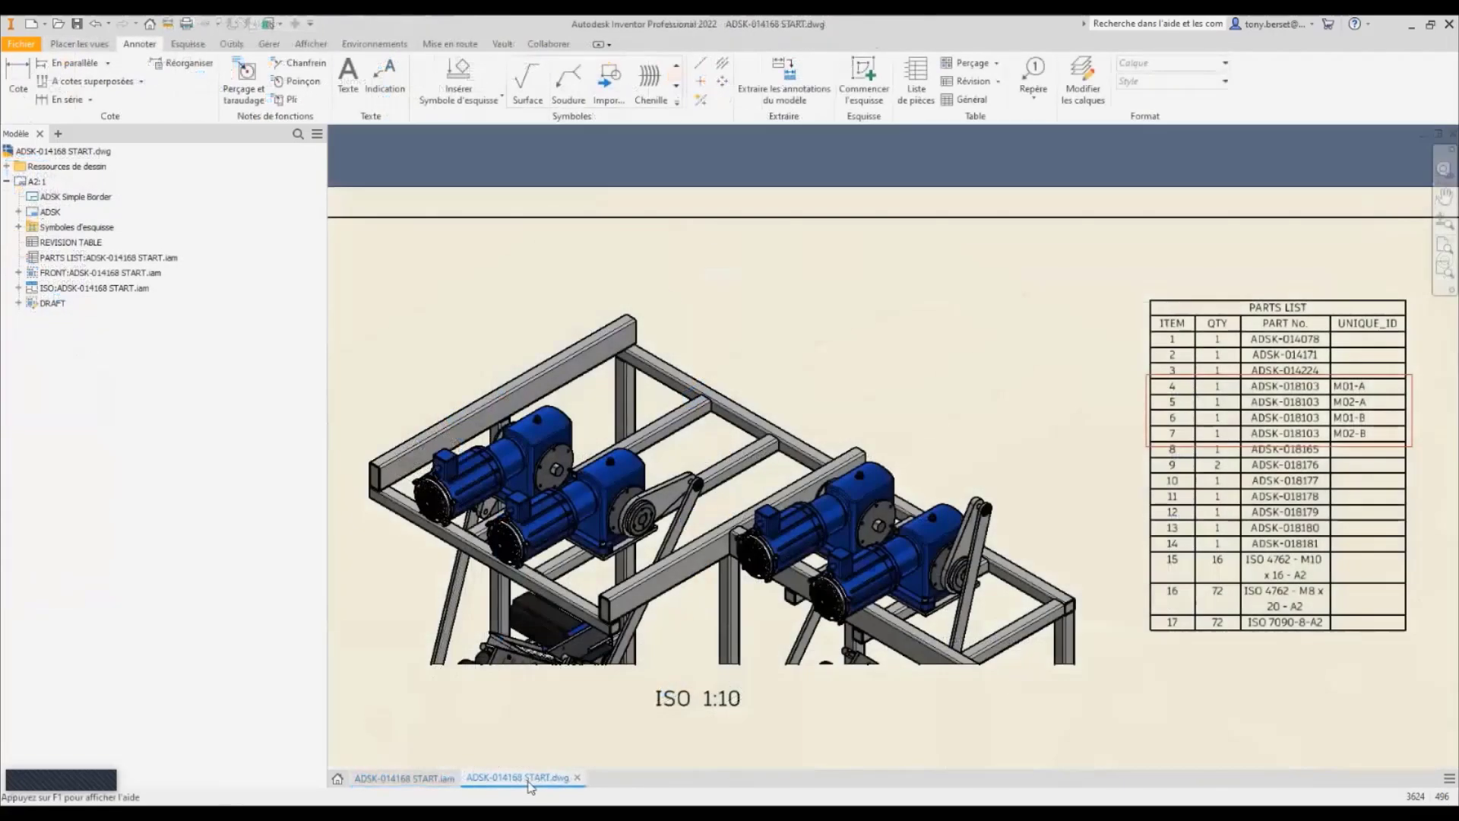
left_click(1171, 383)
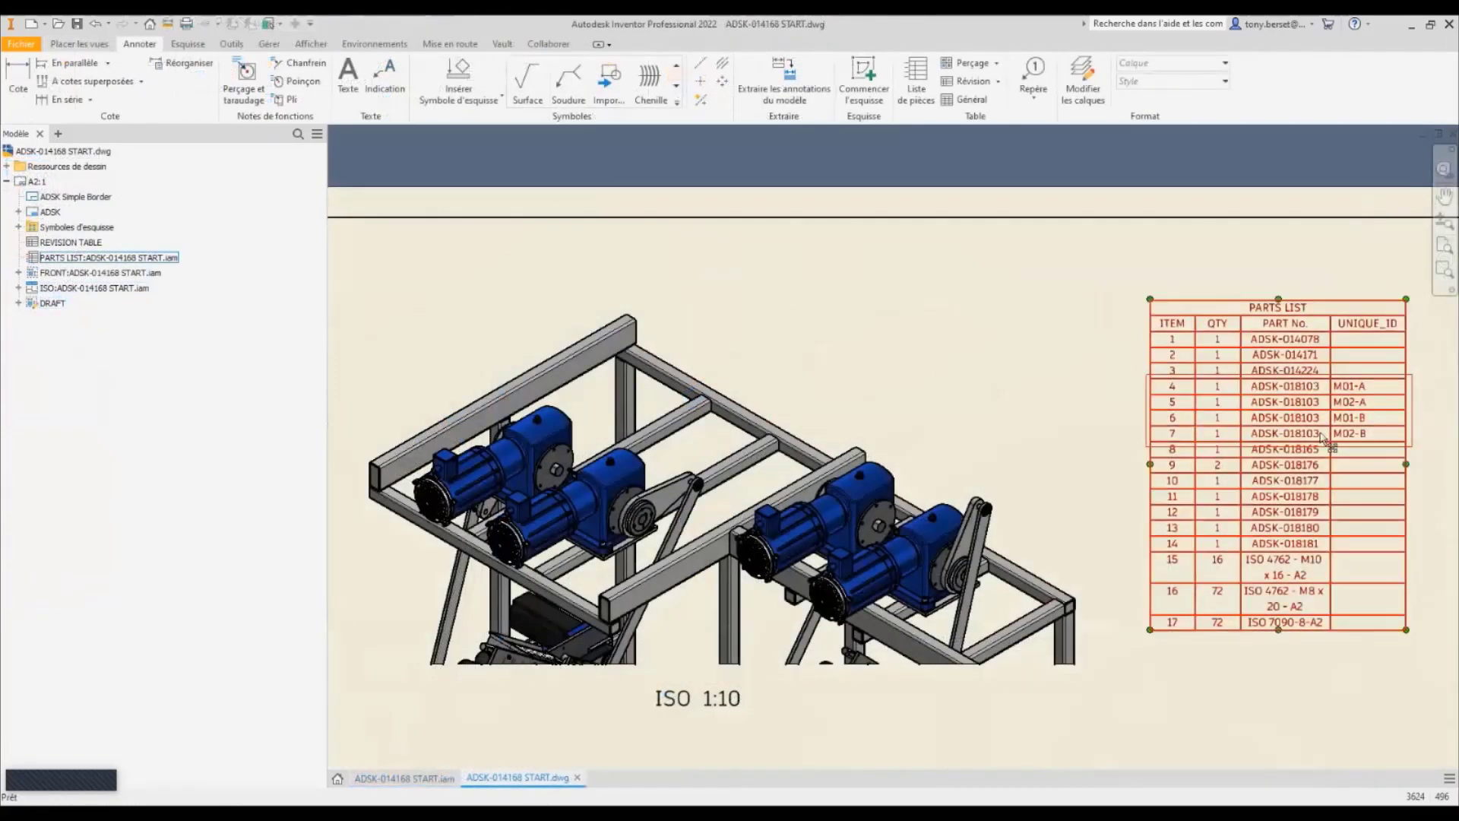
left_click(1147, 221)
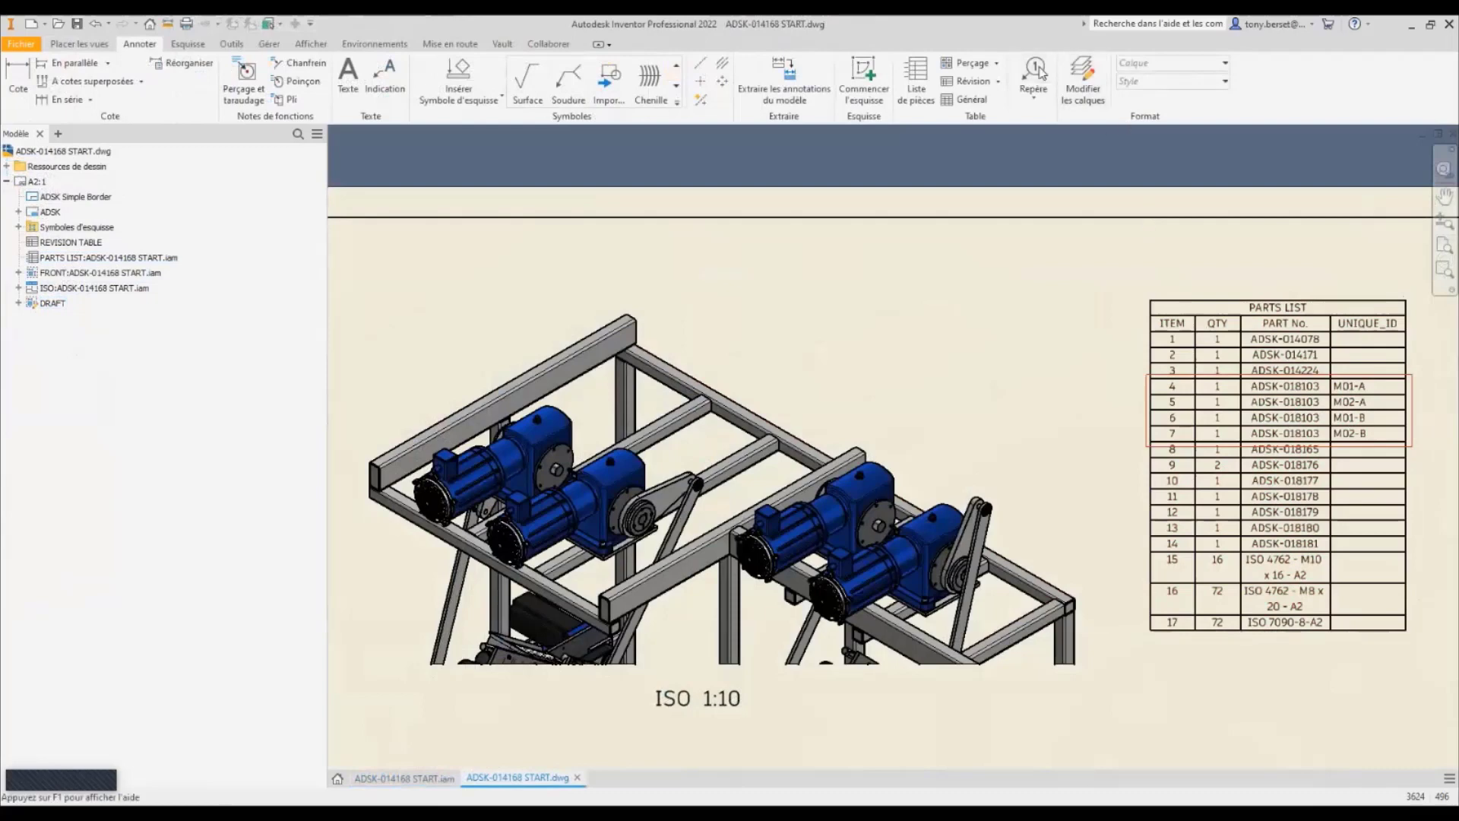
left_click(1039, 74)
left_click(1215, 81)
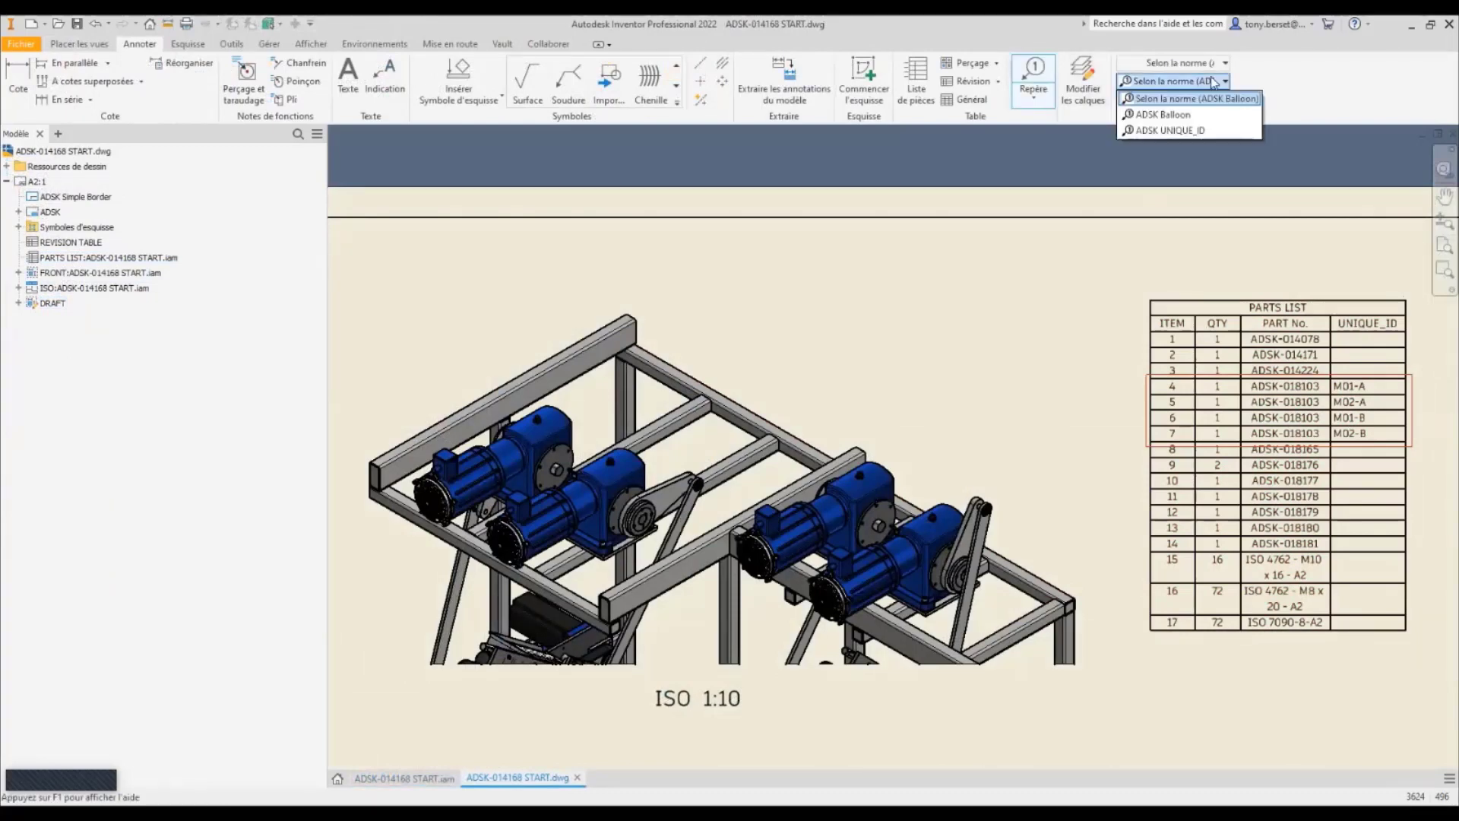
left_click(1170, 130)
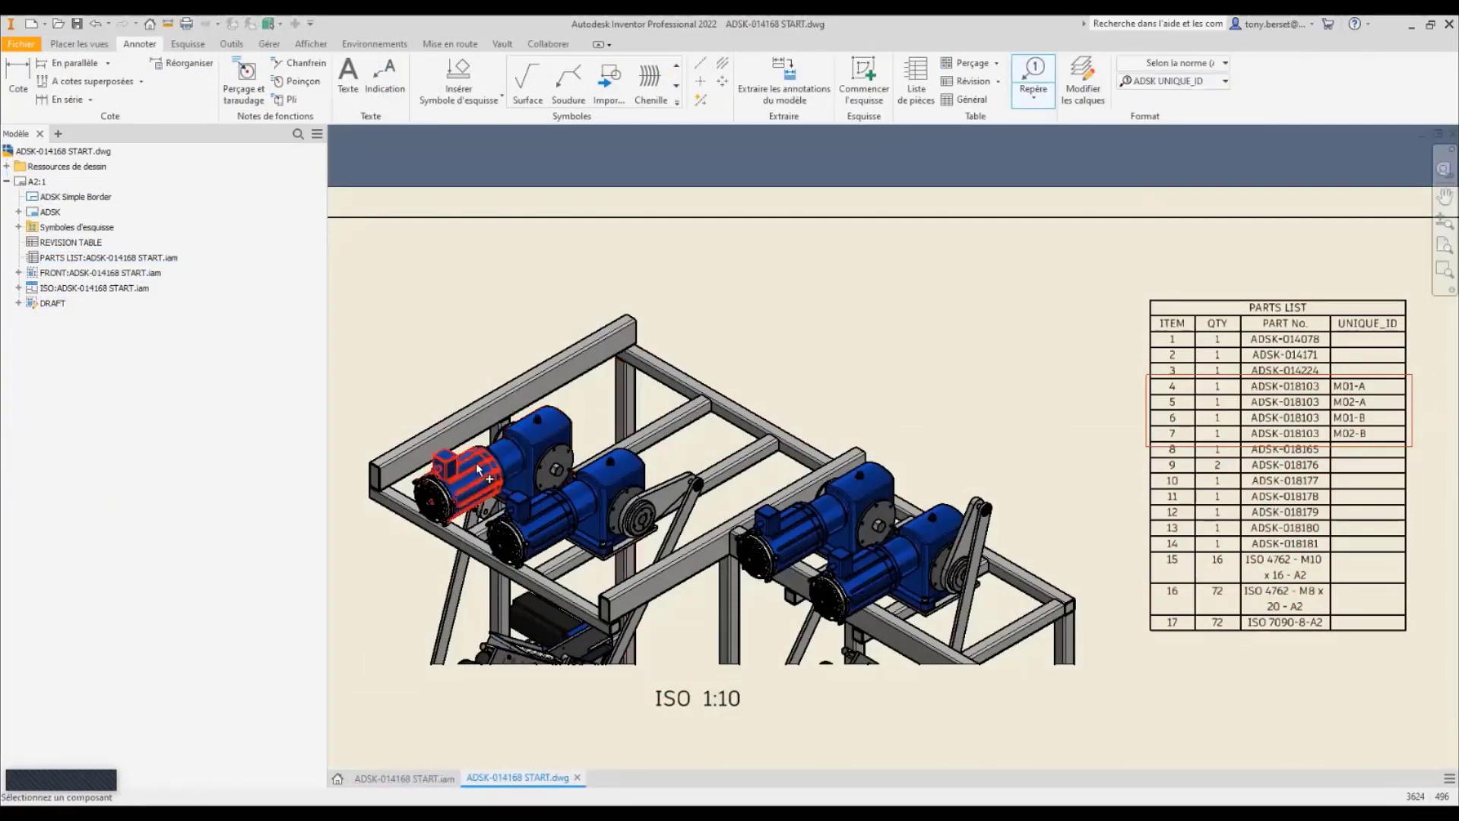
left_click(557, 420)
left_click(720, 268)
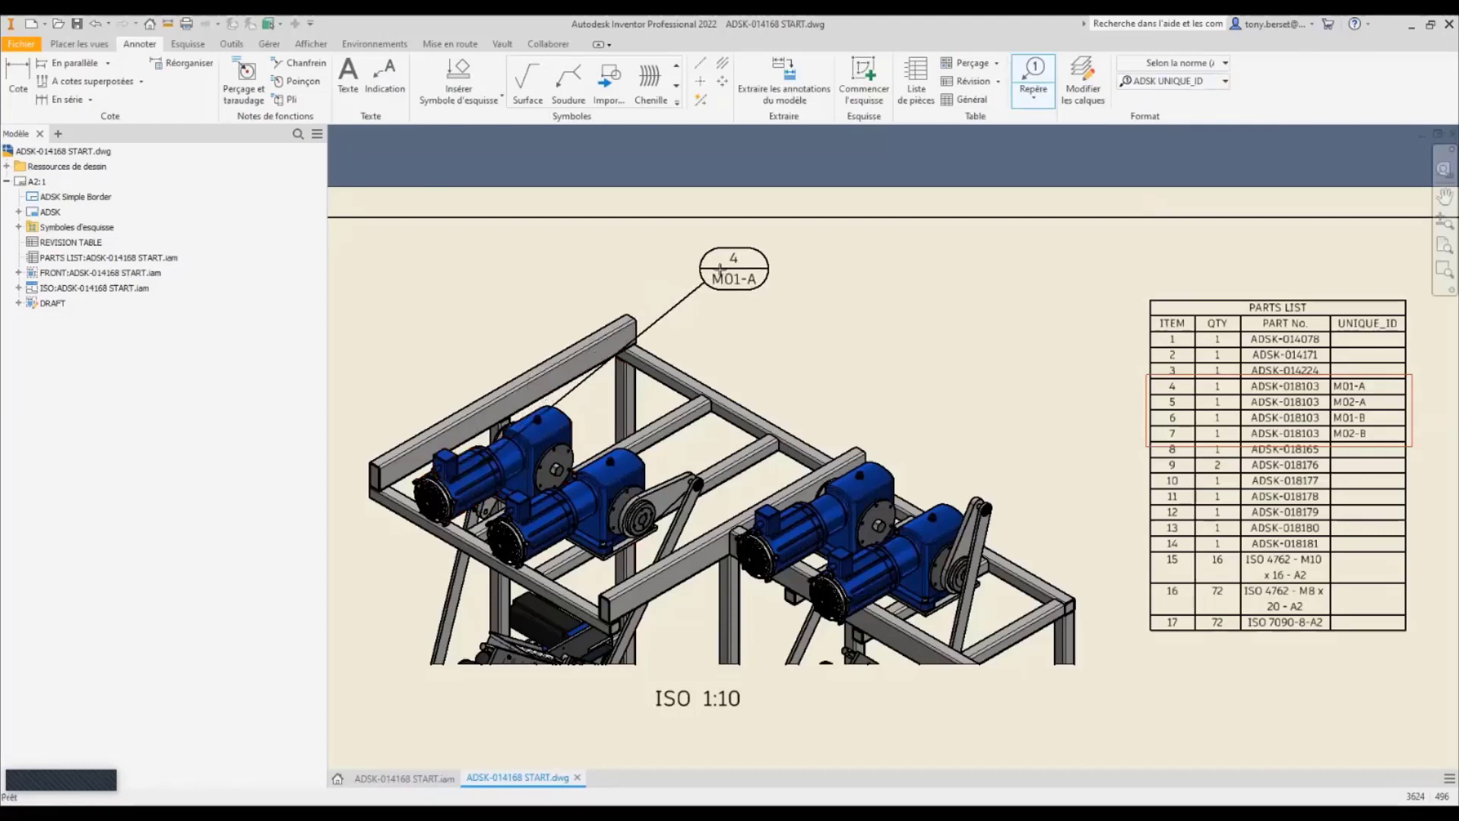
right_click(722, 291)
left_click(778, 289)
Place ADSK UNIQUE_ID balloons on the other three motor units in the ISO view.
left_click(550, 525)
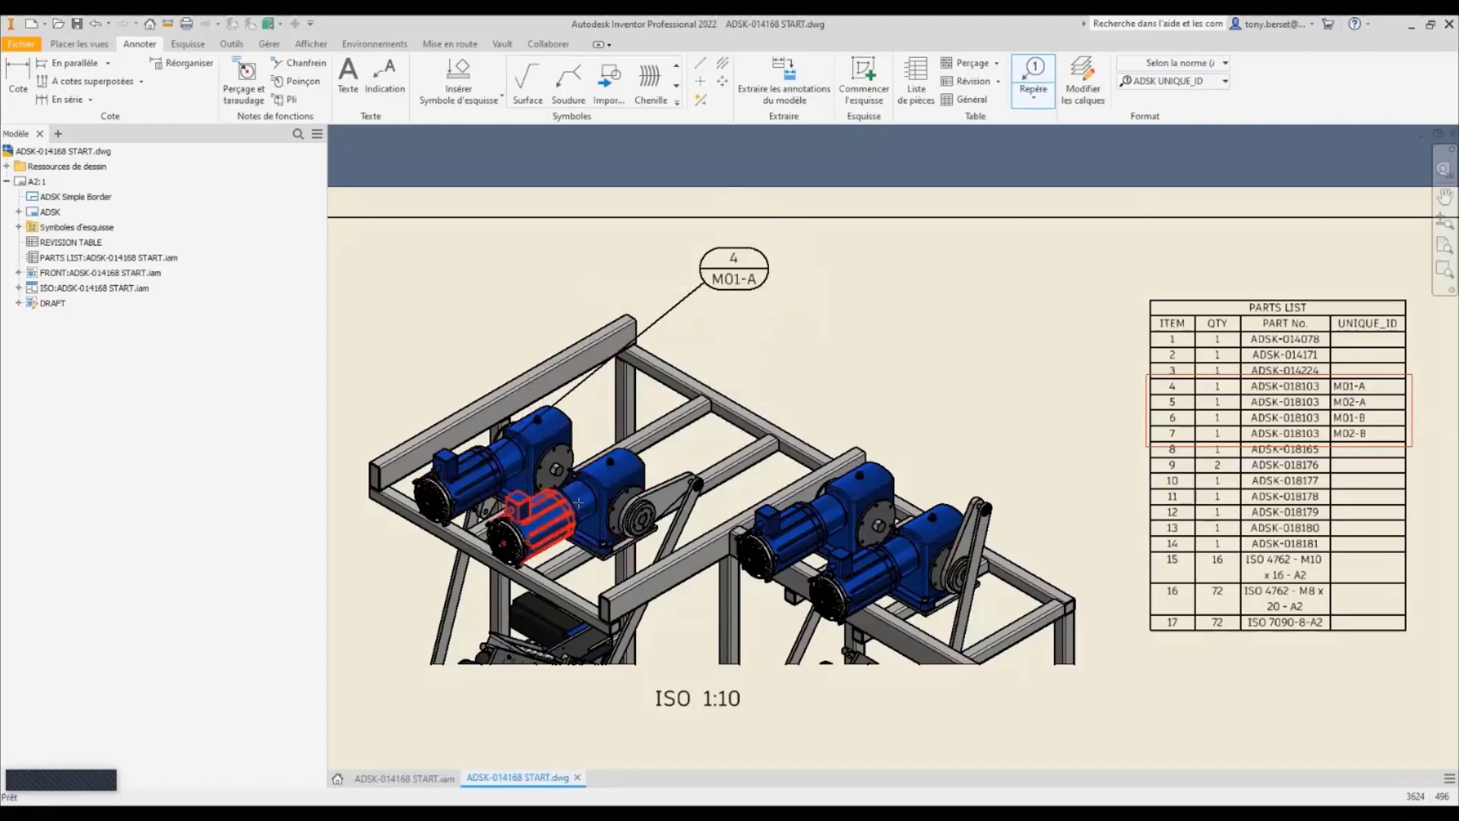
left_click(825, 304)
right_click(824, 304)
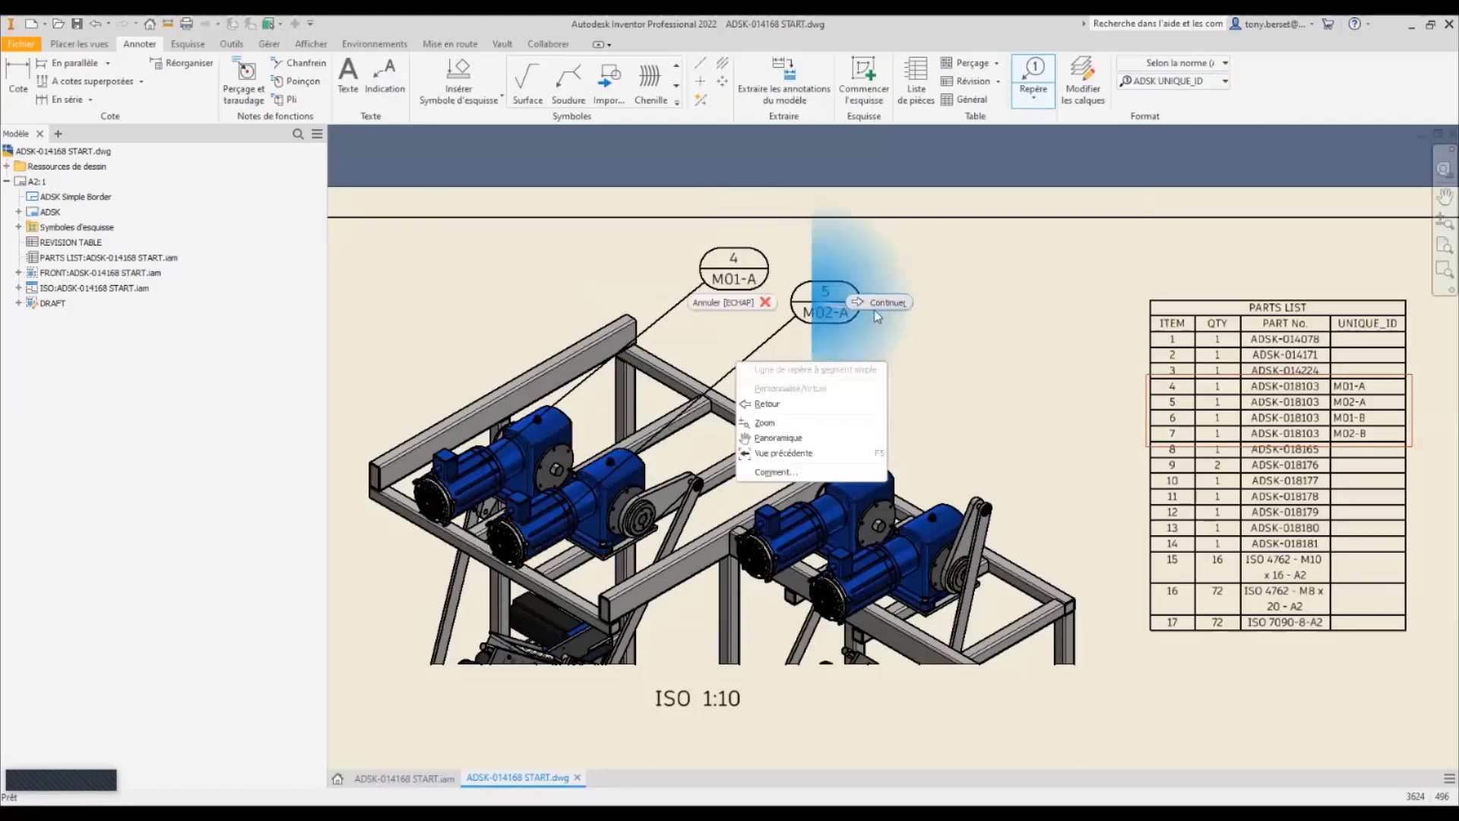
left_click(877, 307)
left_click(783, 535)
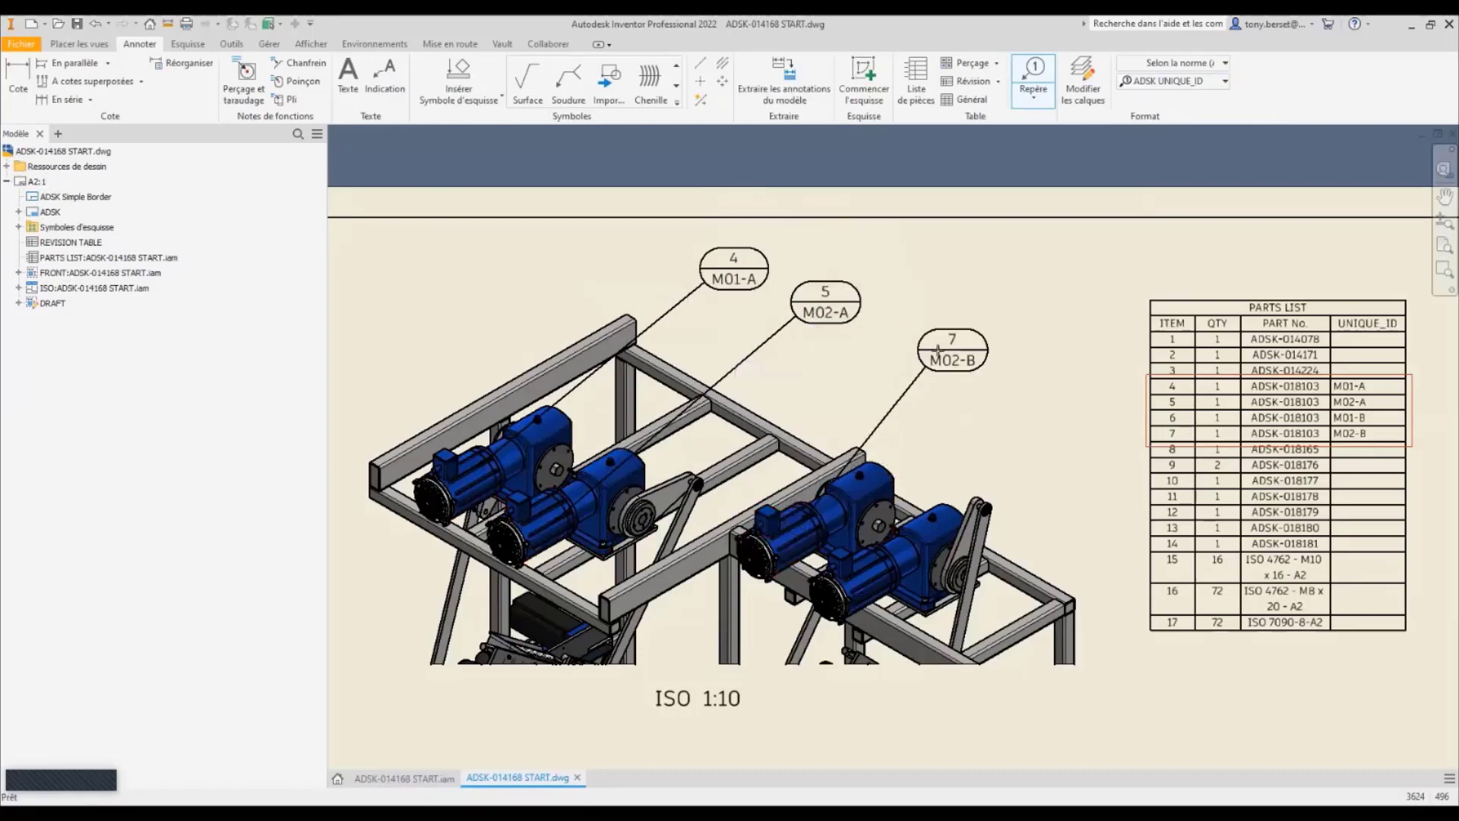
left_click(938, 349)
right_click(938, 350)
left_click(984, 348)
left_click(929, 538)
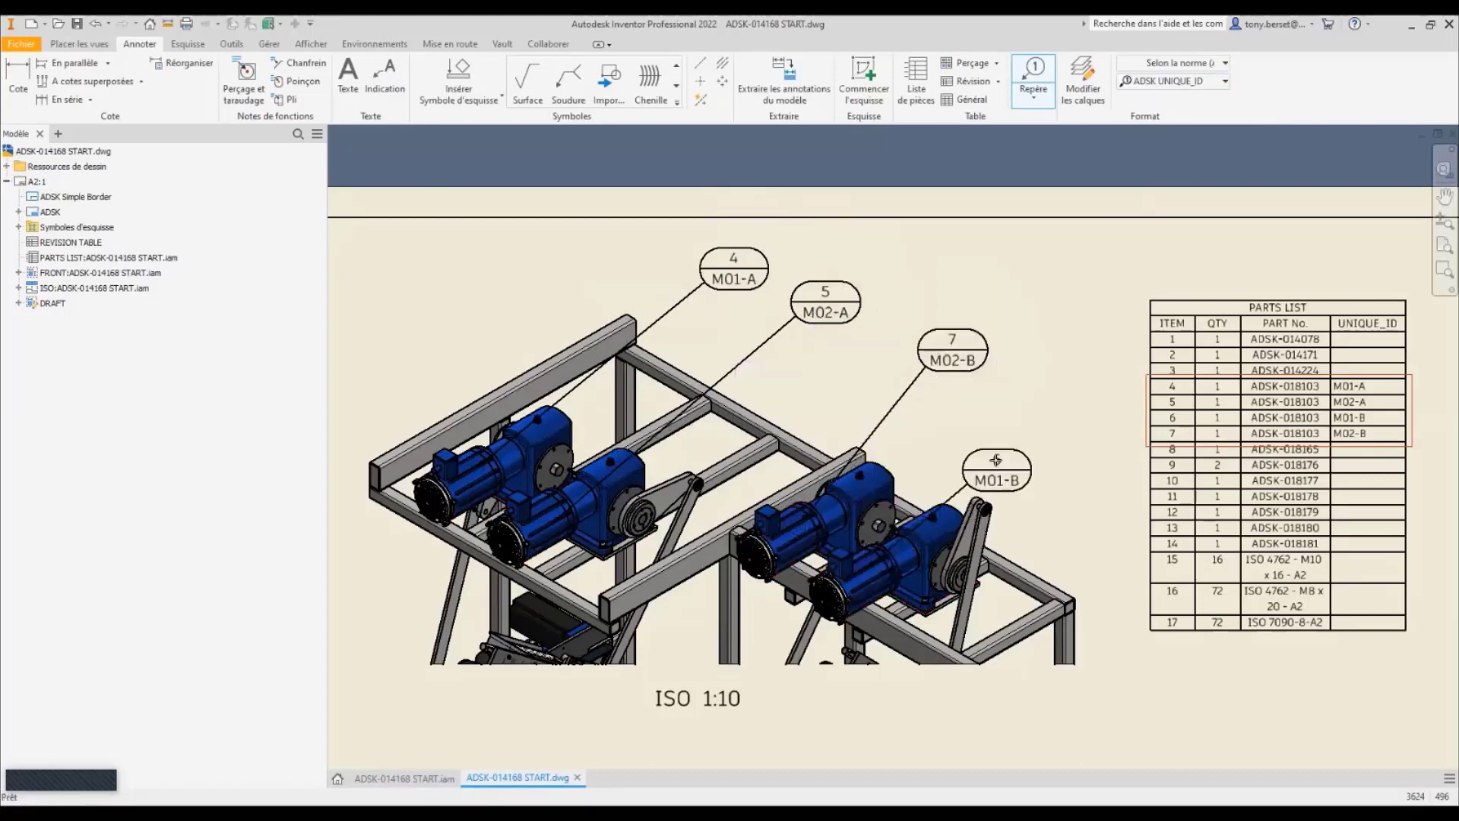
left_click(1049, 384)
right_click(1049, 384)
left_click(1090, 395)
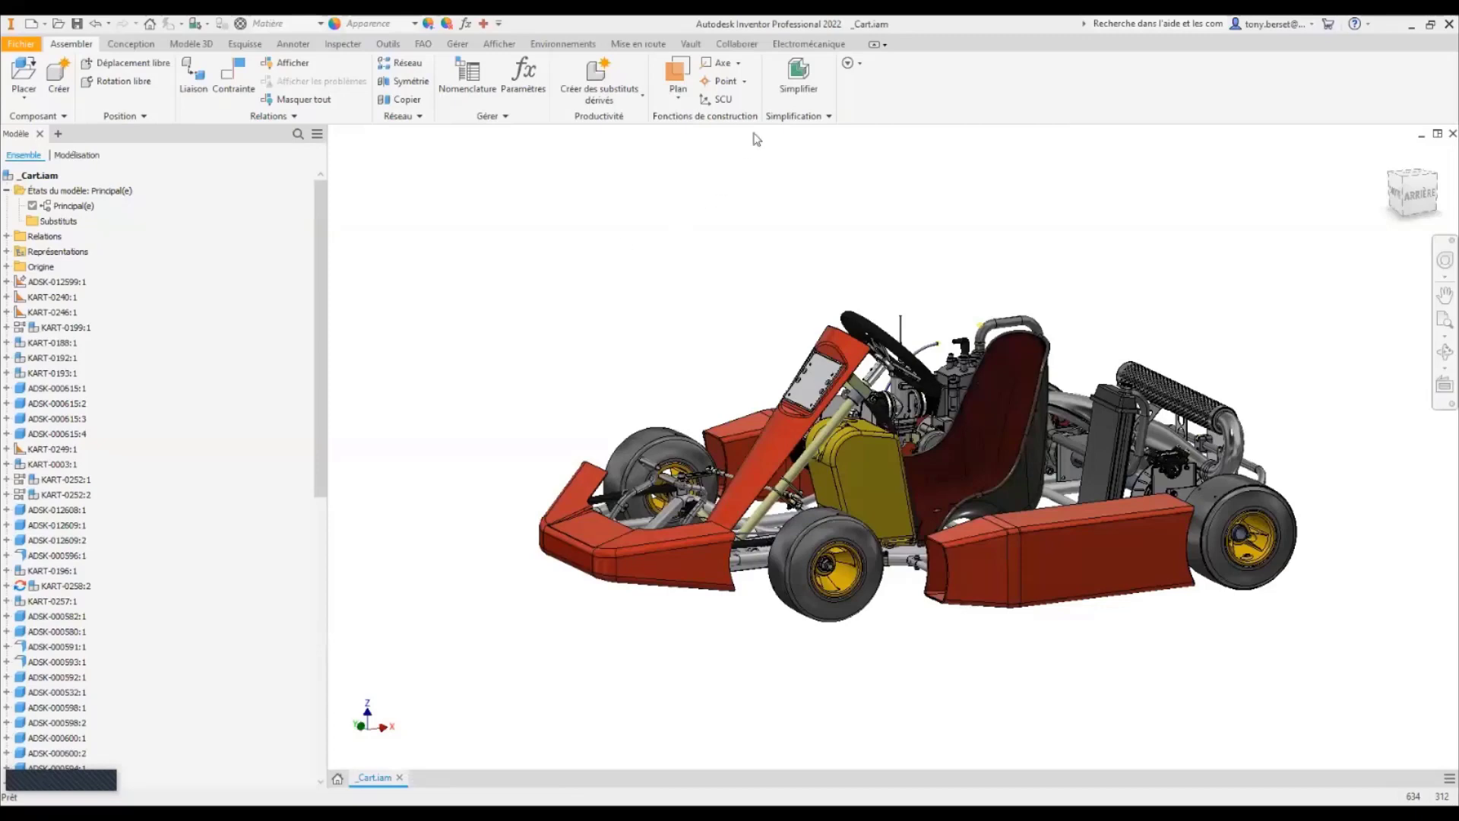
Start Simplify on the _Cart.iam assembly, keep no preset, and review the model state, view and position inputs.
left_click(798, 70)
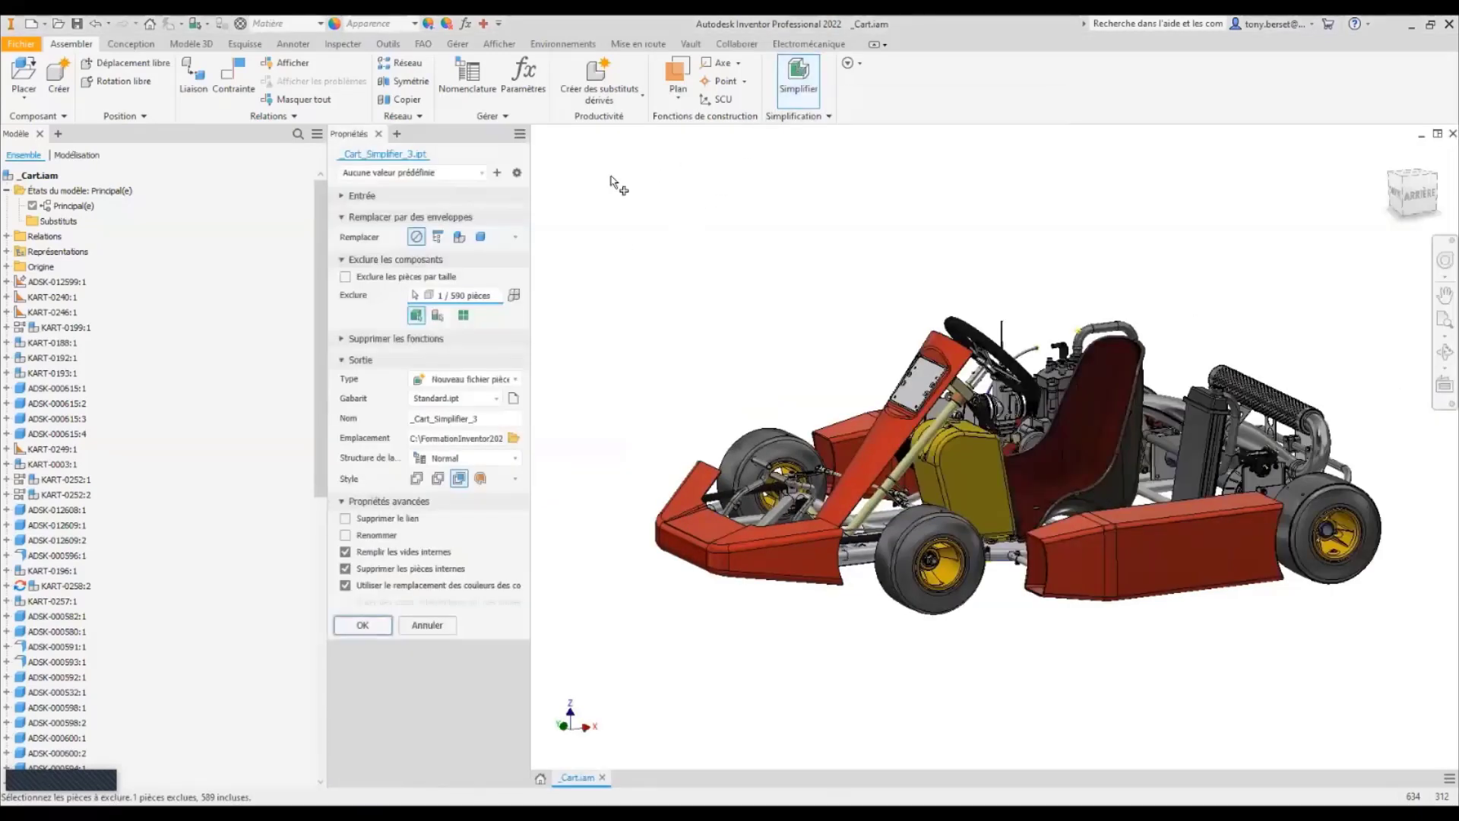
left_click(481, 173)
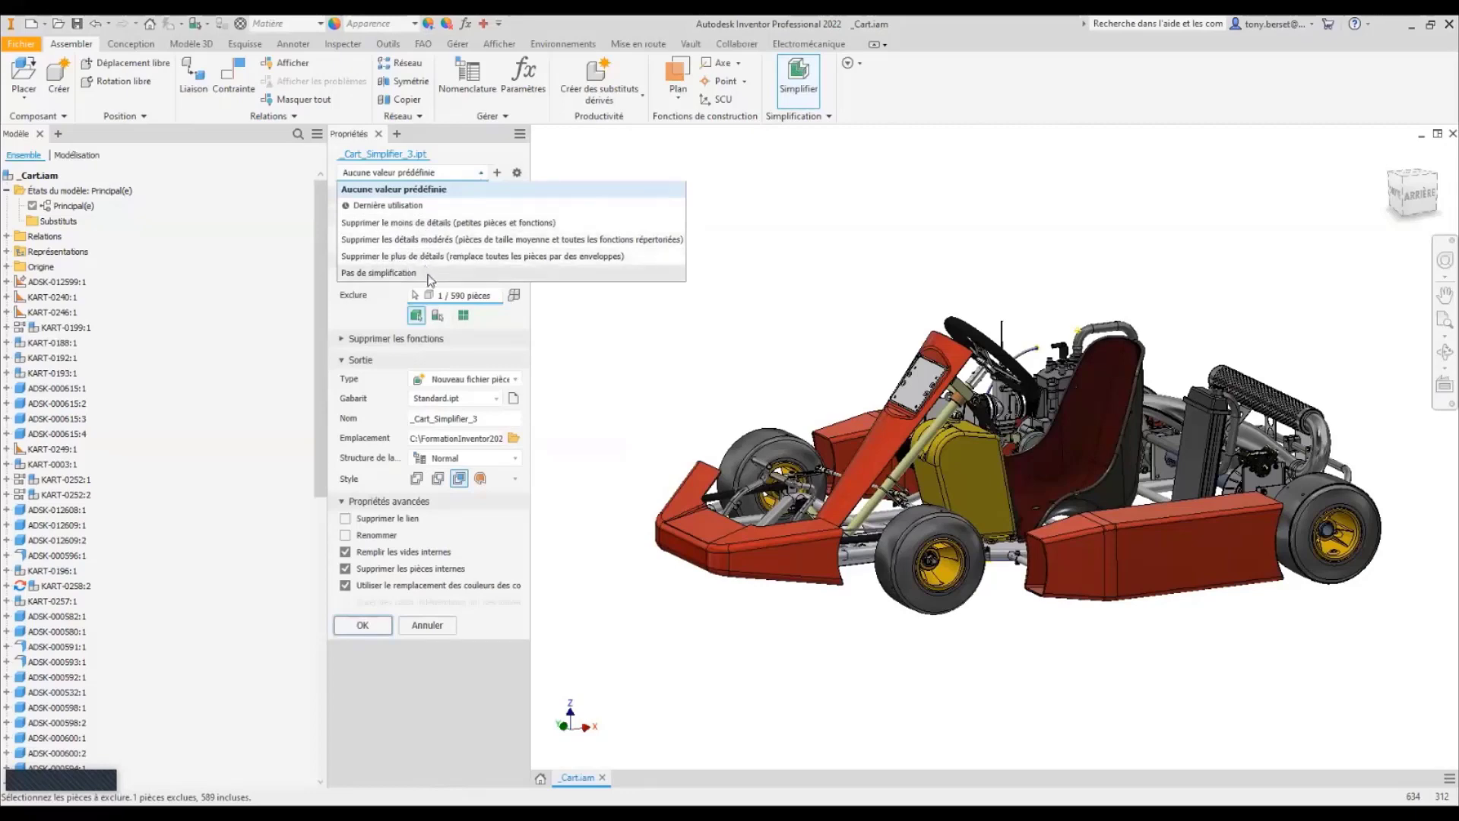
left_click(441, 192)
left_click(350, 196)
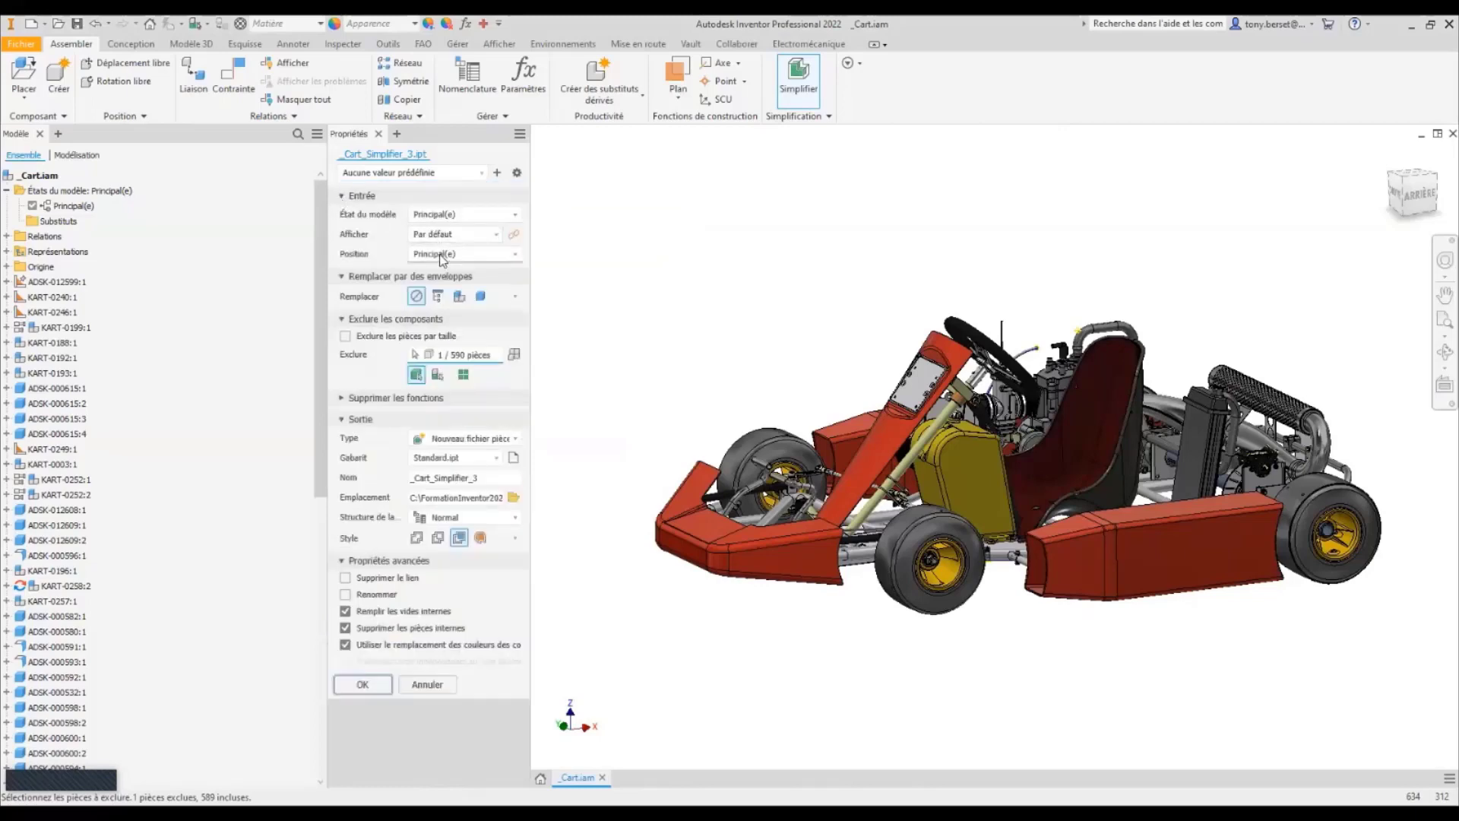
left_click(341, 197)
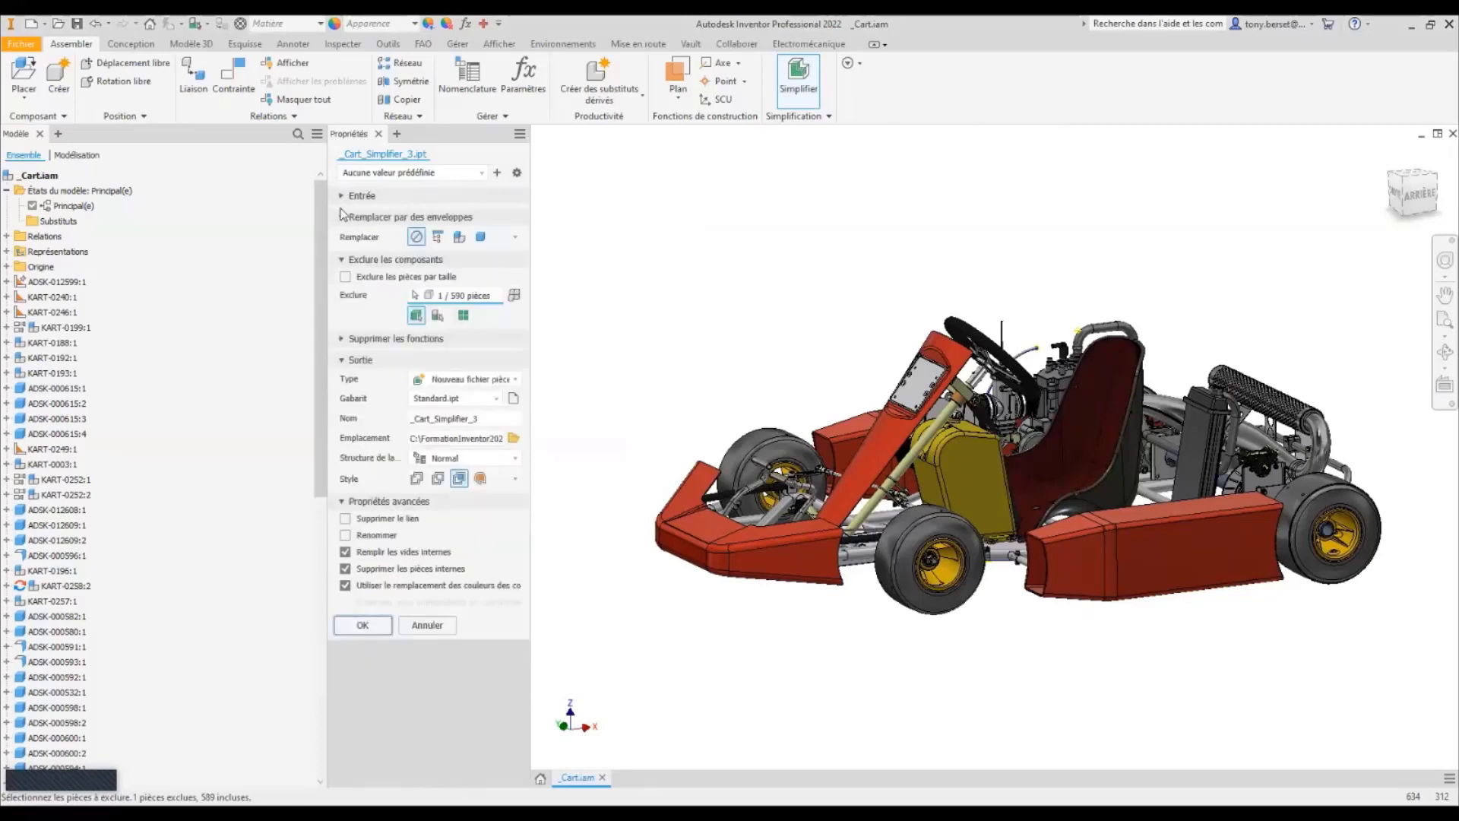
Preview envelope replacement for each part, each top-level component and the whole assembly, and return to no envelopes.
left_click(481, 240)
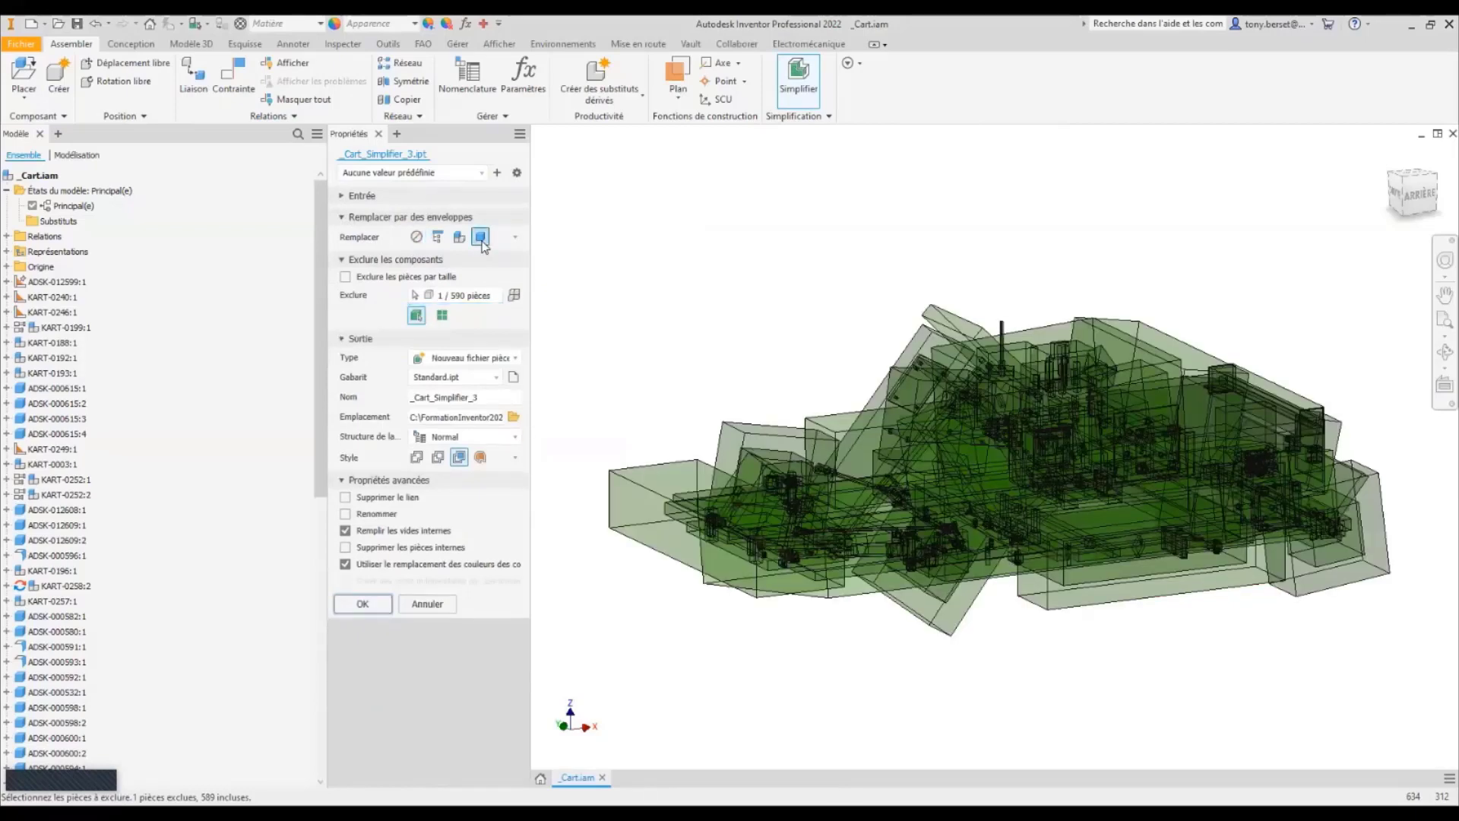
left_click(461, 239)
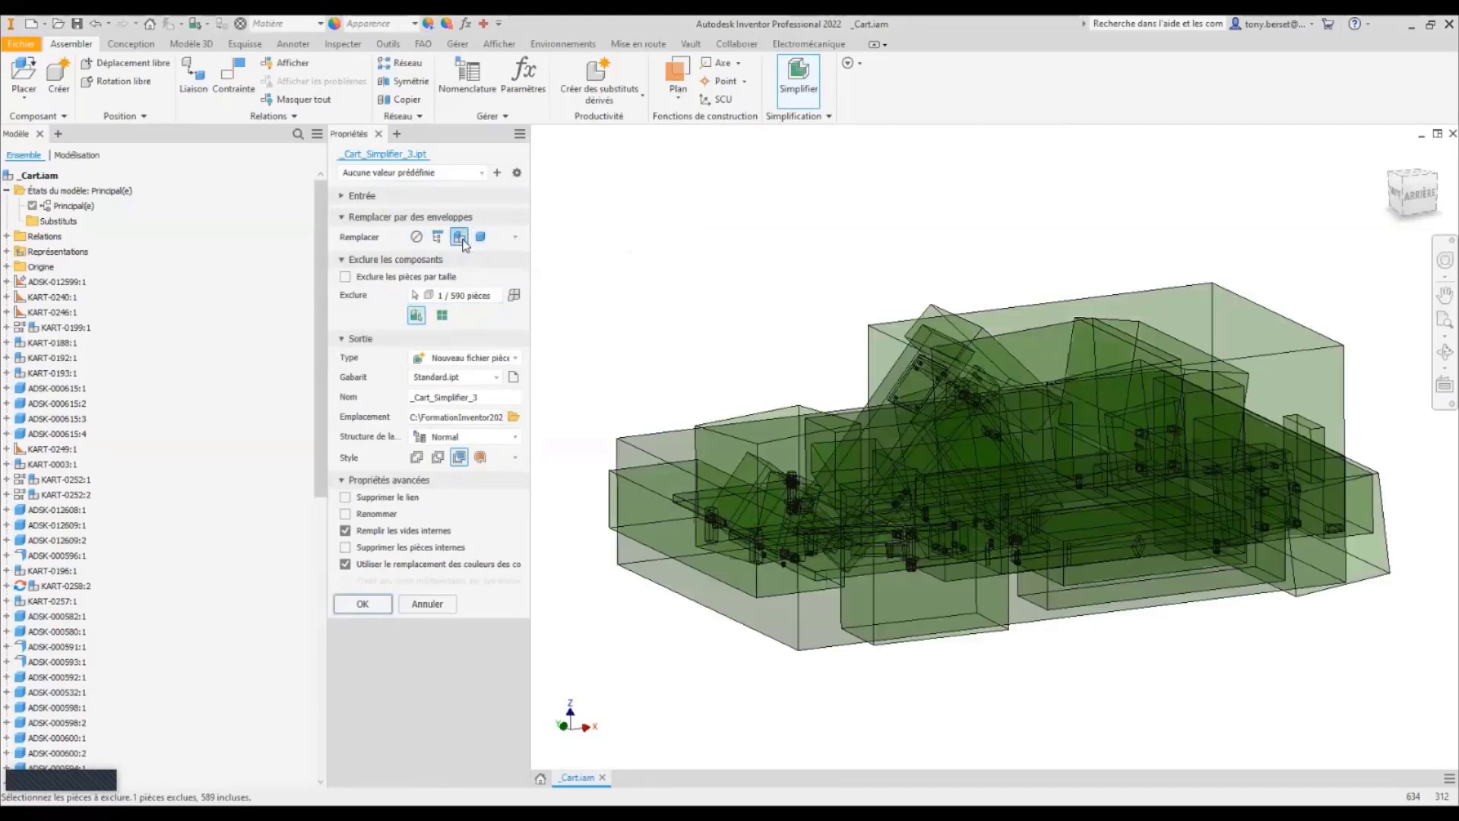
left_click(437, 238)
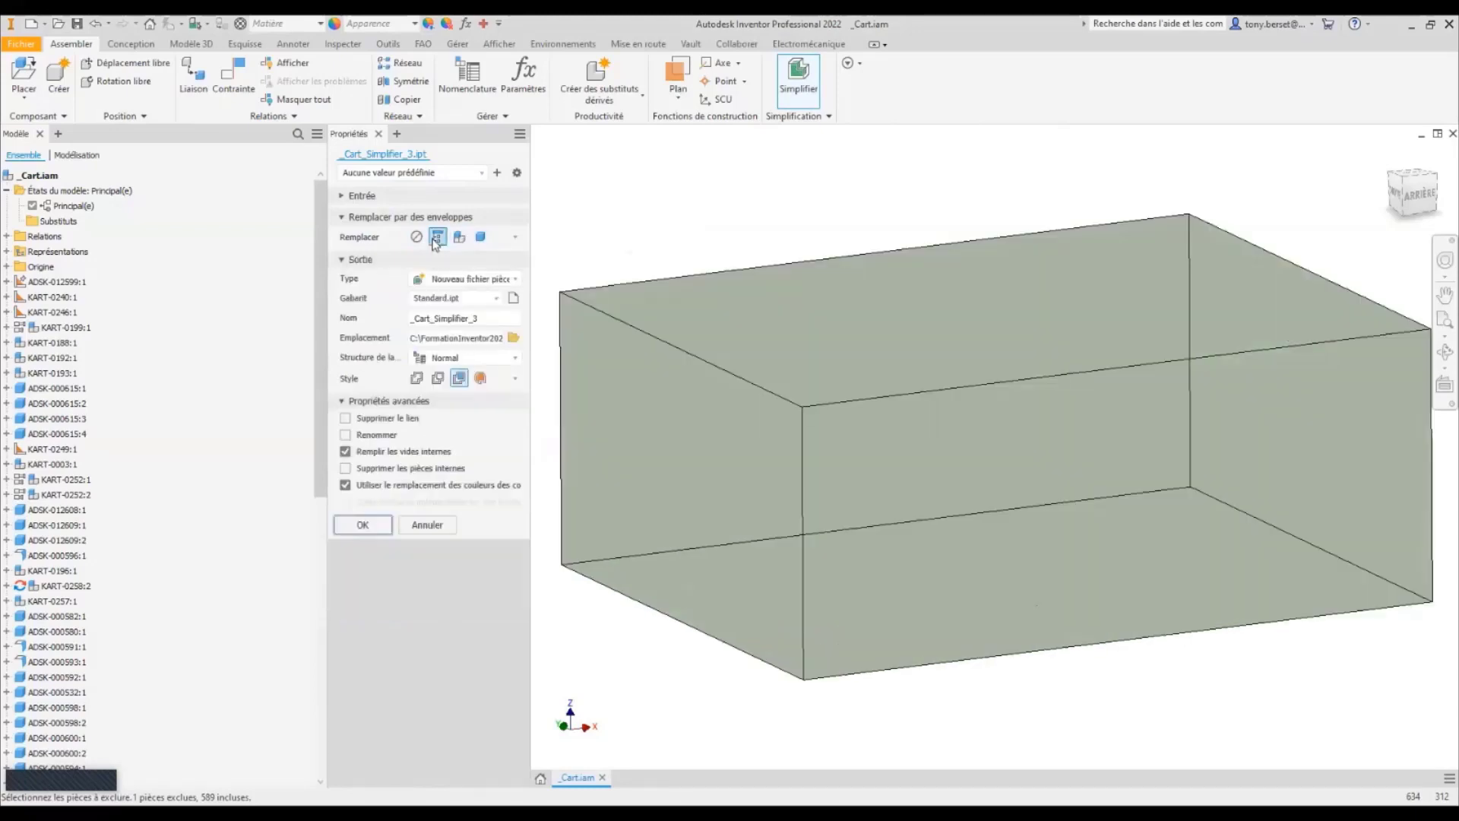
left_click(416, 237)
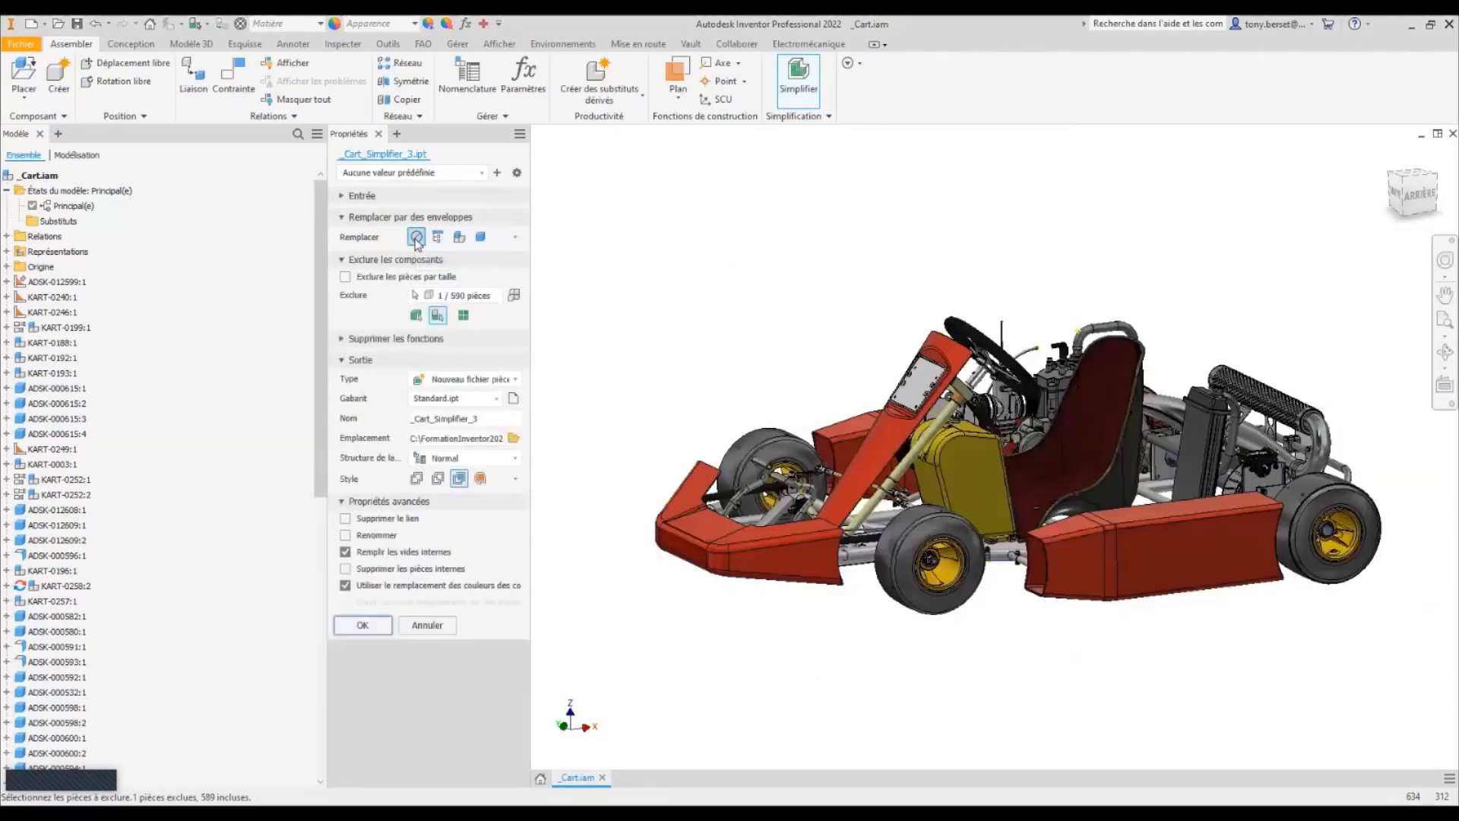
Exclude parts by size with a maximum diagonal of 400 mm, and additionally exclude the black bar at the kart's front.
left_click(346, 277)
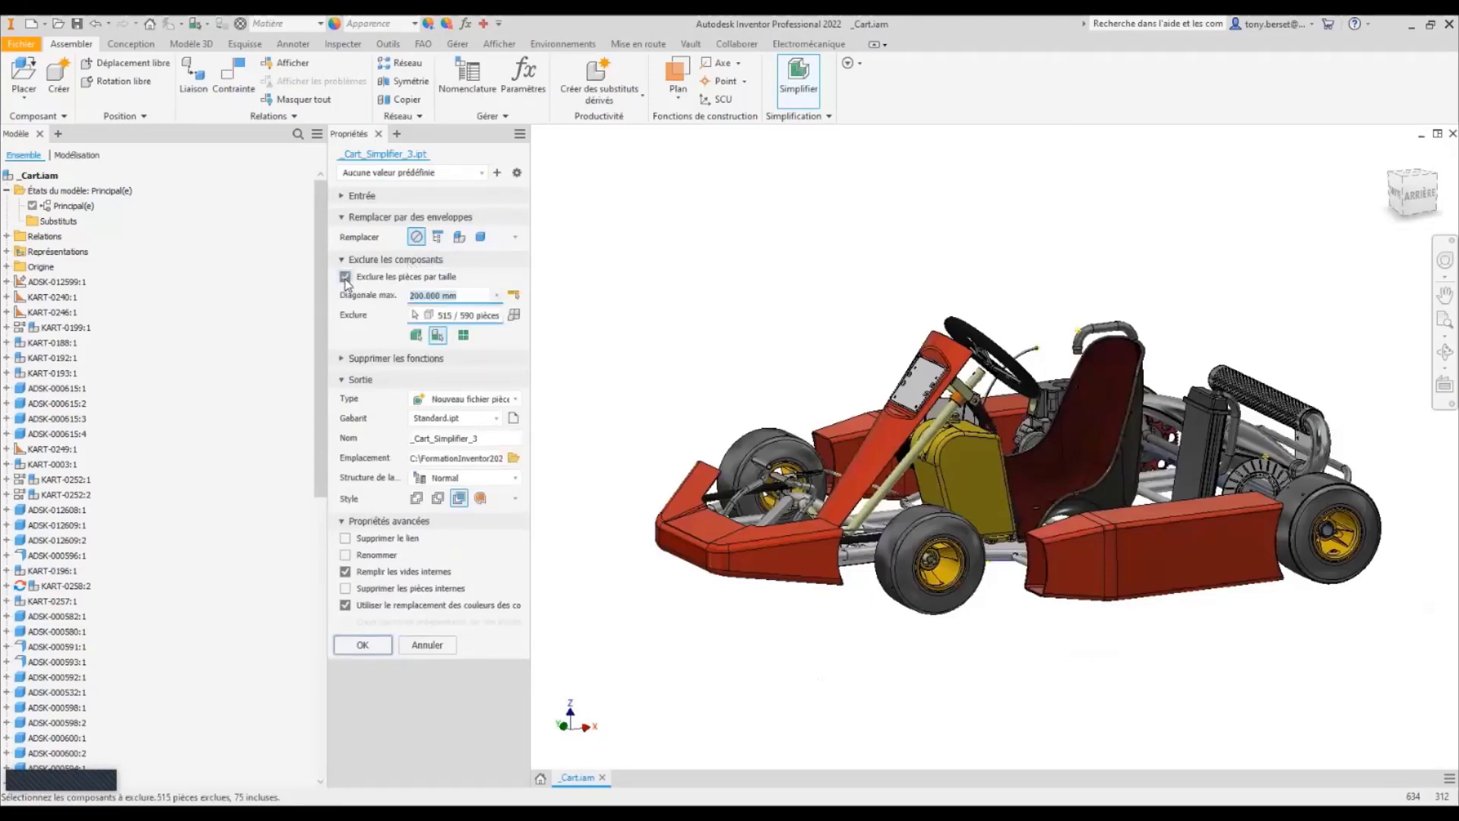
type("400")
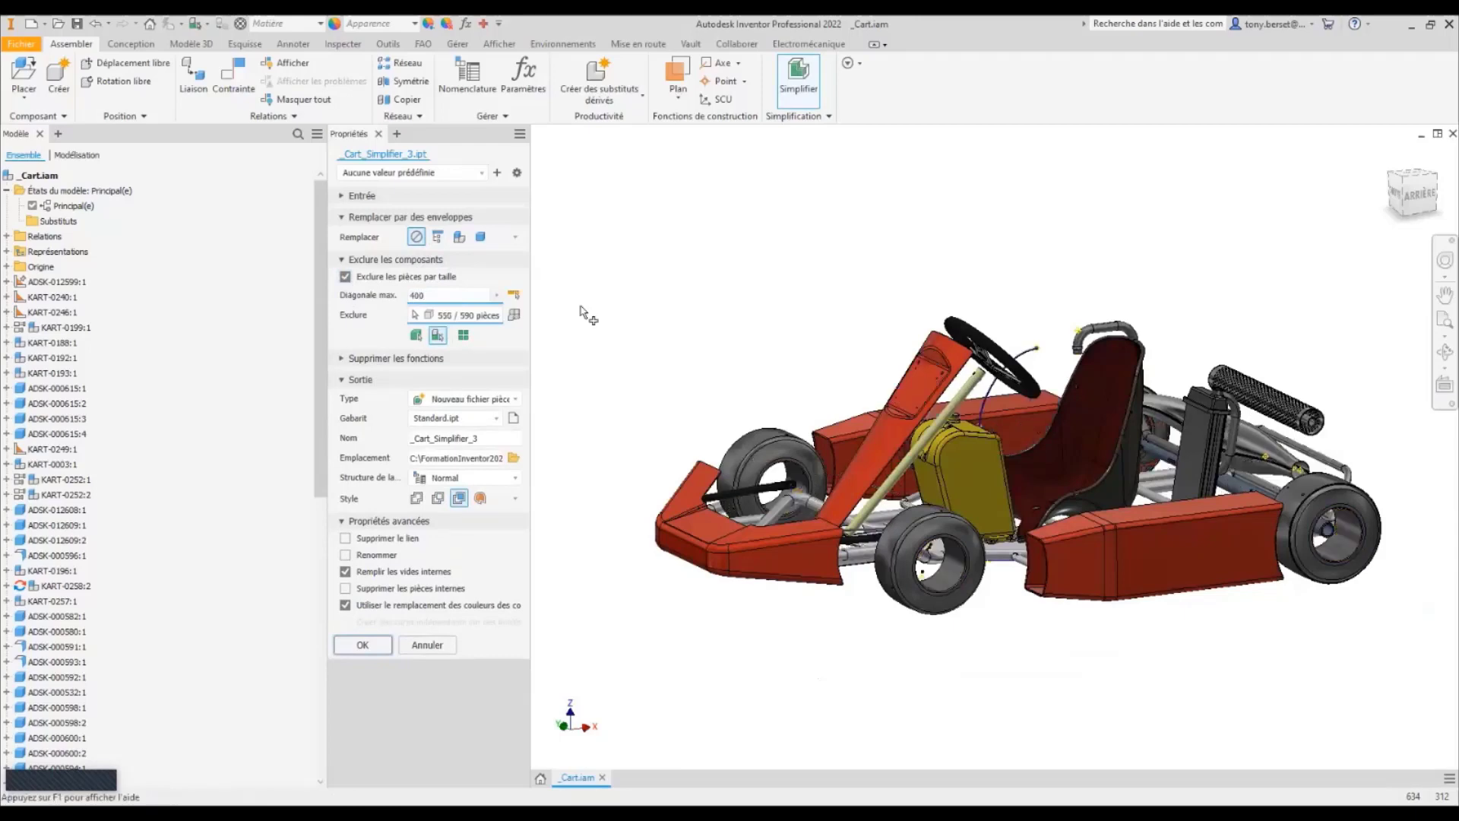
middle_click_drag(757, 281, 753, 310, "shift")
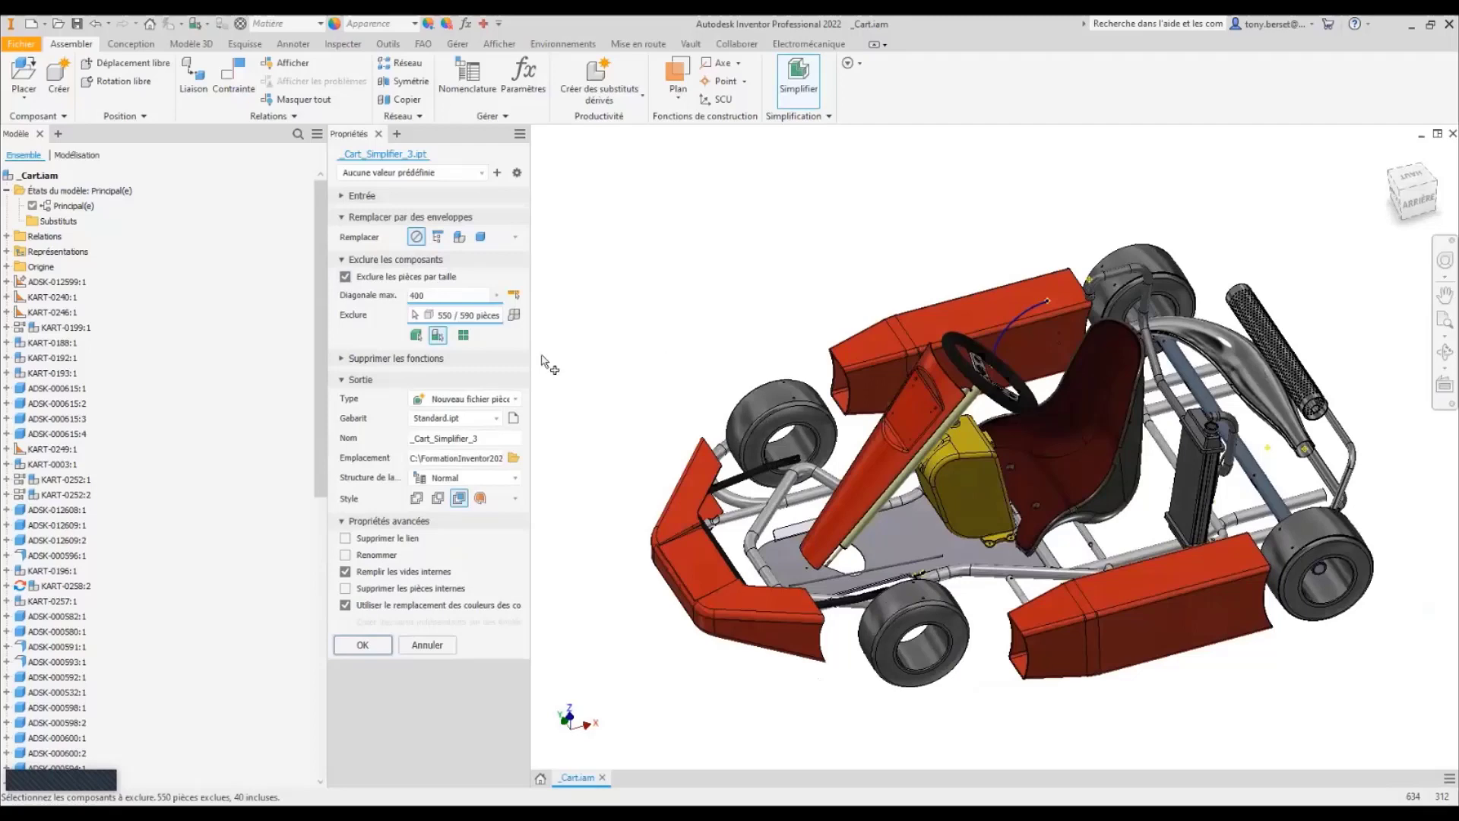
left_click(415, 335)
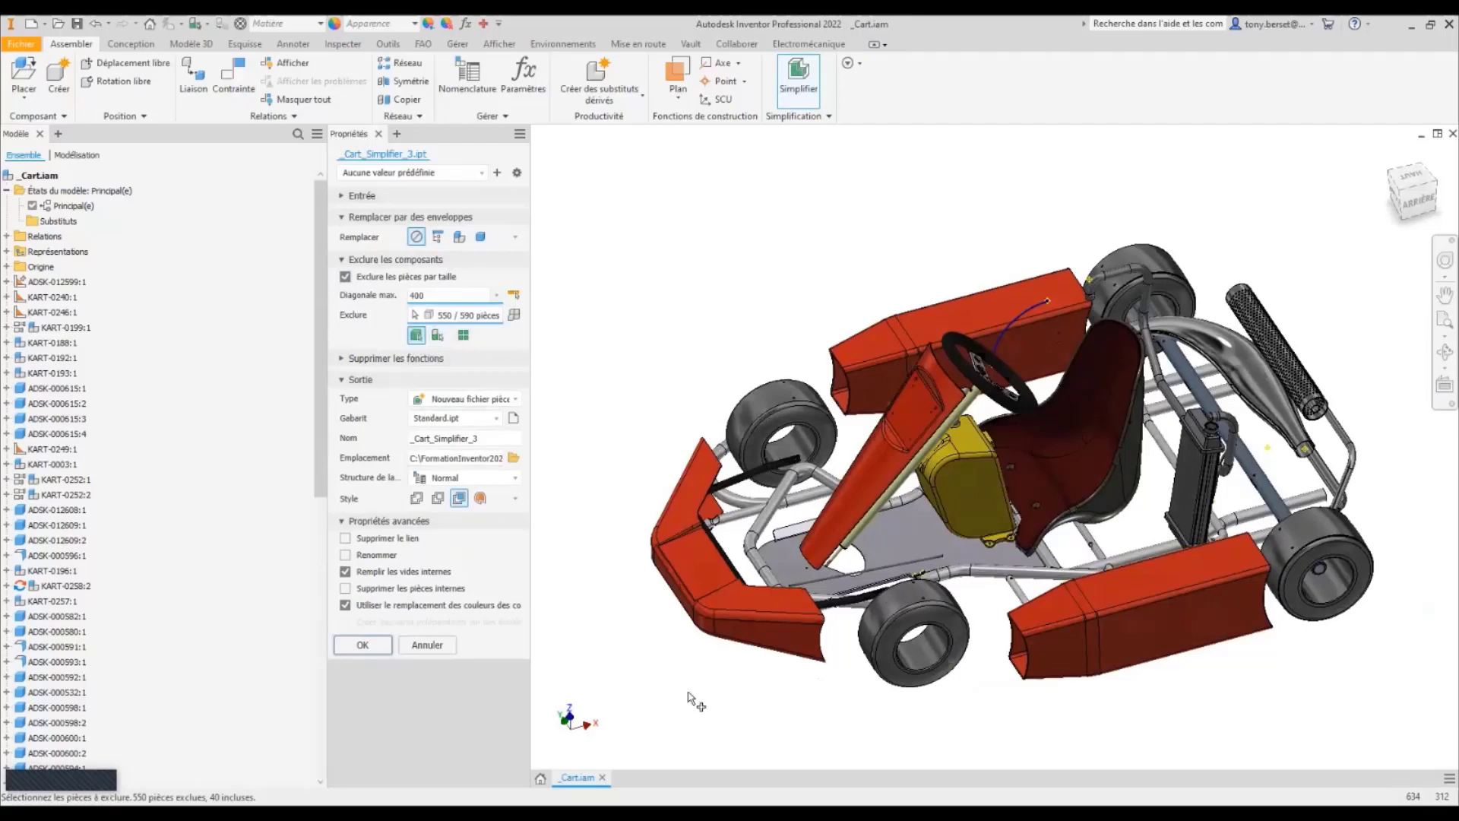
left_click(836, 603)
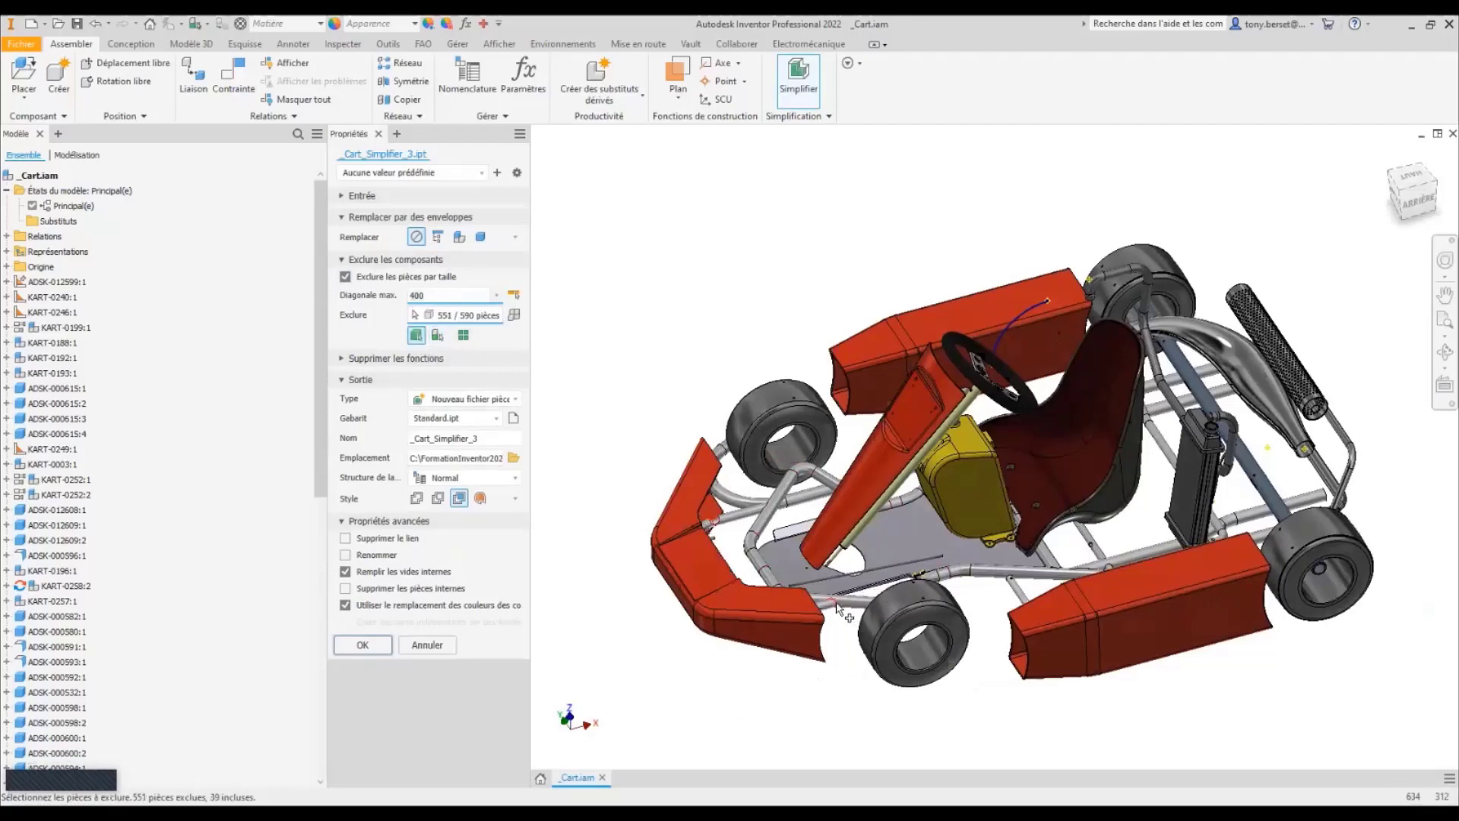
middle_click_drag(879, 722, 798, 736, "shift")
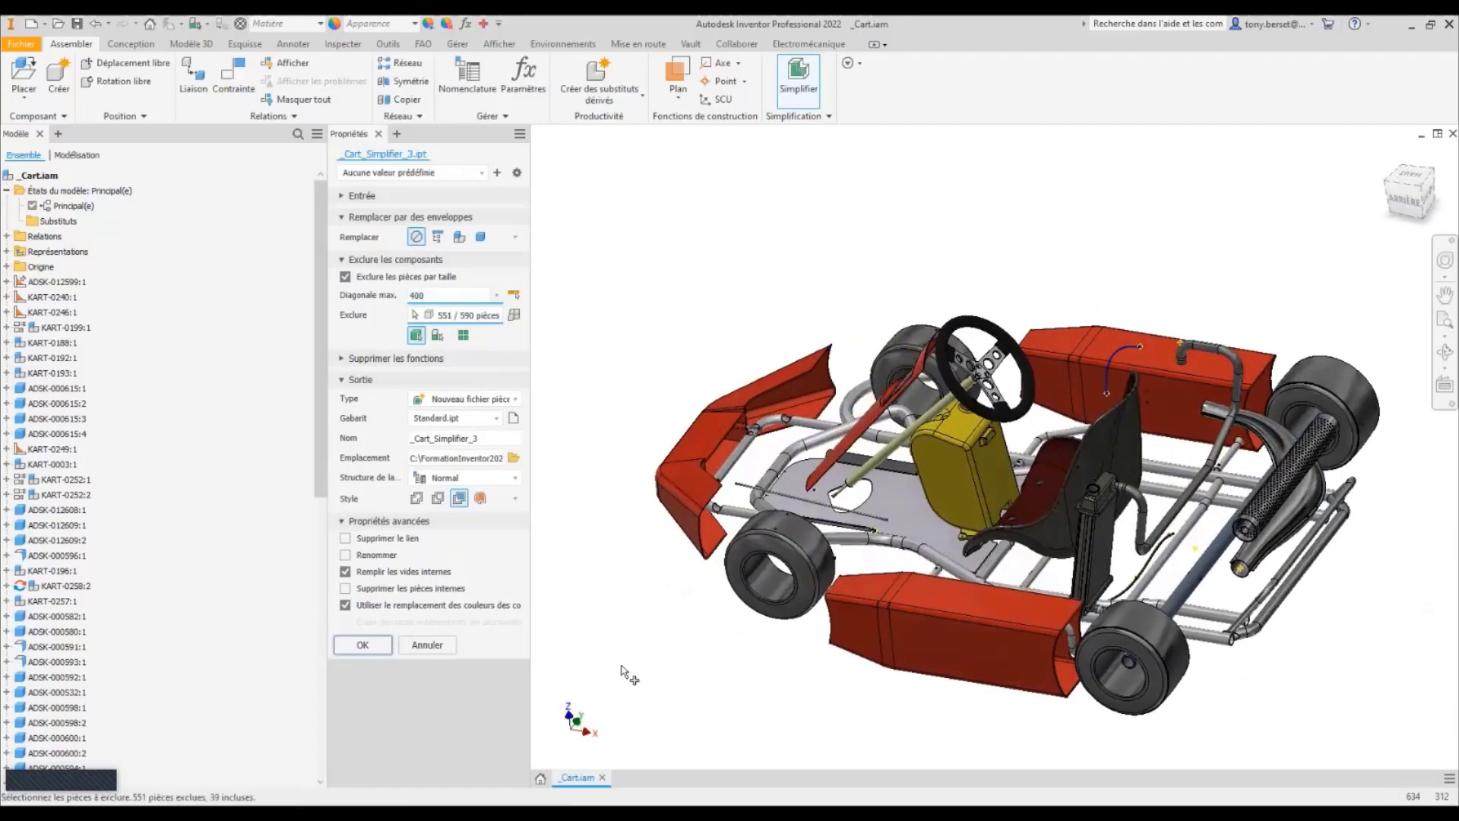
Display the excluded parts and include the curved duct by the rear brake disc and the ring-shaped part at the rear again.
left_click(515, 315)
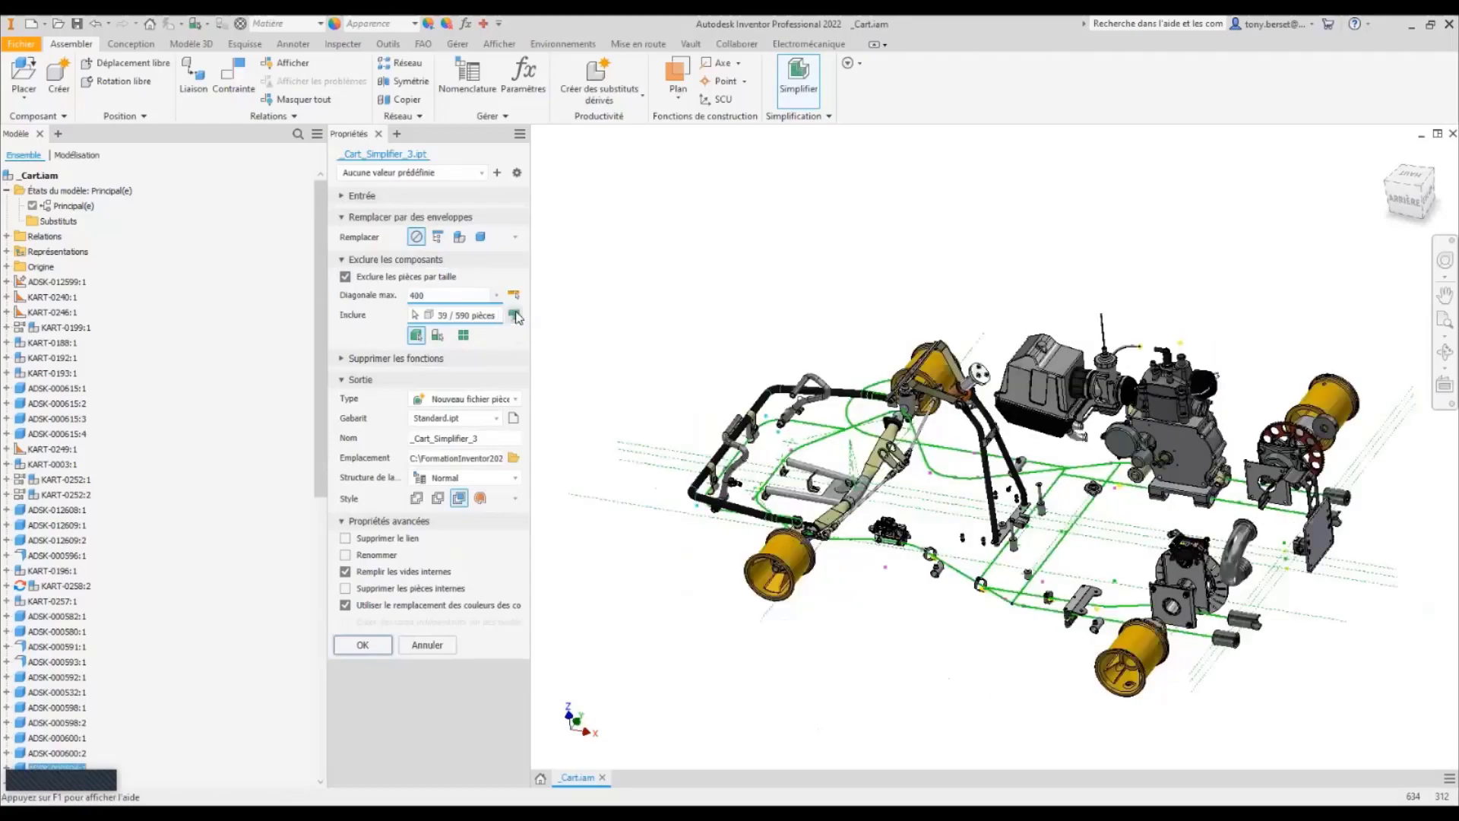
middle_click_drag(888, 728, 1219, 664, "shift")
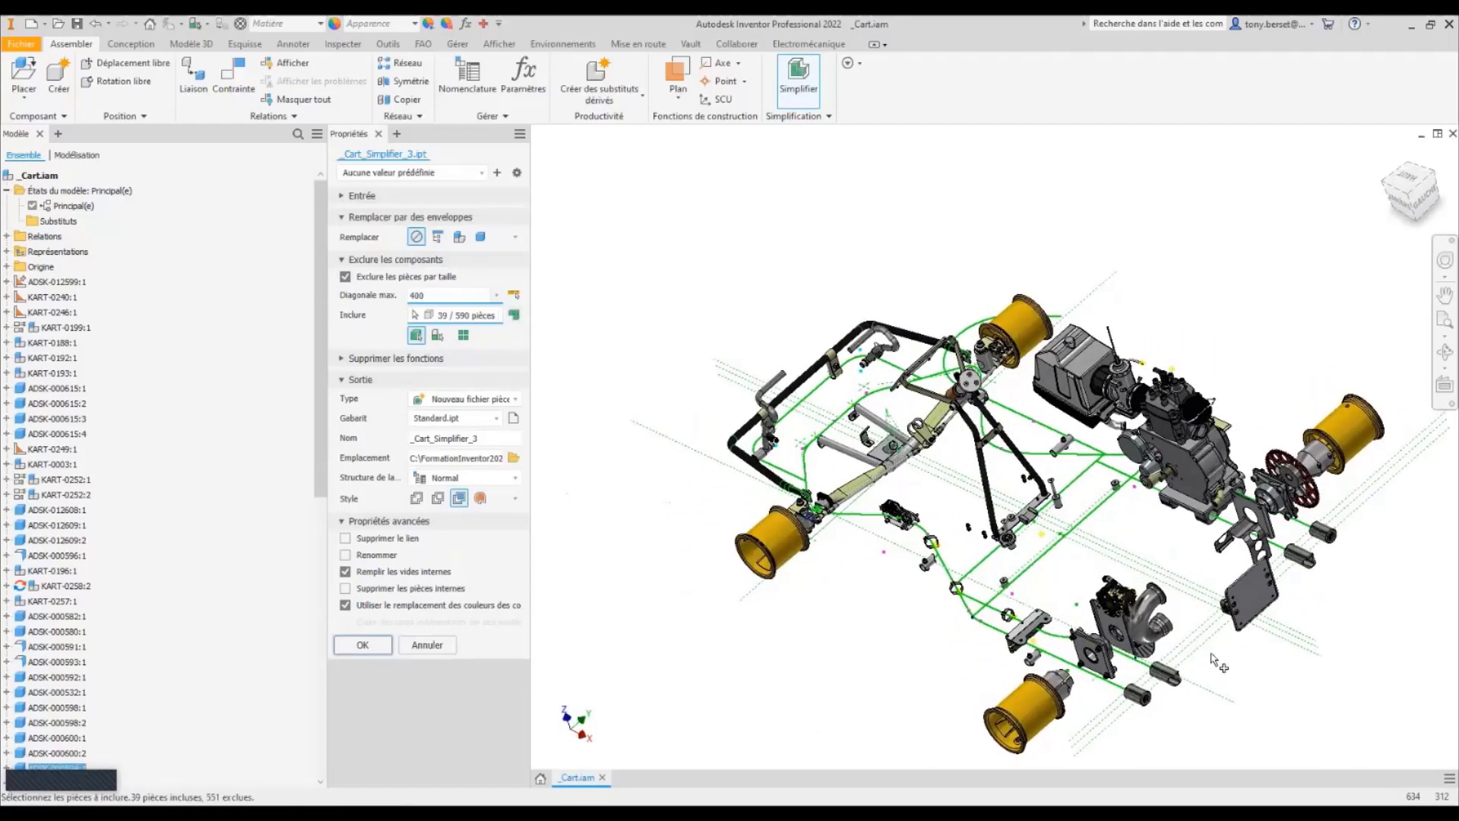
left_click(1157, 633)
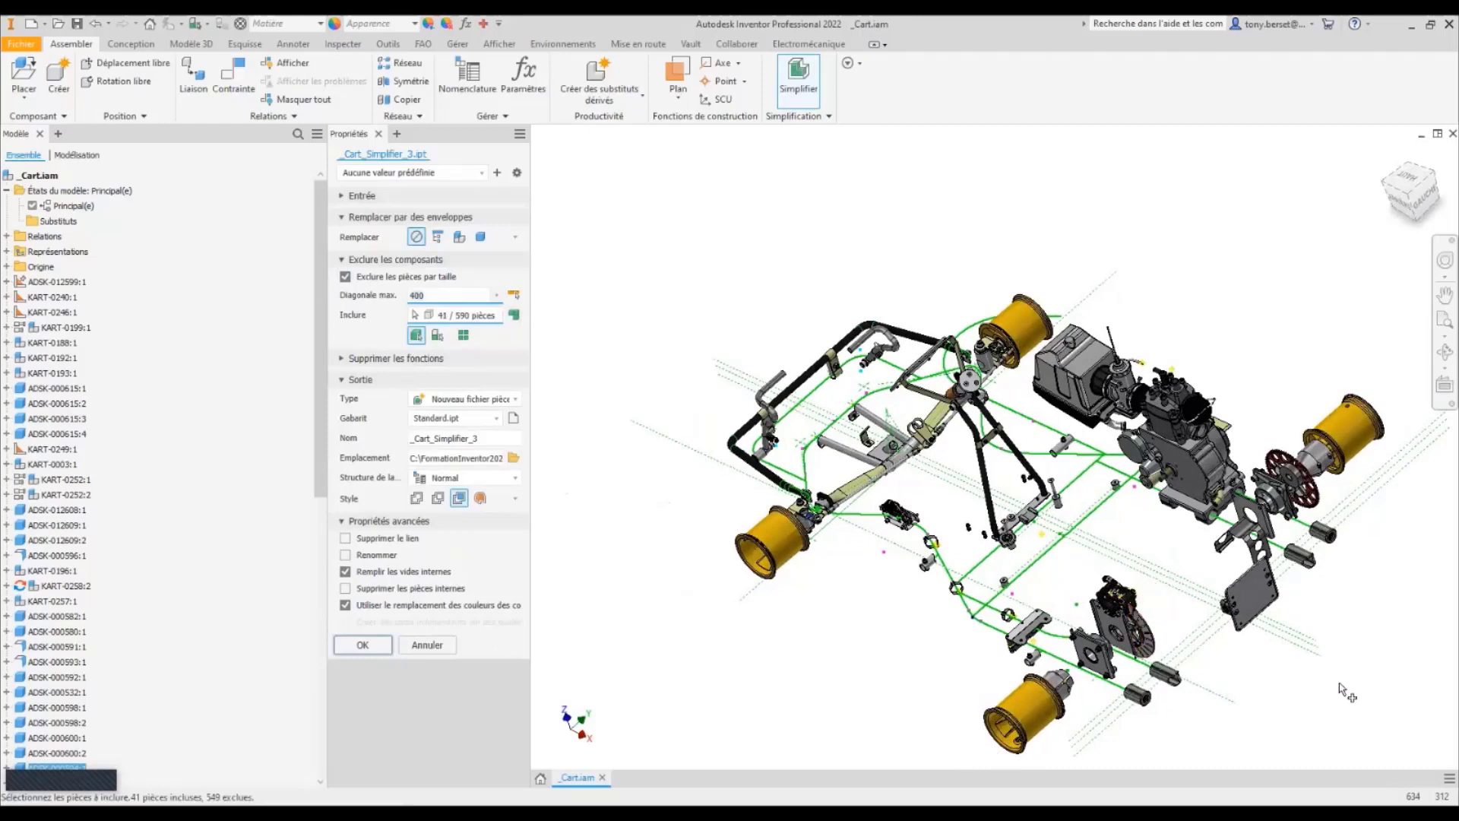
middle_click_drag(1342, 689, 1389, 635, "shift")
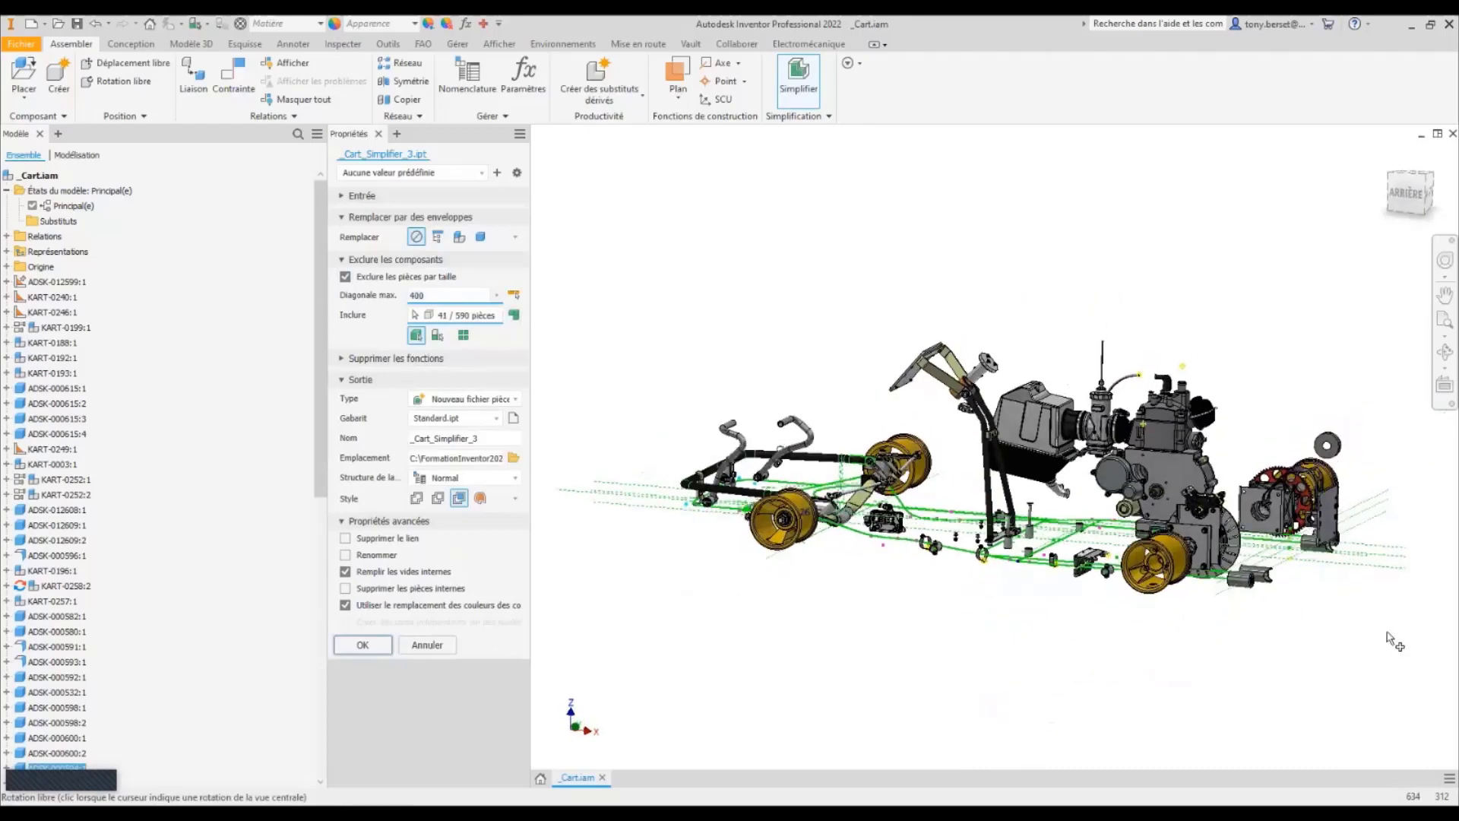
left_click(1329, 443)
middle_click_drag(882, 627, 822, 684, "shift")
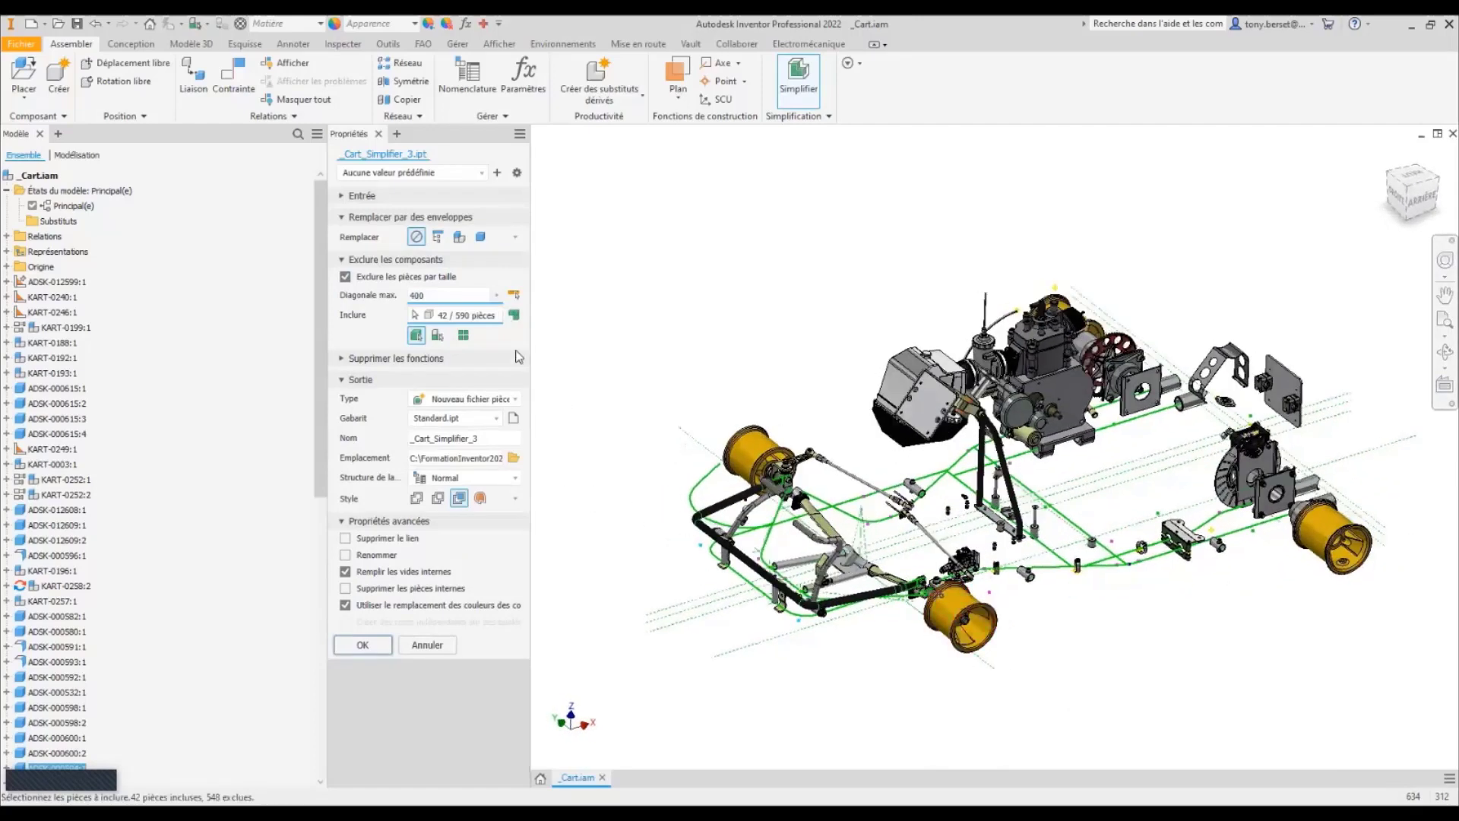
Display the included parts again and review the feature removal options for holes, fillets, chamfers, pockets, embosses and tunnels.
left_click(515, 315)
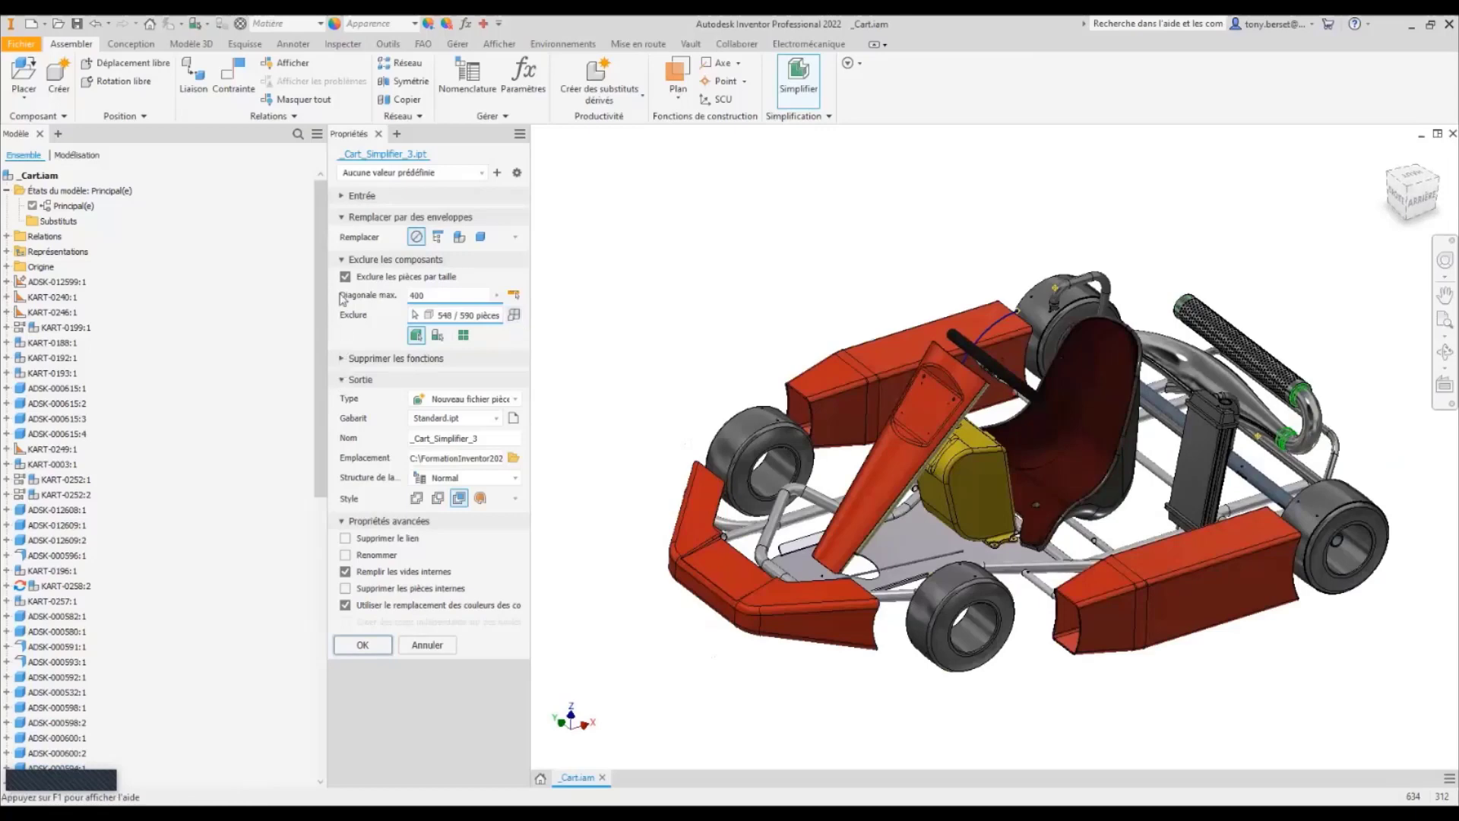
left_click(346, 260)
left_click(346, 282)
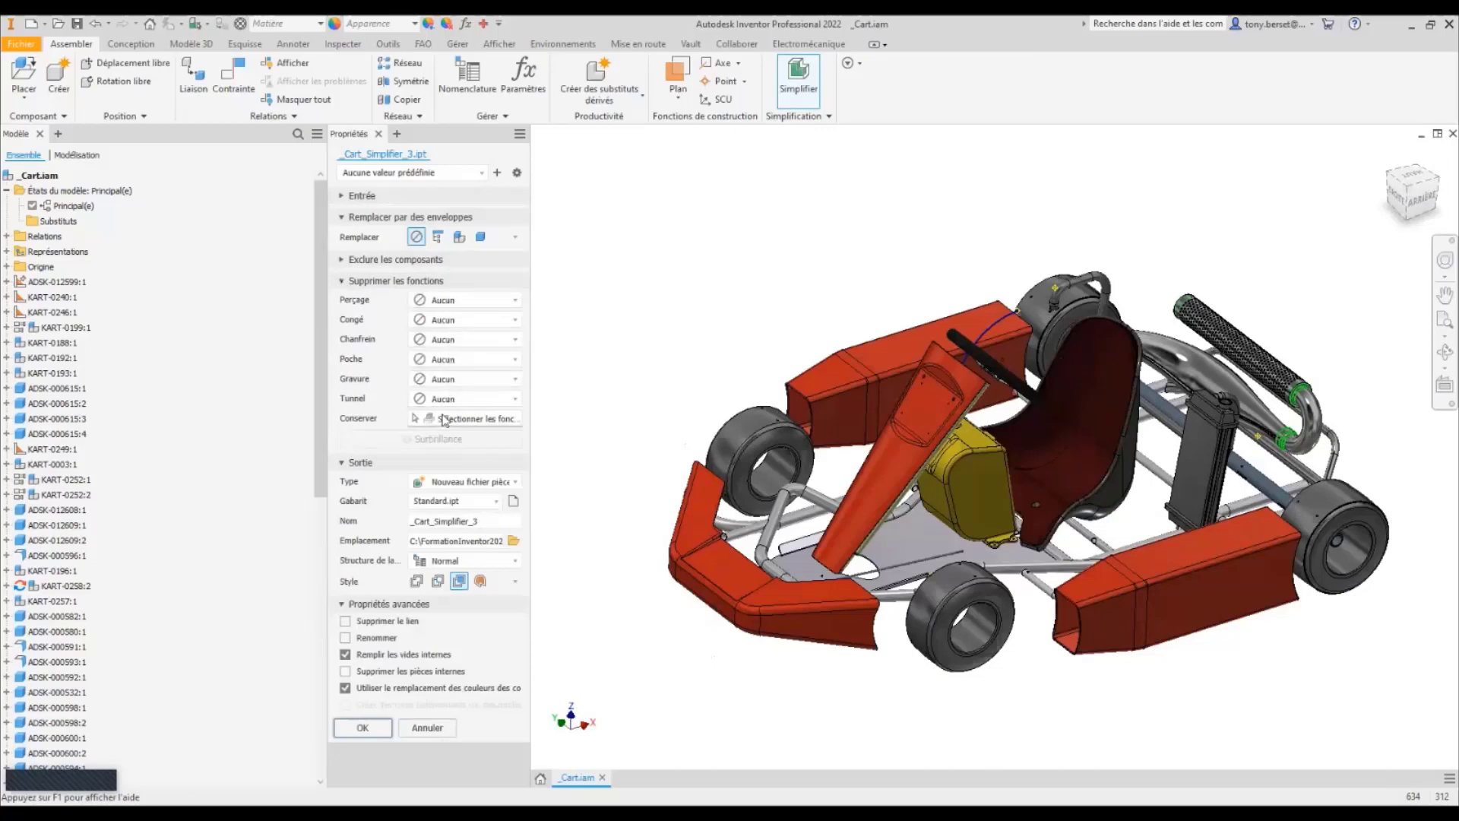
left_click(341, 281)
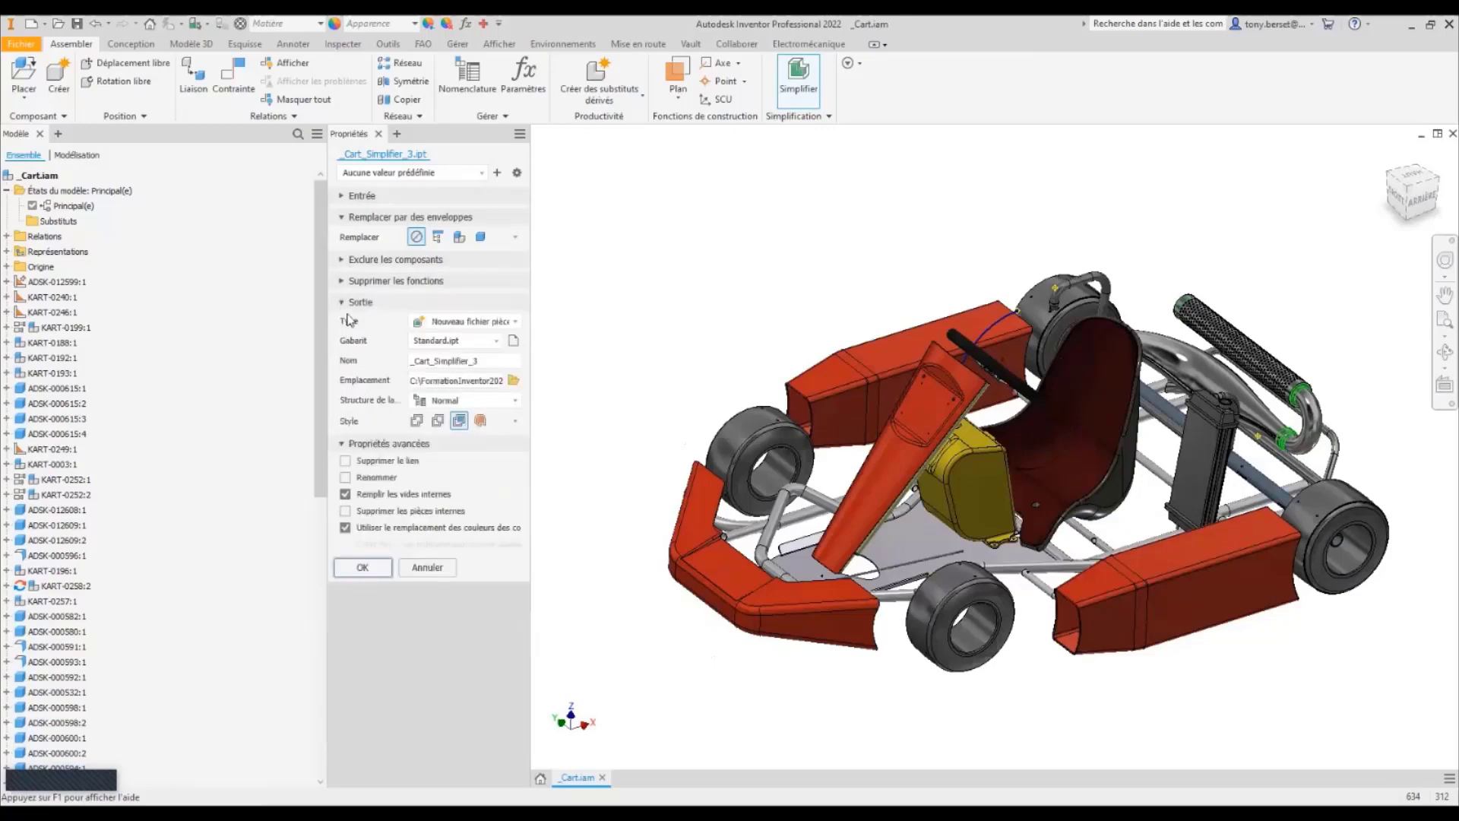
Set the simplification output type to Substitut, toggle the removal of internal parts, and create the substitute of the kart.
right_click(479, 327)
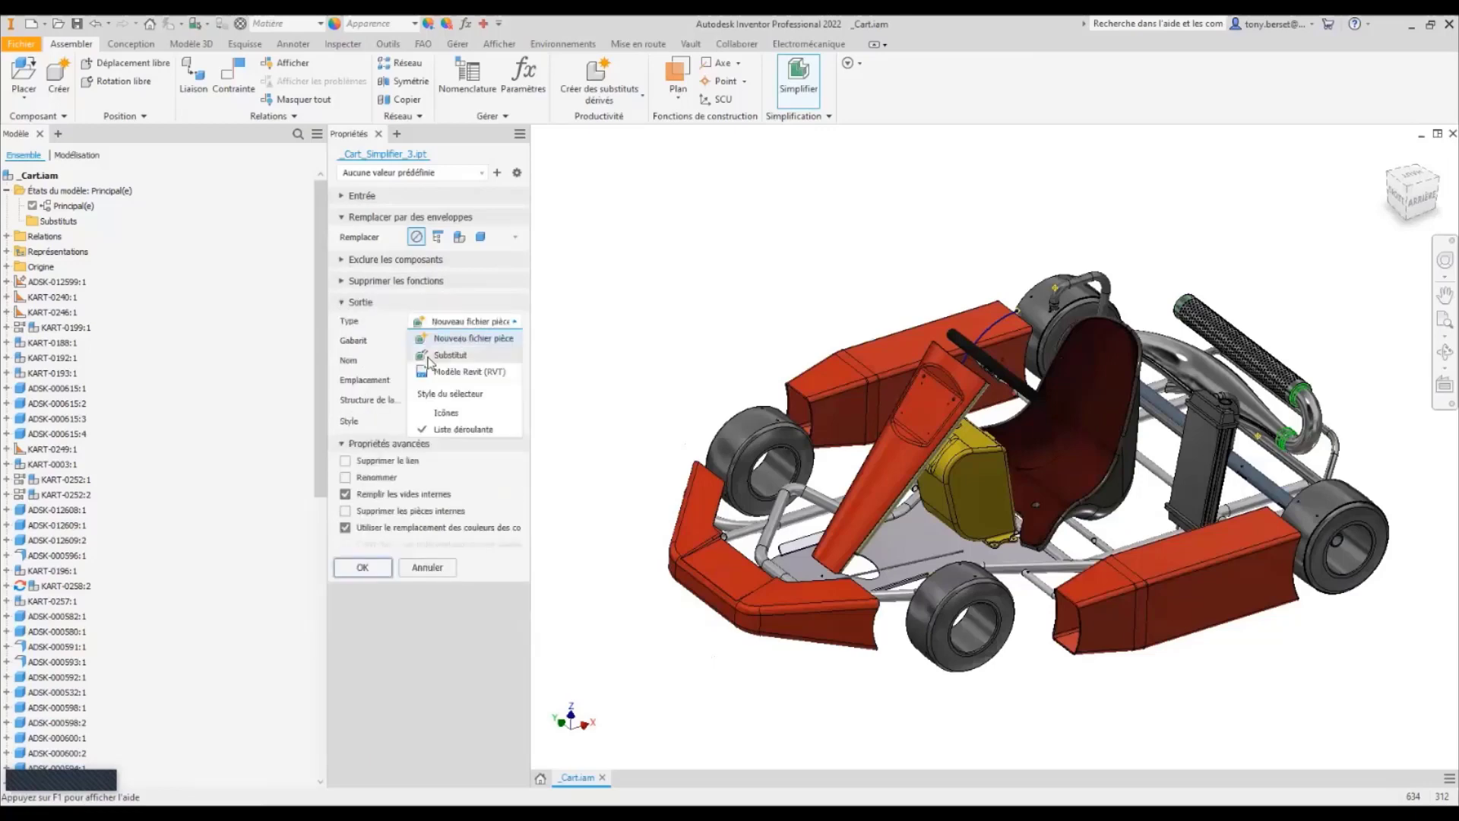
left_click(452, 356)
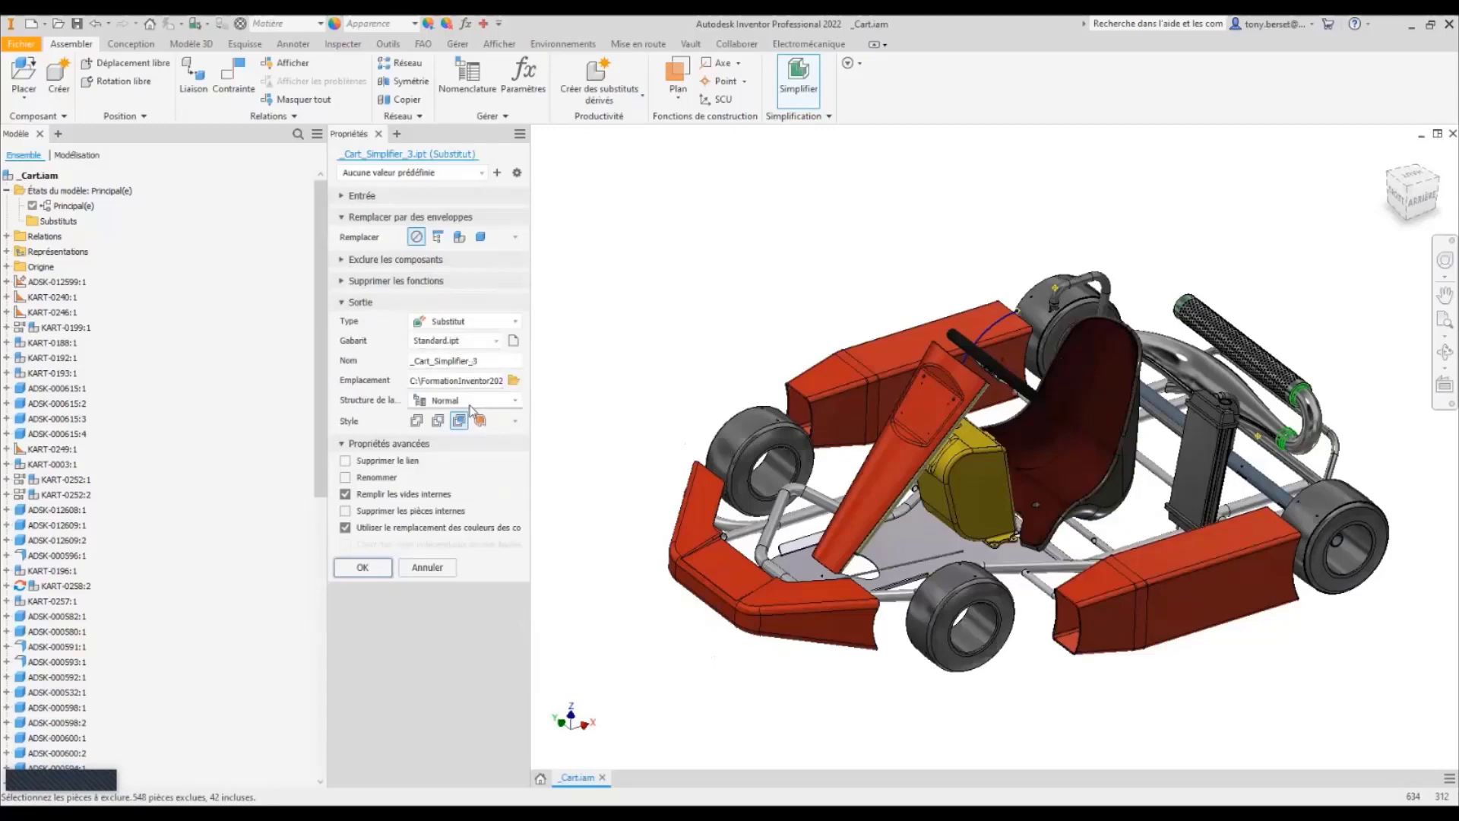
left_click(346, 511)
left_click(362, 567)
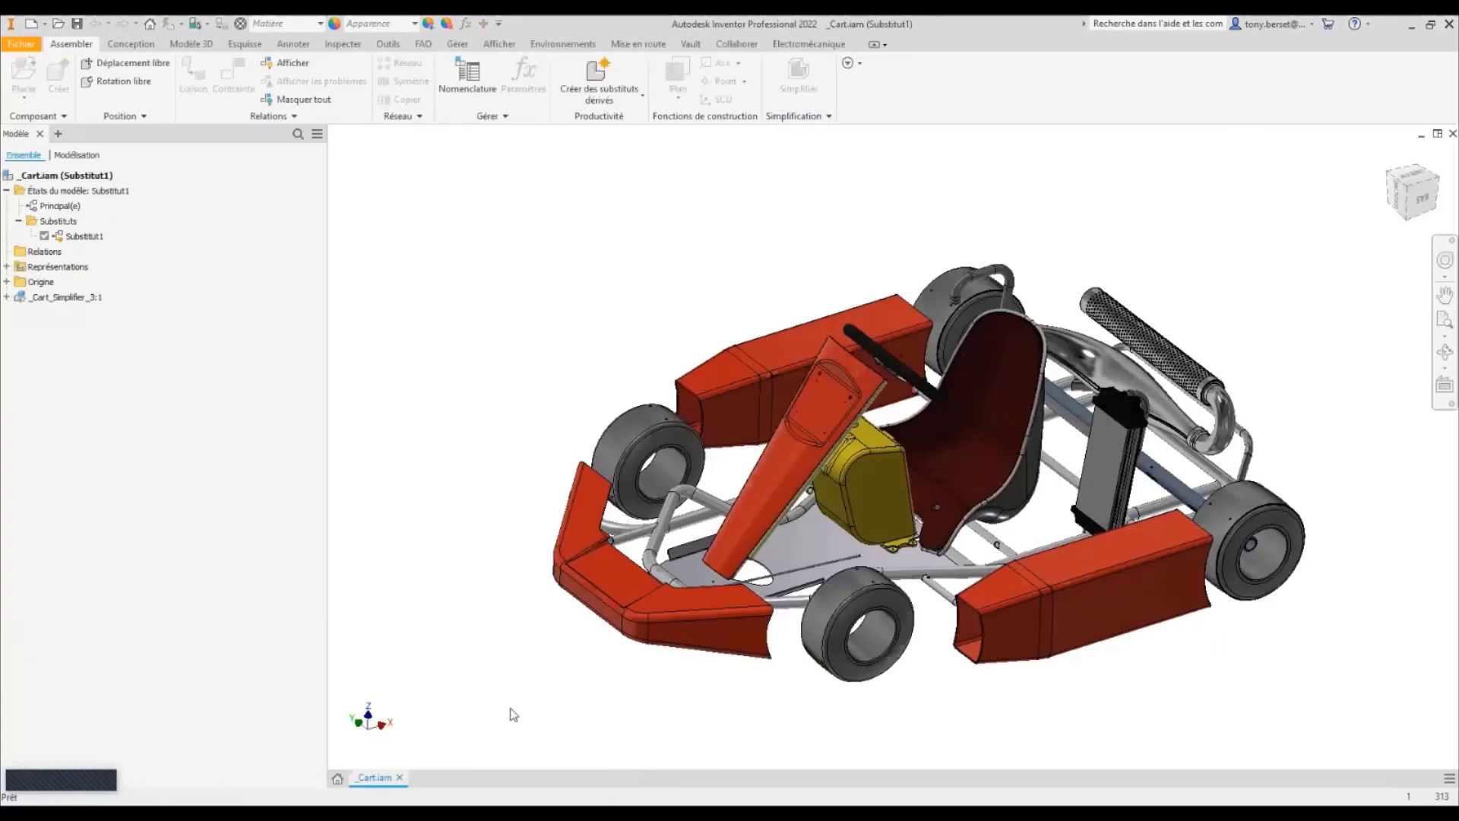
Reactivate the Principal(e) model state of the kart assembly.
middle_click_drag(547, 718, 506, 740, "shift")
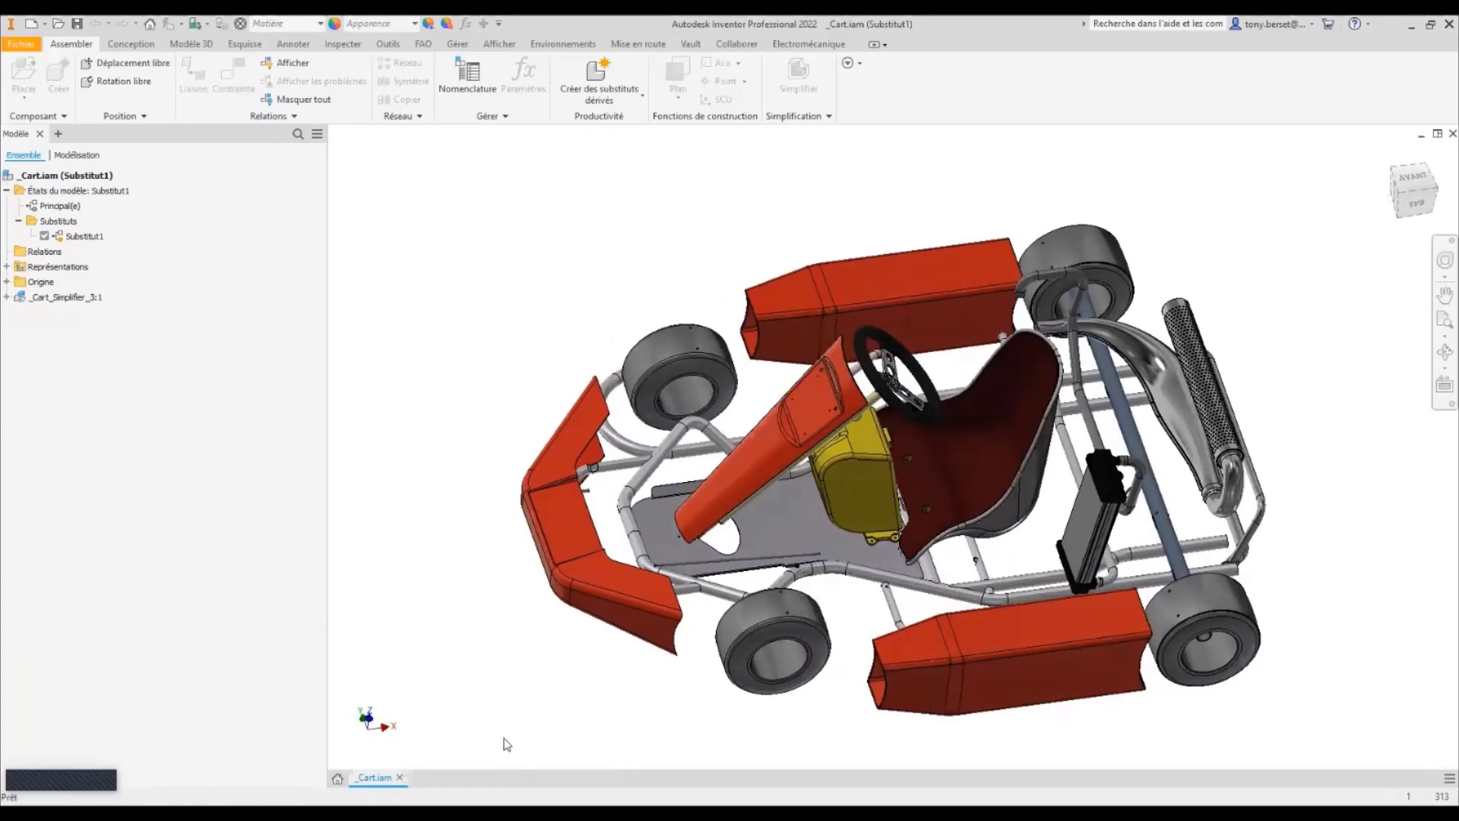
left_click(87, 237)
left_click(39, 206)
double_click(40, 206)
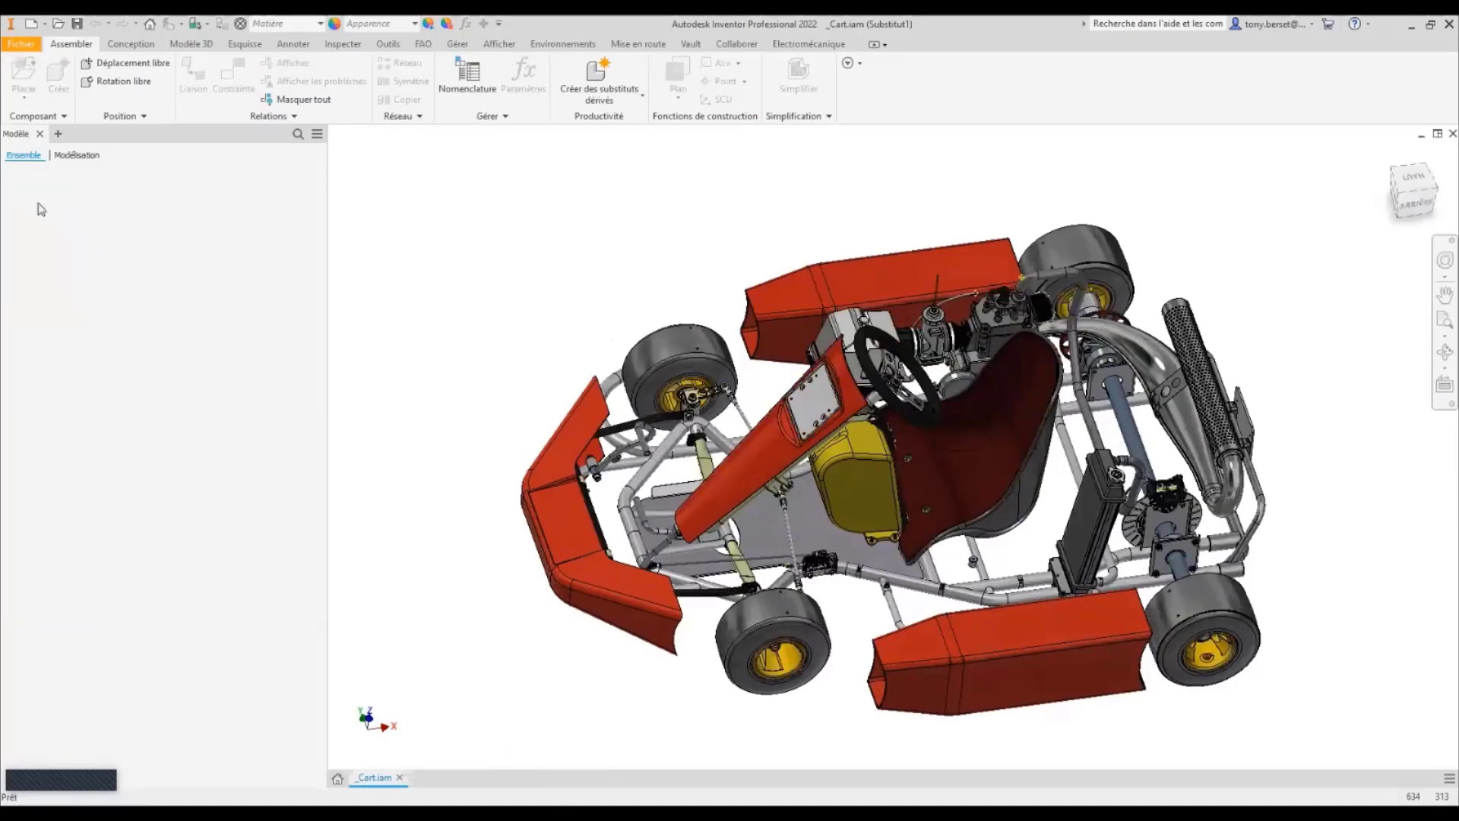
Turn the kart's steering wheel in the full assembly so that both front wheels are steered to one side.
left_click(1436, 181)
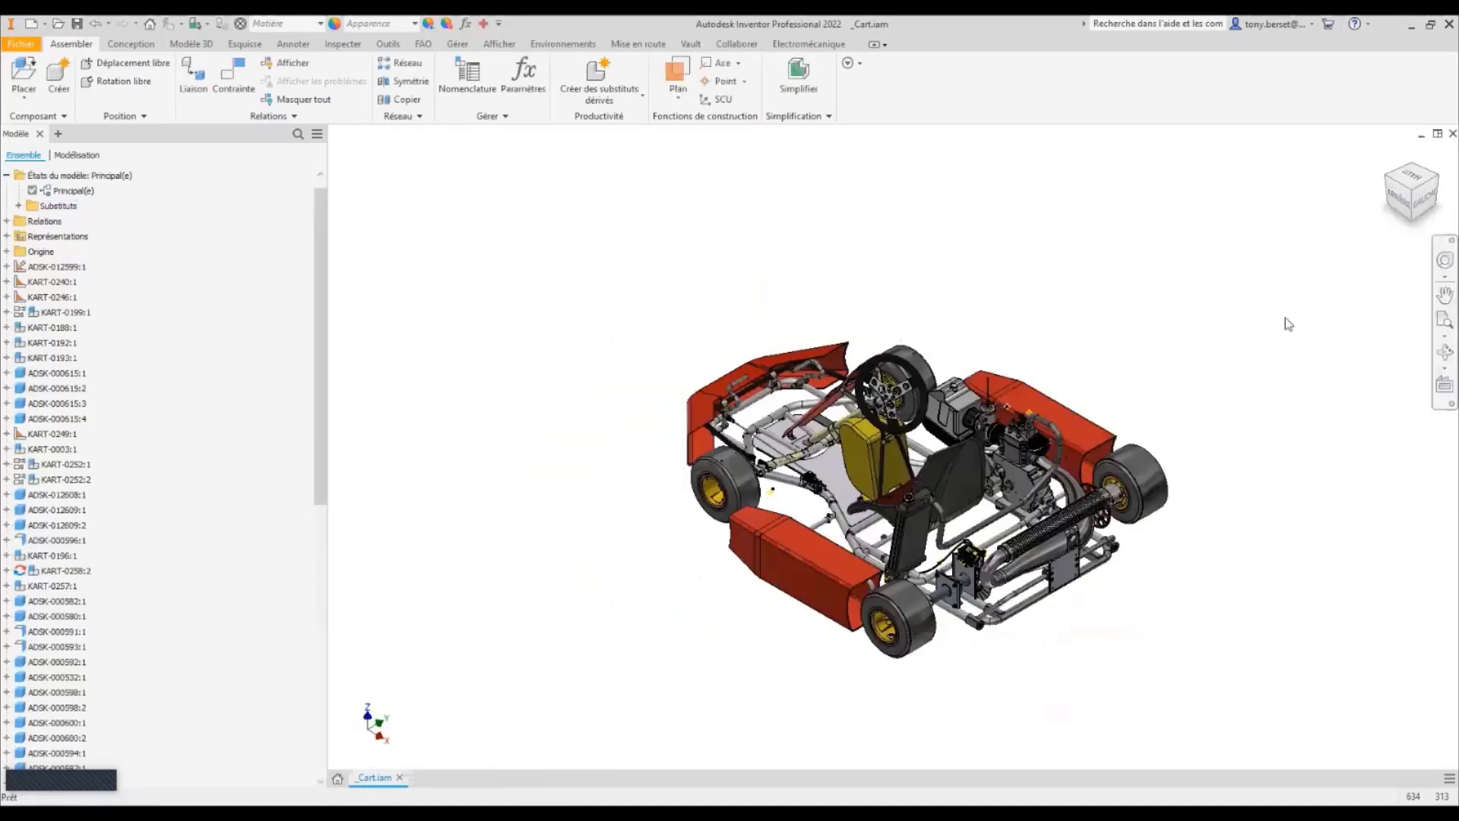
left_click(1430, 189)
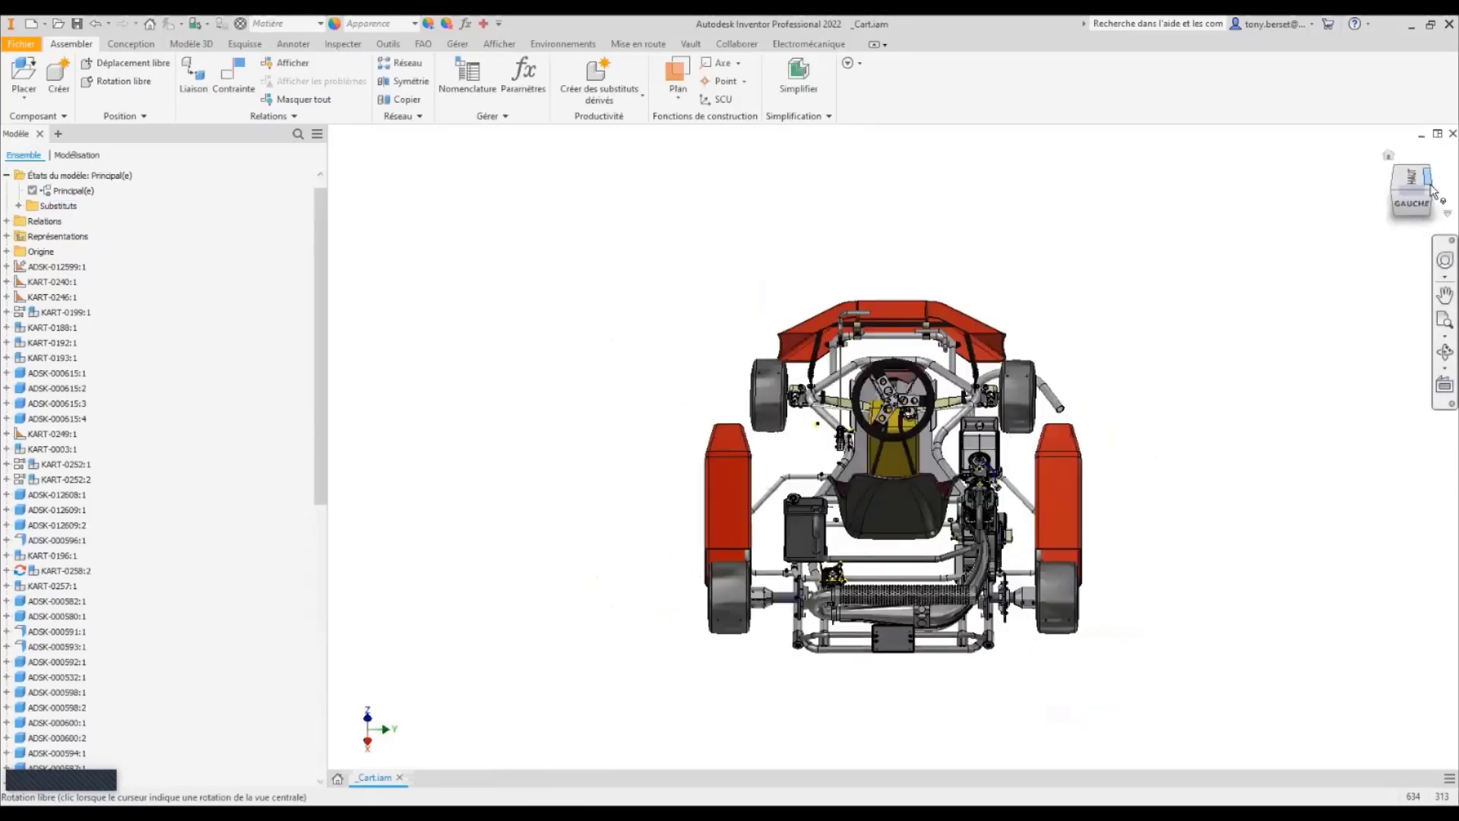
scroll(1208, 304, "down", 4)
middle_click_drag(982, 430, 1282, 291)
left_click(924, 341)
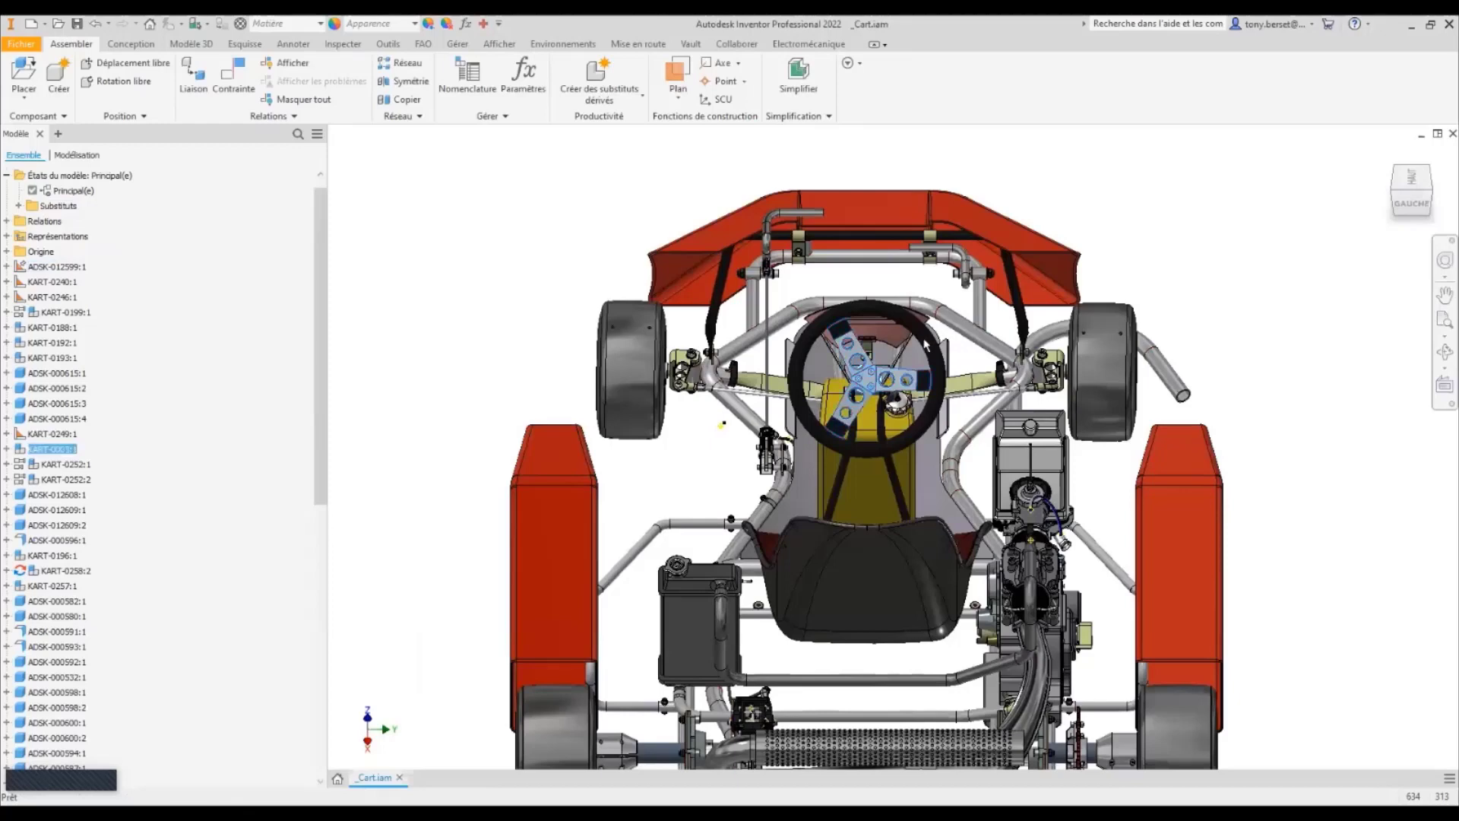
left_click_drag(924, 341, 925, 393)
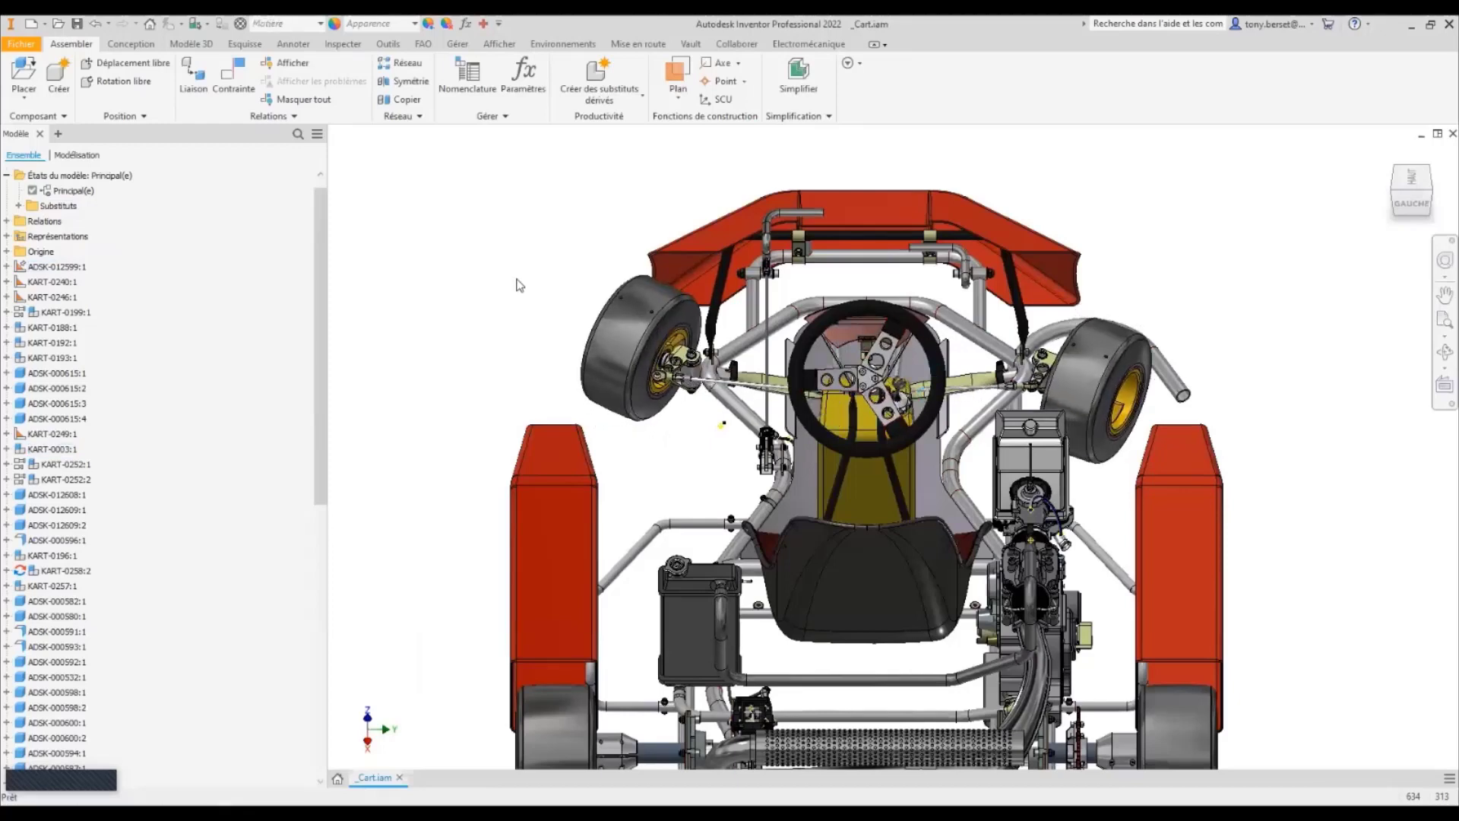
Activate the Substitut1 substitute and update it to match the steered front wheels of the full assembly.
scroll(519, 285, "down", 3)
middle_click_drag(494, 286, 583, 312)
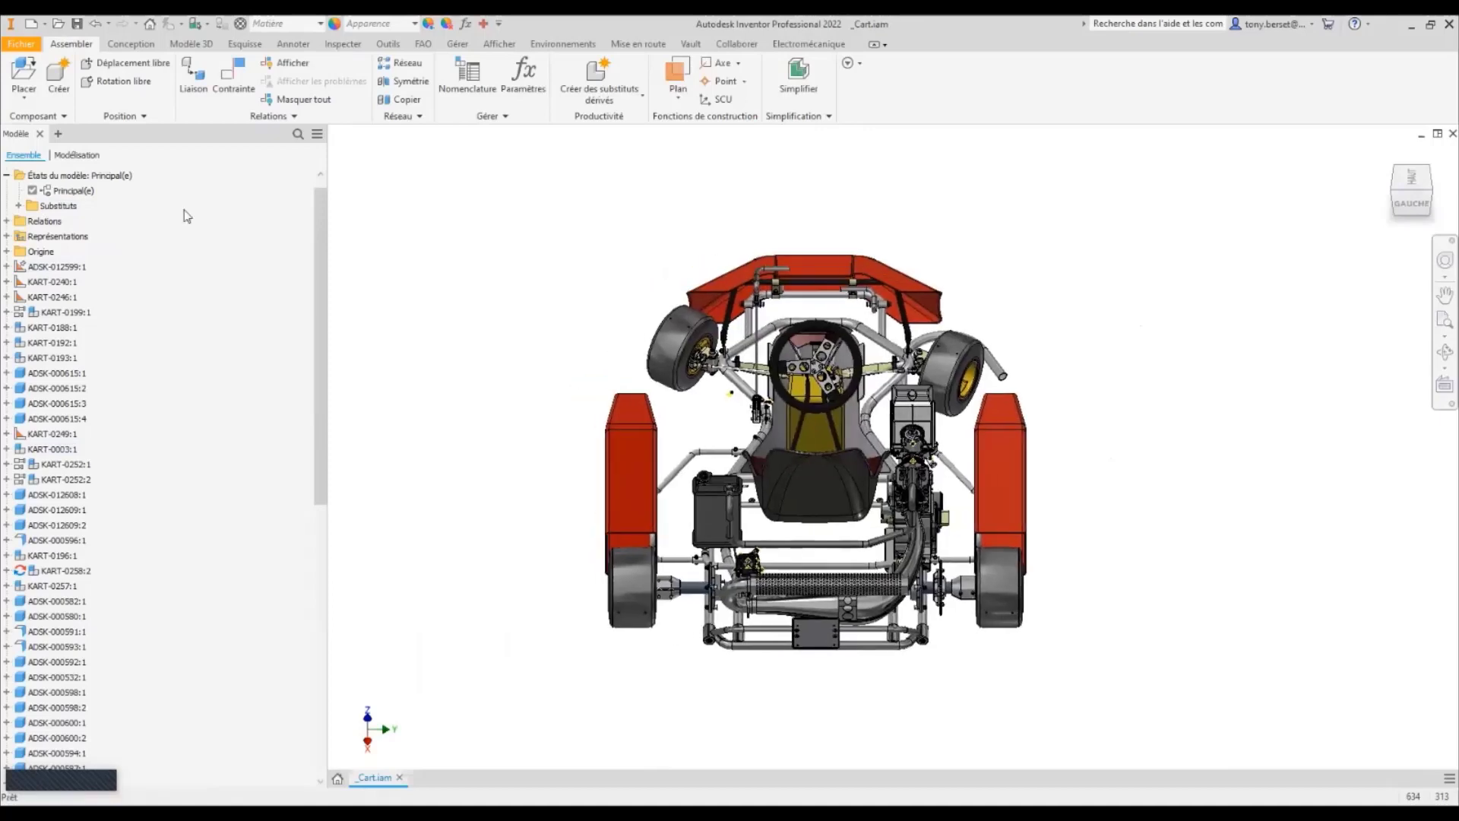
left_click(18, 205)
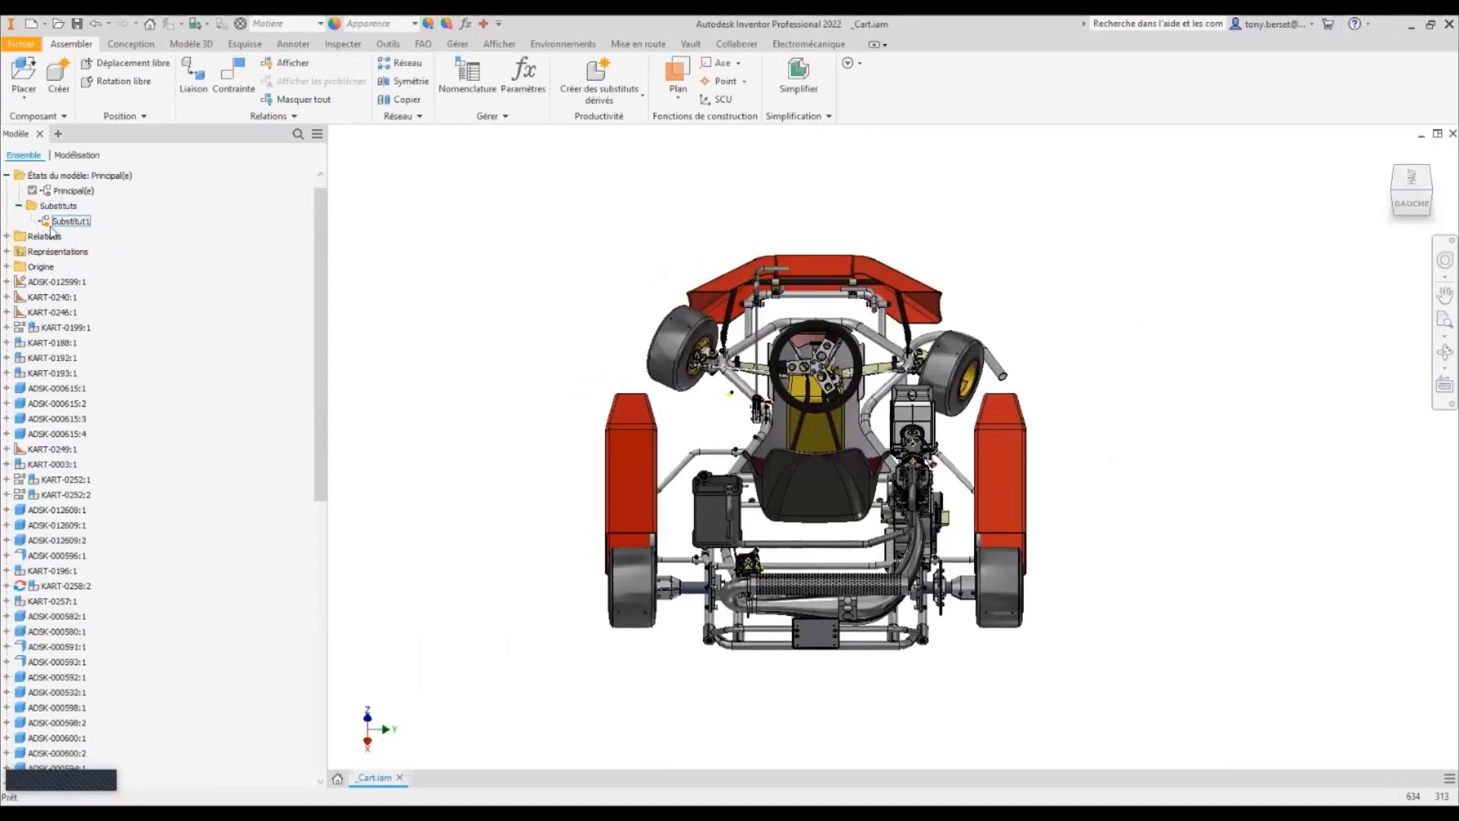
double_click(44, 222)
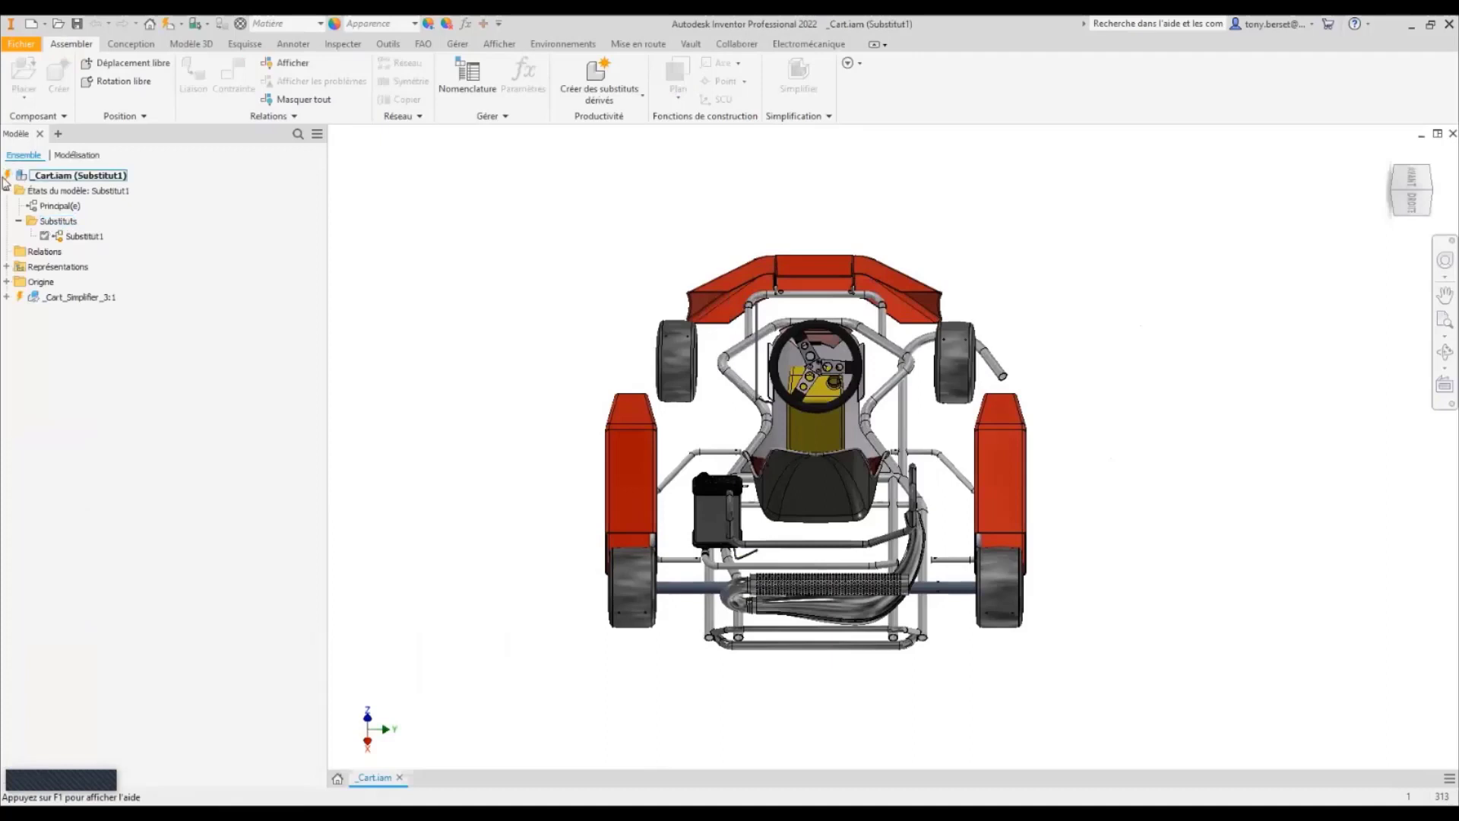
left_click(167, 25)
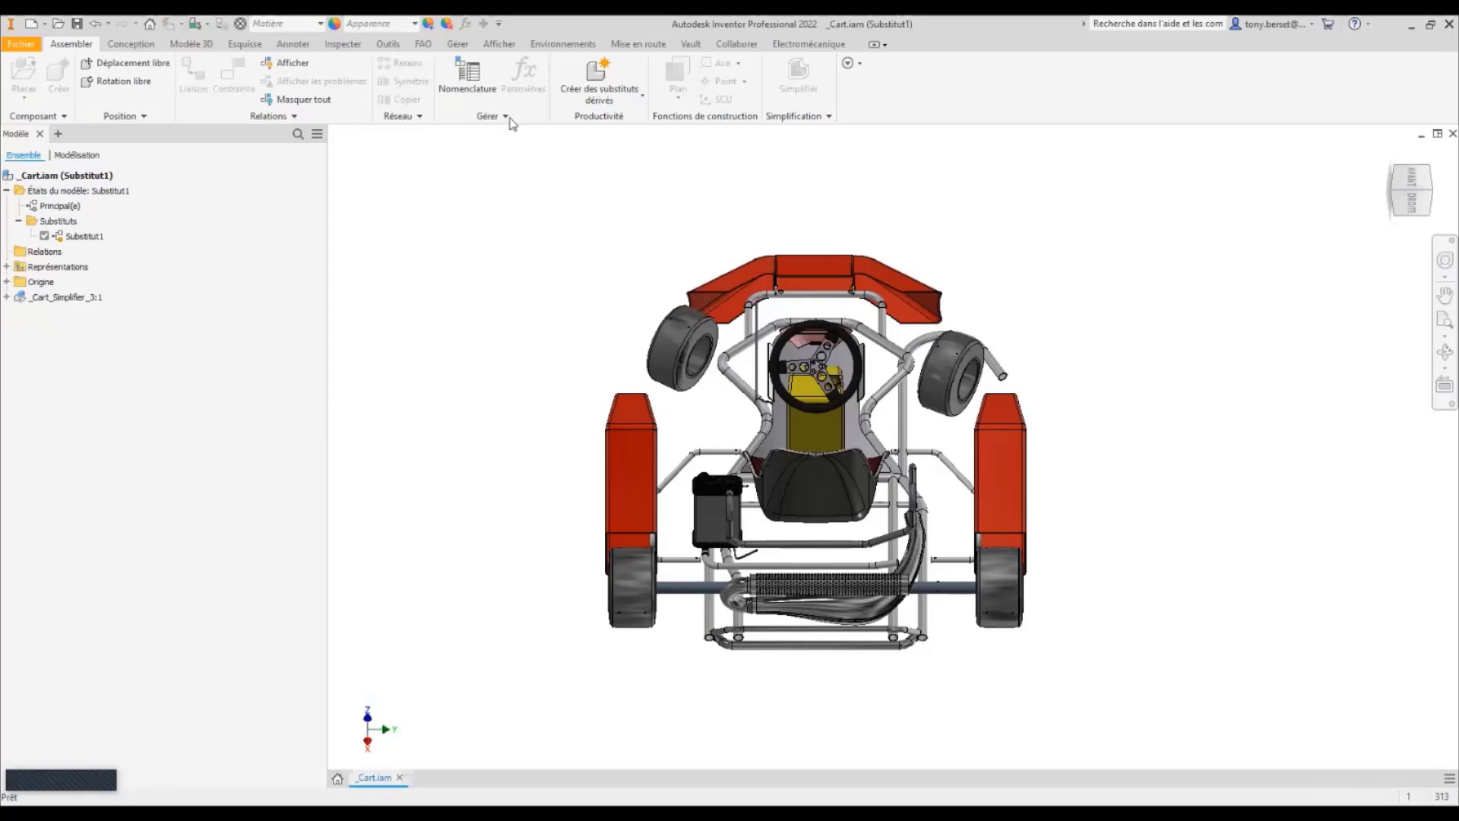
left_click(1428, 199)
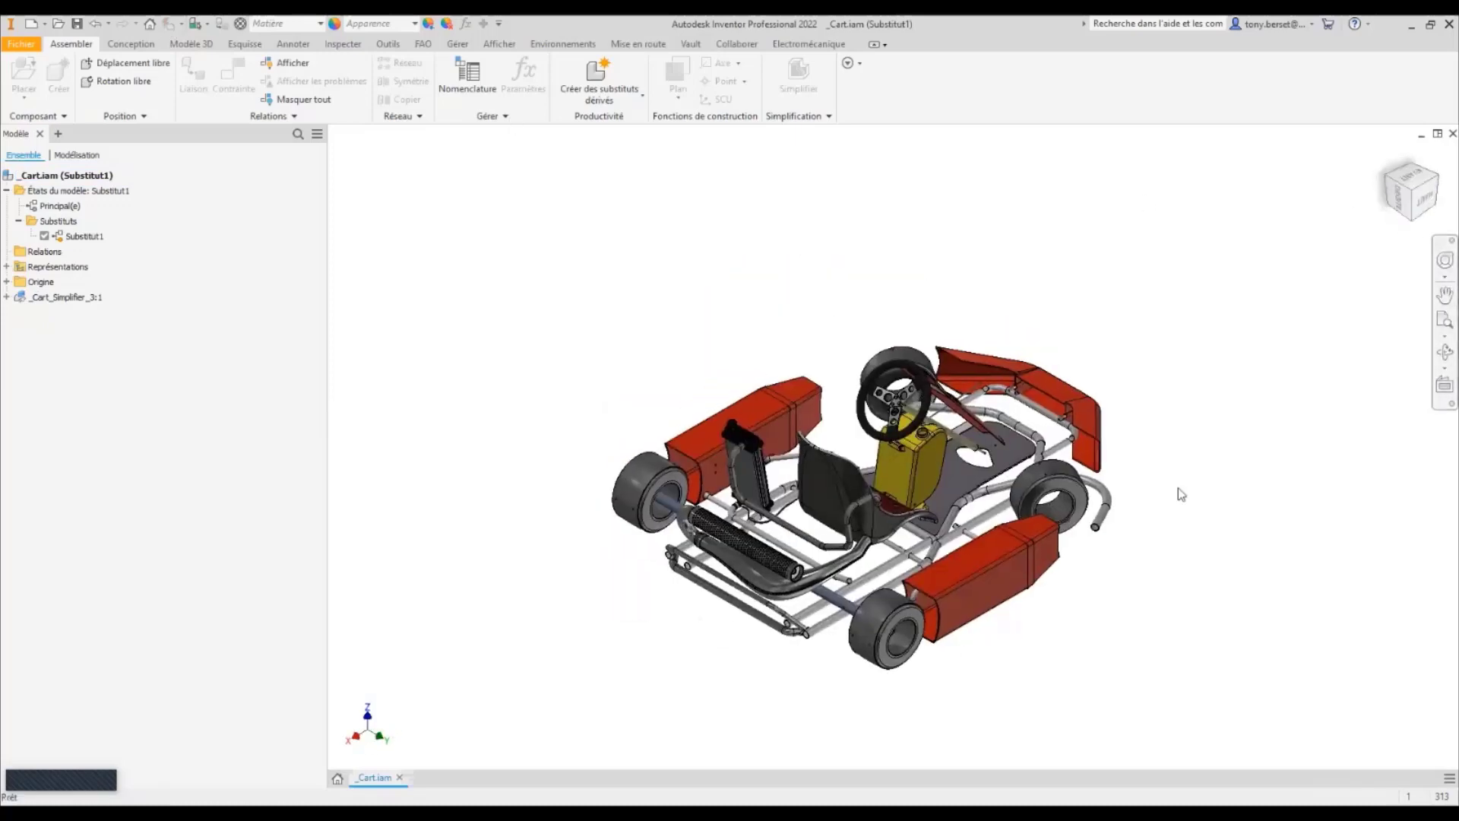
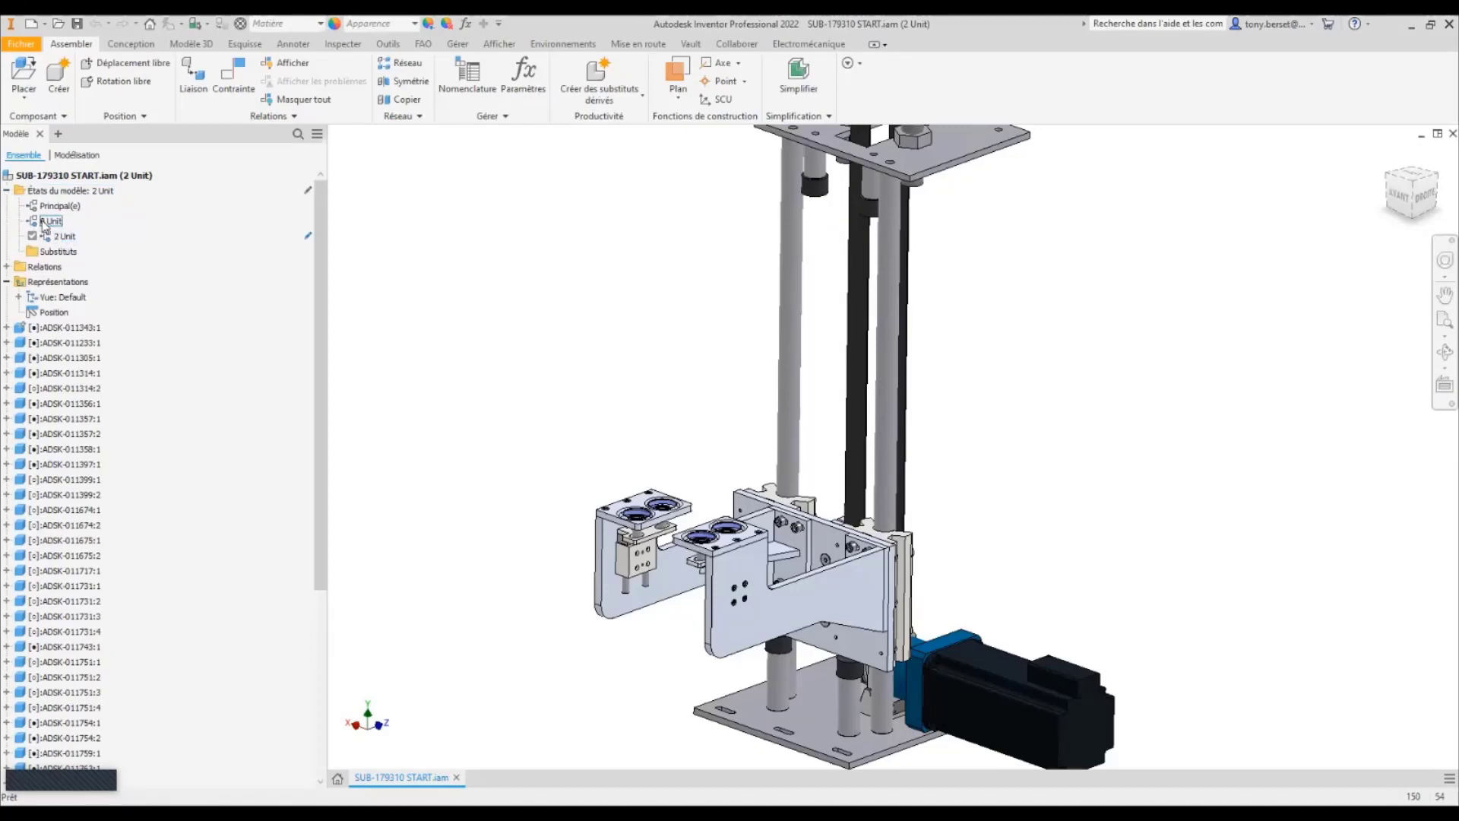
Compare the 0 Unit and 2 Unit model states, and examine the components ADSK-011295:2, 500201L:1 and 500201R:1 used by 2 Unit.
double_click(38, 220)
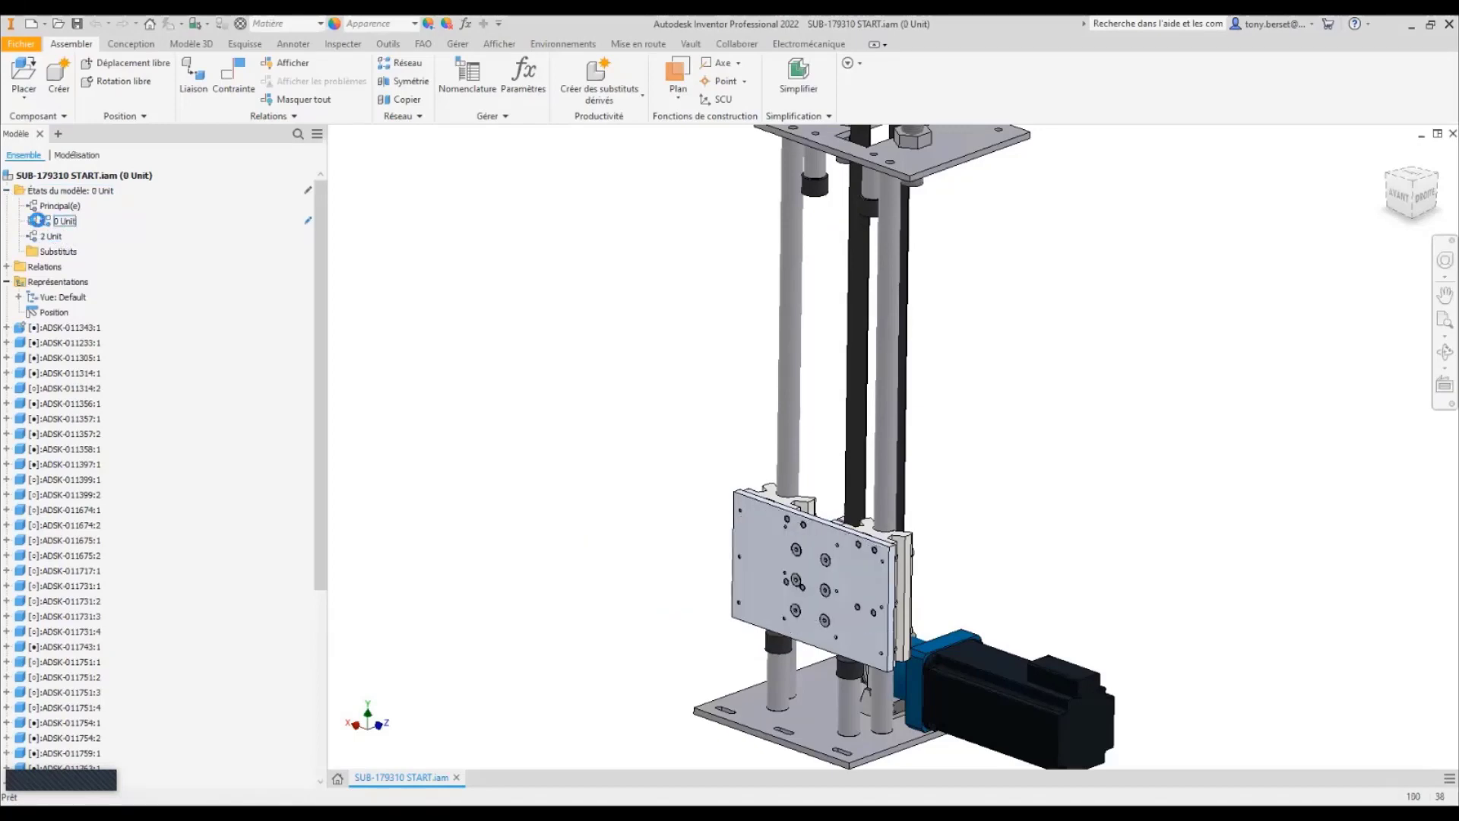
double_click(36, 235)
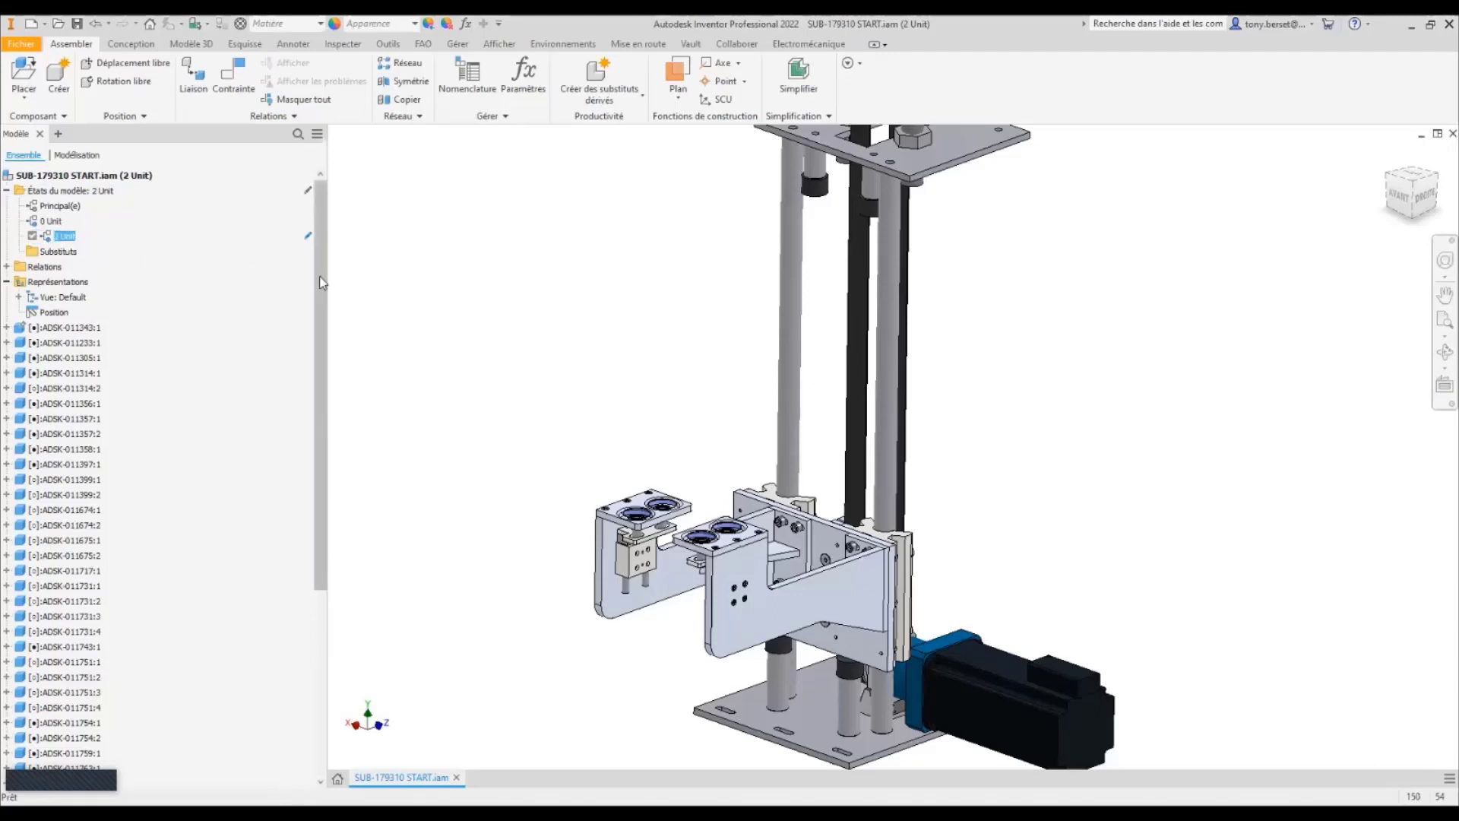
left_click_drag(319, 276, 325, 520)
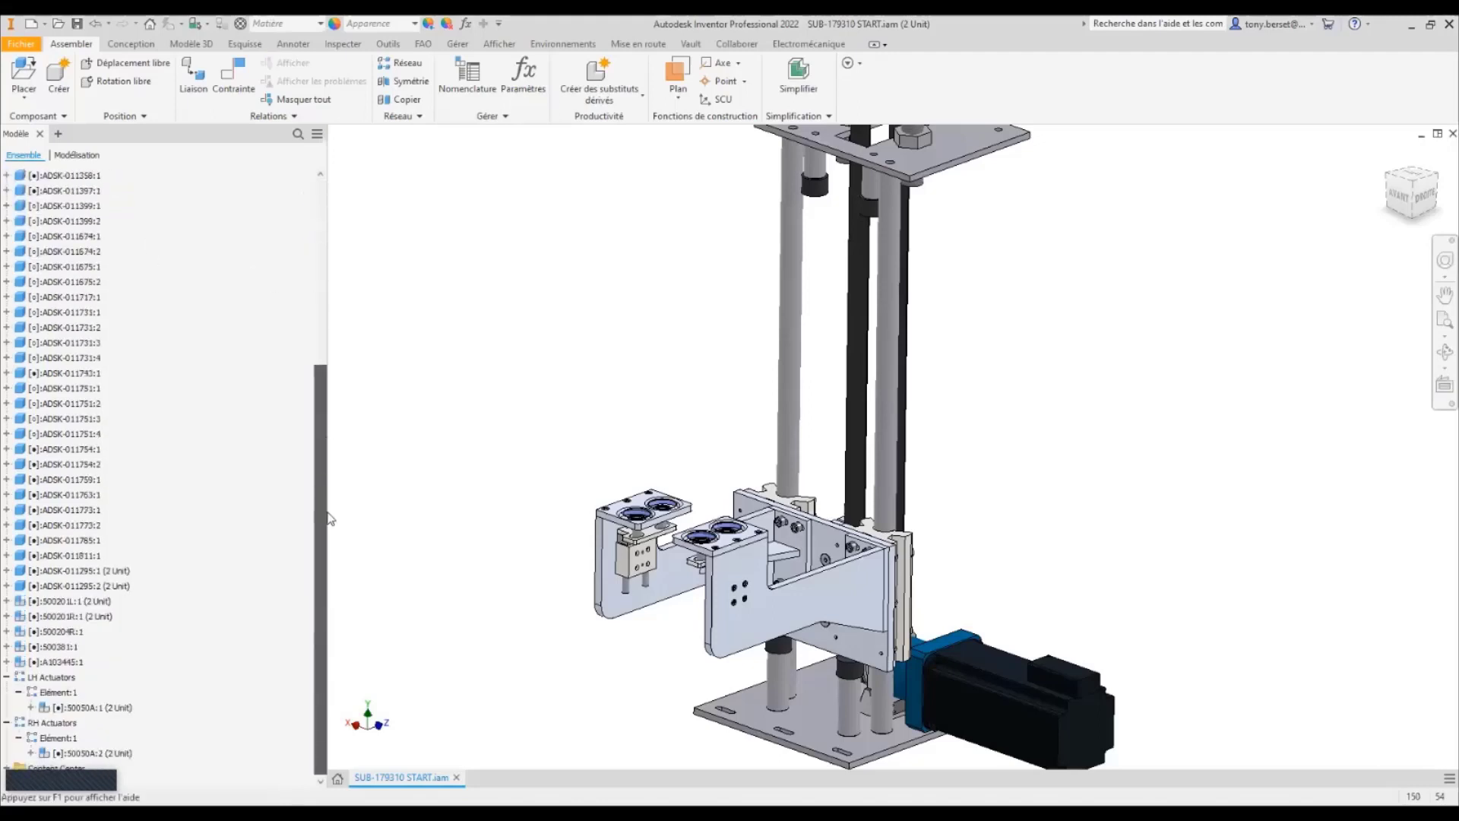
left_click(90, 586)
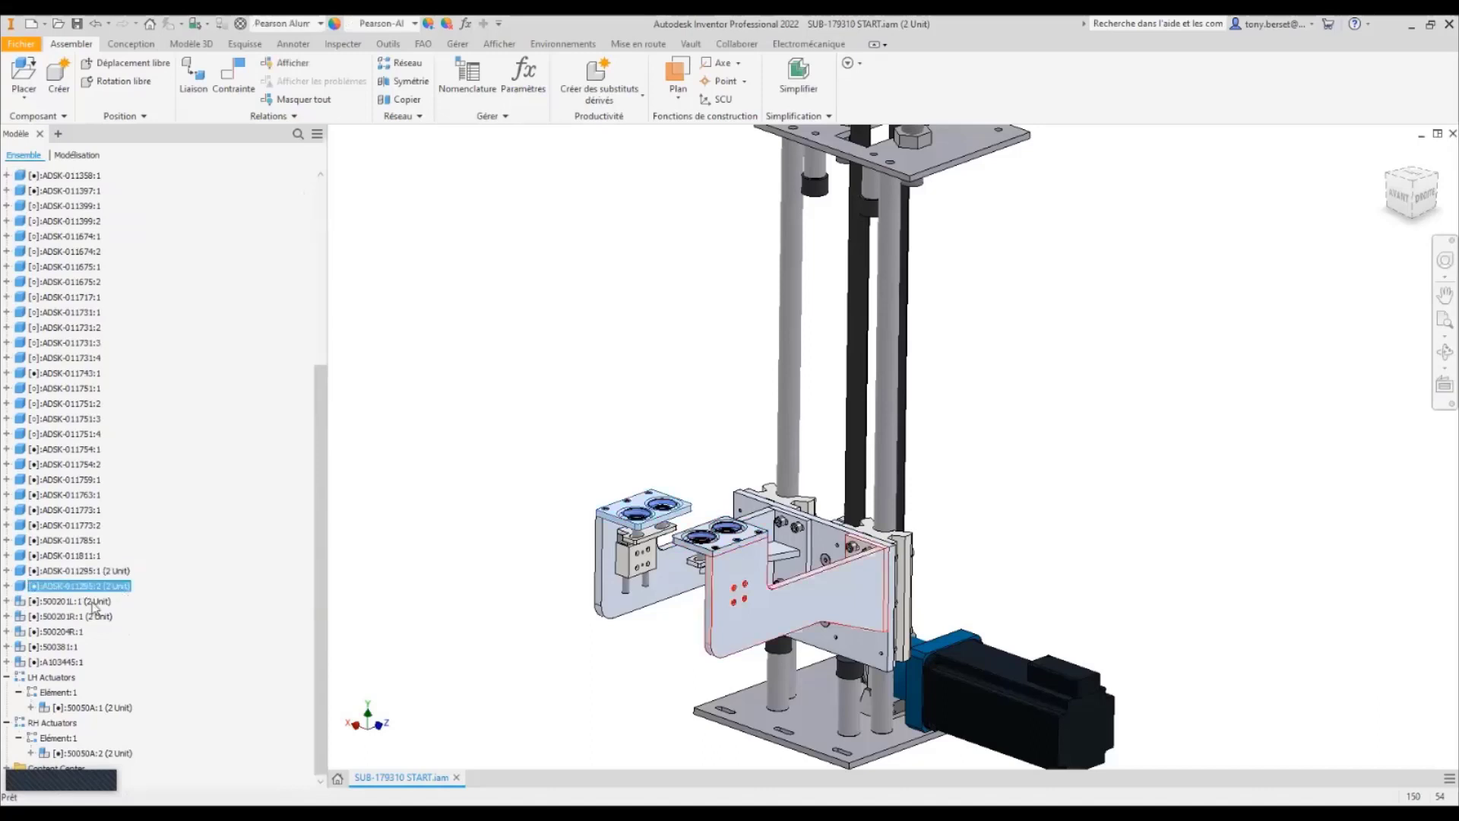
left_click(90, 601)
left_click(88, 616)
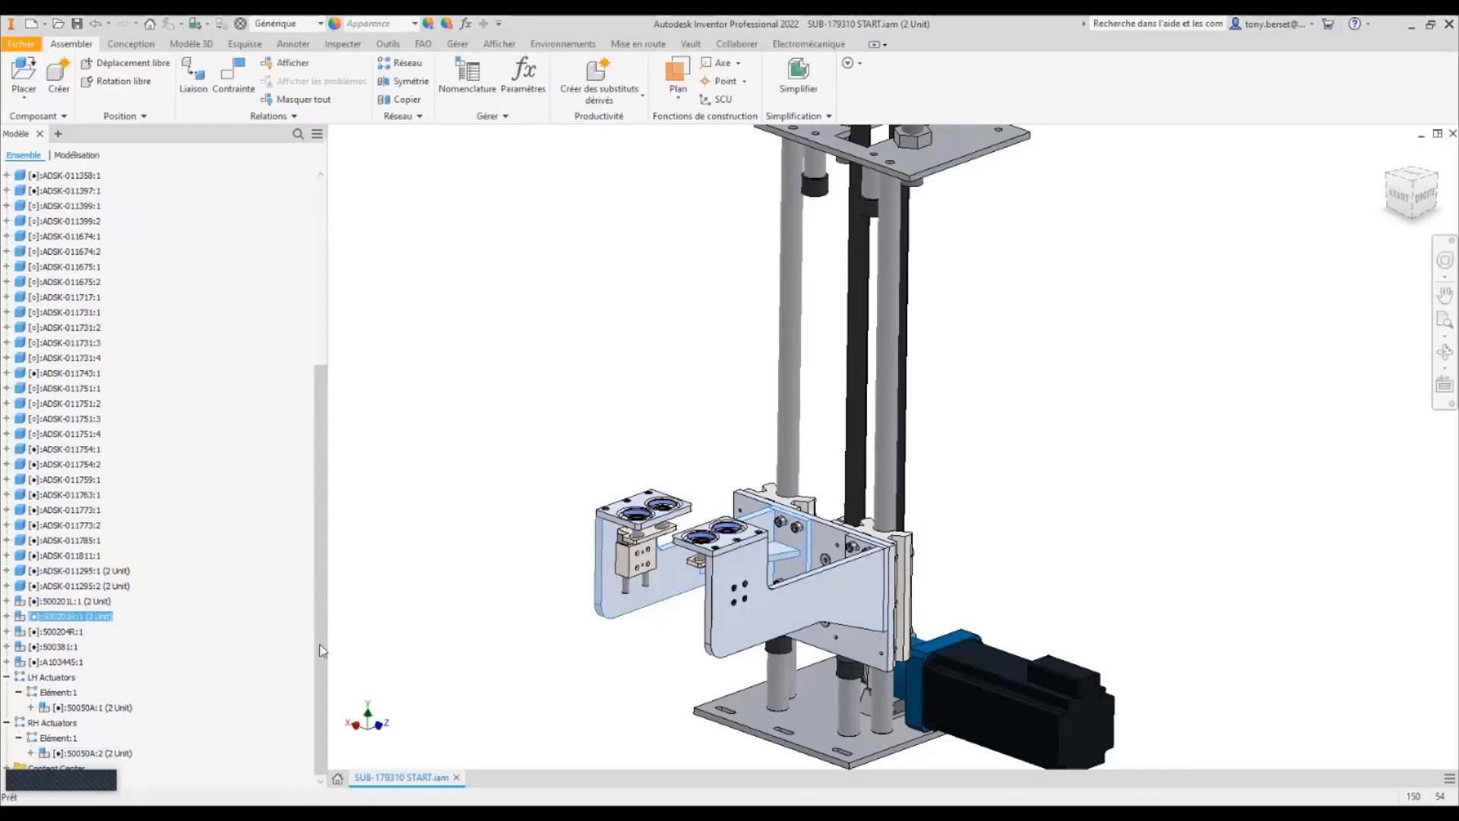
left_click(379, 619)
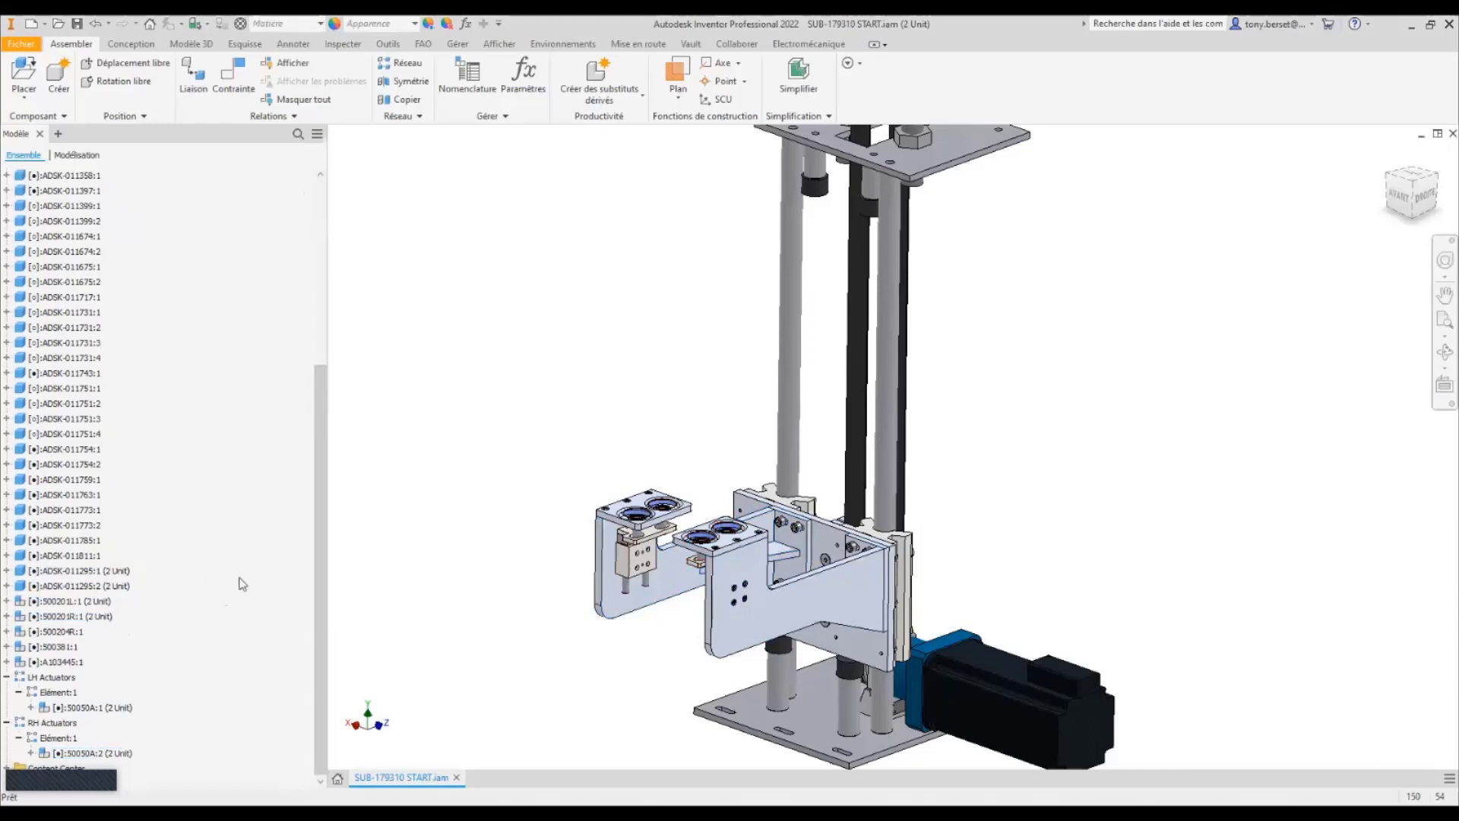
Create a new model state in the SUB-179310 START.iam assembly and name it 3 Unit.
scroll(238, 580, "up", 6)
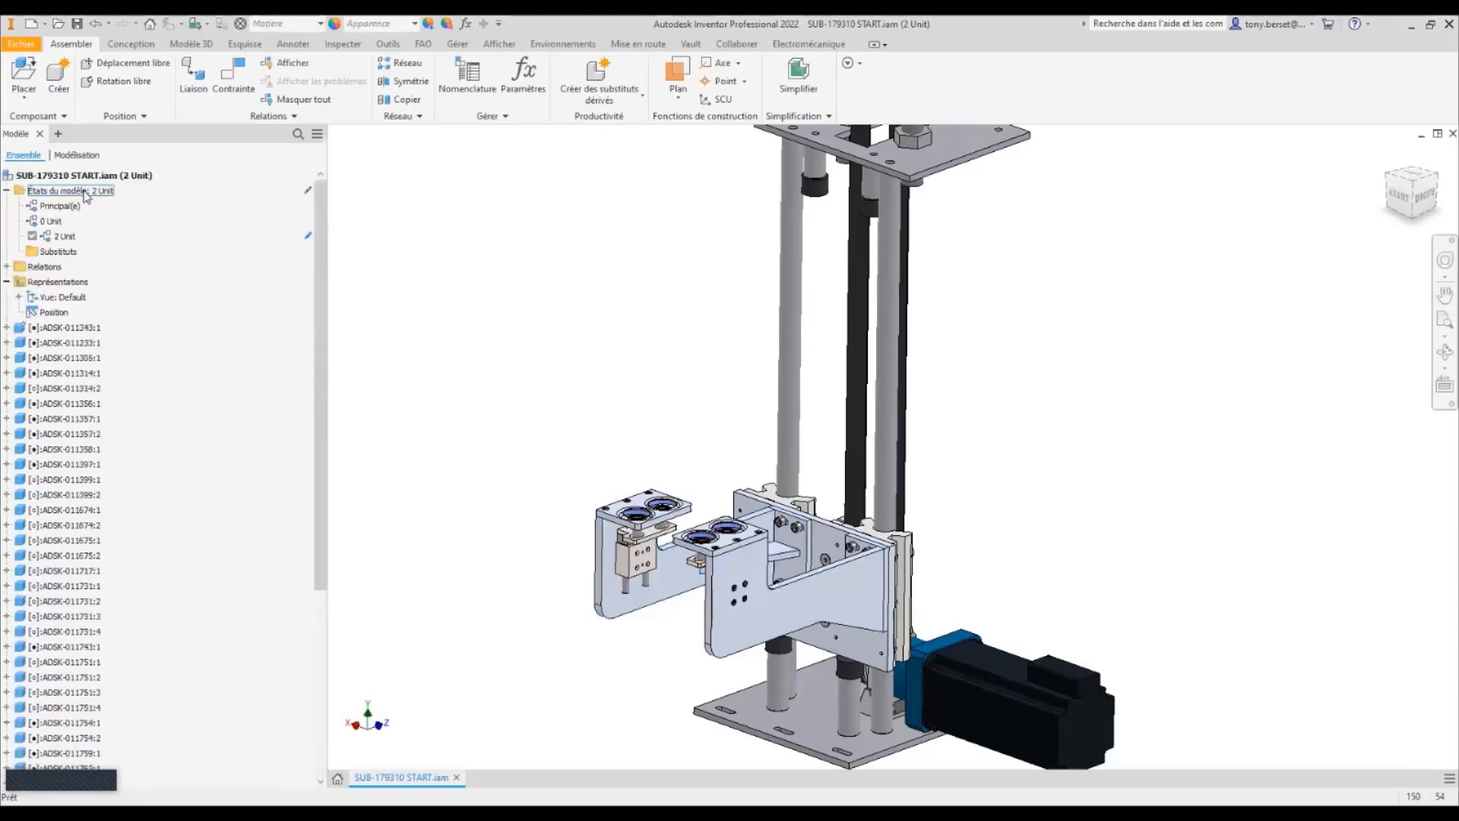
right_click(85, 197)
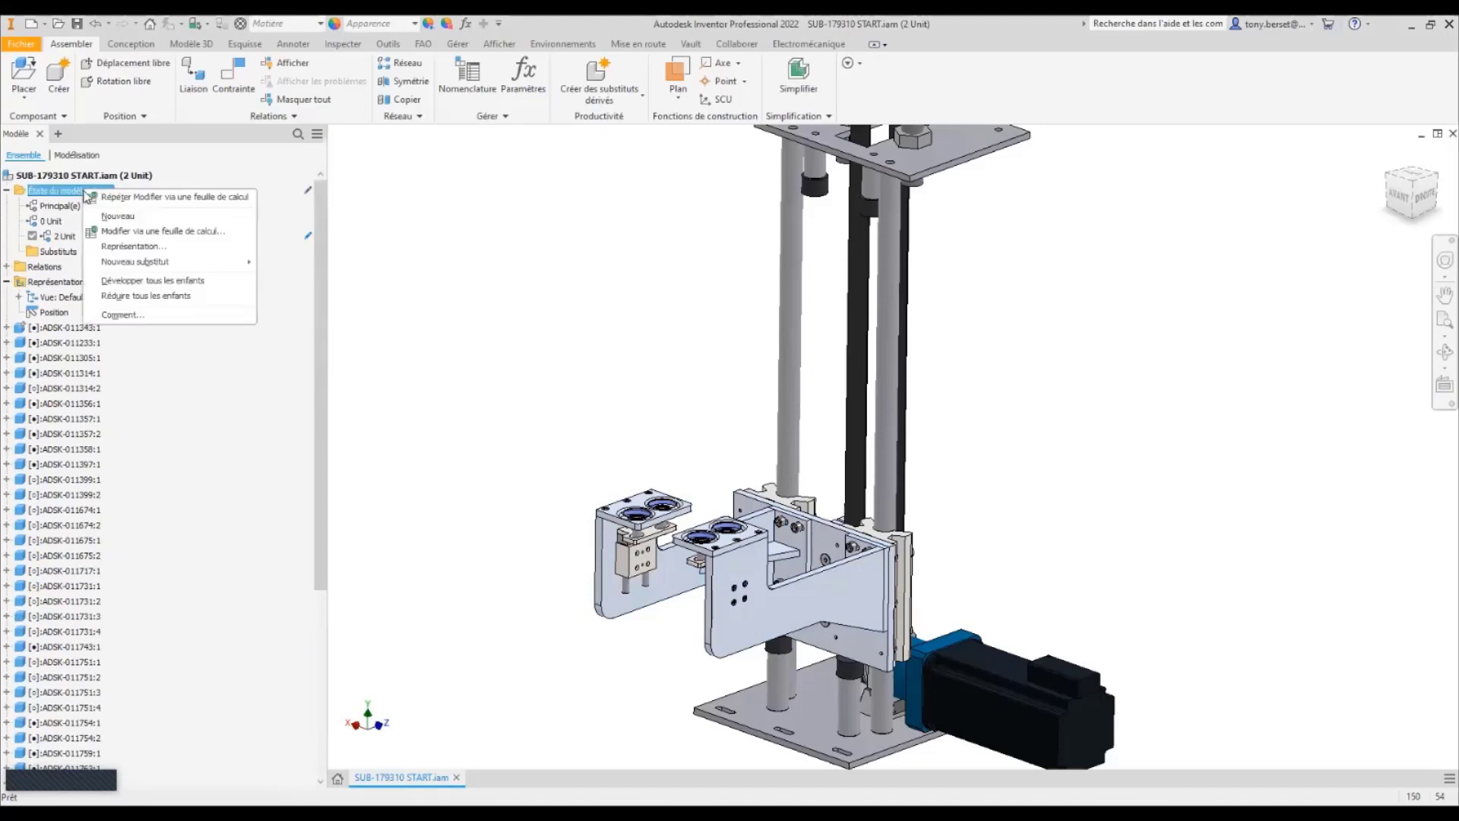
left_click(140, 218)
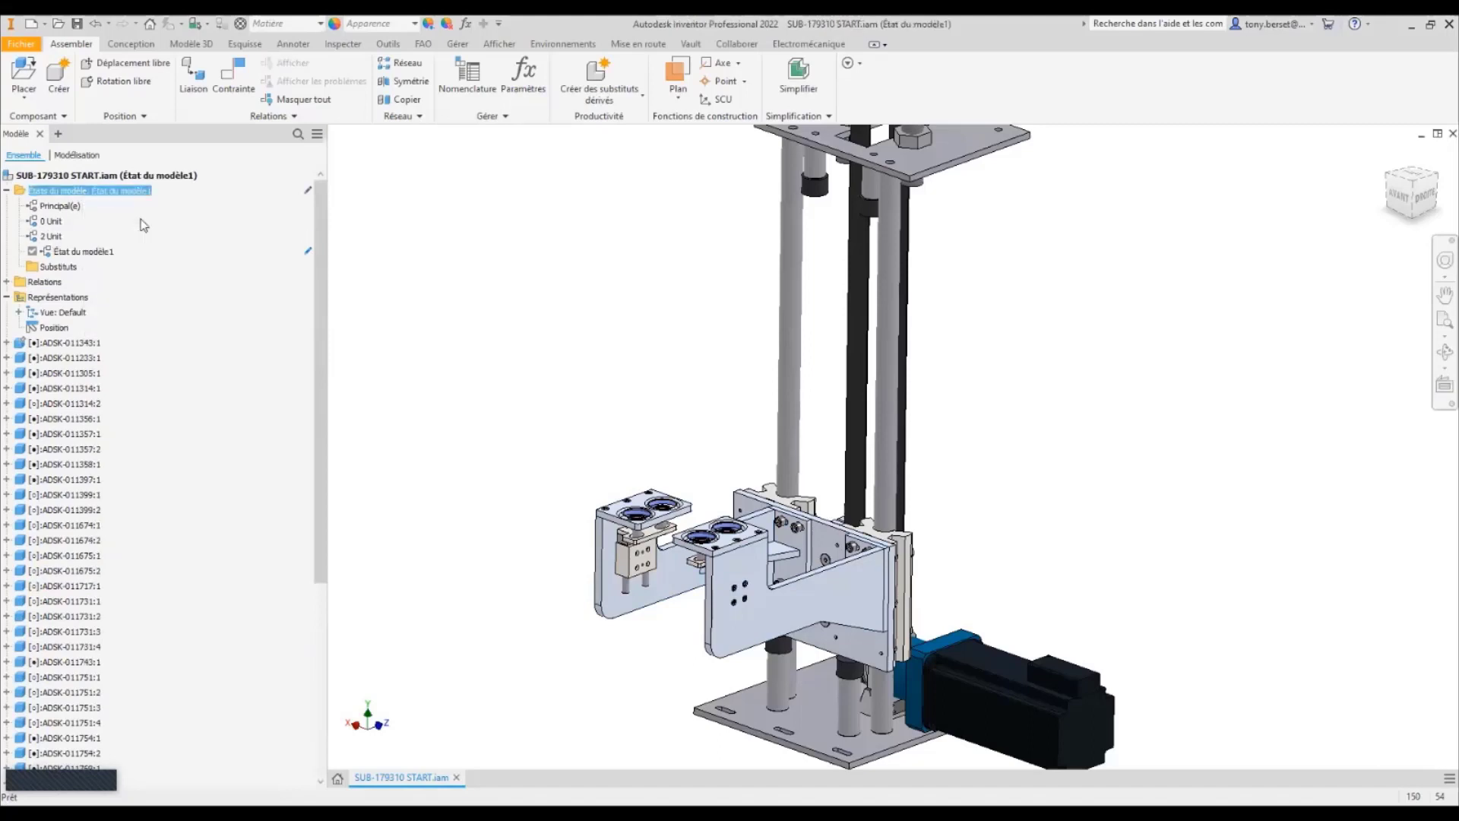
left_click(98, 253)
left_click(99, 253)
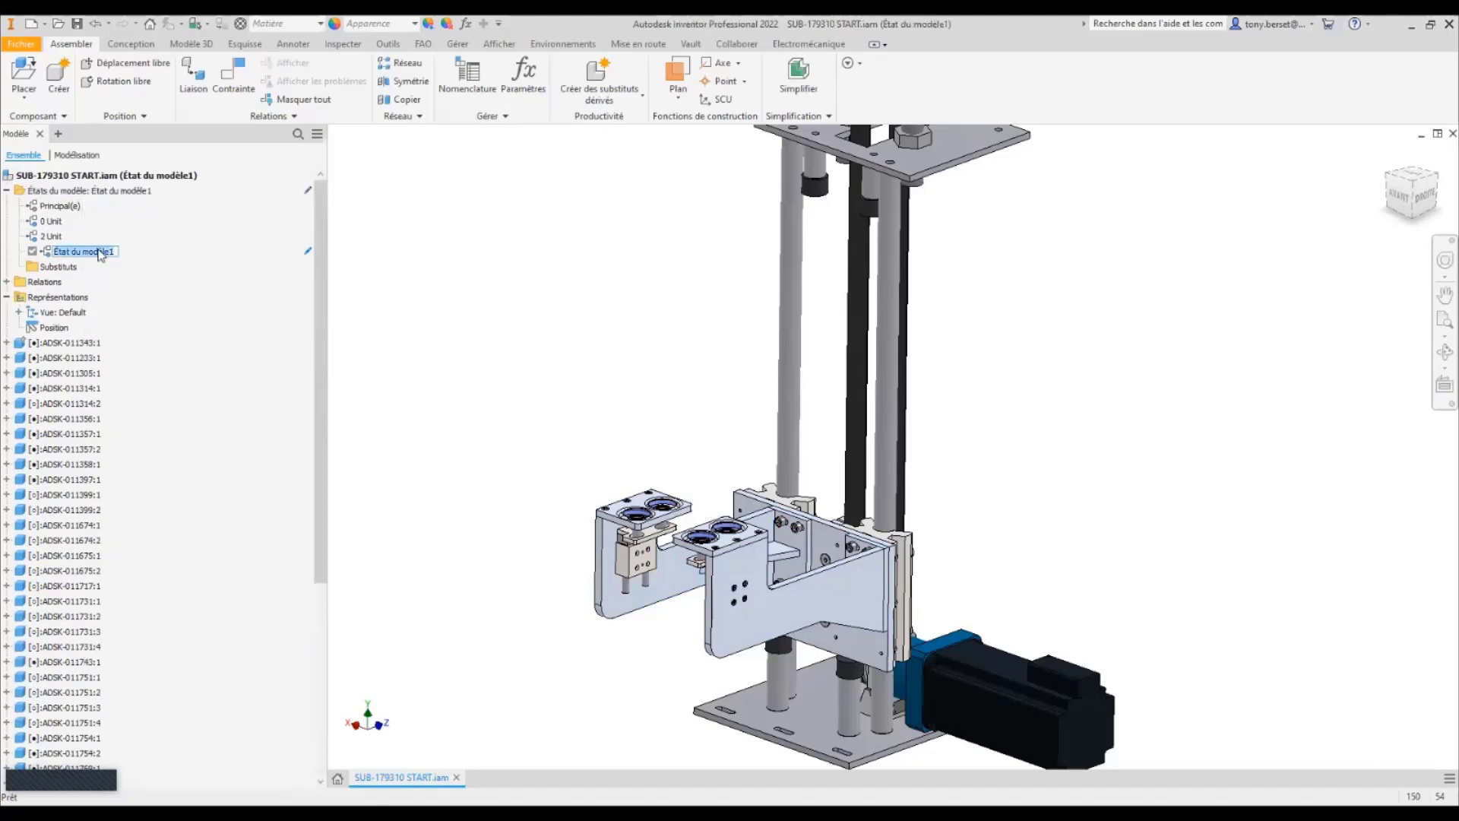
type("3 Unit")
key("Return")
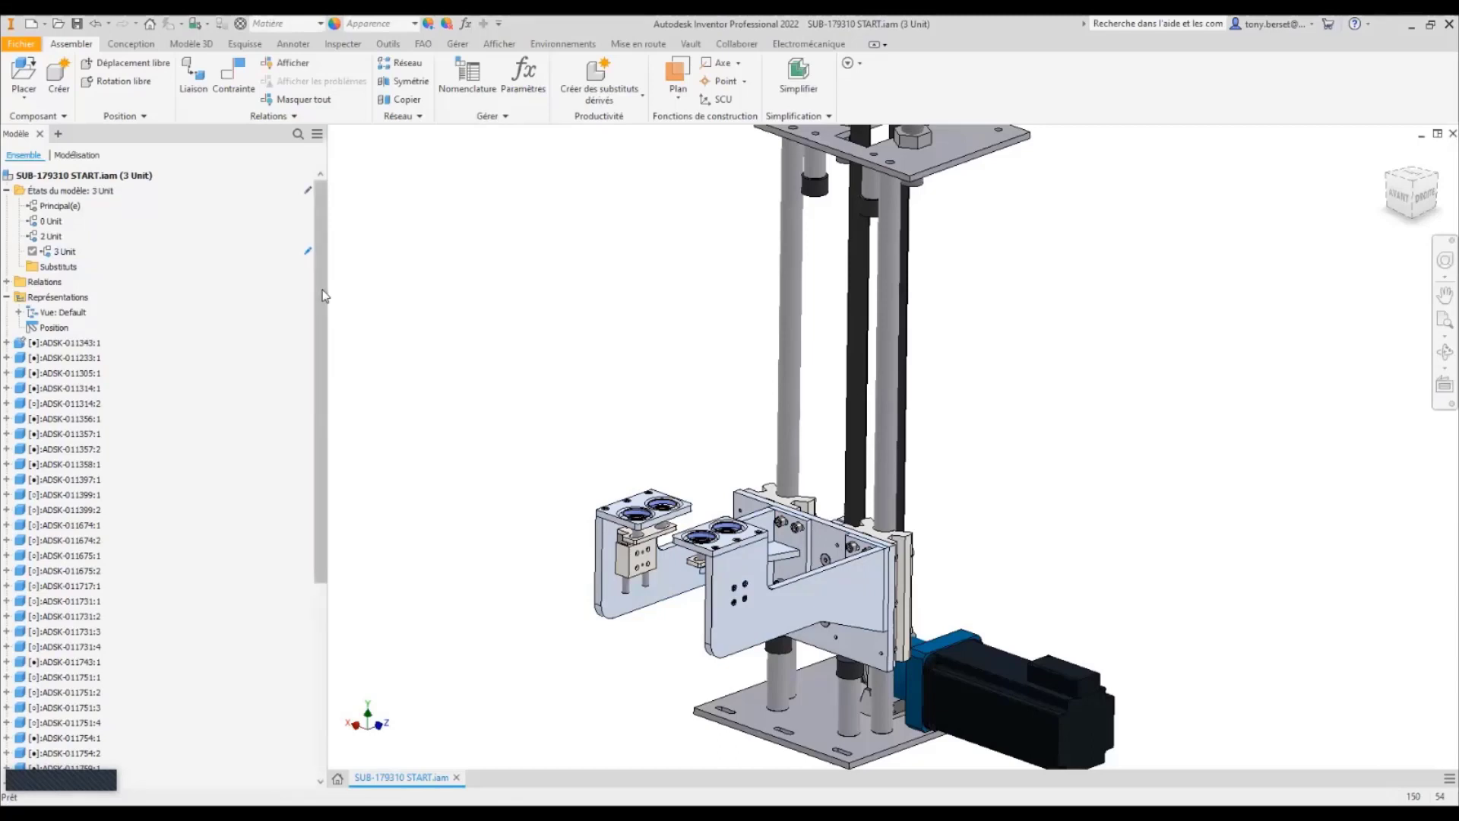
Set both ADSK-011295 plates, 500201L:1, 500201R:1 and both 50050A actuators to their 3 Unit model state.
left_click_drag(323, 296, 304, 516)
left_click(107, 570)
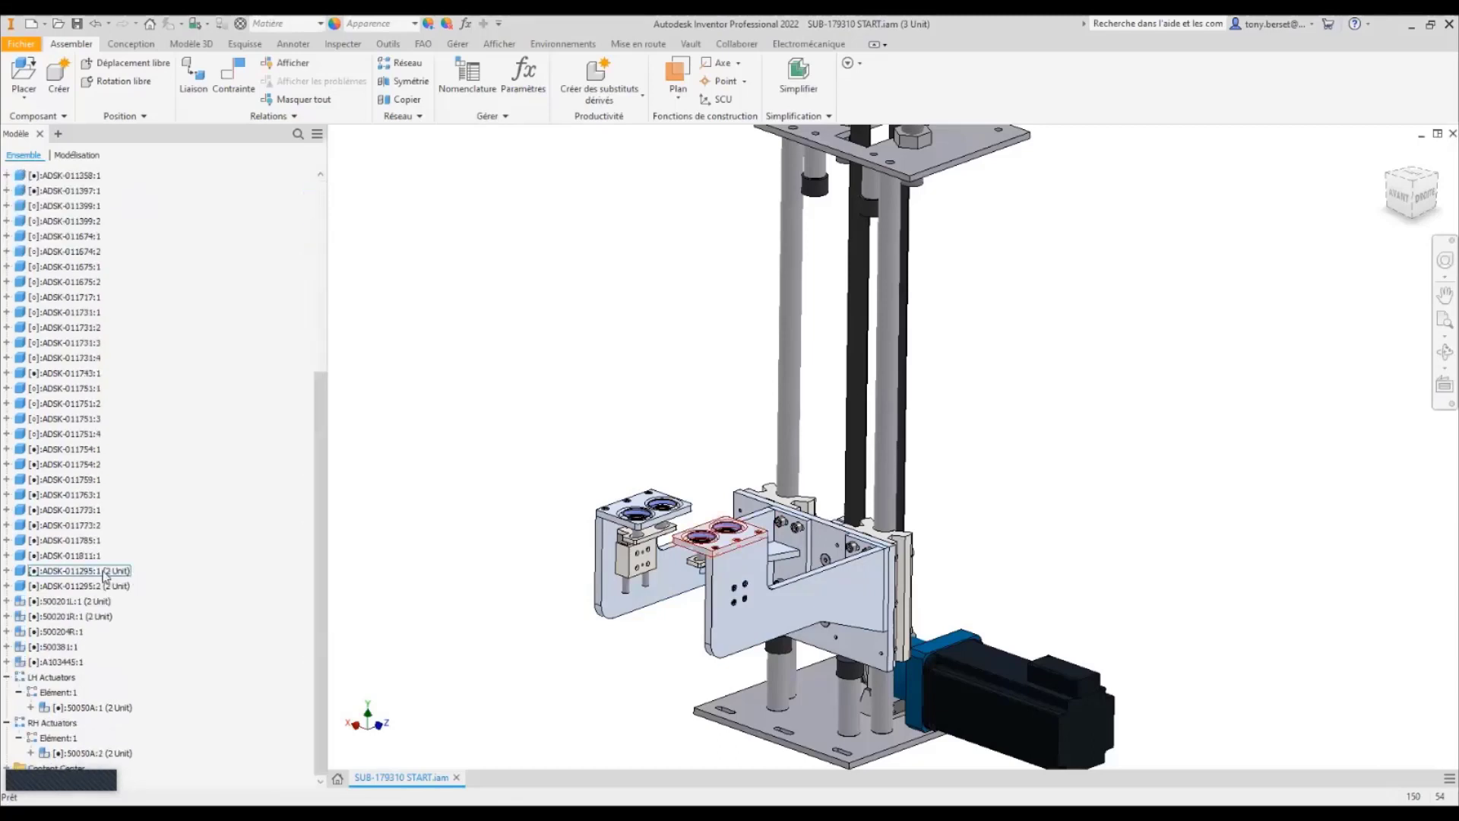
left_click(91, 616, "shift")
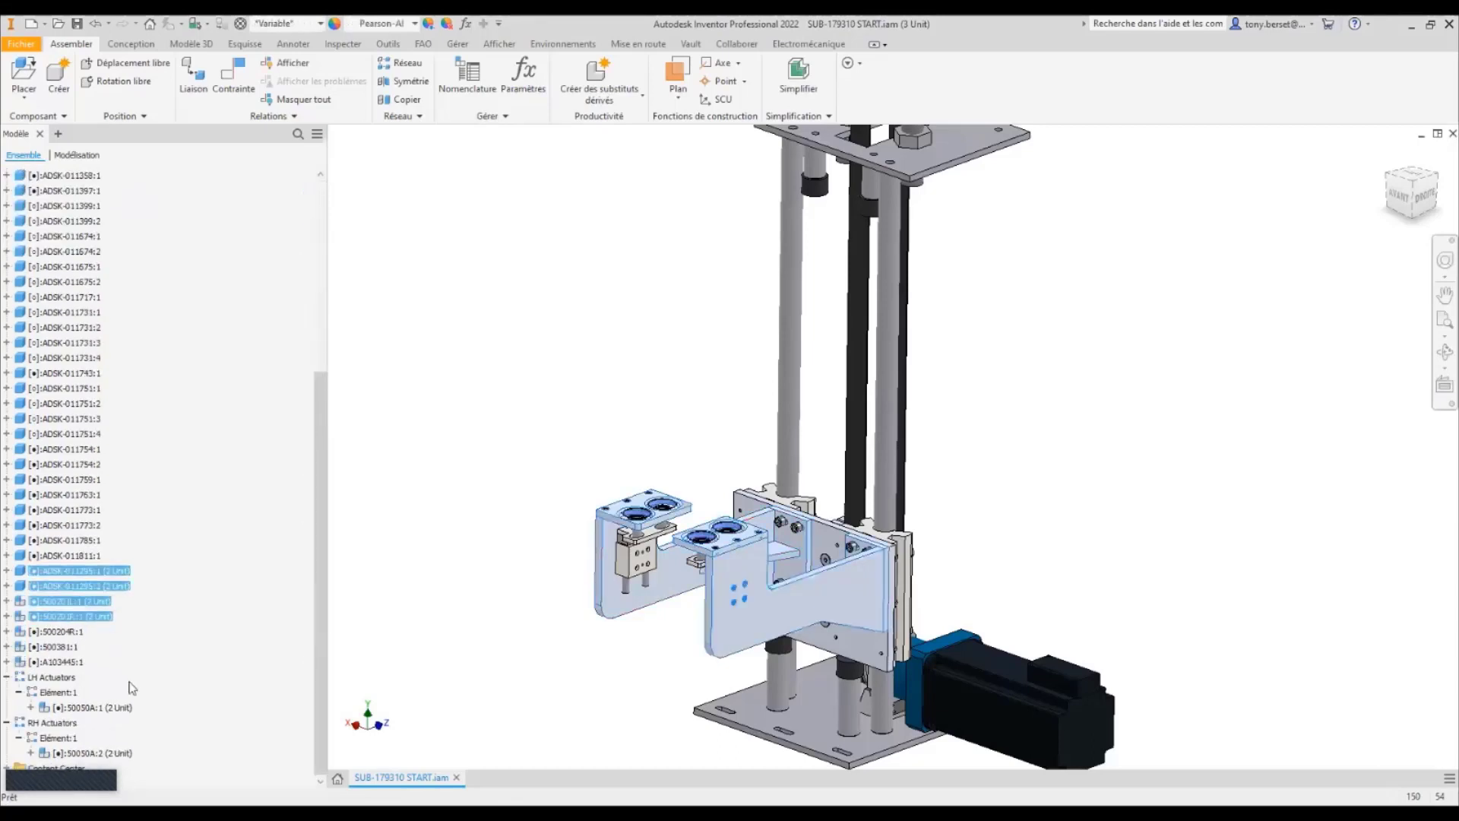
left_click(97, 707, "ctrl")
left_click(86, 753, "ctrl")
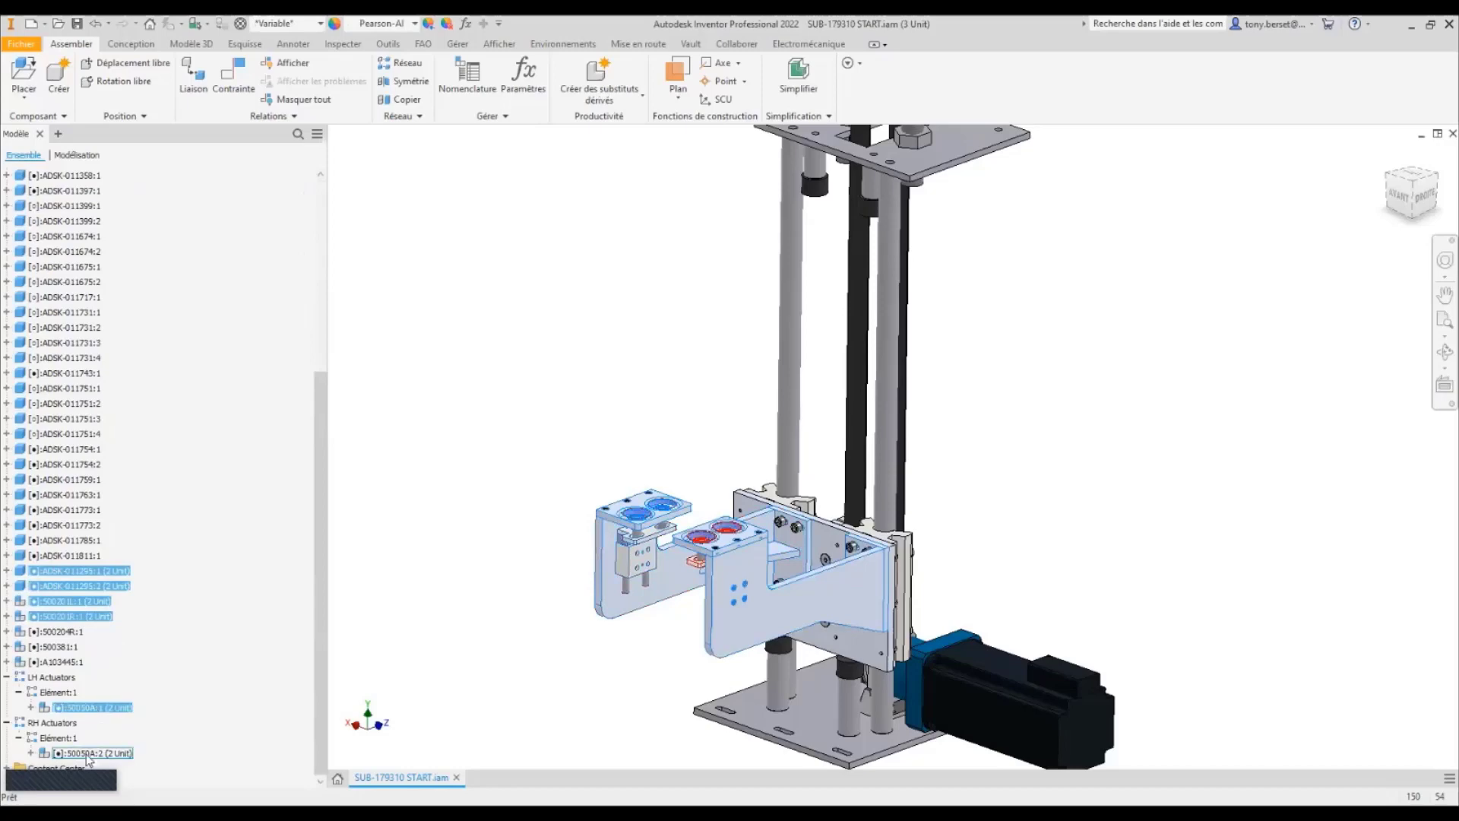
right_click(86, 753)
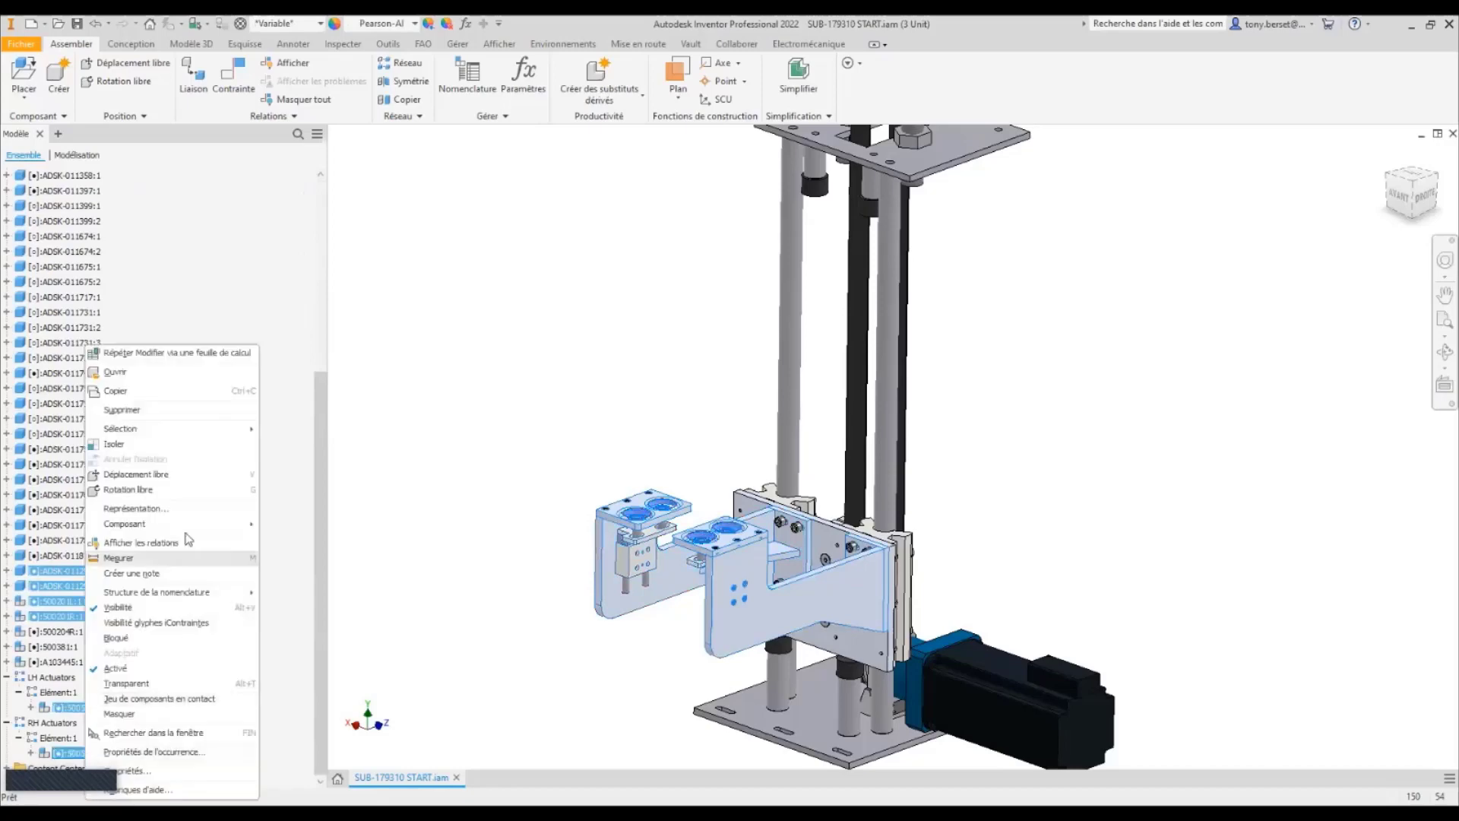
left_click(133, 509)
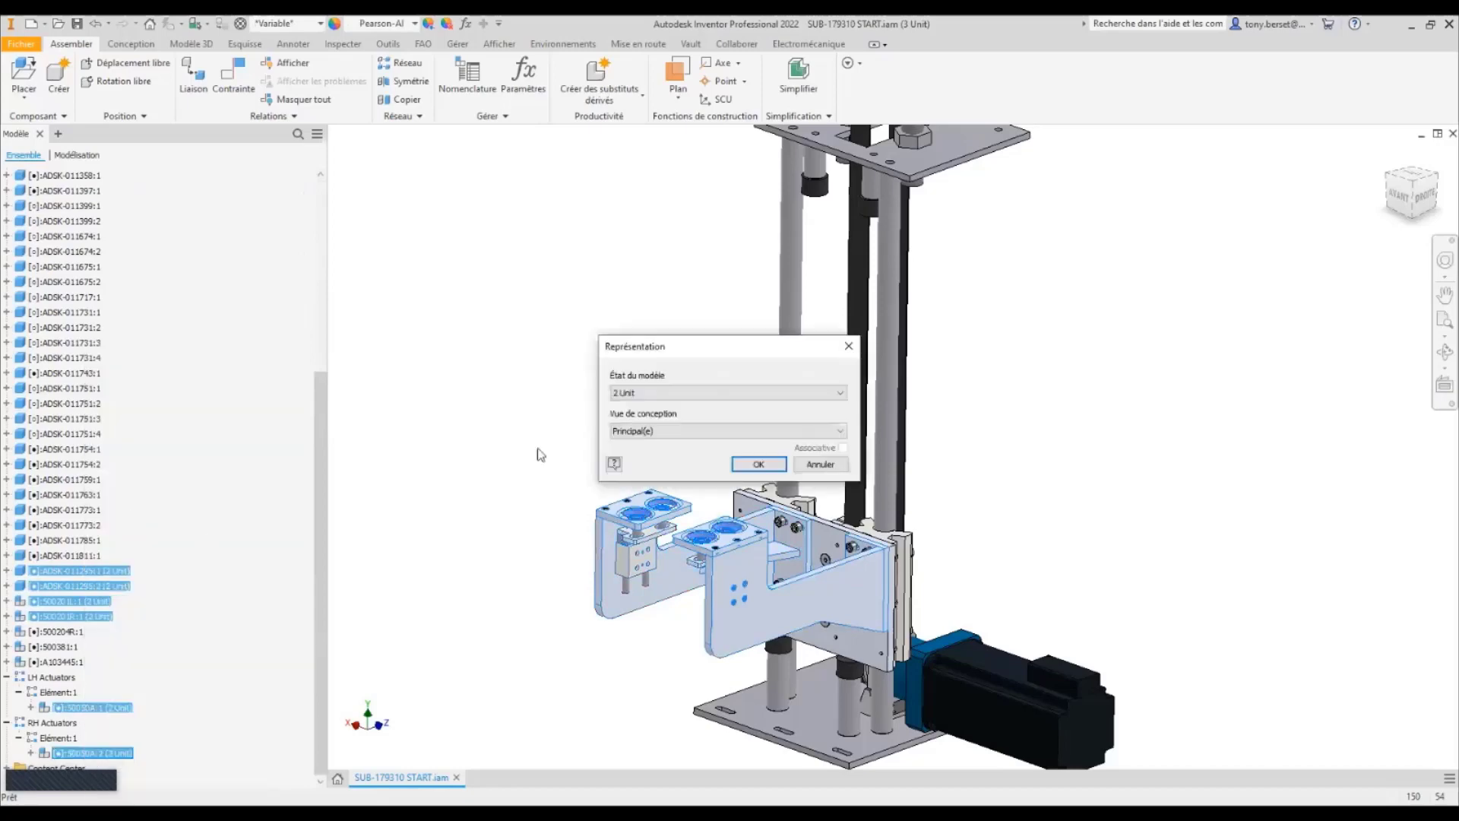
left_click(764, 401)
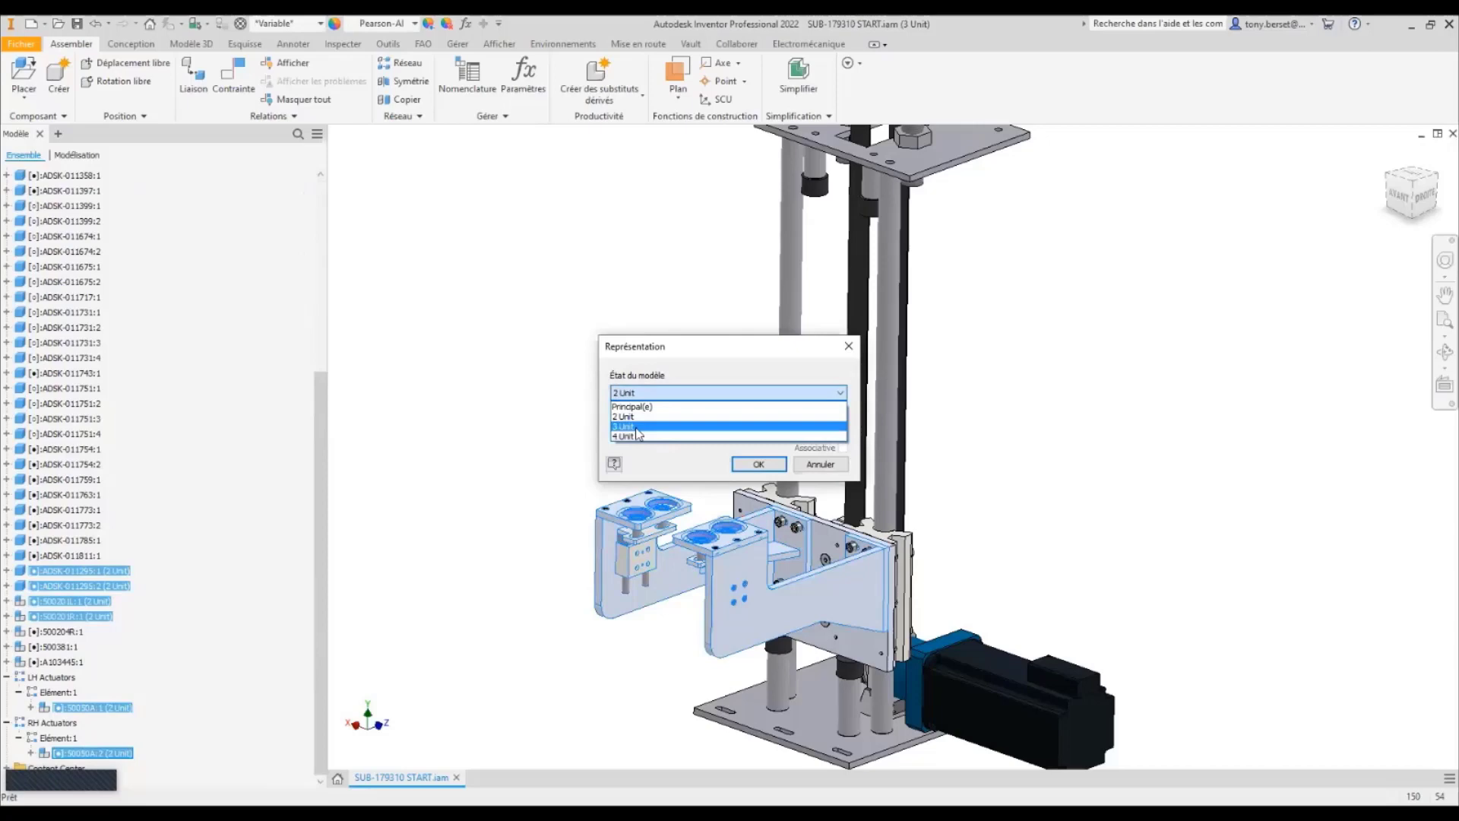
left_click(631, 427)
left_click(756, 465)
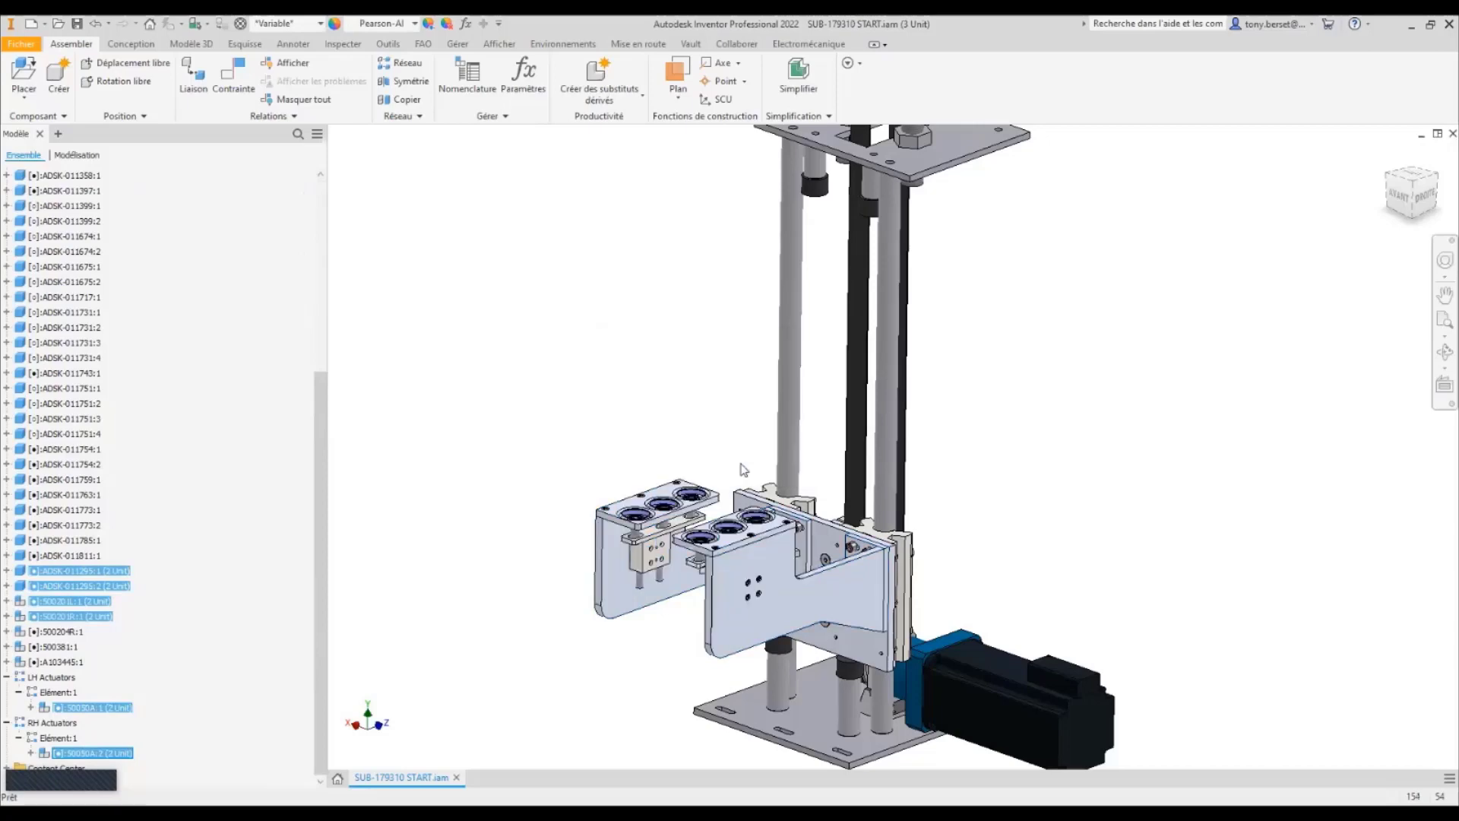
Compare the assembly's model states by activating 2 Unit, 0 Unit and 3 Unit in turn.
left_click_drag(322, 546, 331, 350)
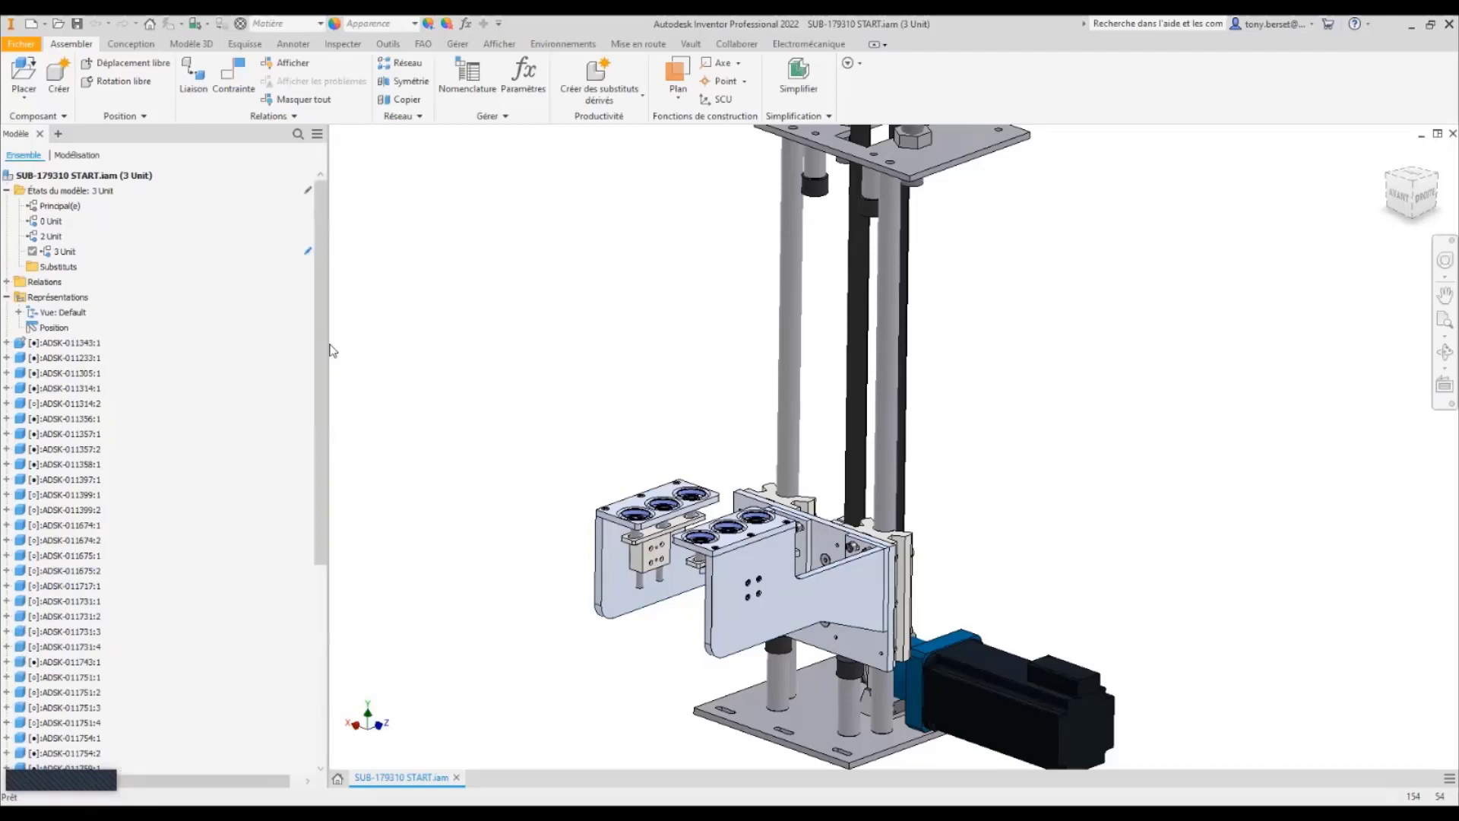
double_click(35, 237)
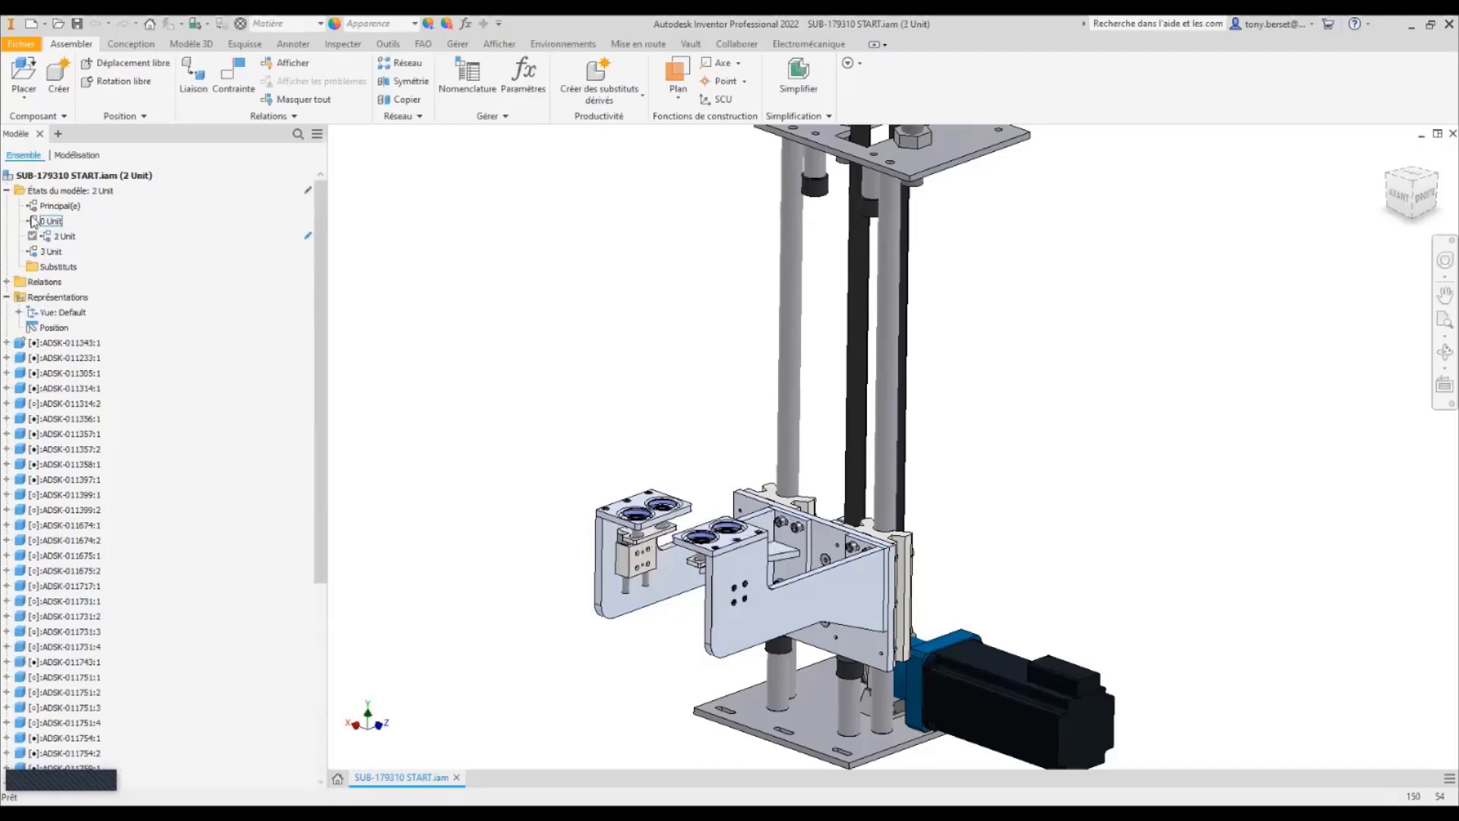
double_click(34, 221)
double_click(35, 251)
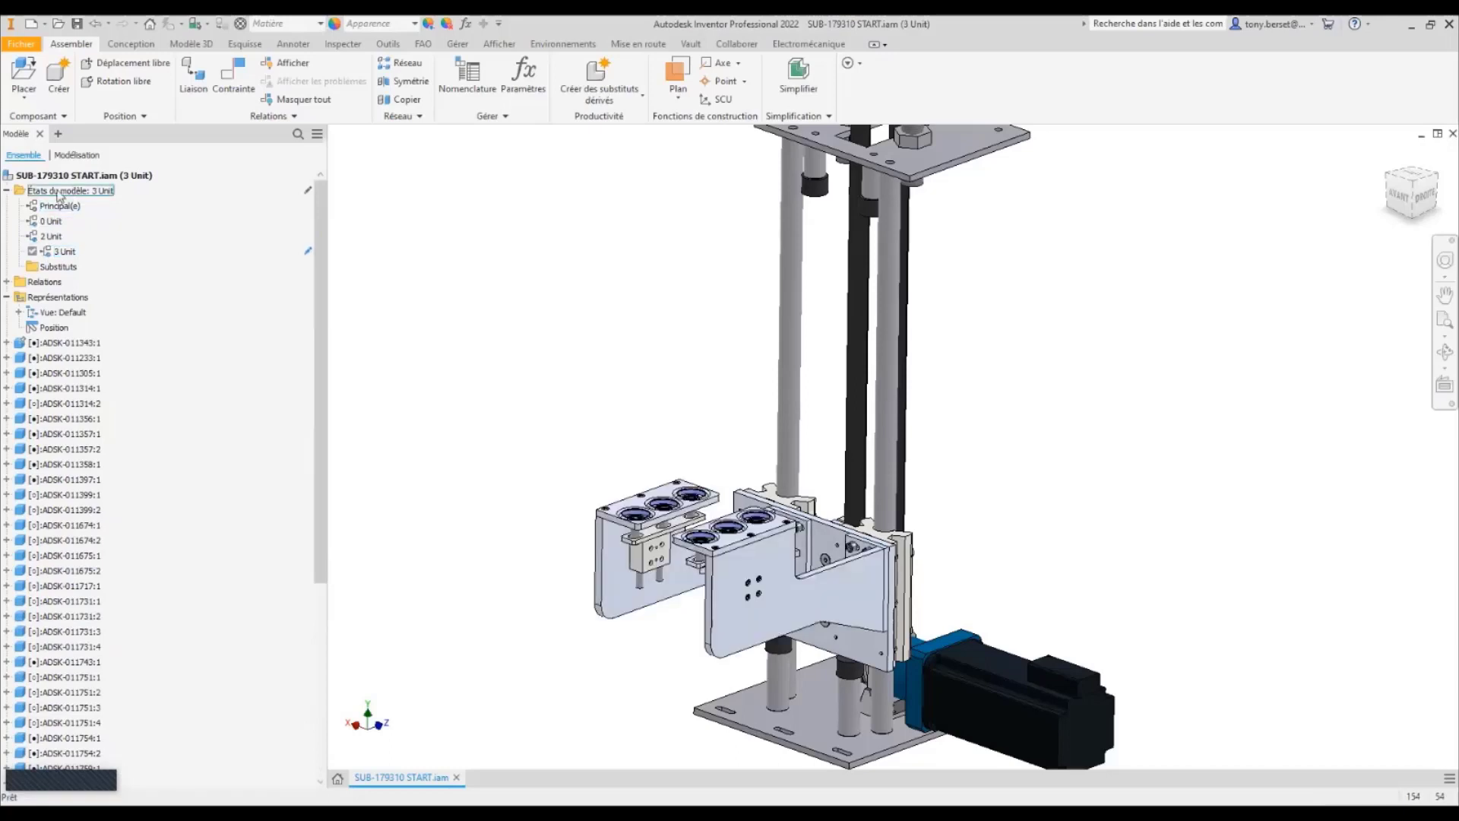
Edit the assembly's model states in the Excel spreadsheet, duplicating the 3 Unit row as a new member named 4 Unit.
right_click(60, 194)
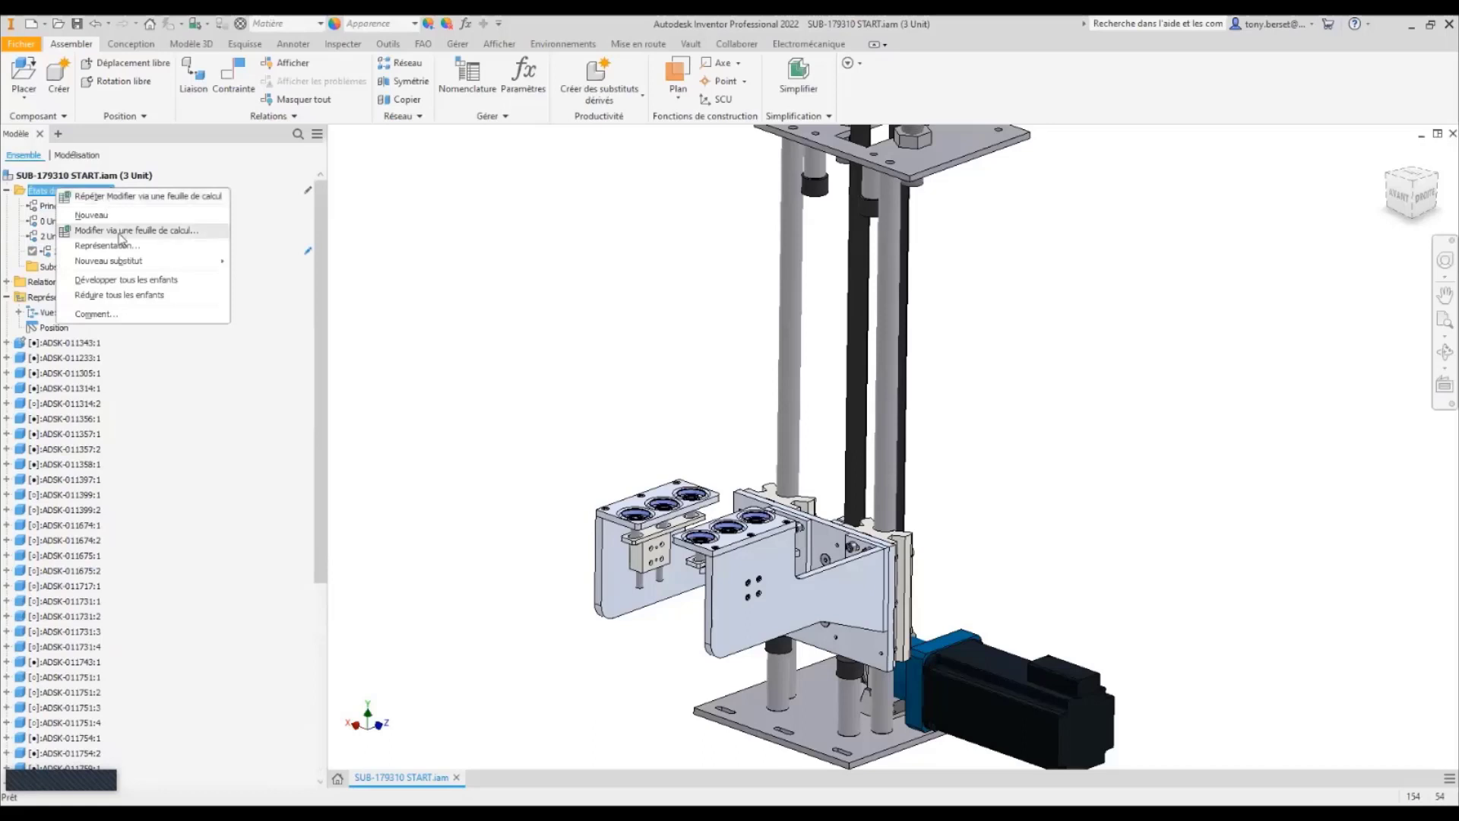
left_click(160, 237)
left_click(665, 439)
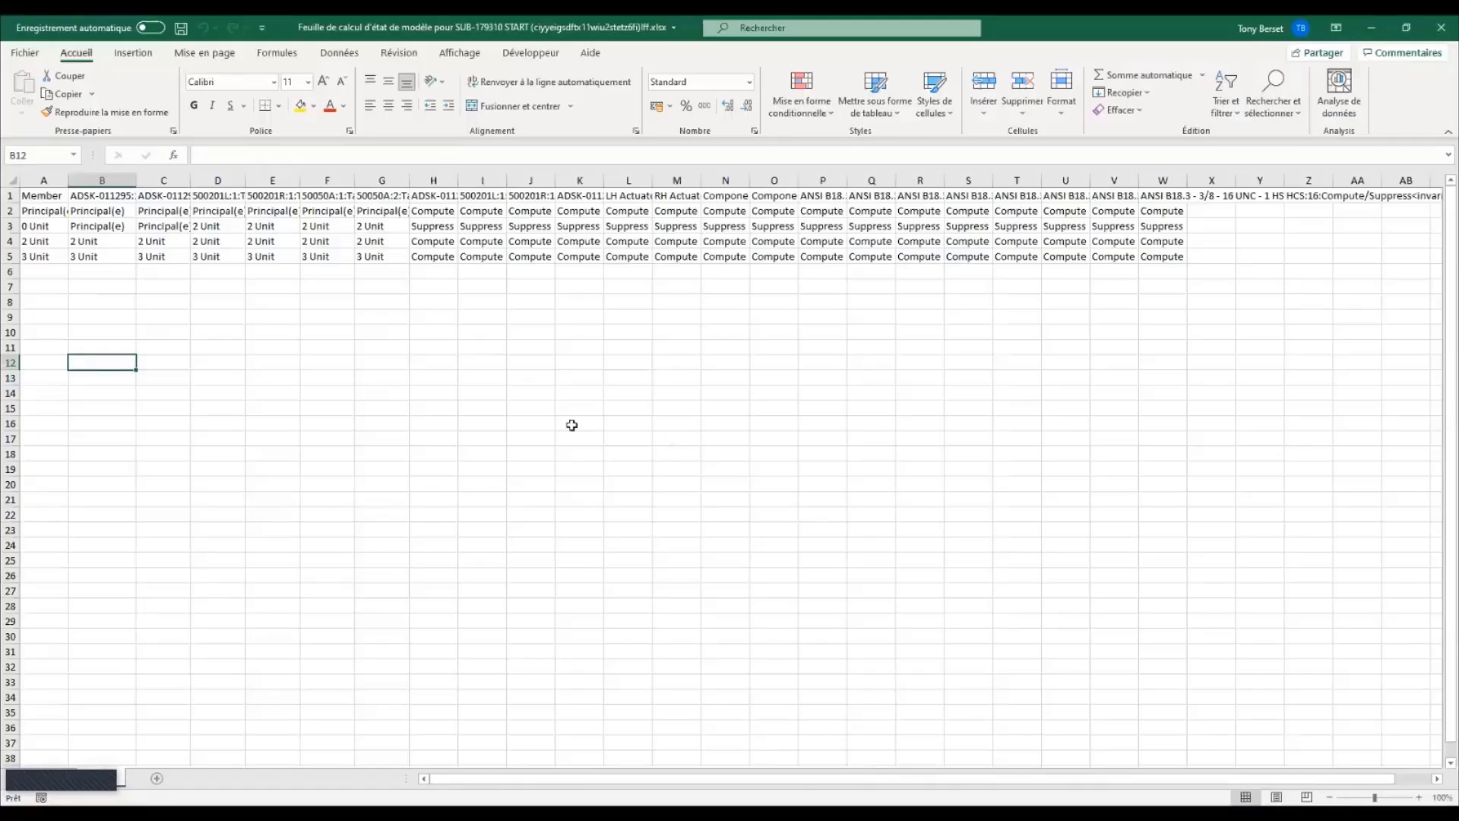
left_click_drag(41, 226, 384, 256)
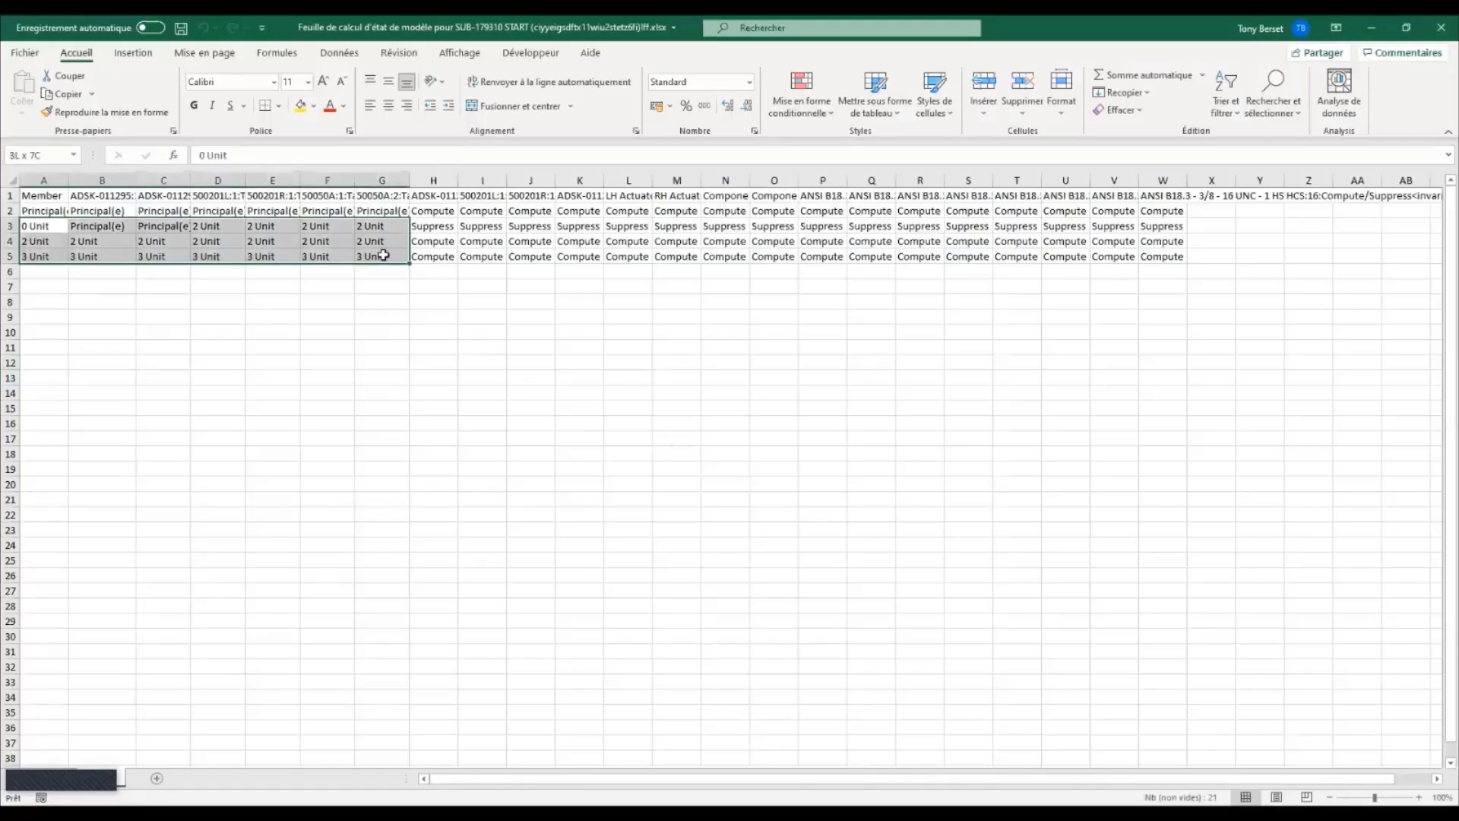
left_click(272, 271)
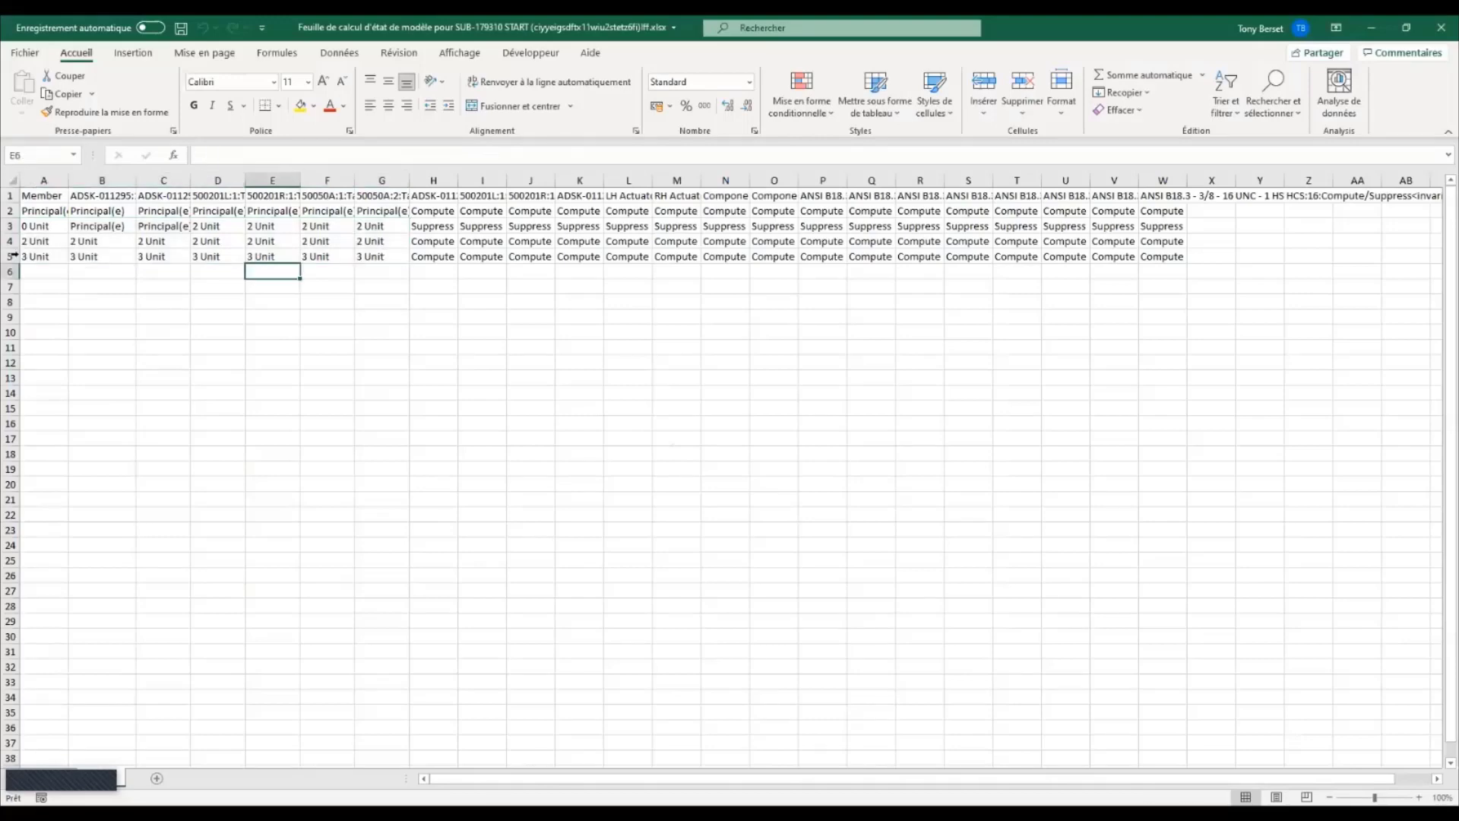
left_click(13, 255)
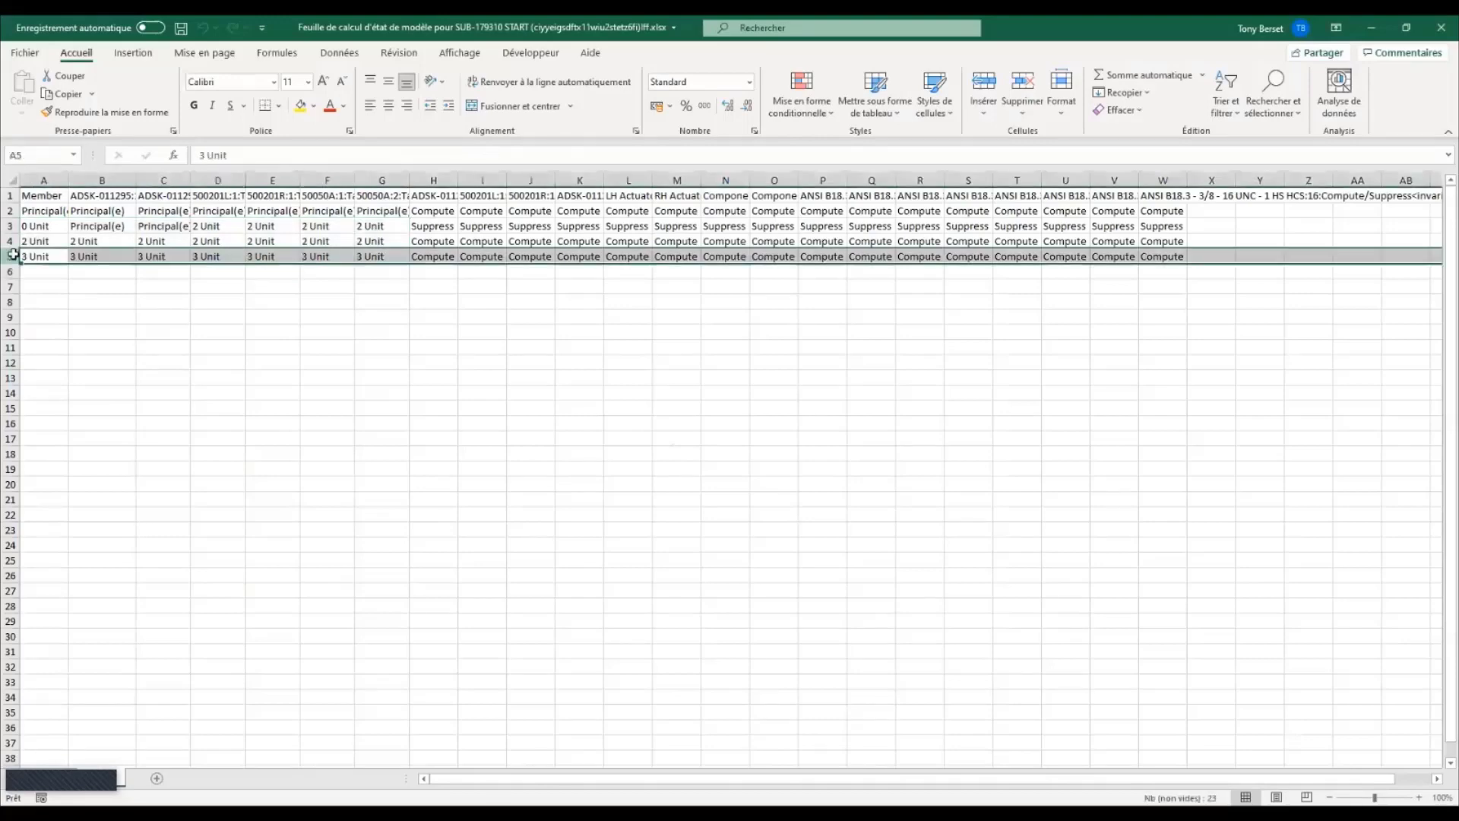
key("ctrl+c")
left_click(10, 271)
key("ctrl+v")
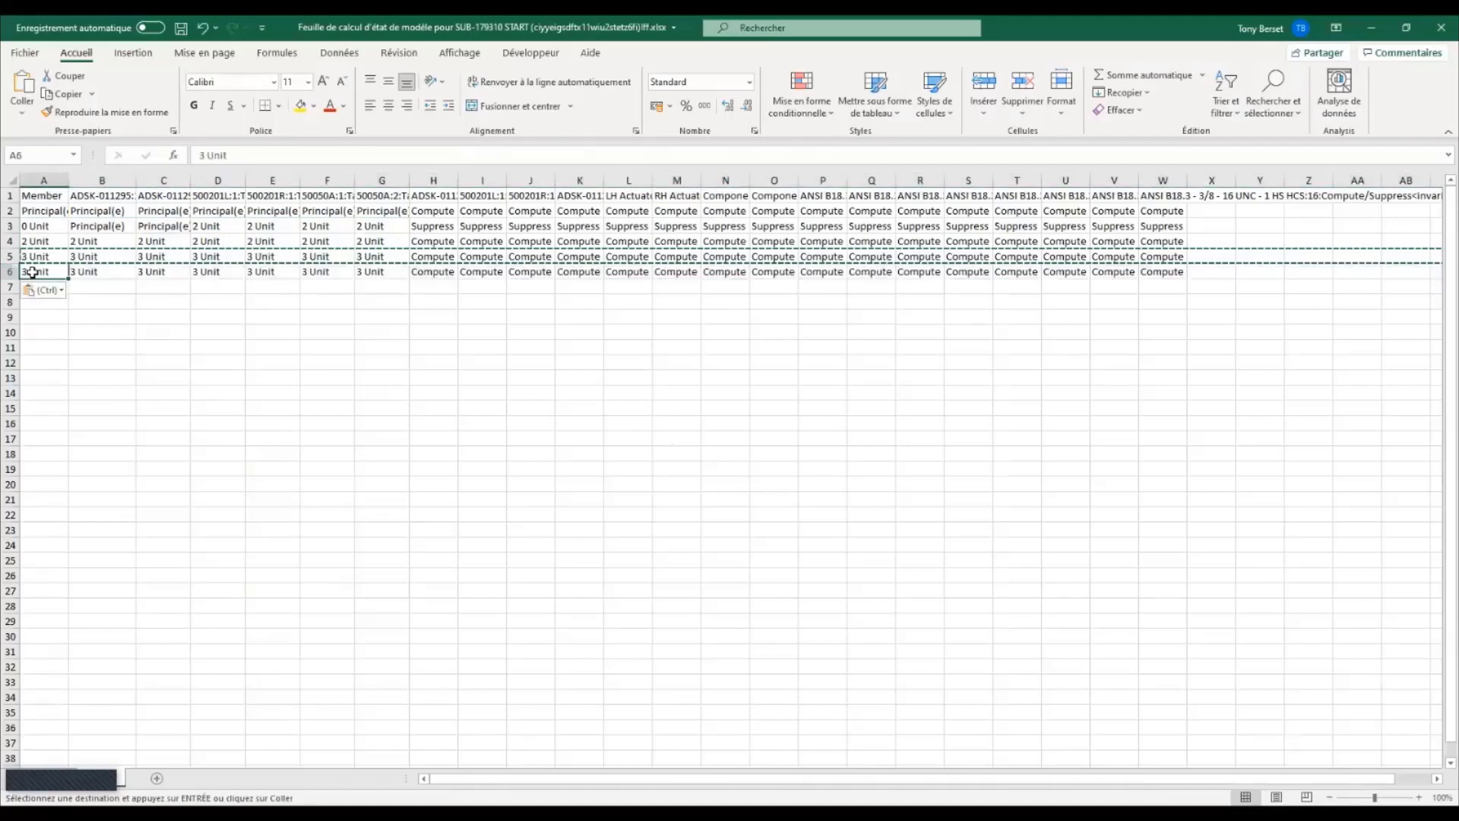
left_click(57, 262)
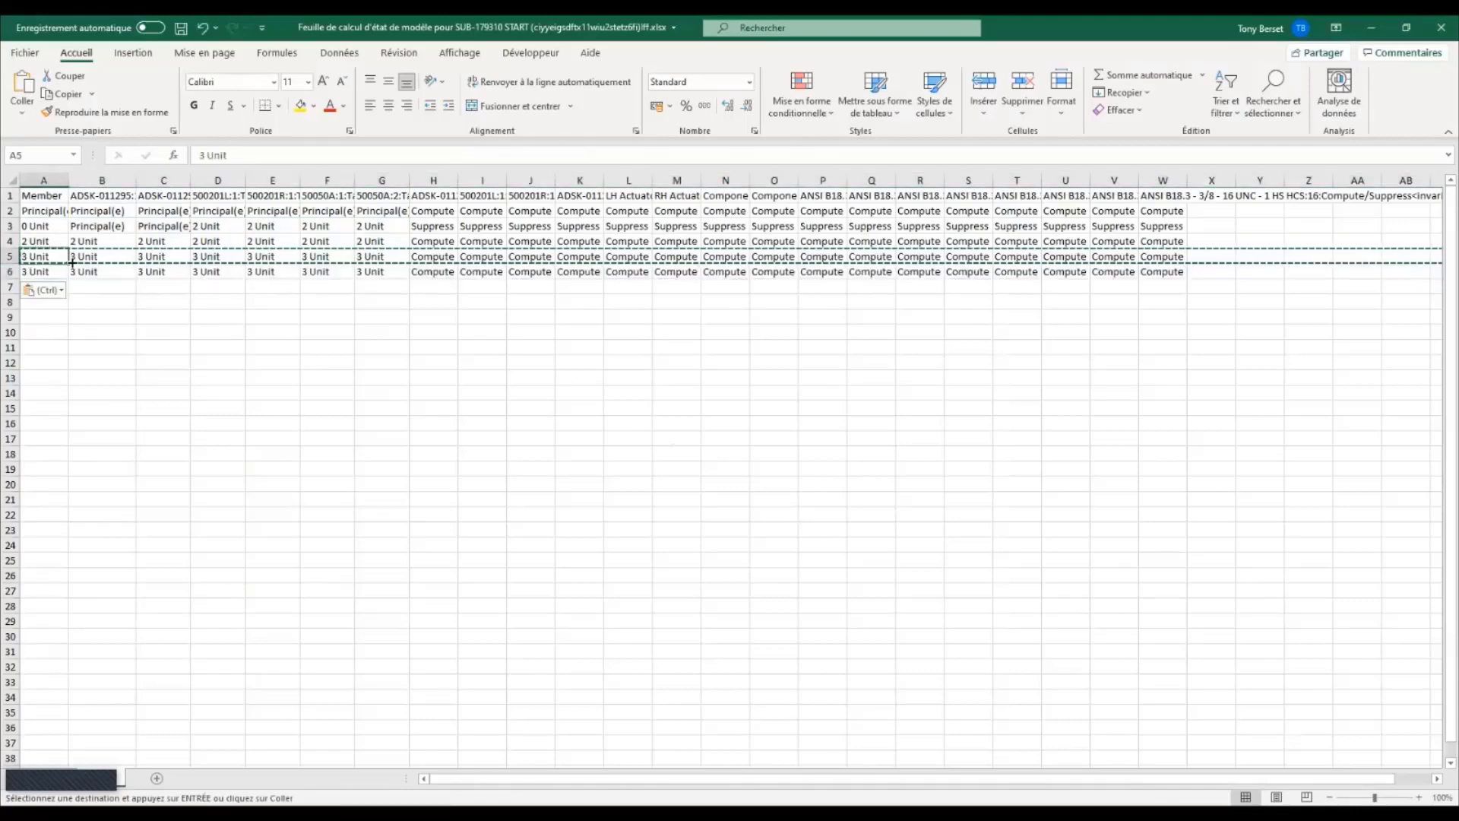
left_click_drag(68, 263, 68, 280)
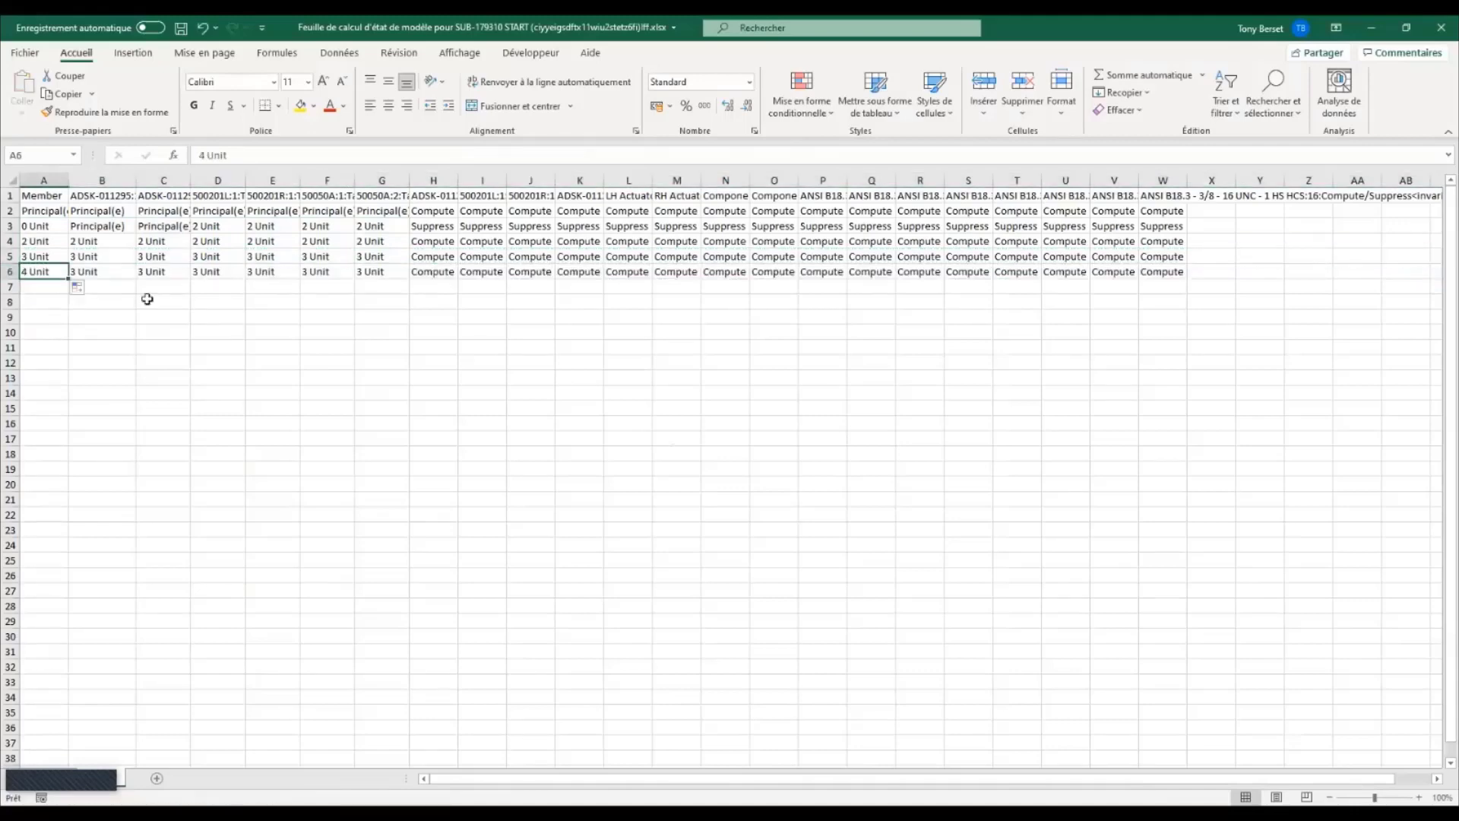
Set all six component model states in the new member's row, B6 to G6, to 4 Unit.
key("ctrl+c")
key("Right")
key("ctrl+v")
key("Right")
key("ctrl+v")
key("Right")
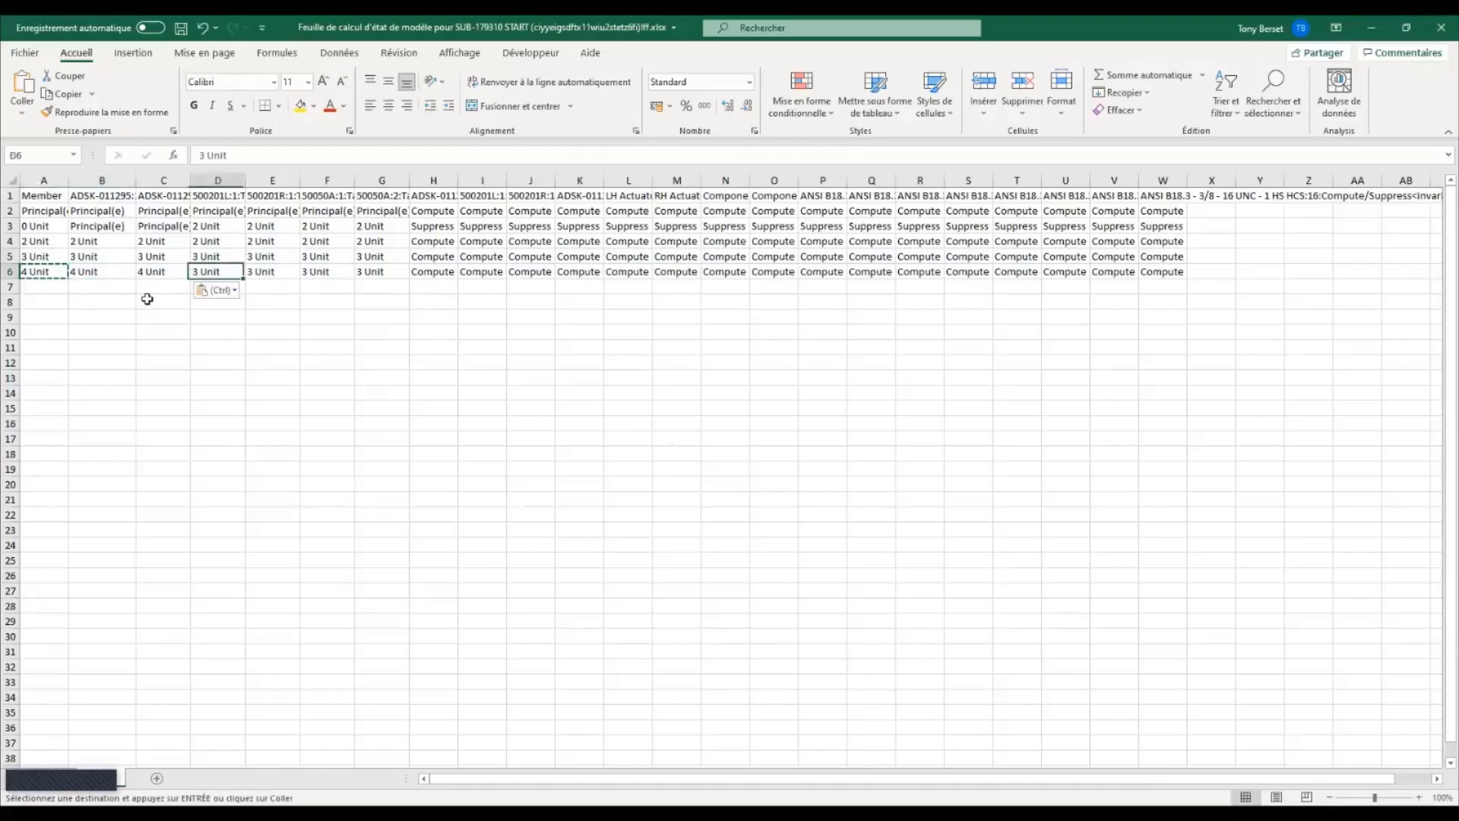
key("ctrl+v")
key("Right")
key("ctrl+v")
key("Right")
key("ctrl+v")
key("Right")
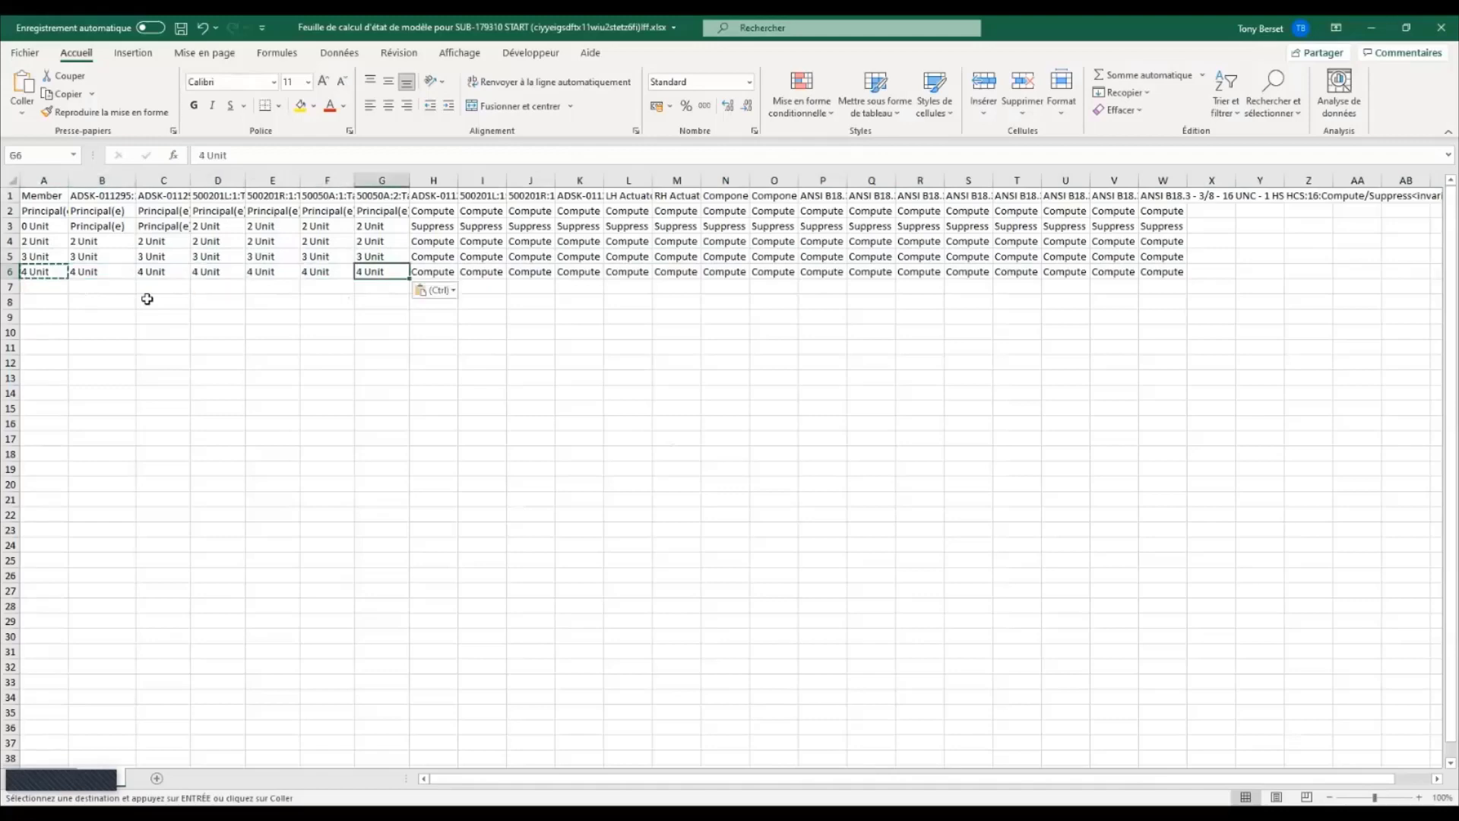
Save and close the spreadsheet, and activate the 4 Unit model state in the Inventor assembly.
left_click(180, 29)
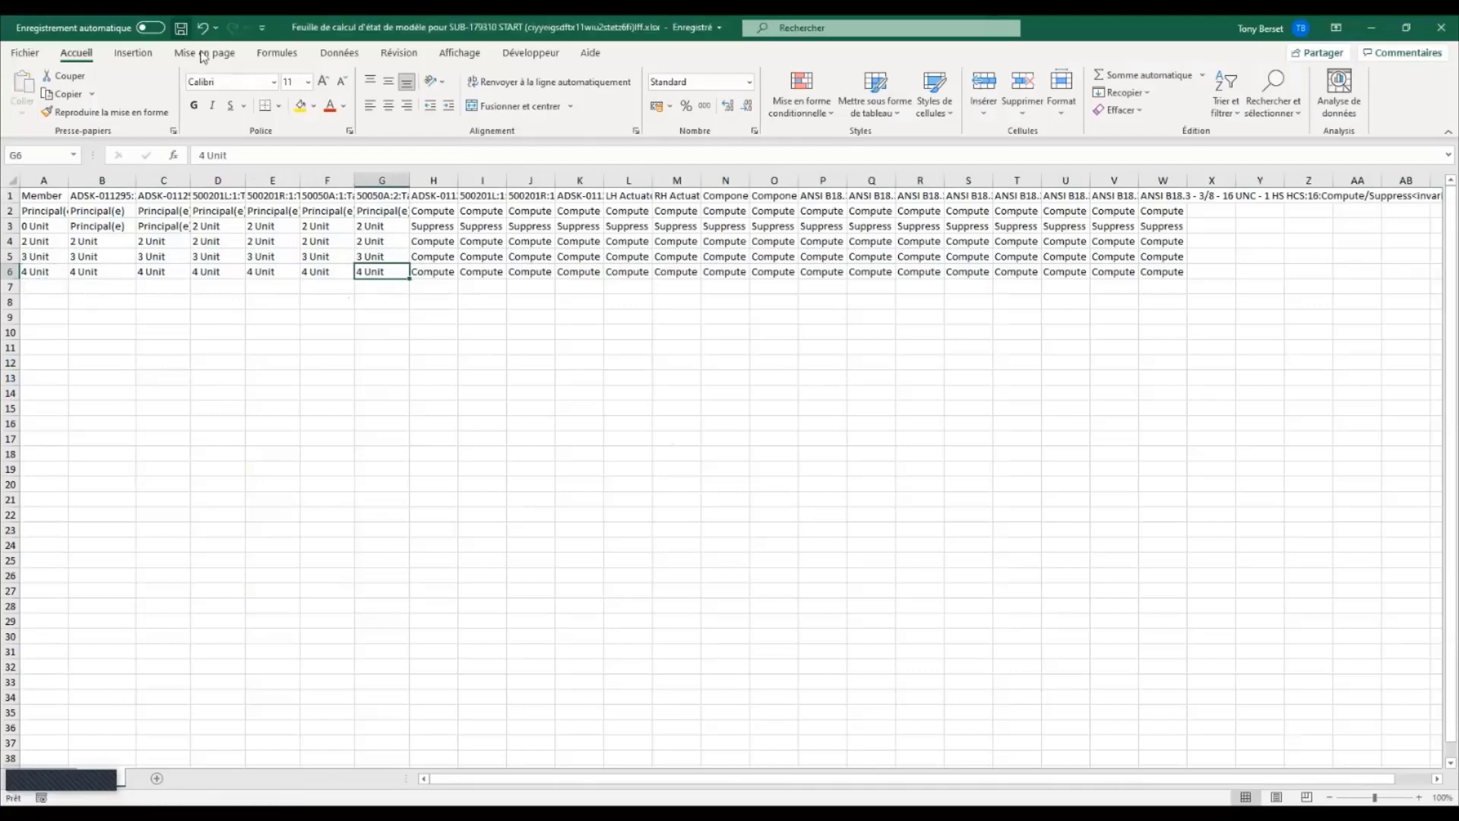
left_click(1440, 29)
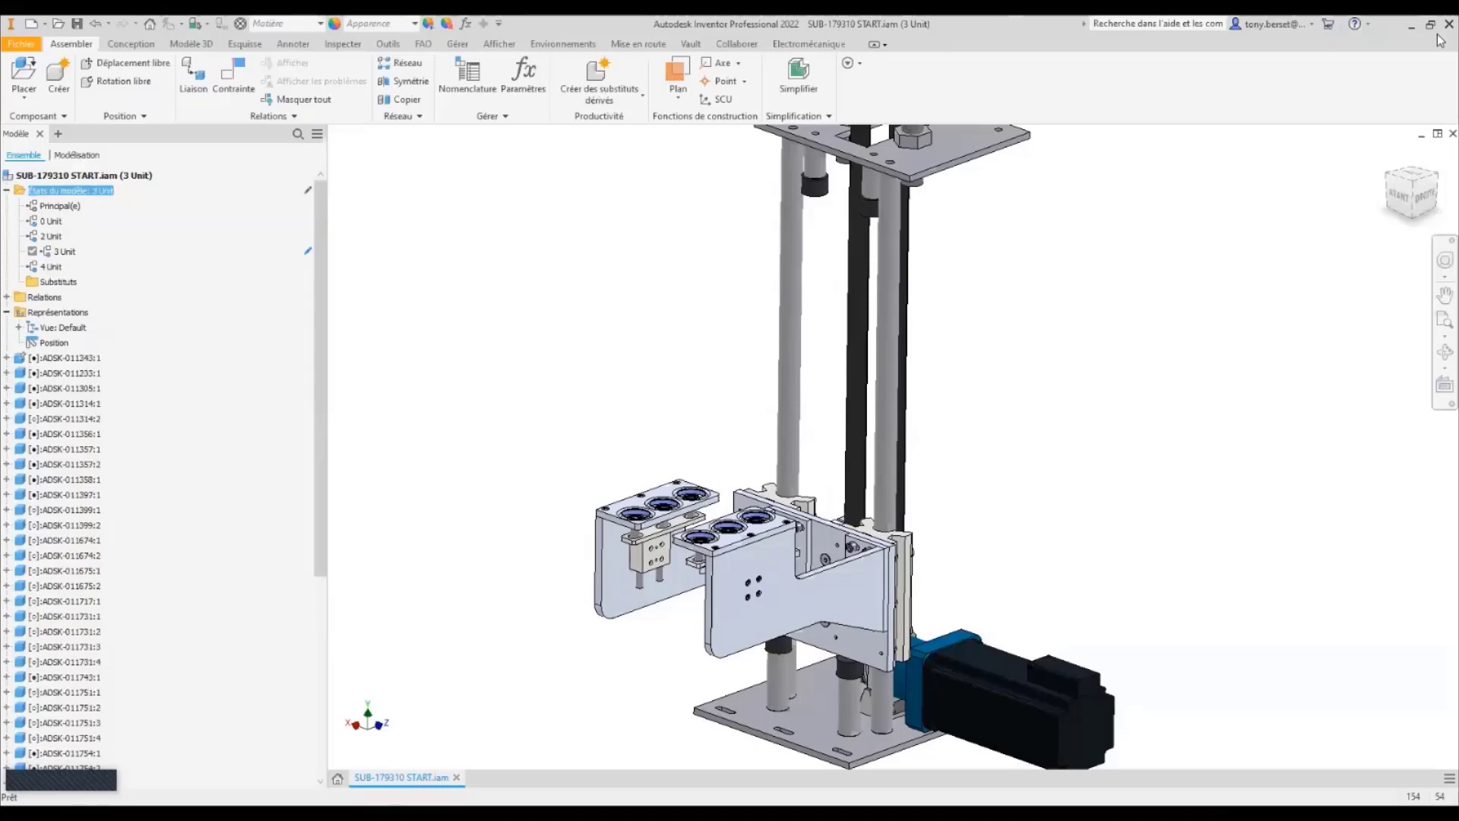
double_click(36, 269)
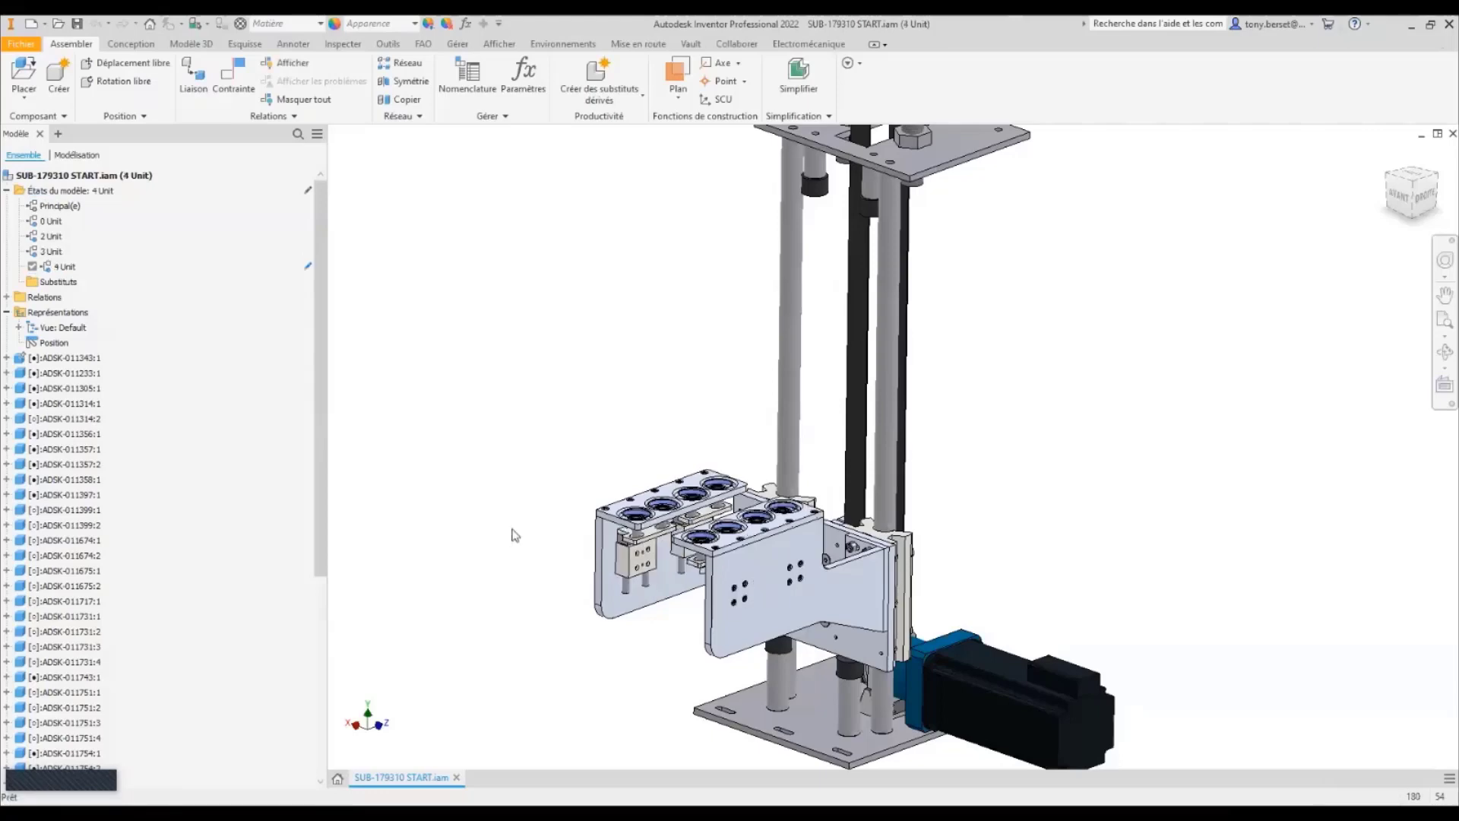
scroll(524, 540, "up", 3)
middle_click_drag(533, 547, 479, 545)
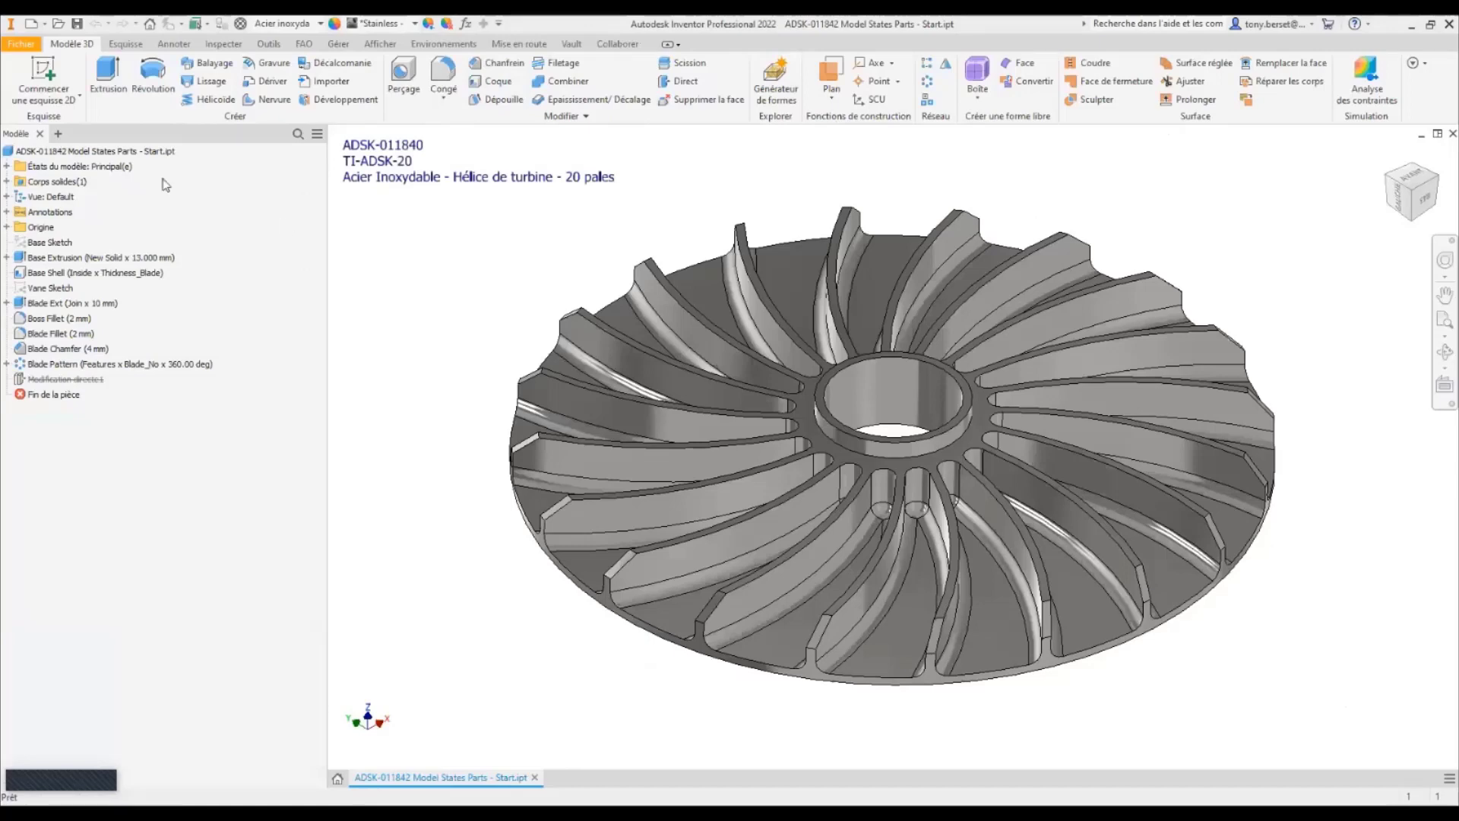
Create a new model state in the turbine part ADSK-011842 Model States Parts - Start.ipt and name it 20 pales.
left_click(76, 169)
left_click(6, 166)
left_click(70, 182)
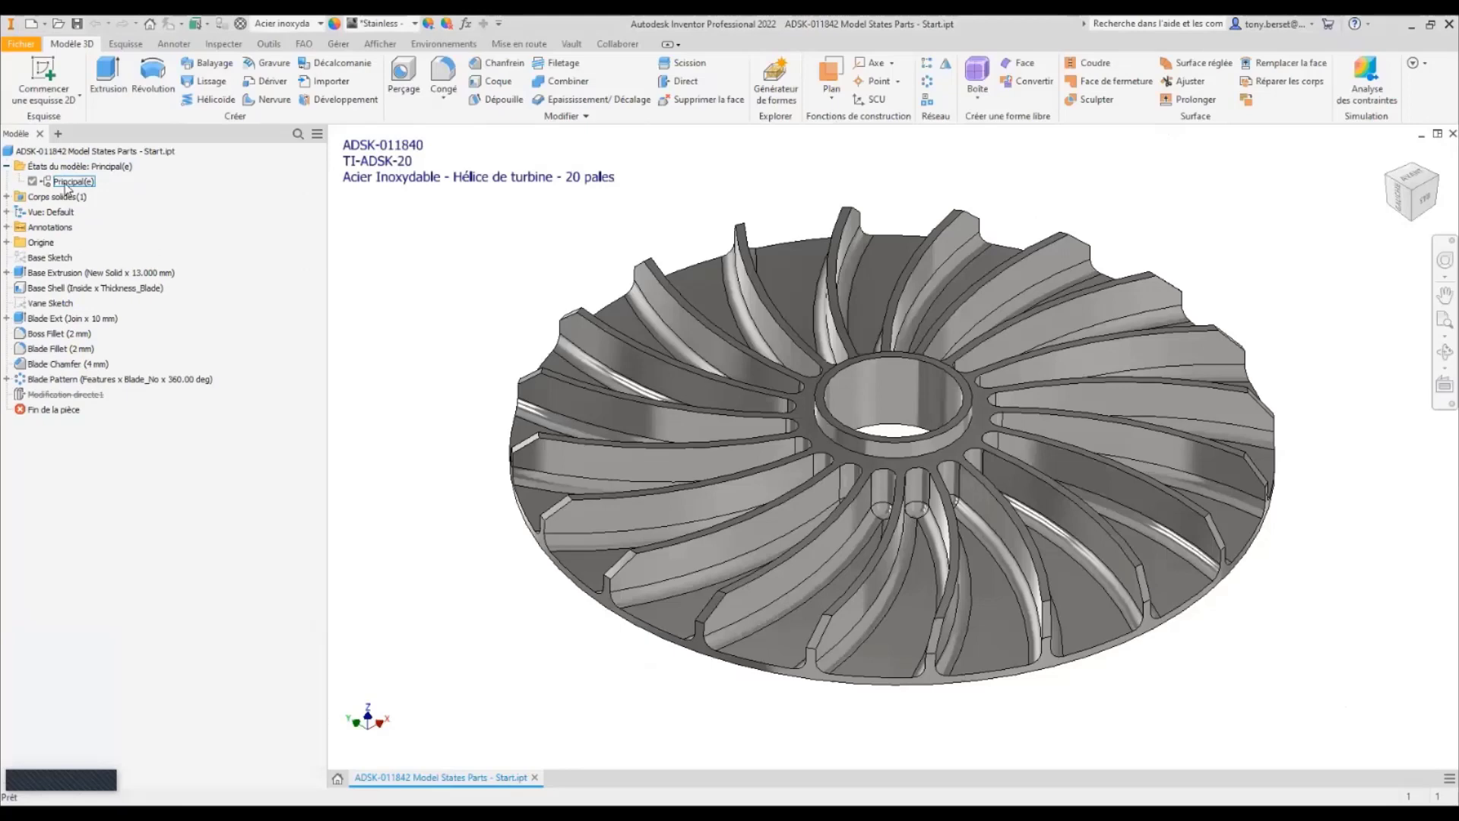
left_click(66, 167)
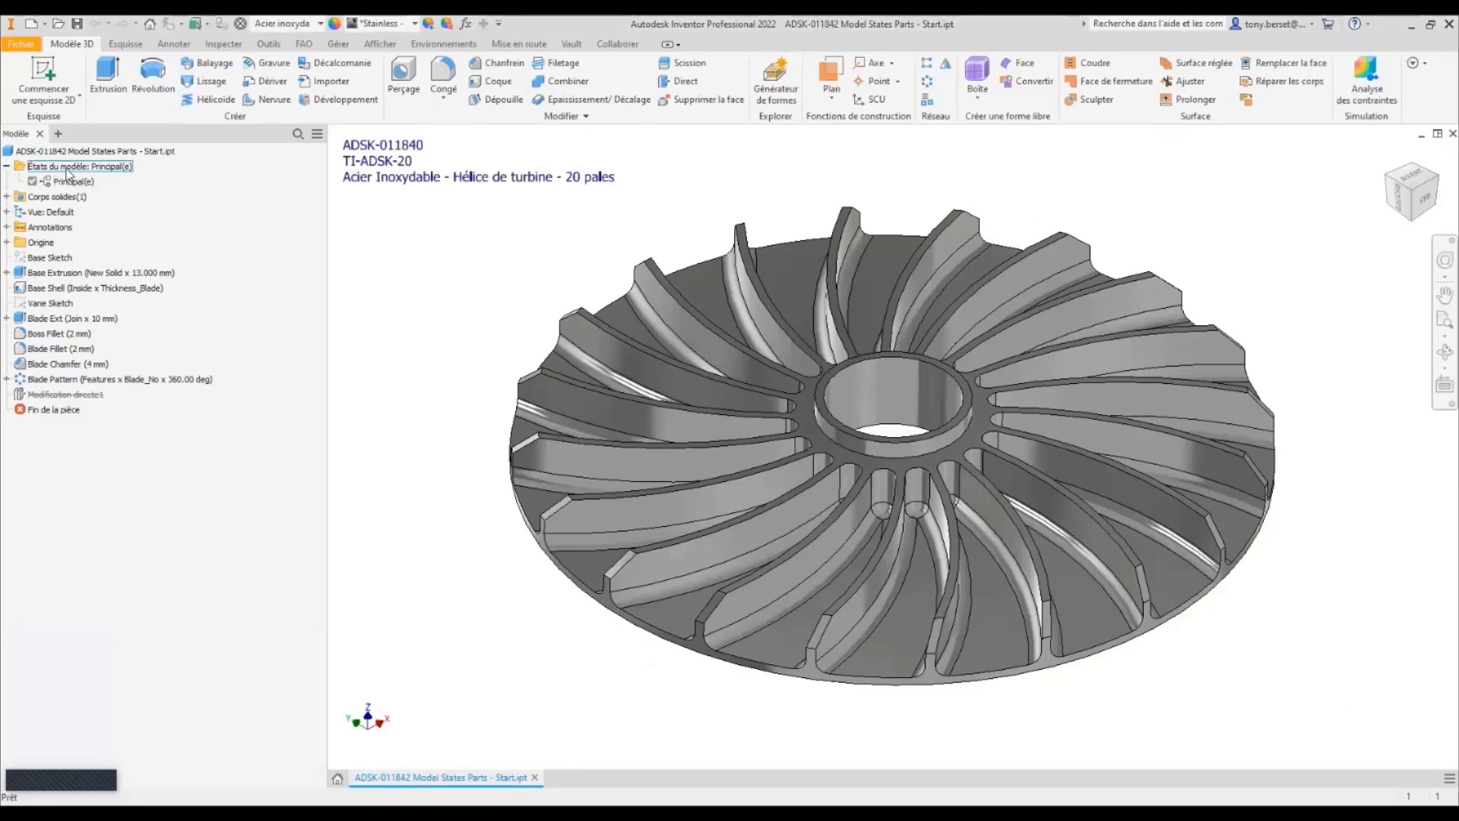
right_click(66, 170)
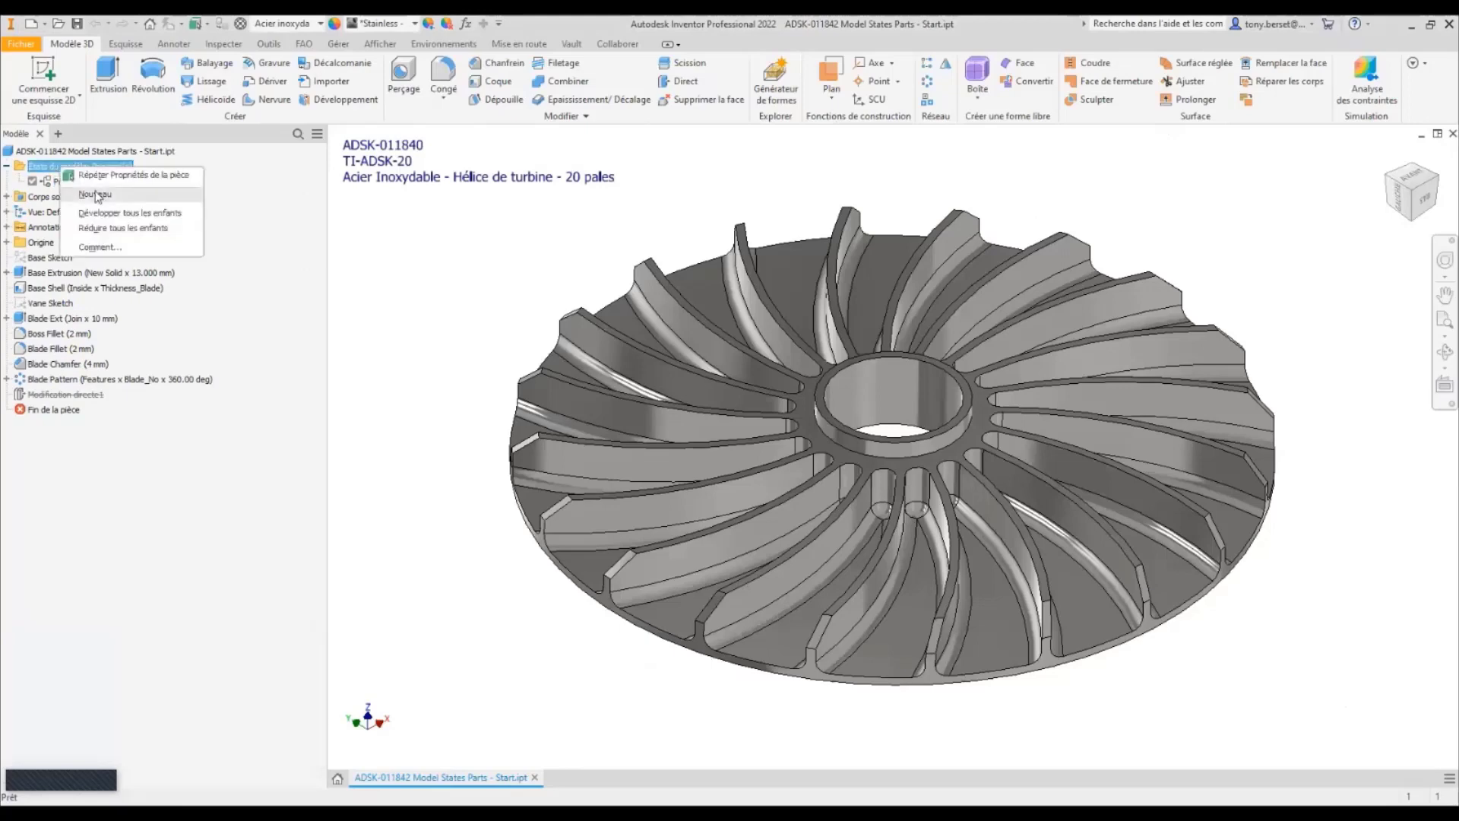
left_click(93, 195)
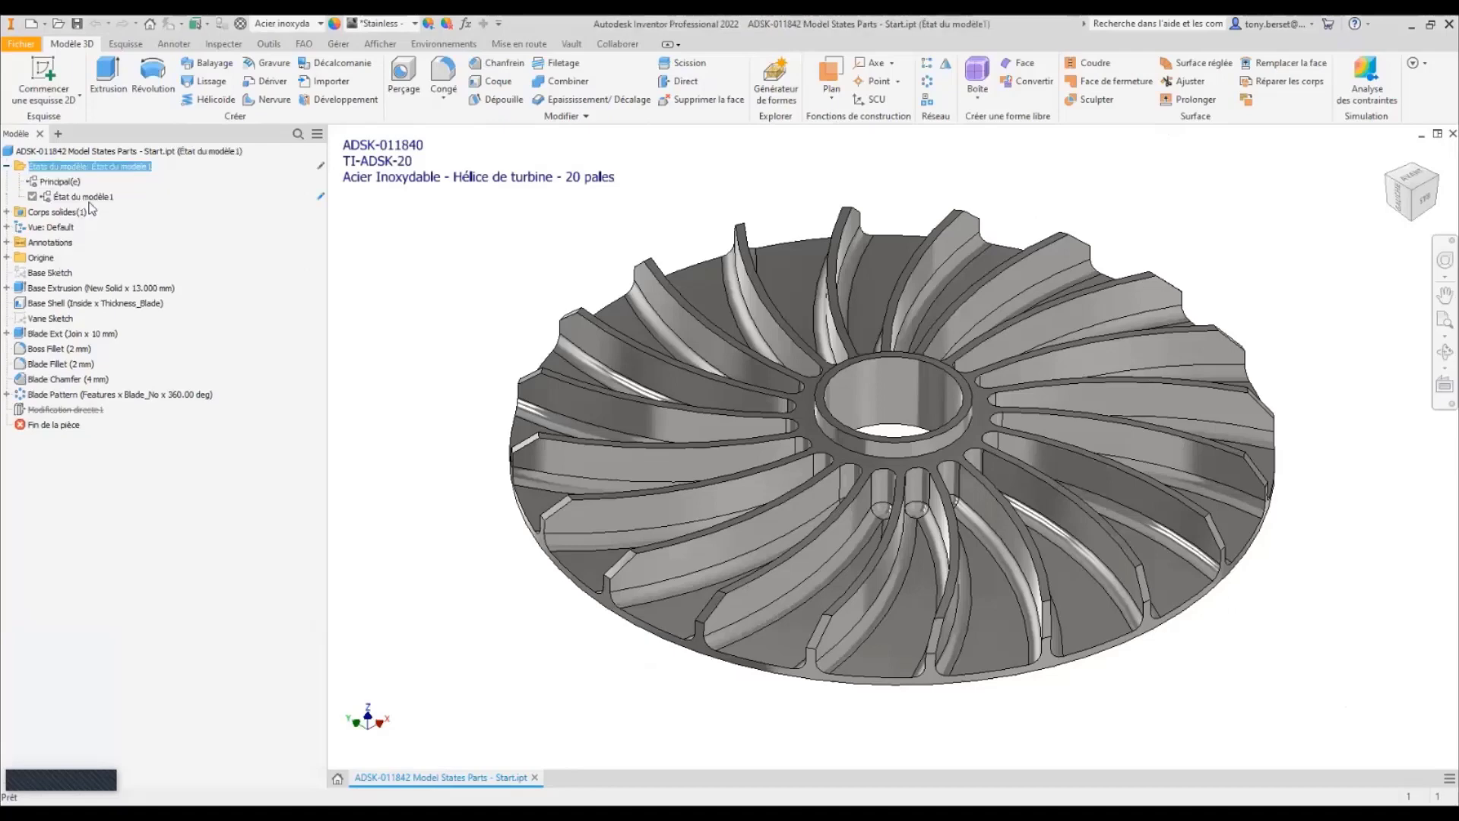
left_click(94, 199)
left_click(94, 197)
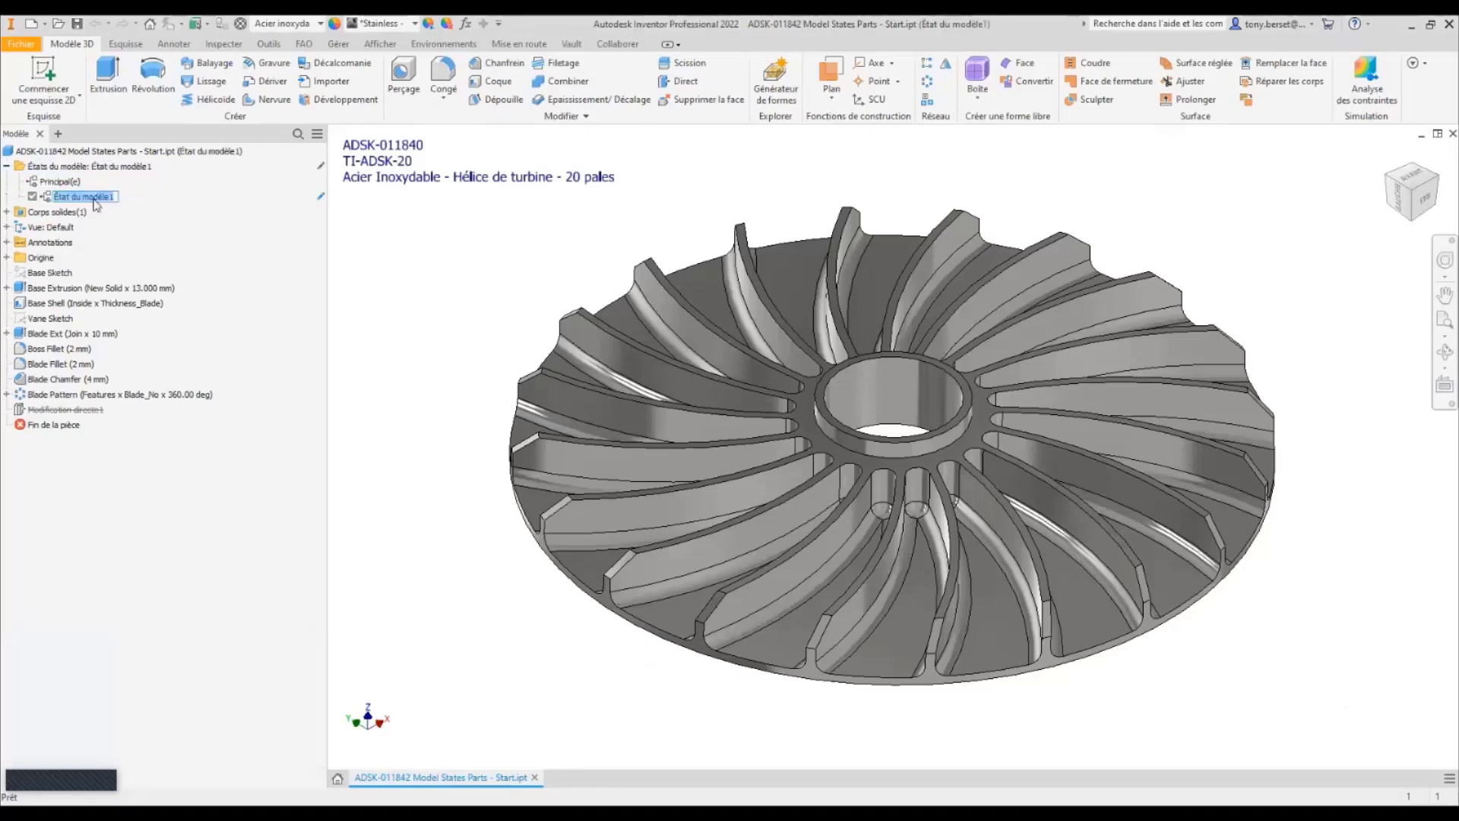
type("20 pales")
key("Return")
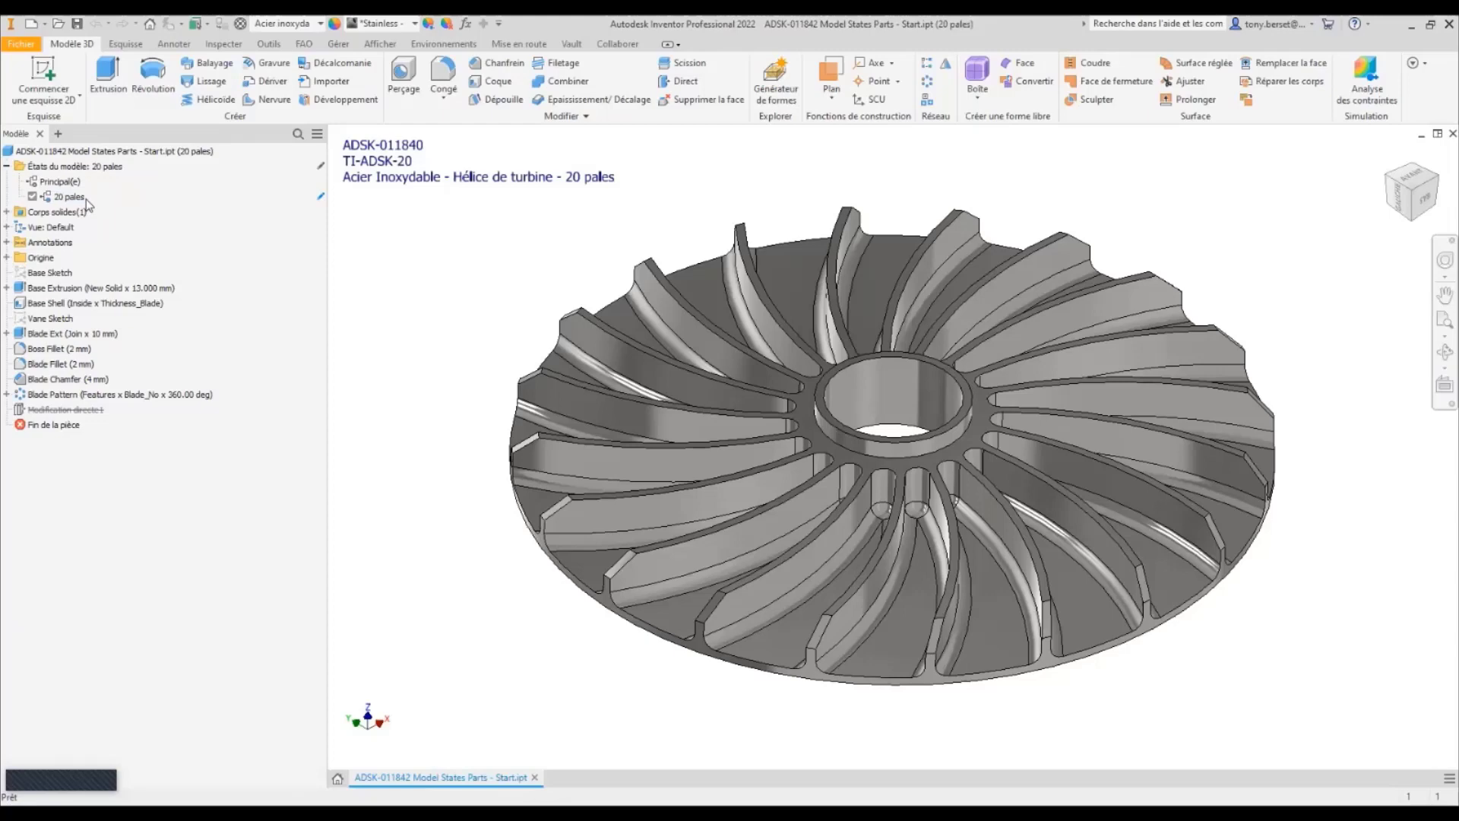
Create a second model state in the turbine part and name it 21 pales.
right_click(75, 169)
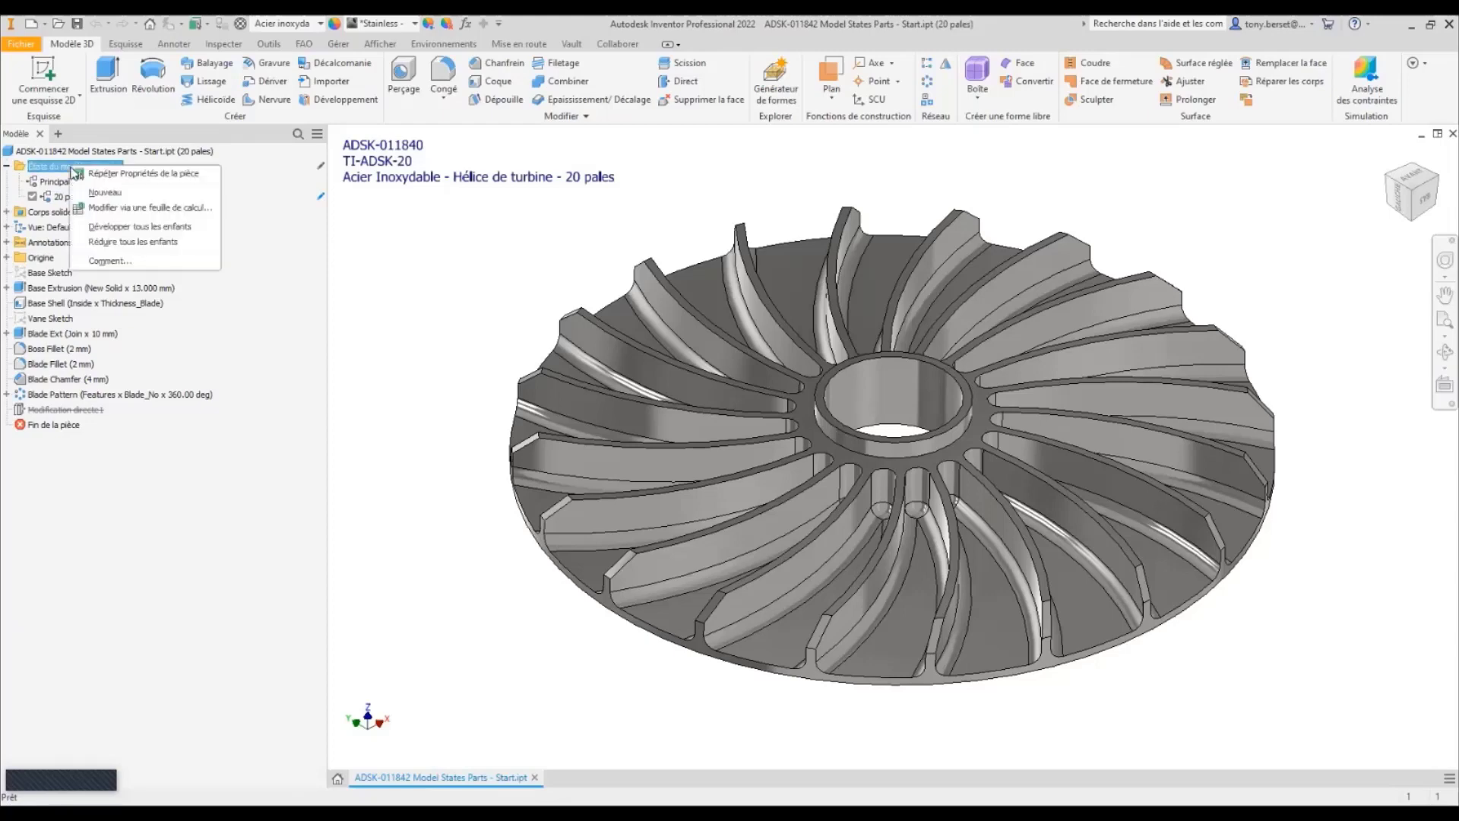
left_click(117, 195)
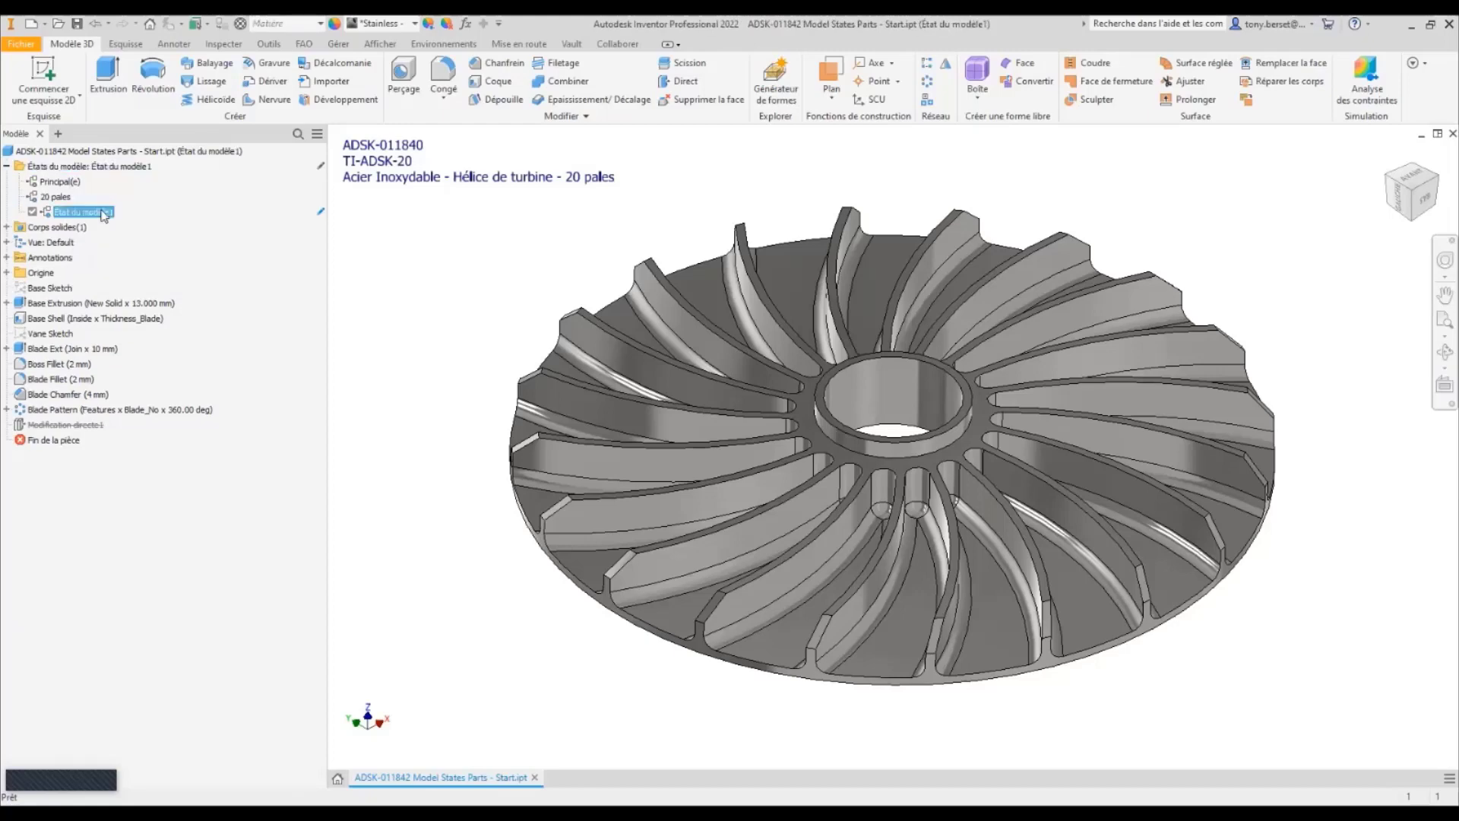
left_click(99, 211)
type("21 pales")
key("Return")
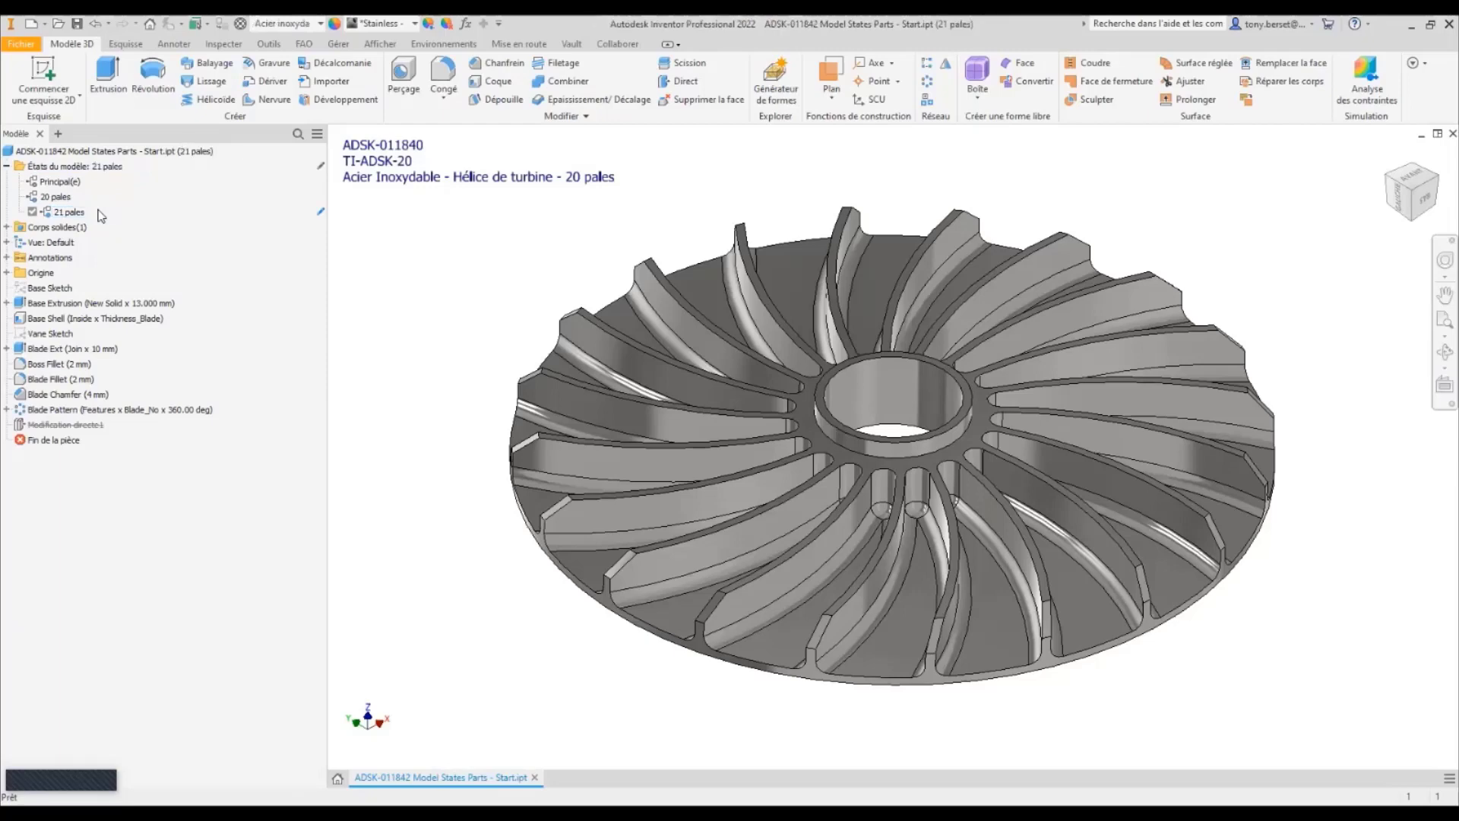
Set the Blade_No user parameter to 21 for the active 21 pales model state.
left_click(466, 25)
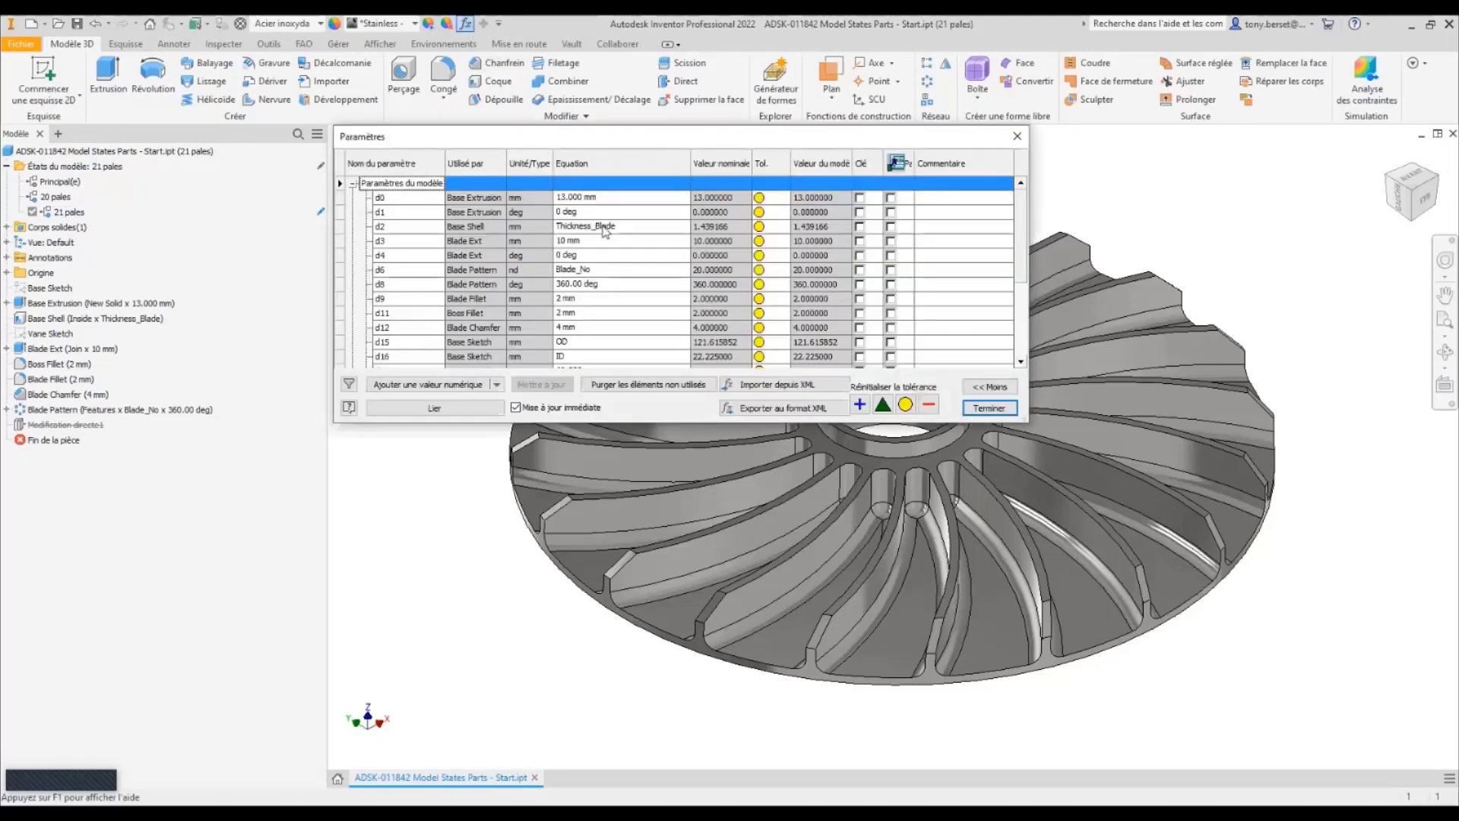
left_click_drag(1023, 236, 1024, 315)
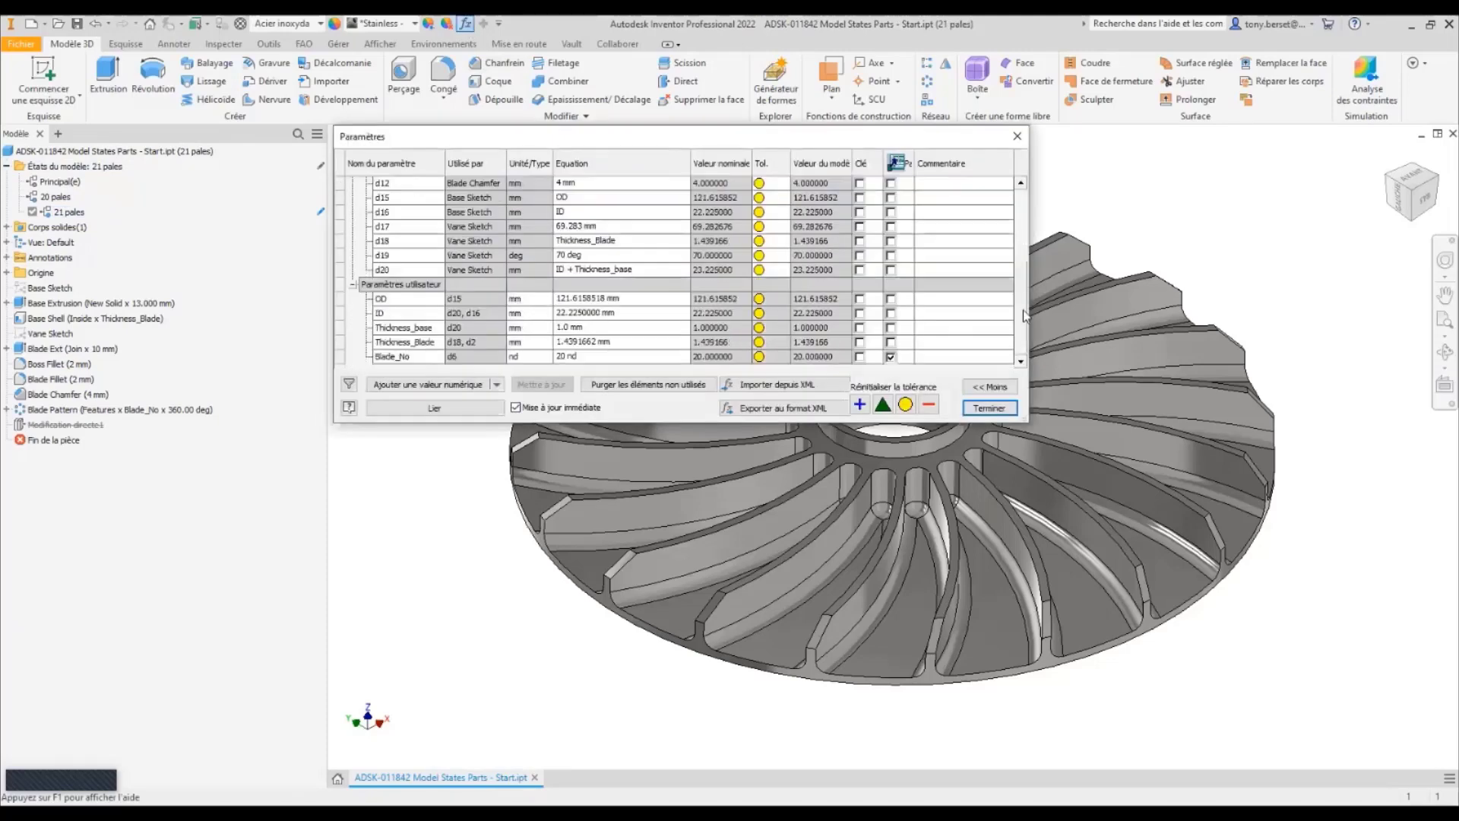
left_click(566, 357)
type("21")
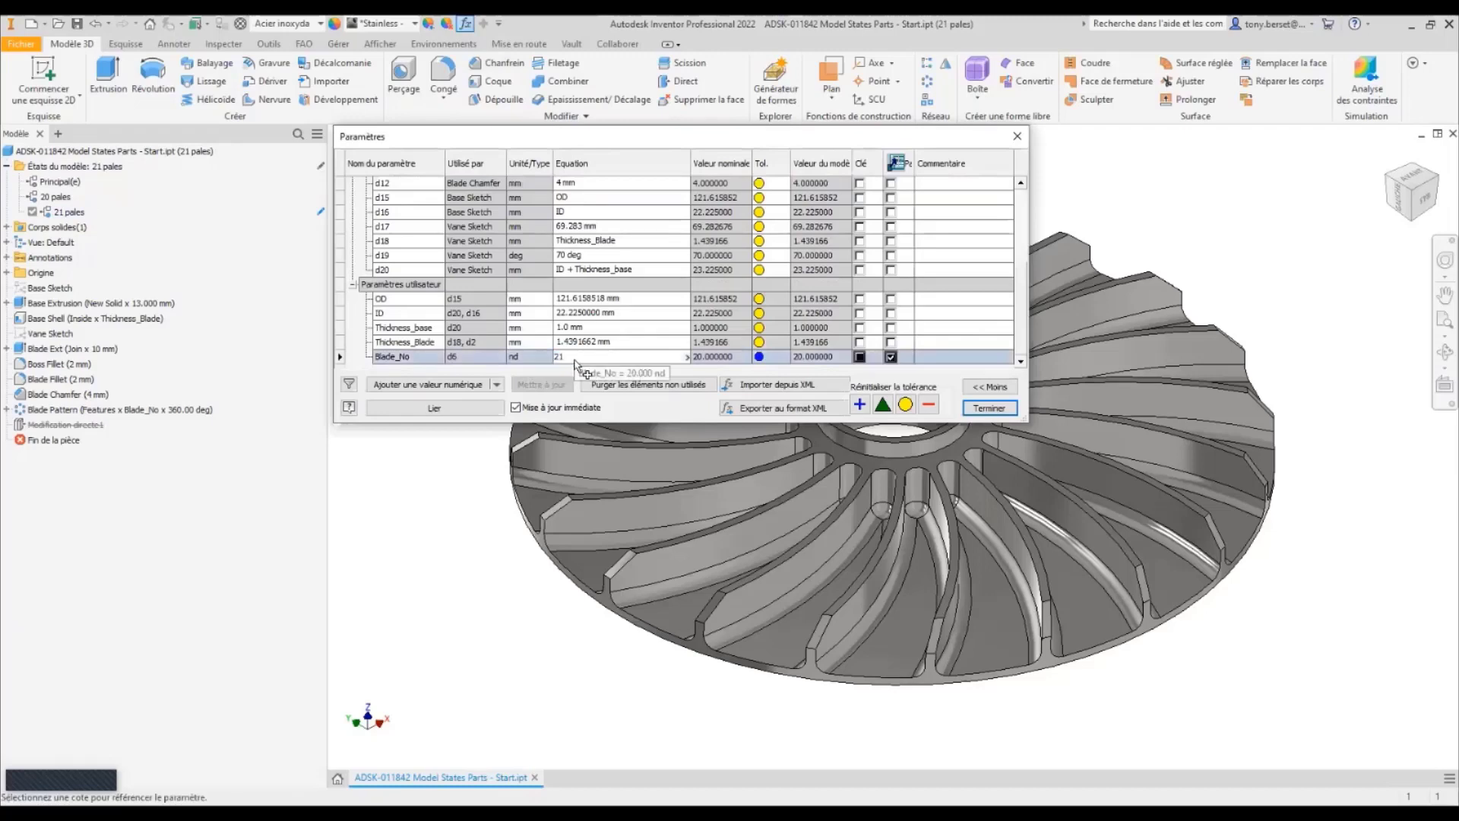
key("Return")
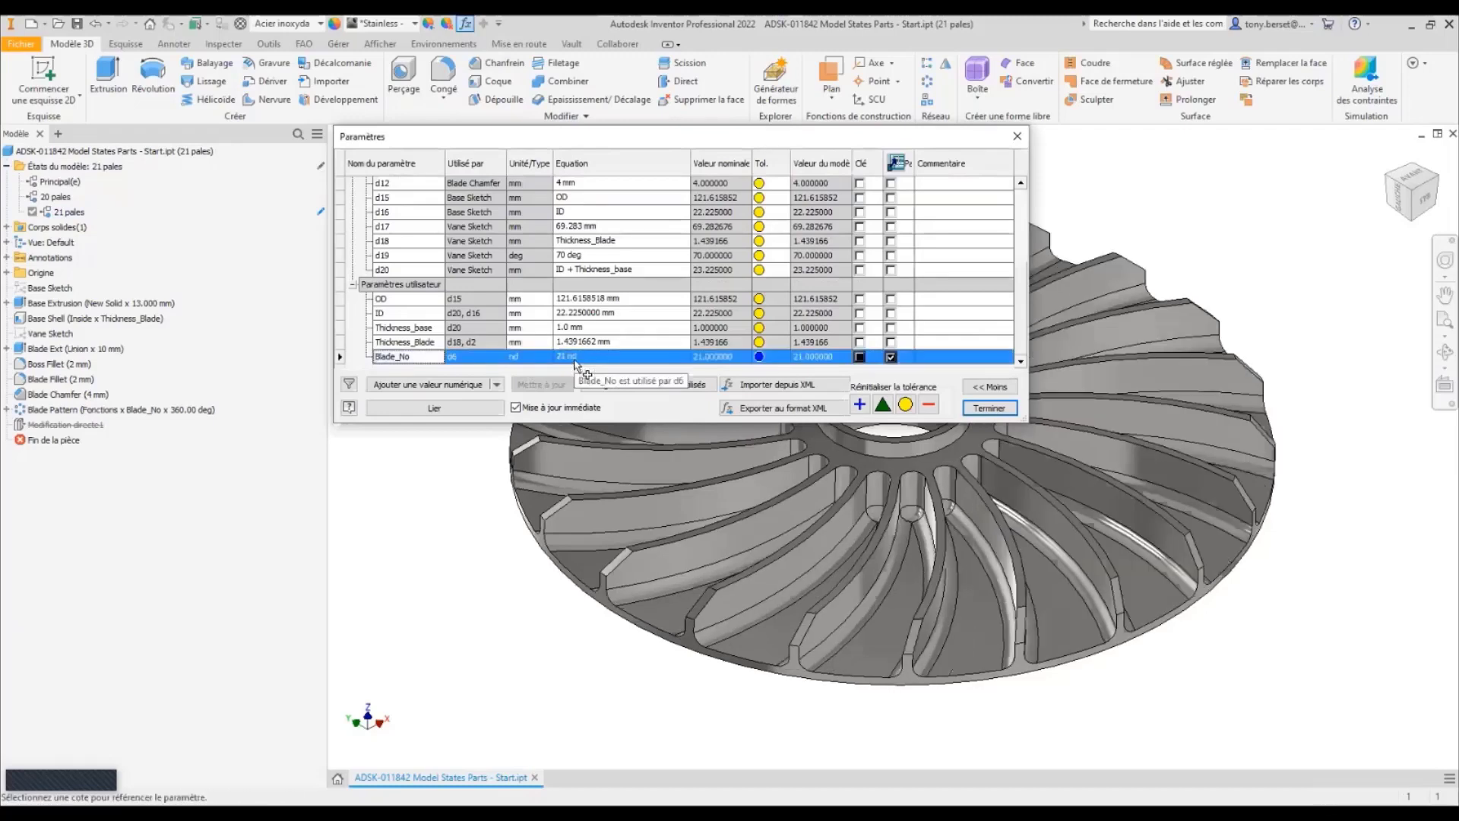
left_click(988, 409)
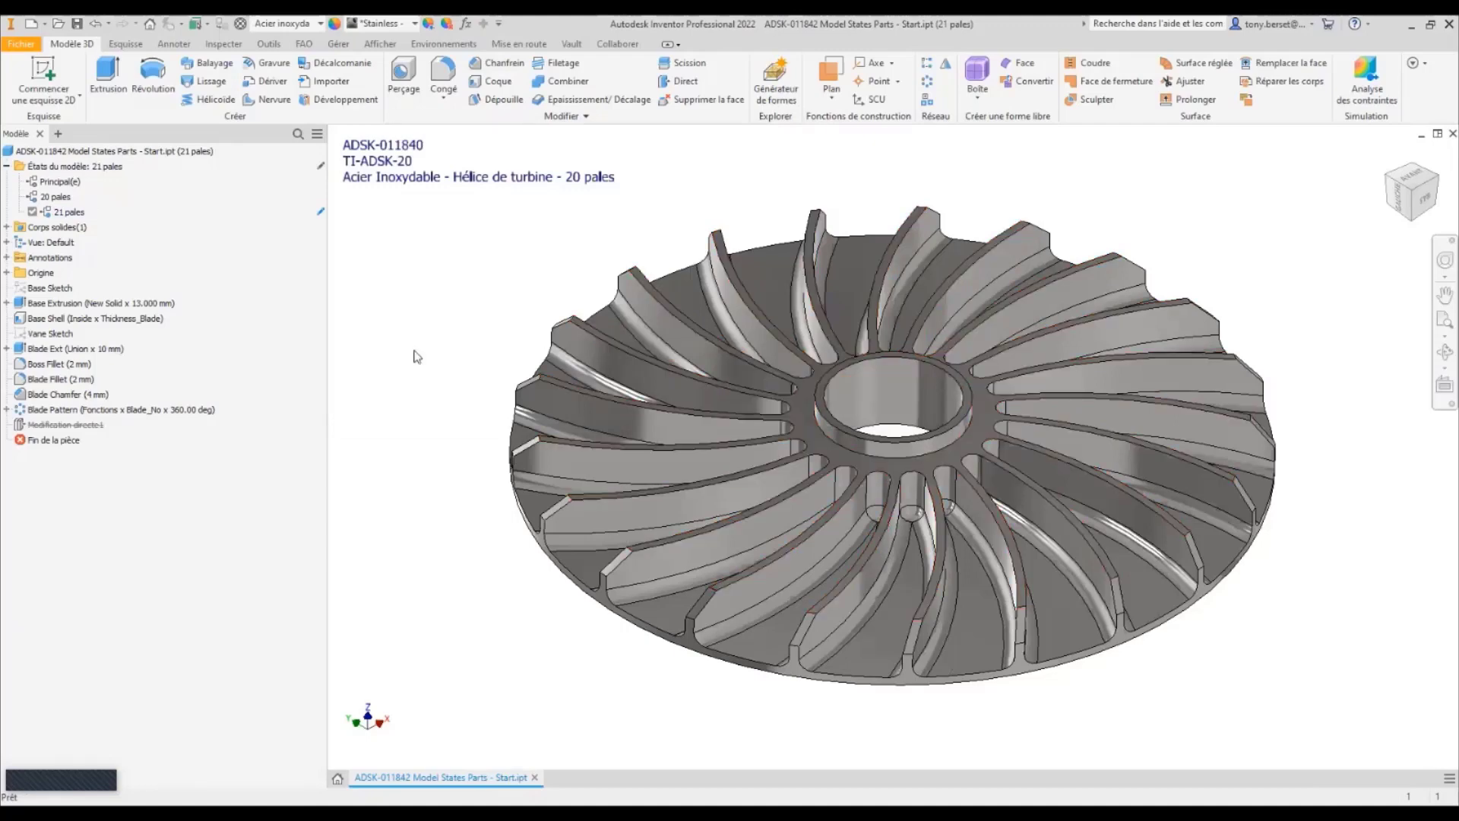
In the 21 pales state's iProperties, set the stock number to TI-ADSK-21 and the description to Acier Inoxydable - Hélice de turbine - 21 pales.
double_click(72, 212)
right_click(80, 215)
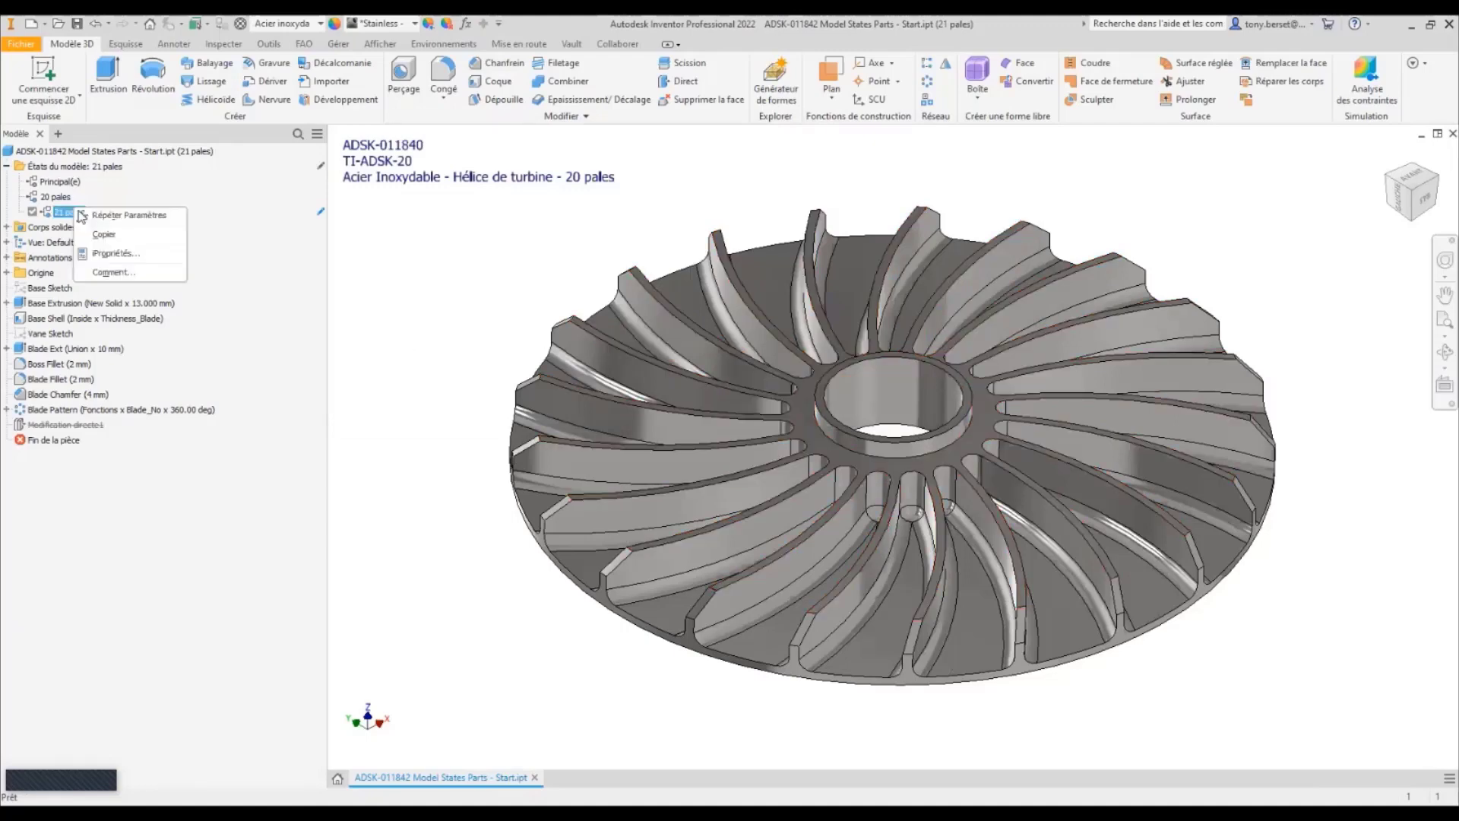
left_click(103, 255)
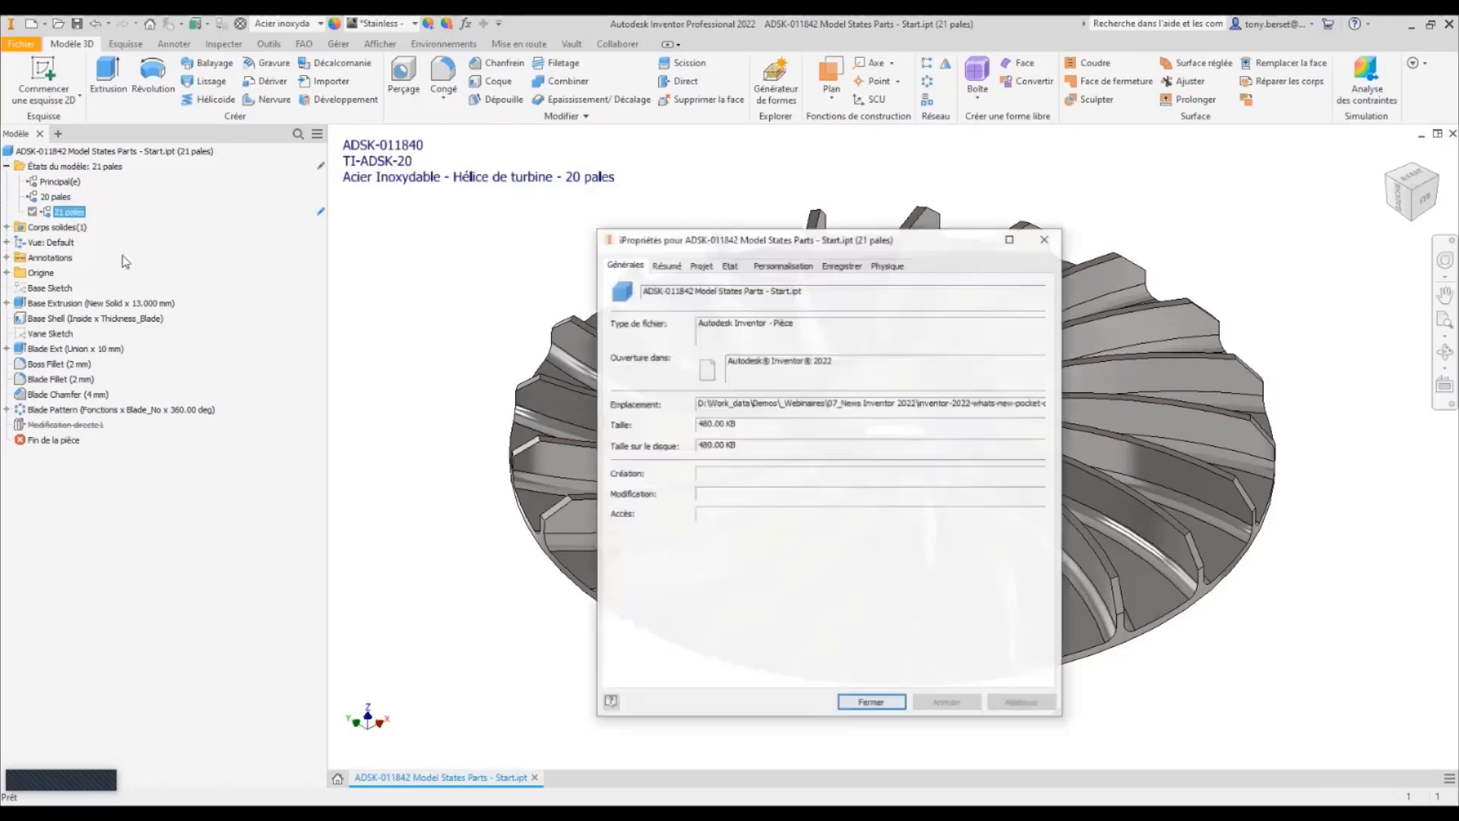
left_click(703, 265)
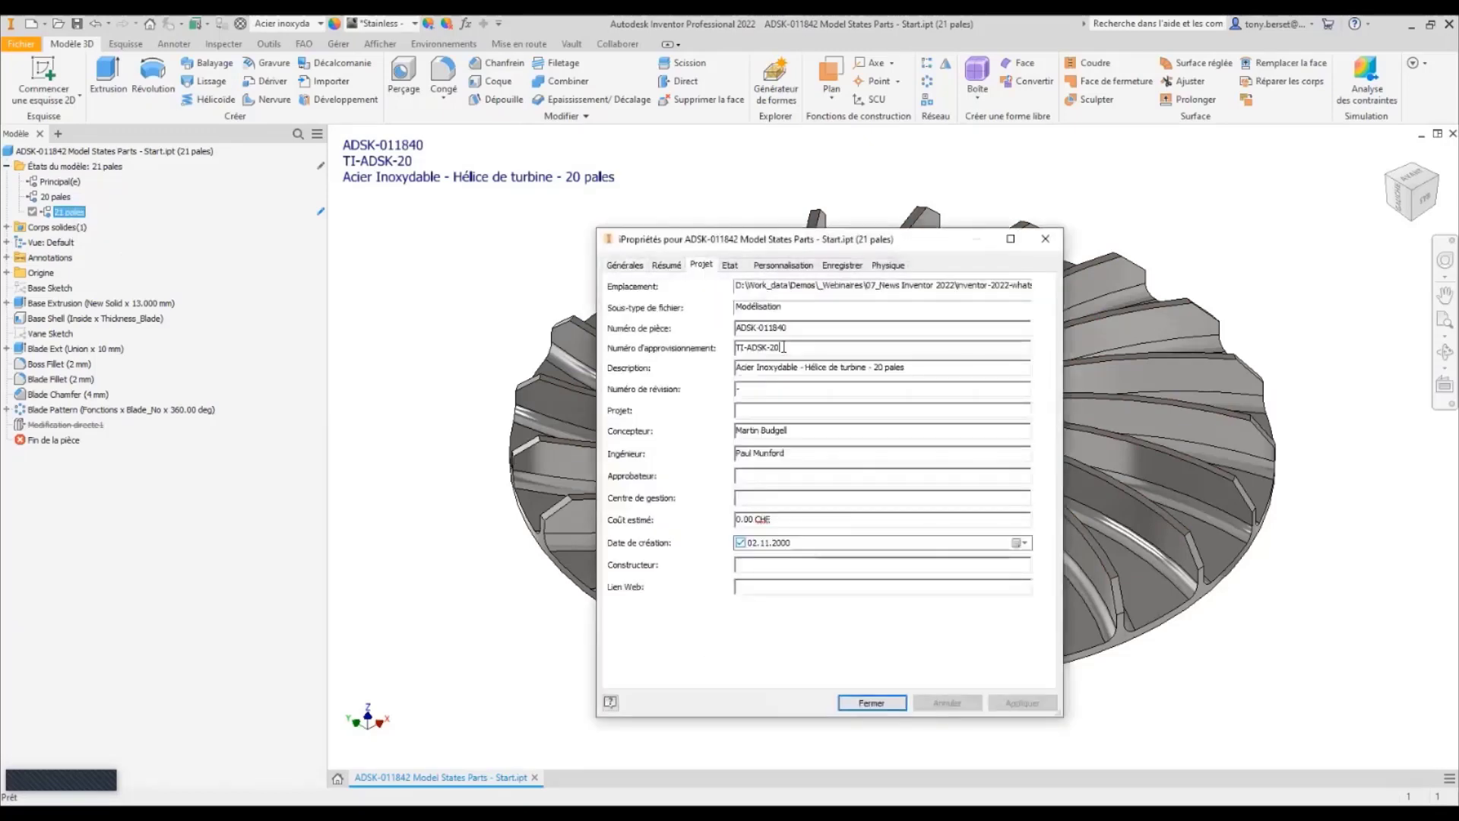
double_click(782, 347)
type("21")
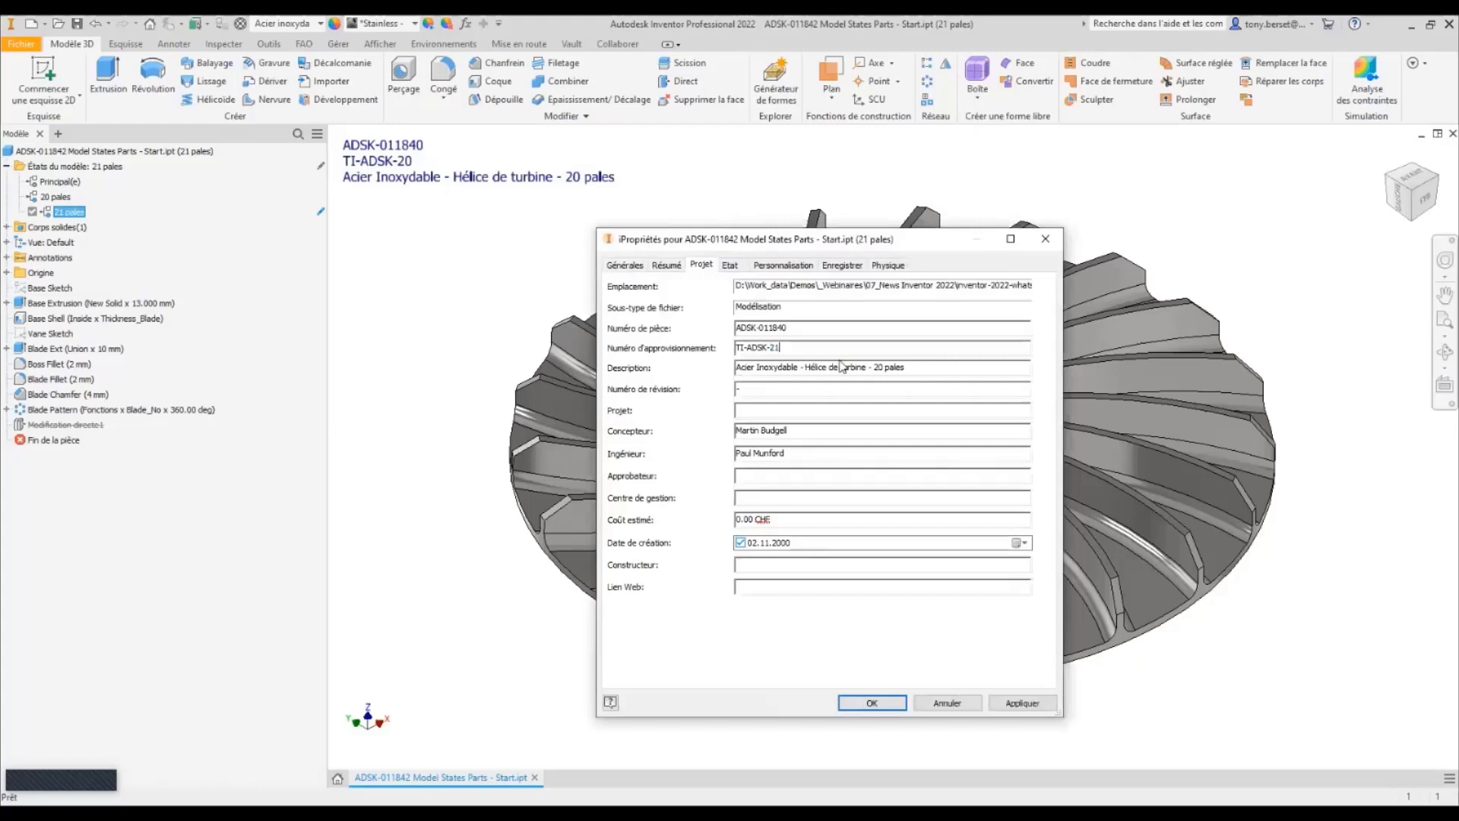
double_click(882, 366)
type("21")
left_click(867, 701)
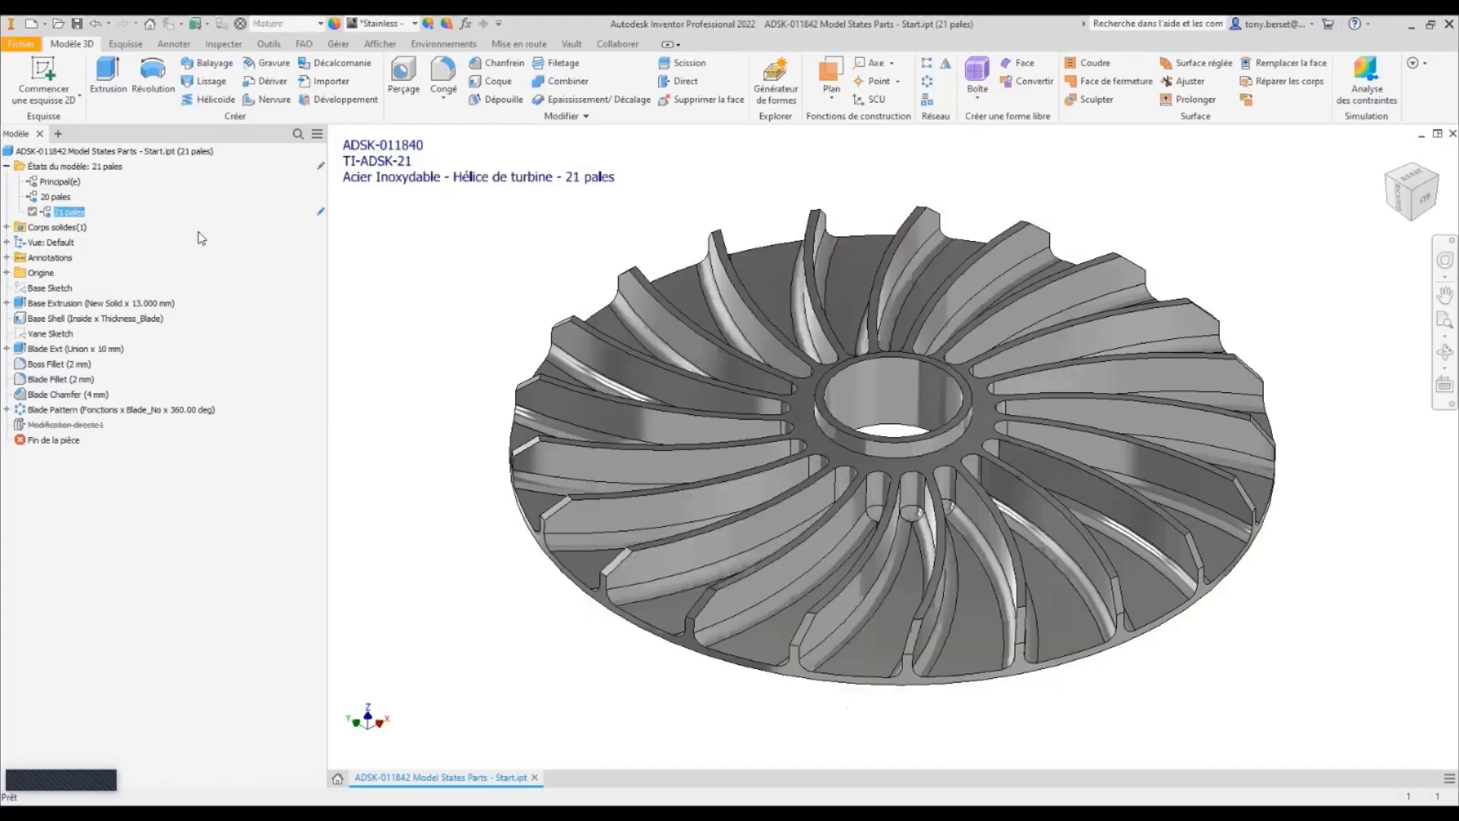
Compare the two blade-count variants by activating the 20 pales model state and returning to 21 pales.
double_click(31, 199)
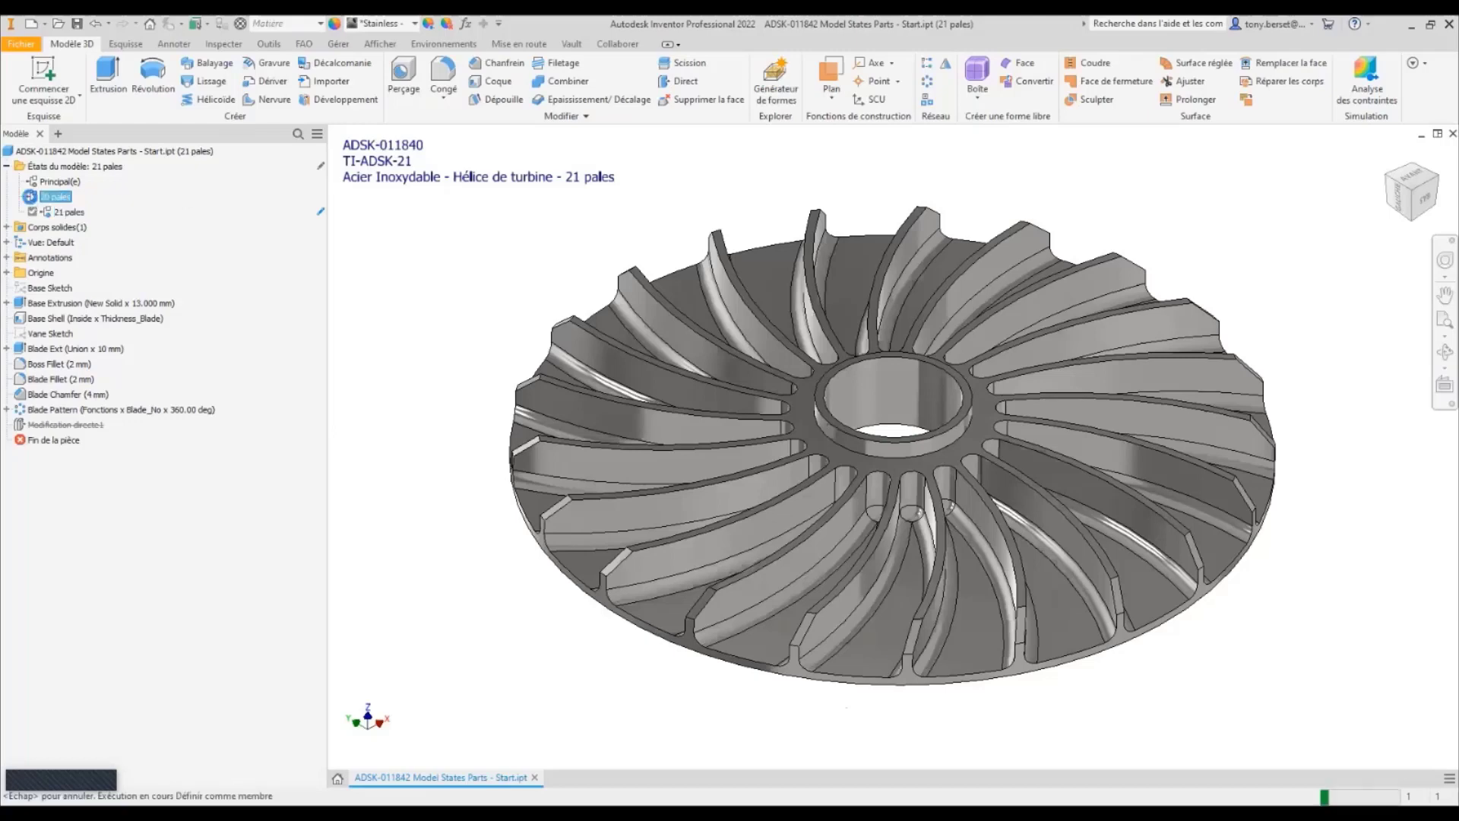
left_click(33, 213)
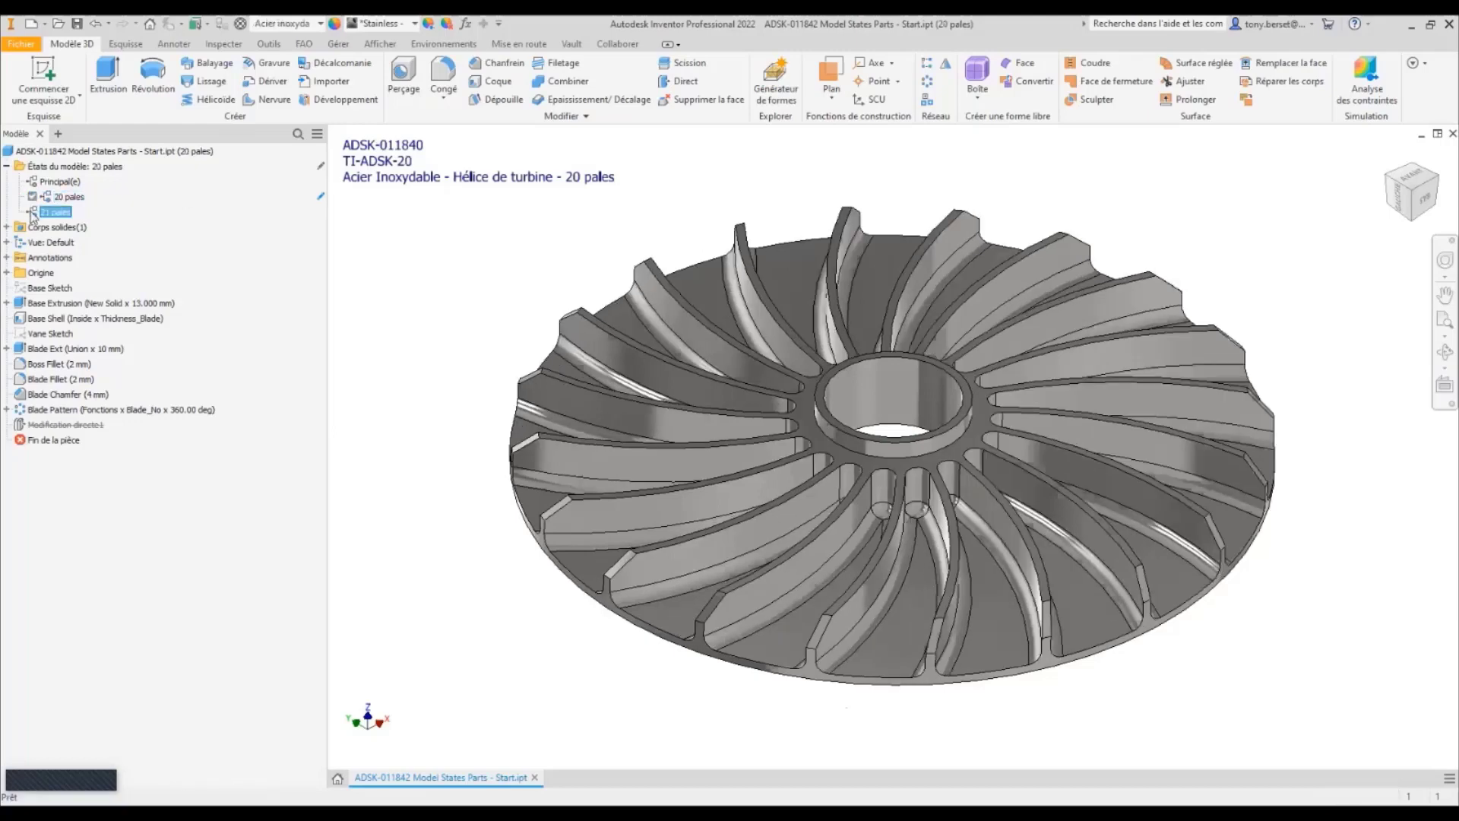
double_click(32, 214)
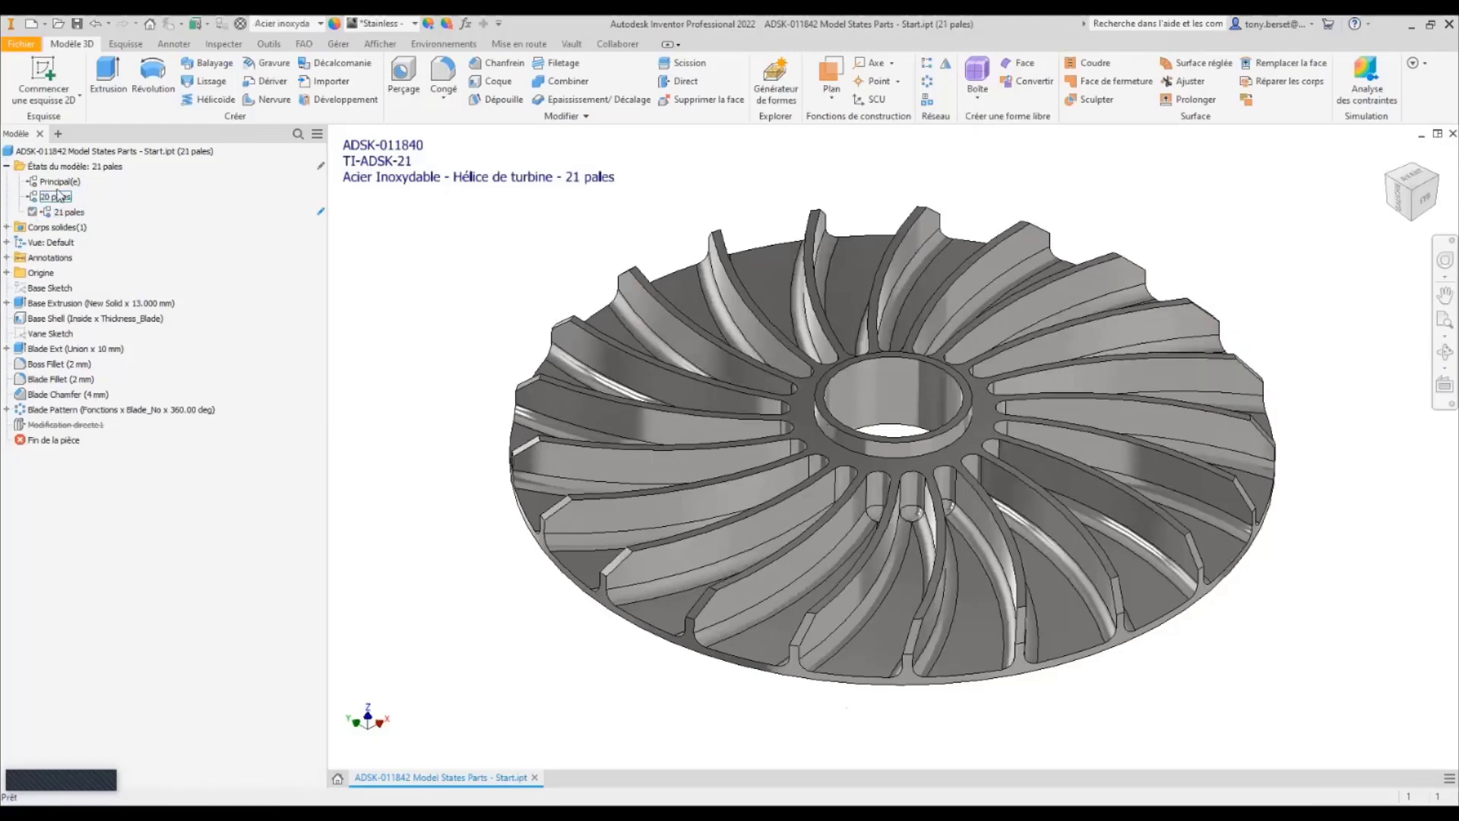
Open the turbine part's model states for editing in an Excel spreadsheet and fit all column widths to their contents.
right_click(64, 169)
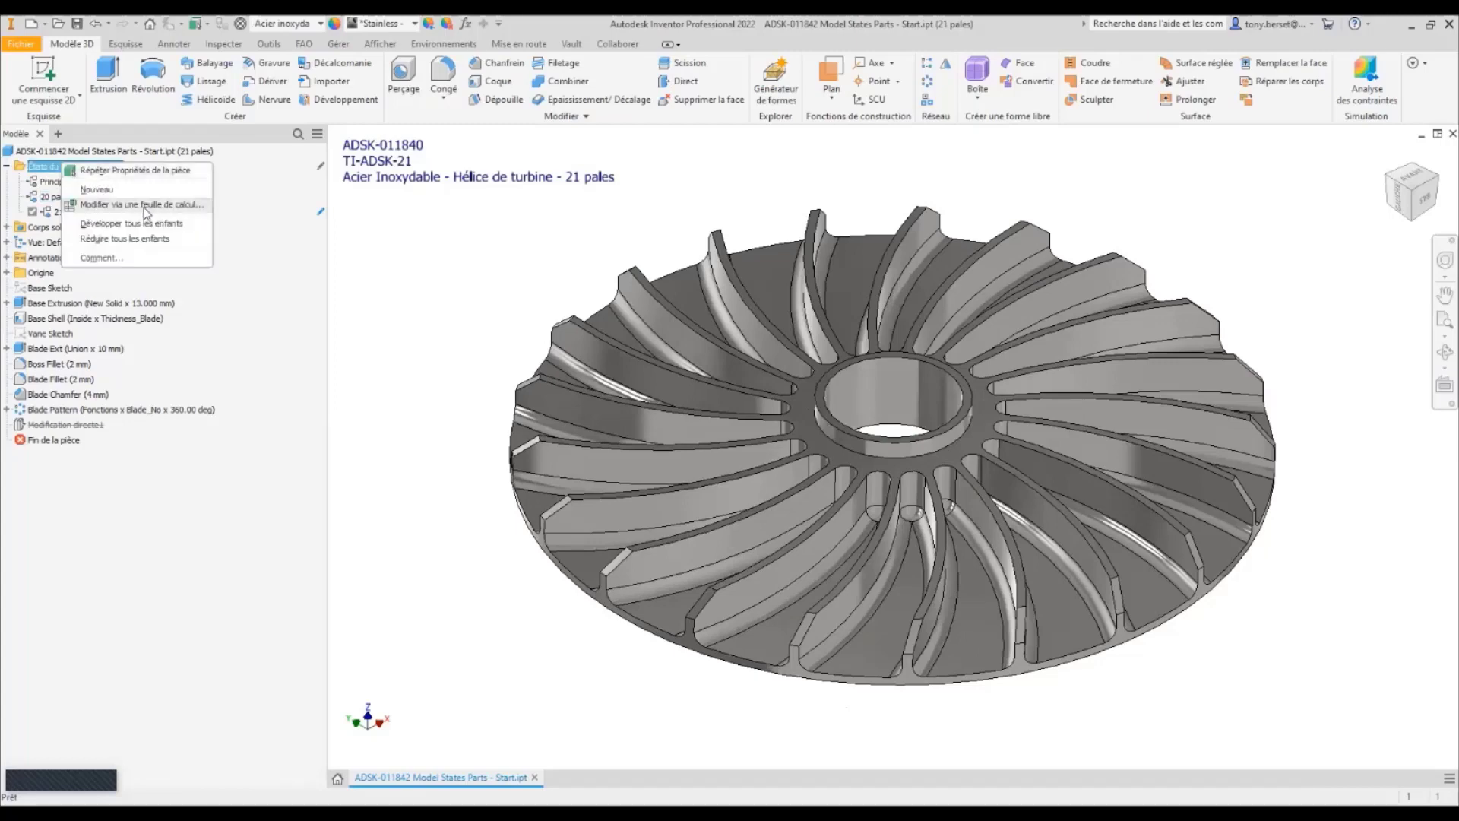
left_click(147, 207)
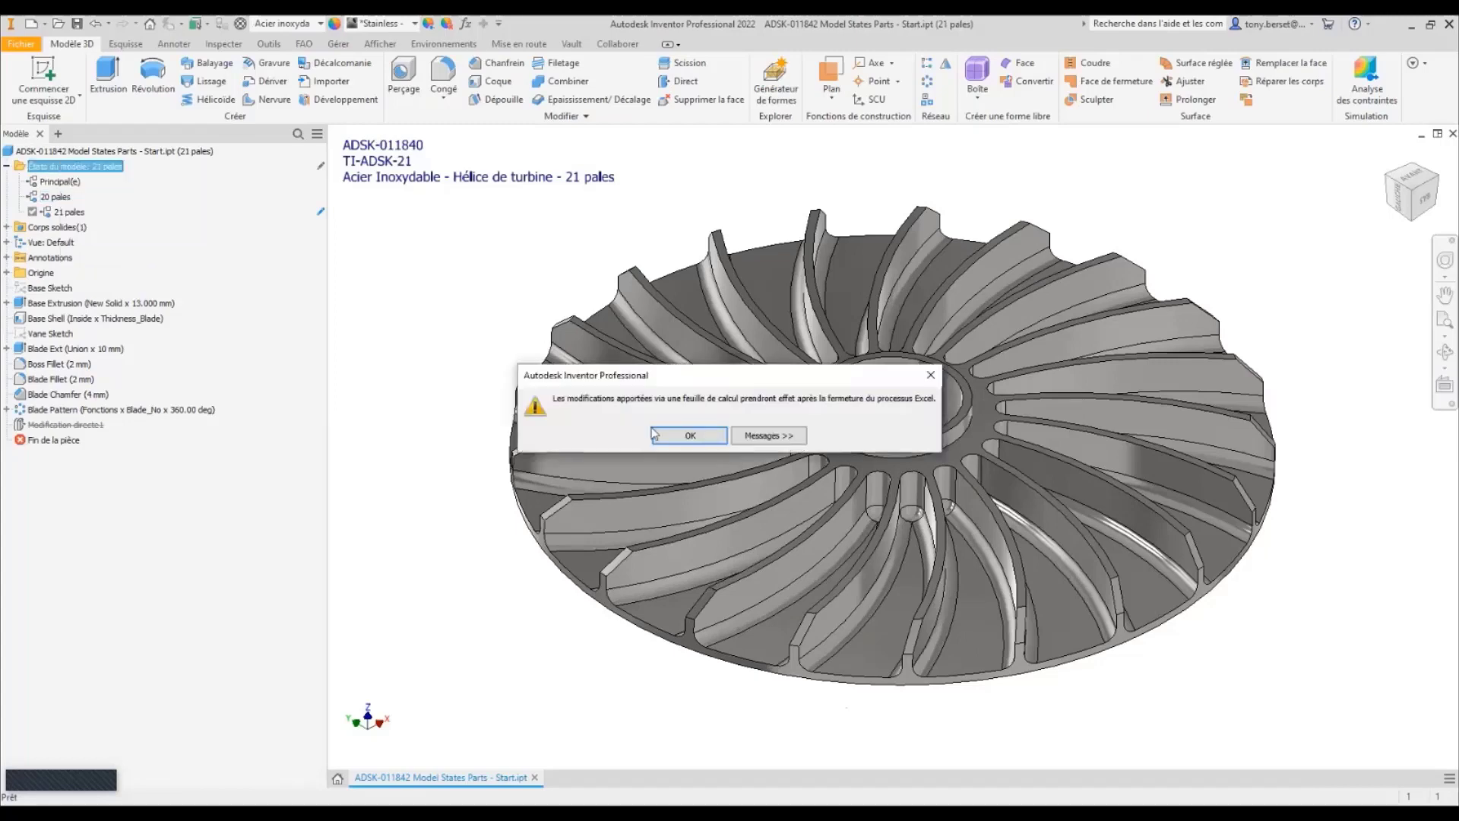
left_click(655, 434)
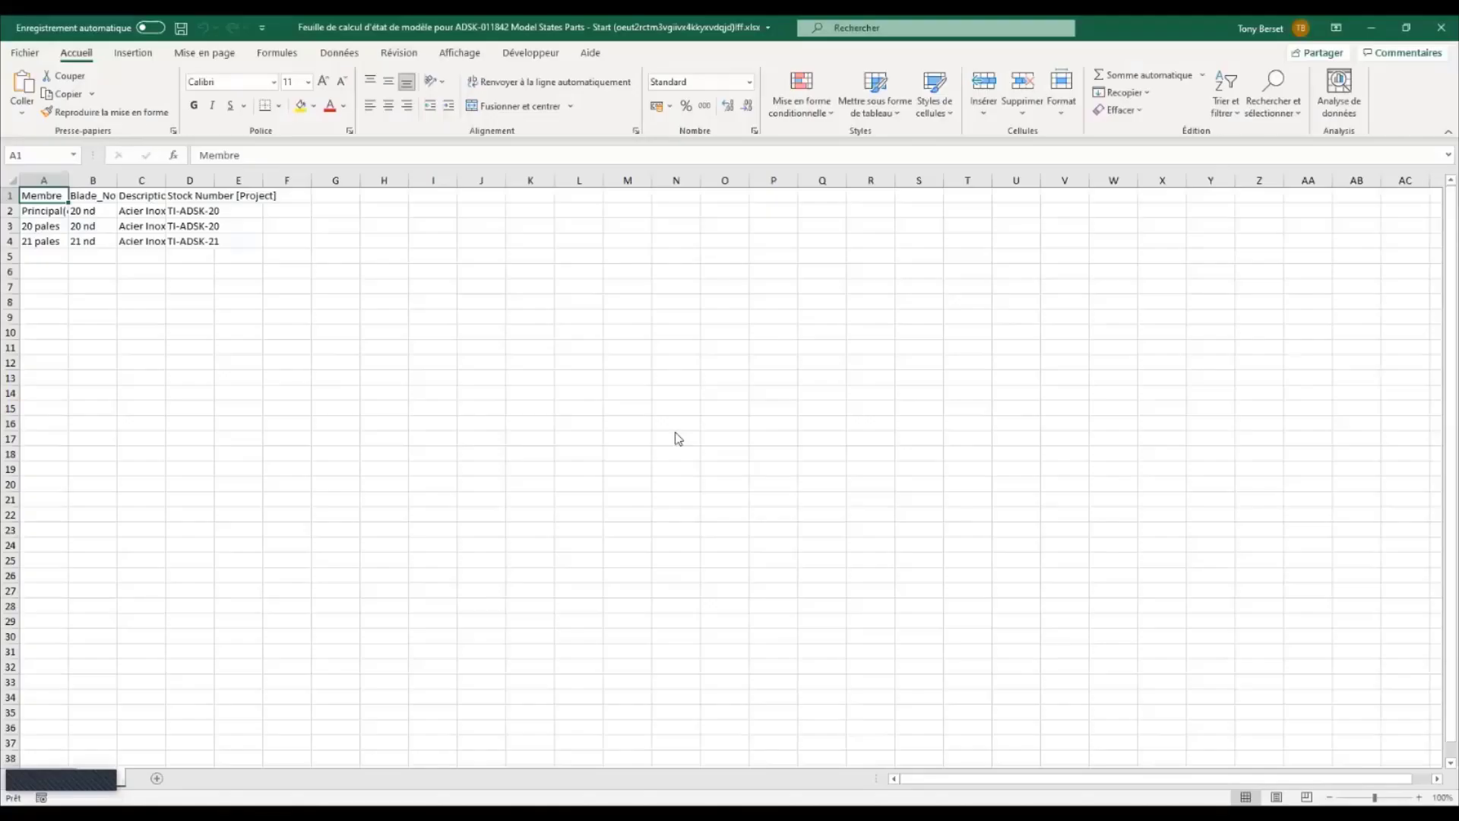
key("ctrl+a")
double_click(68, 179)
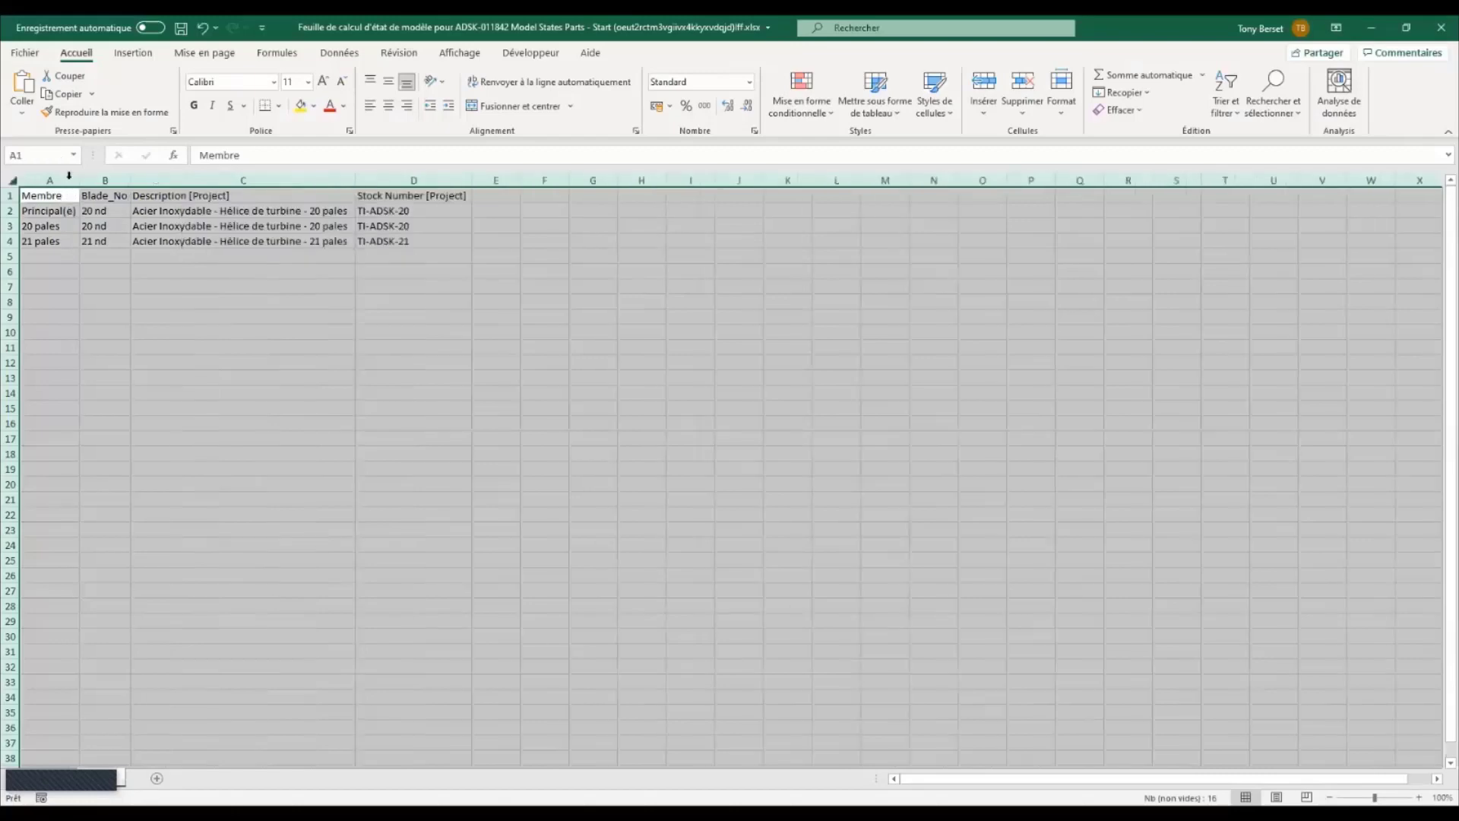
left_click(126, 308)
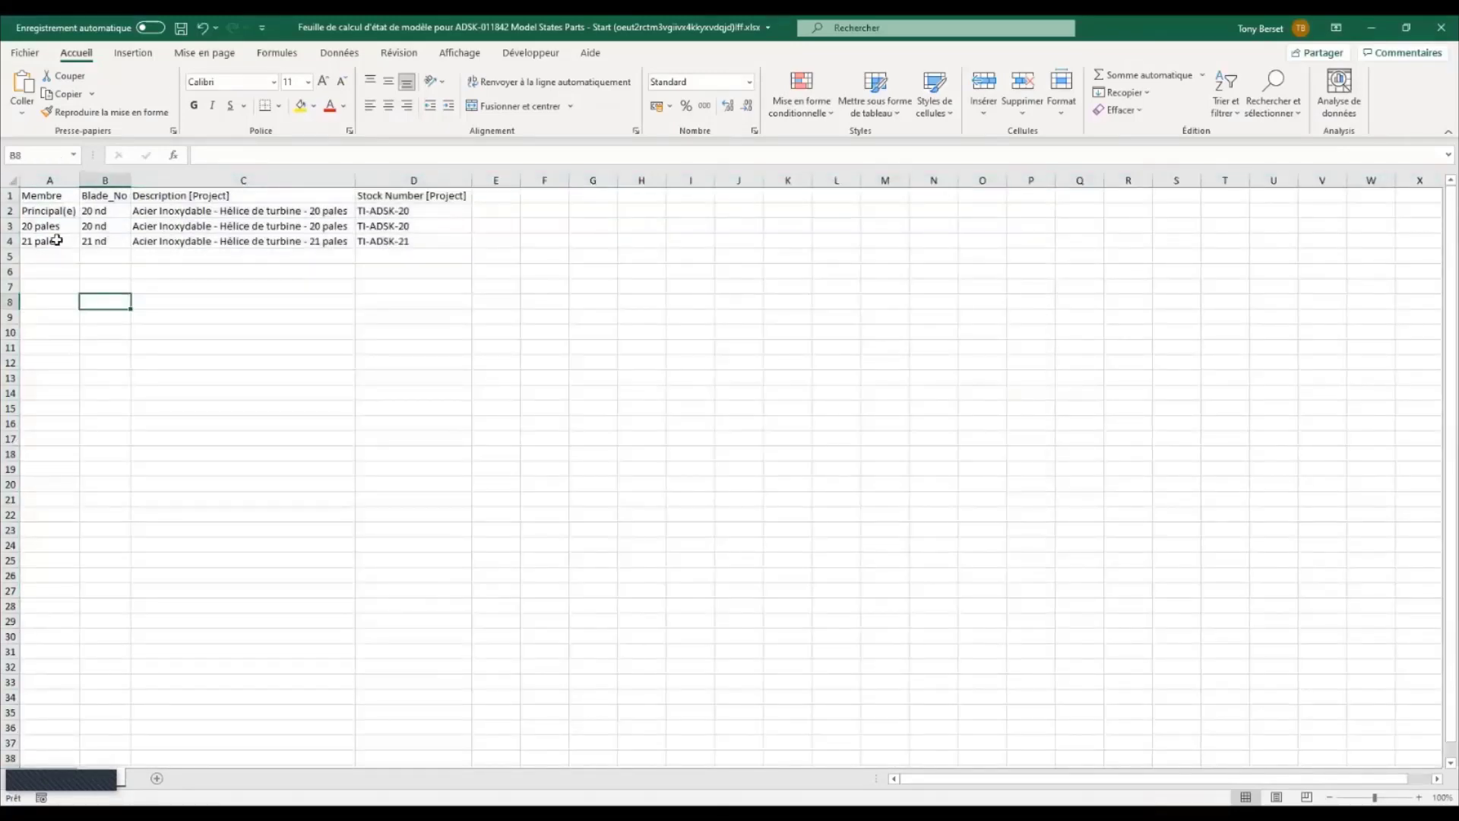
Extend the 21 pales row, A4 to D4, as a fill series down to row 8 to add members up to 25 pales.
left_click(57, 240)
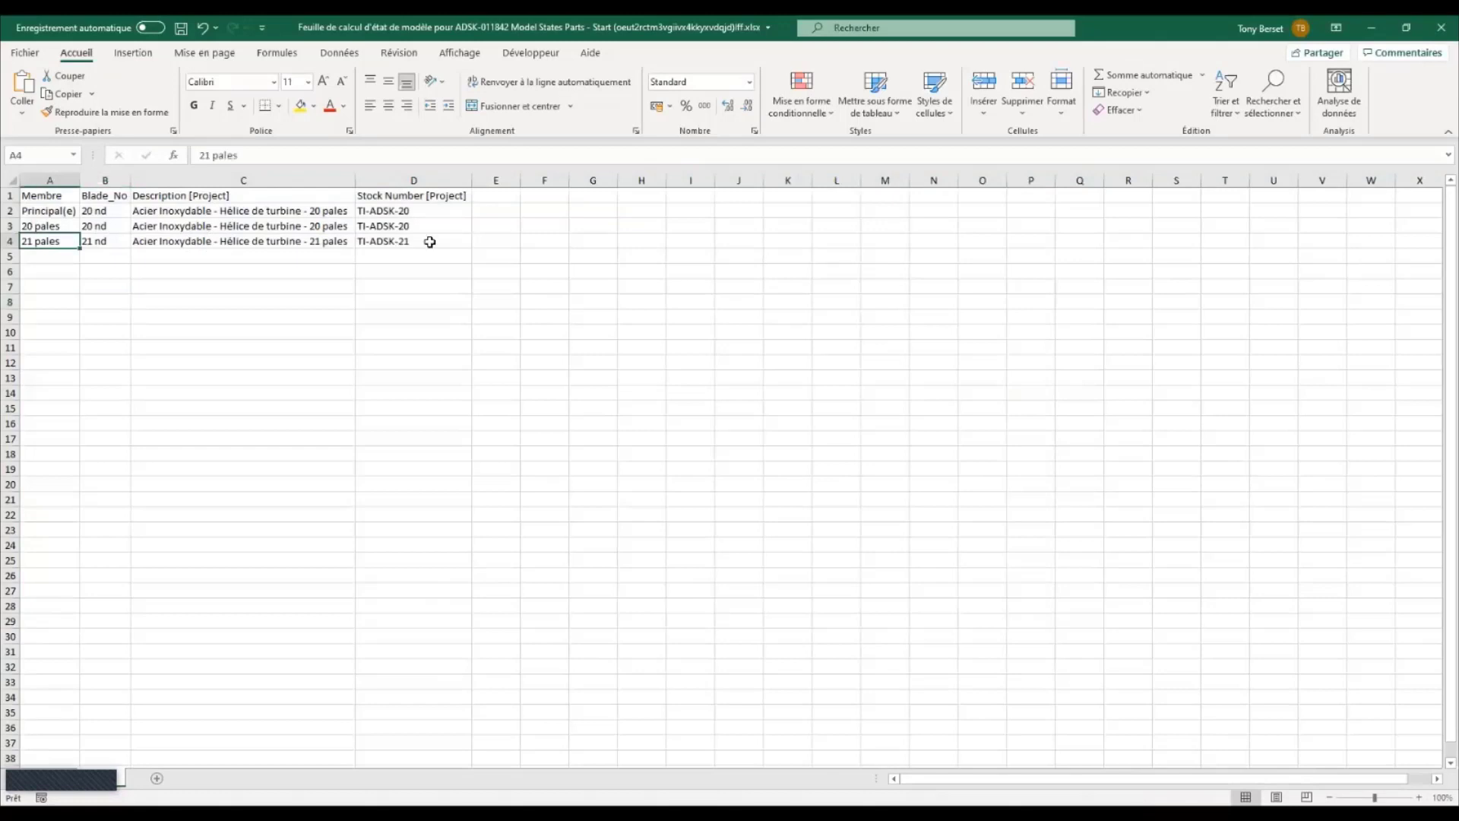
left_click(429, 241, "shift")
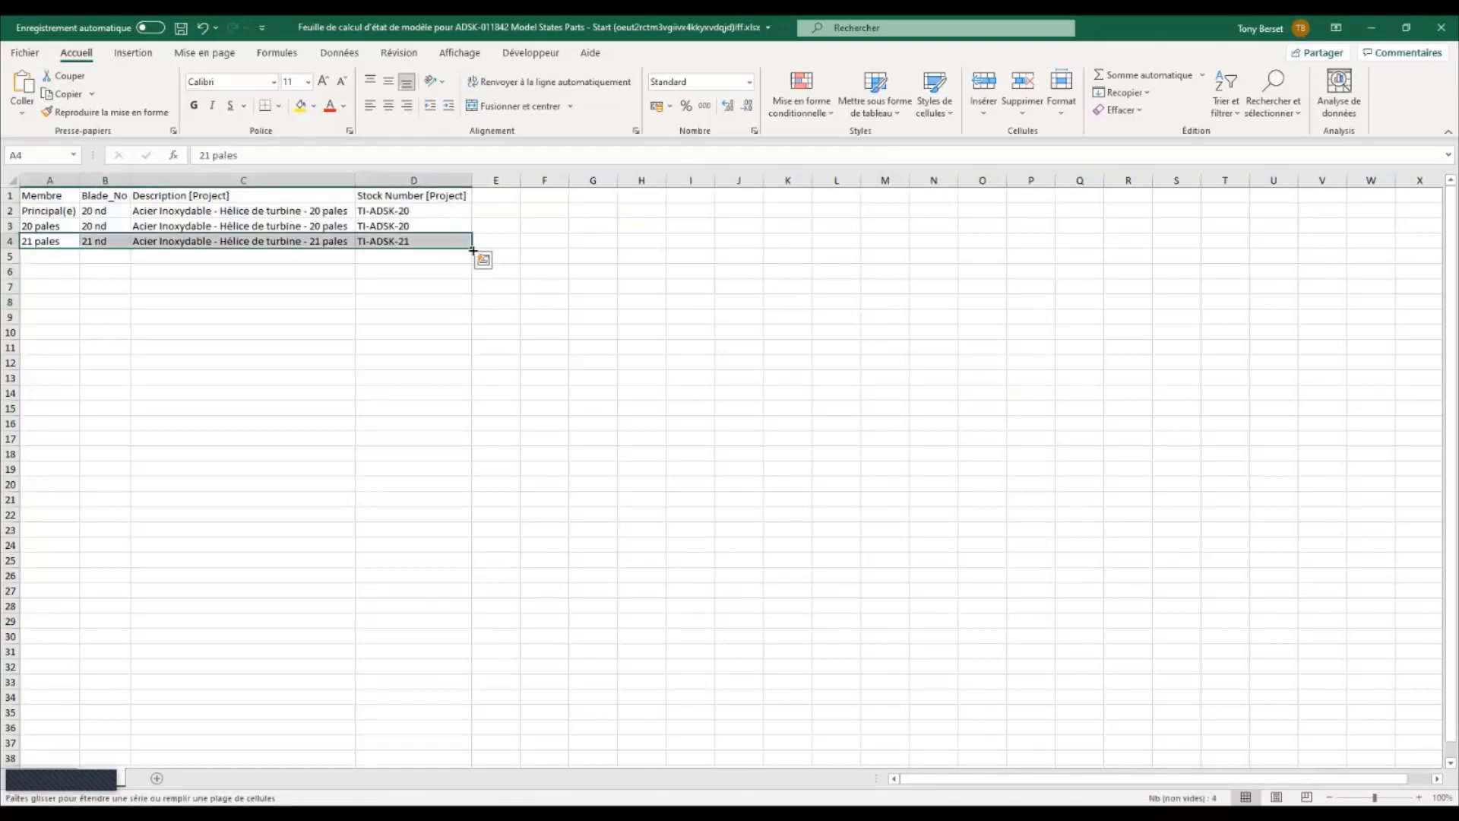
left_click_drag(472, 250, 466, 314)
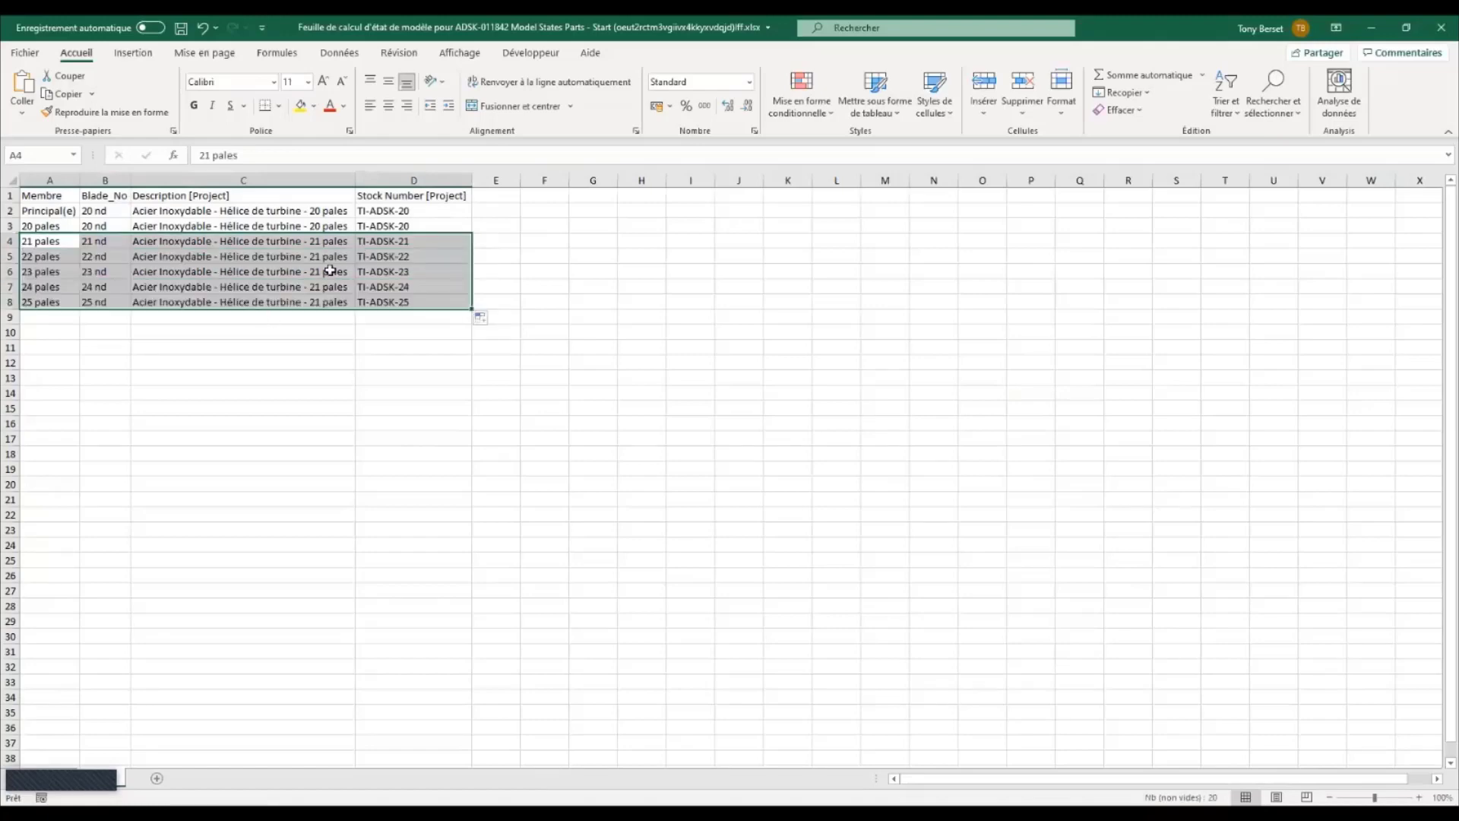
Correct the blade counts in the descriptions of cells C5 and C6 to 22 pales and 23 pales.
left_click(320, 257)
double_click(320, 258)
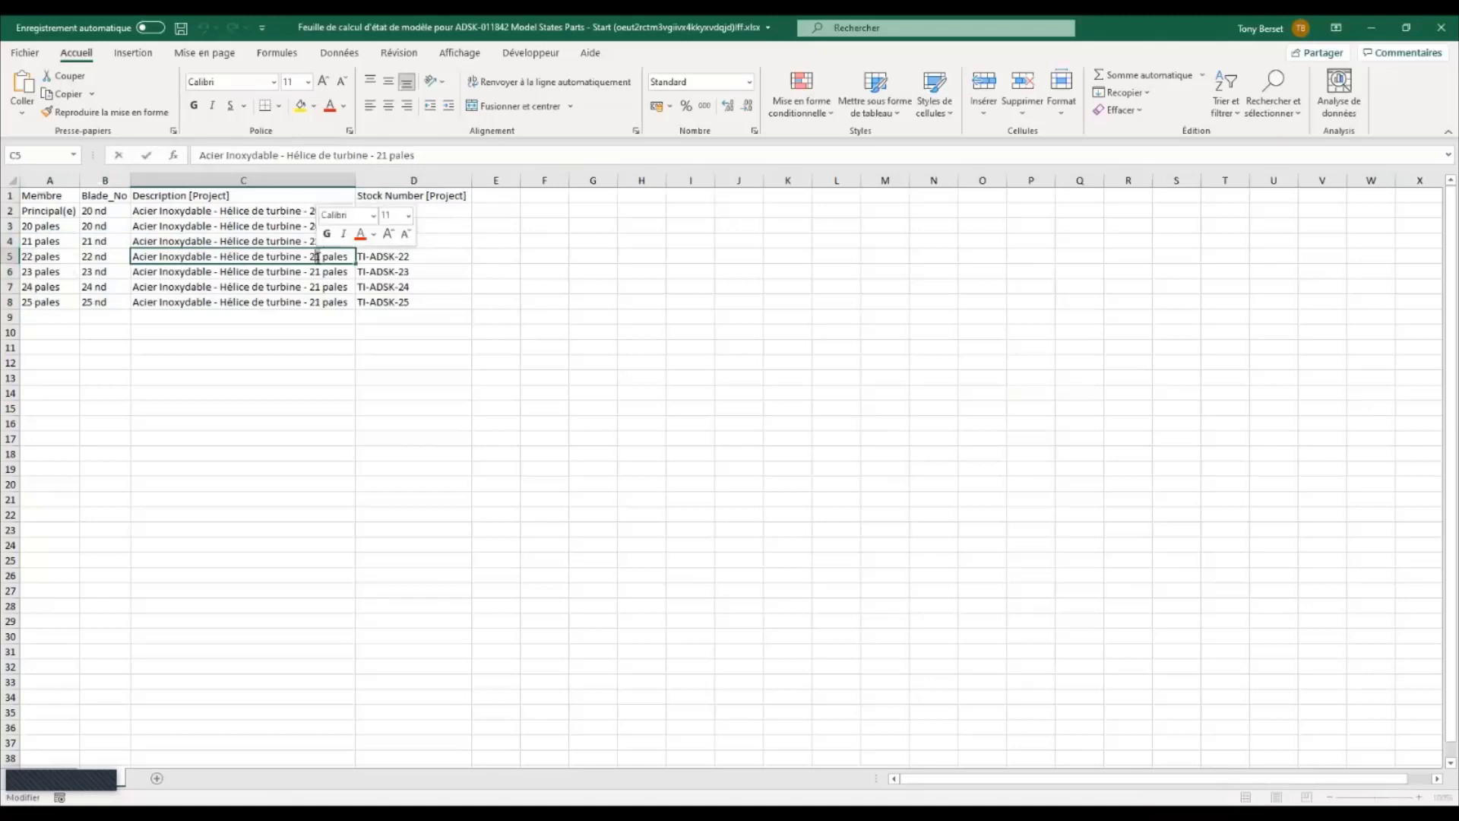
key("Delete")
type("2")
key("Return")
double_click(319, 271)
key("Delete")
type("3")
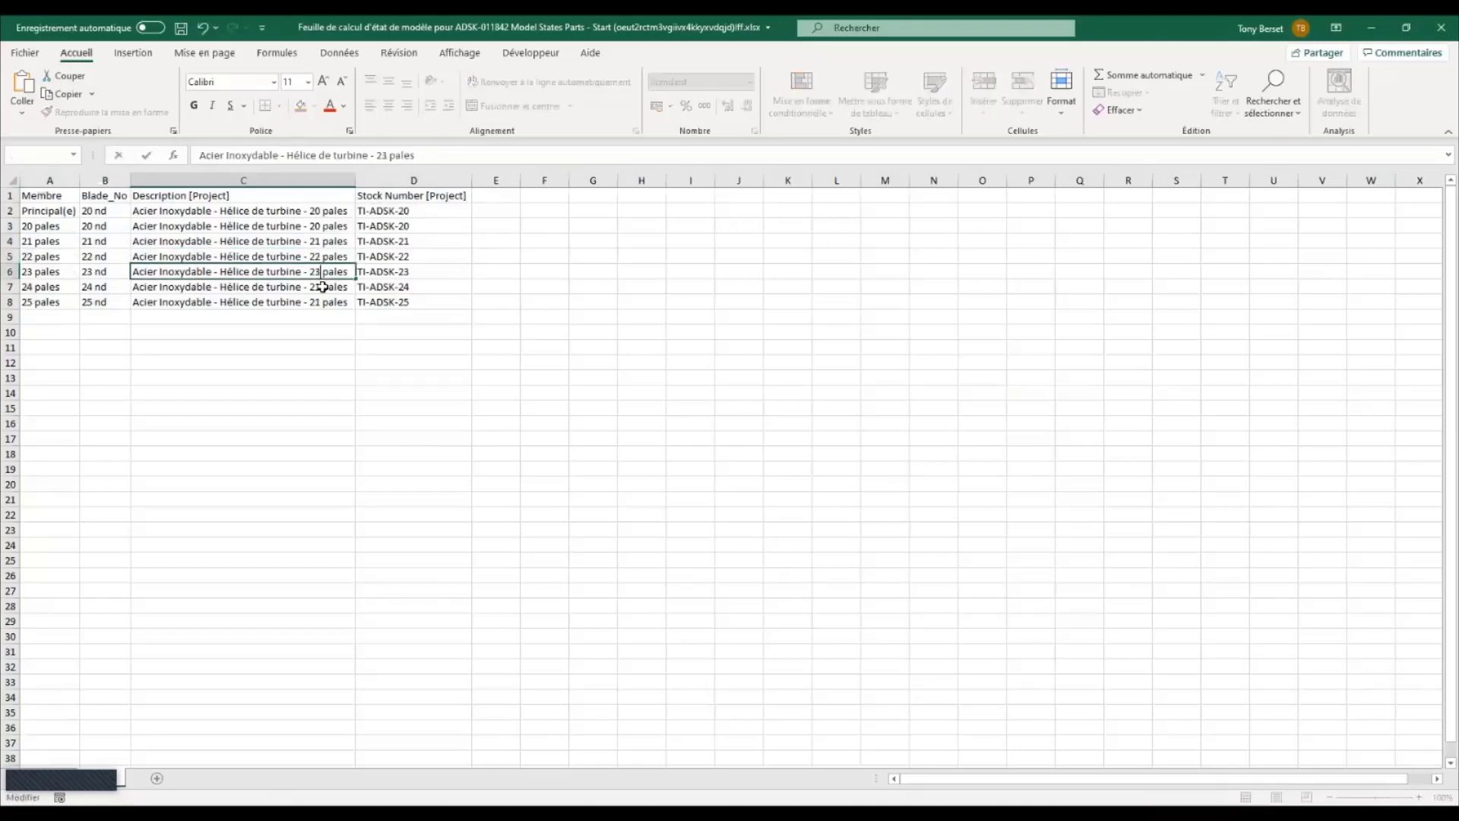
key("Return")
Correct the descriptions in C7 and C8 to 24 pales and 25 pales, and save and close the spreadsheet.
double_click(317, 287)
key("Delete")
type("4")
key("Return")
double_click(323, 302)
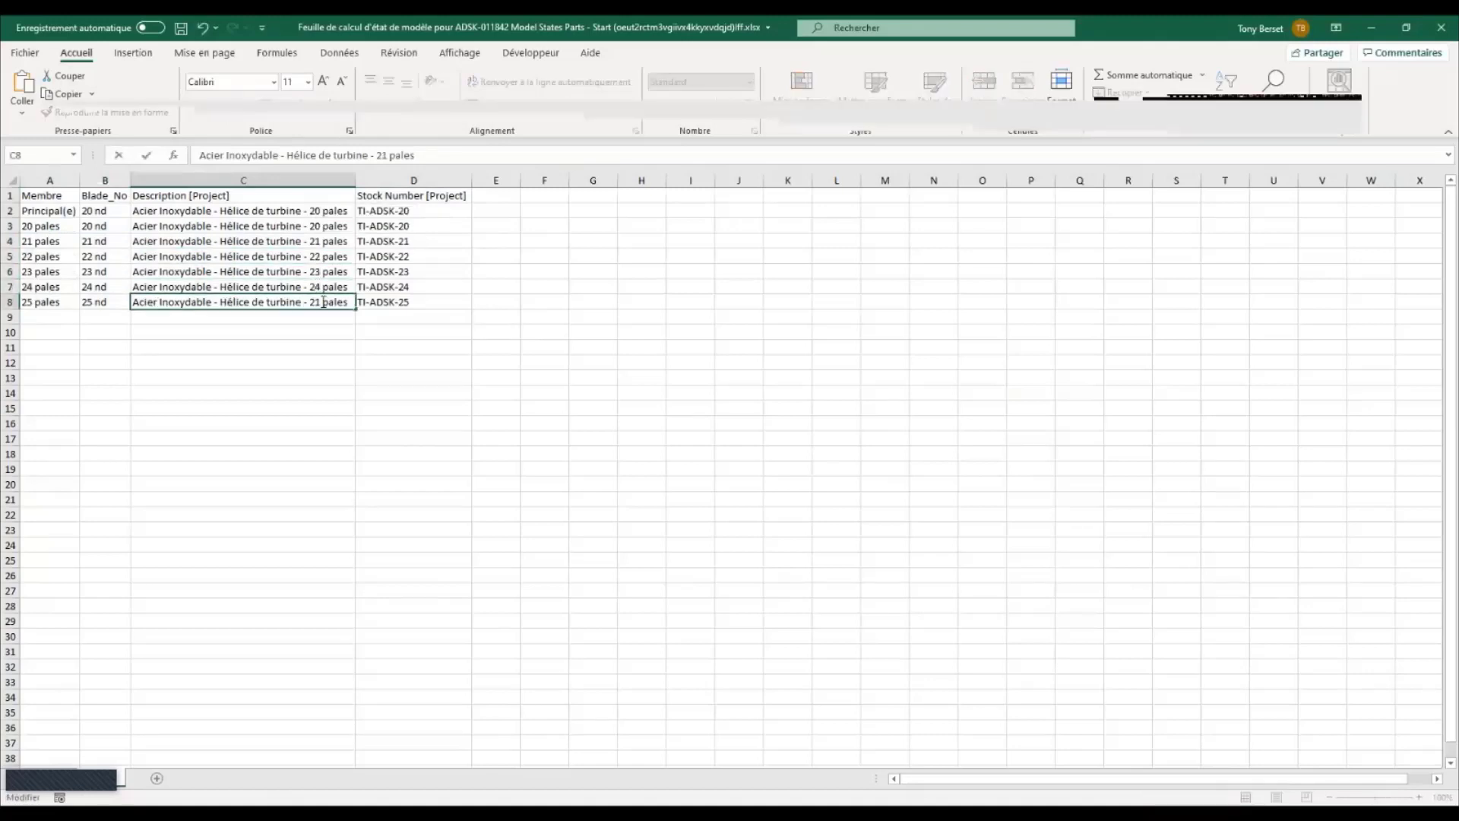
left_click_drag(323, 303, 317, 304)
type("5")
key("Return")
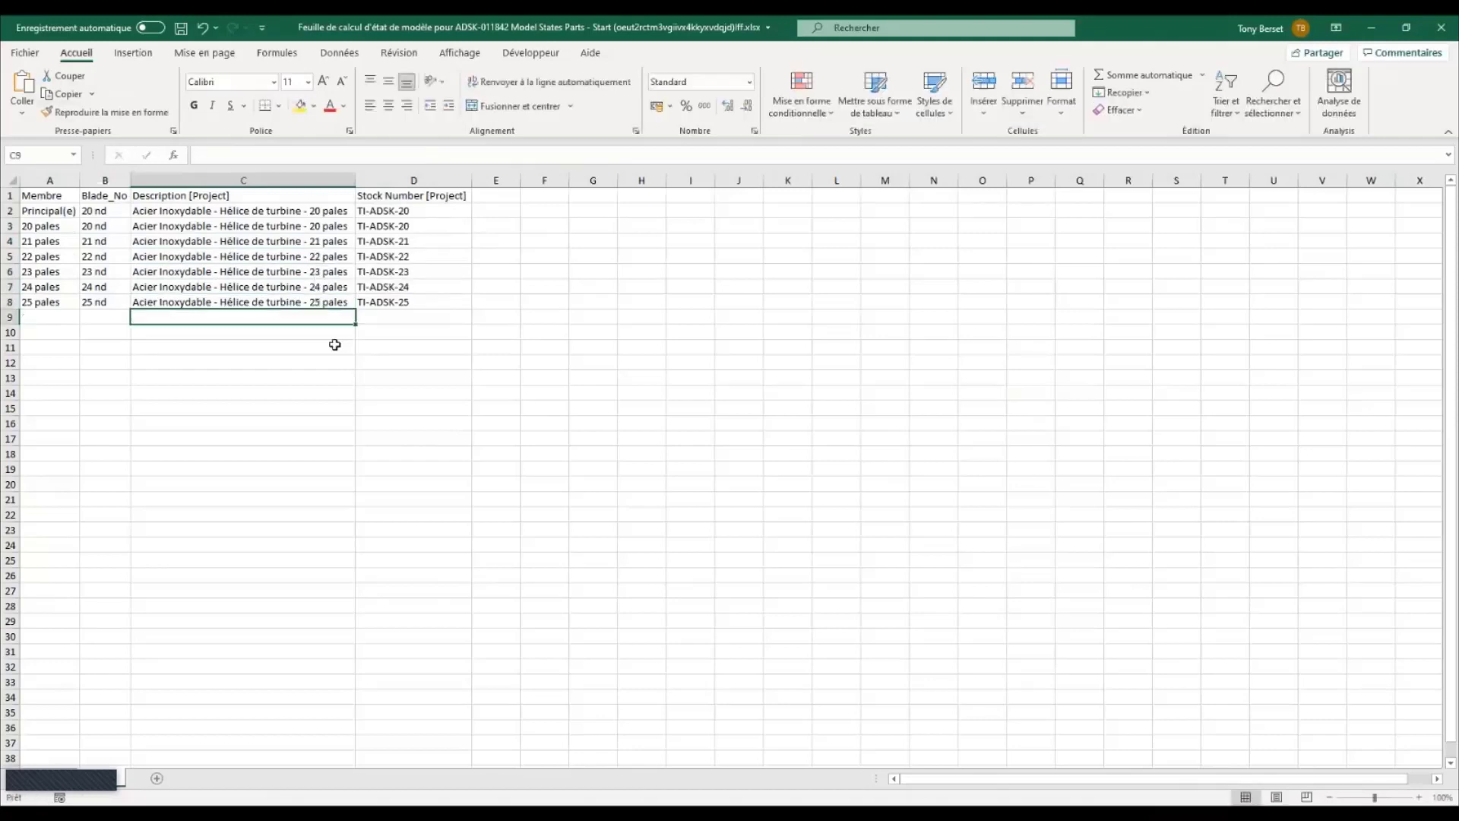
left_click(185, 31)
left_click(1431, 27)
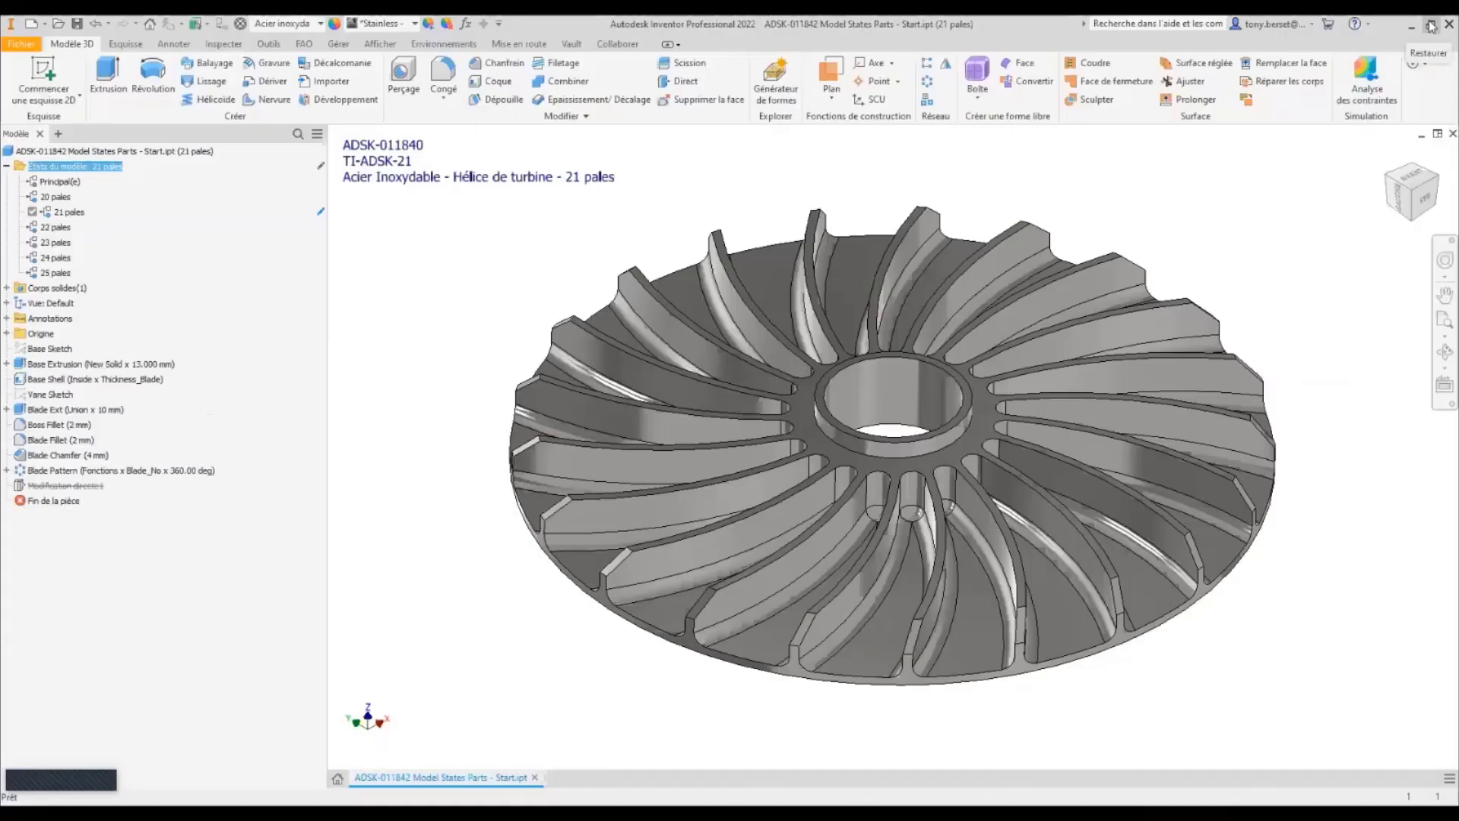
Review the blade-count variants in Inventor by activating the 22 pales, 23 pales, 25 pales and 20 pales model states in turn.
left_click(60, 229)
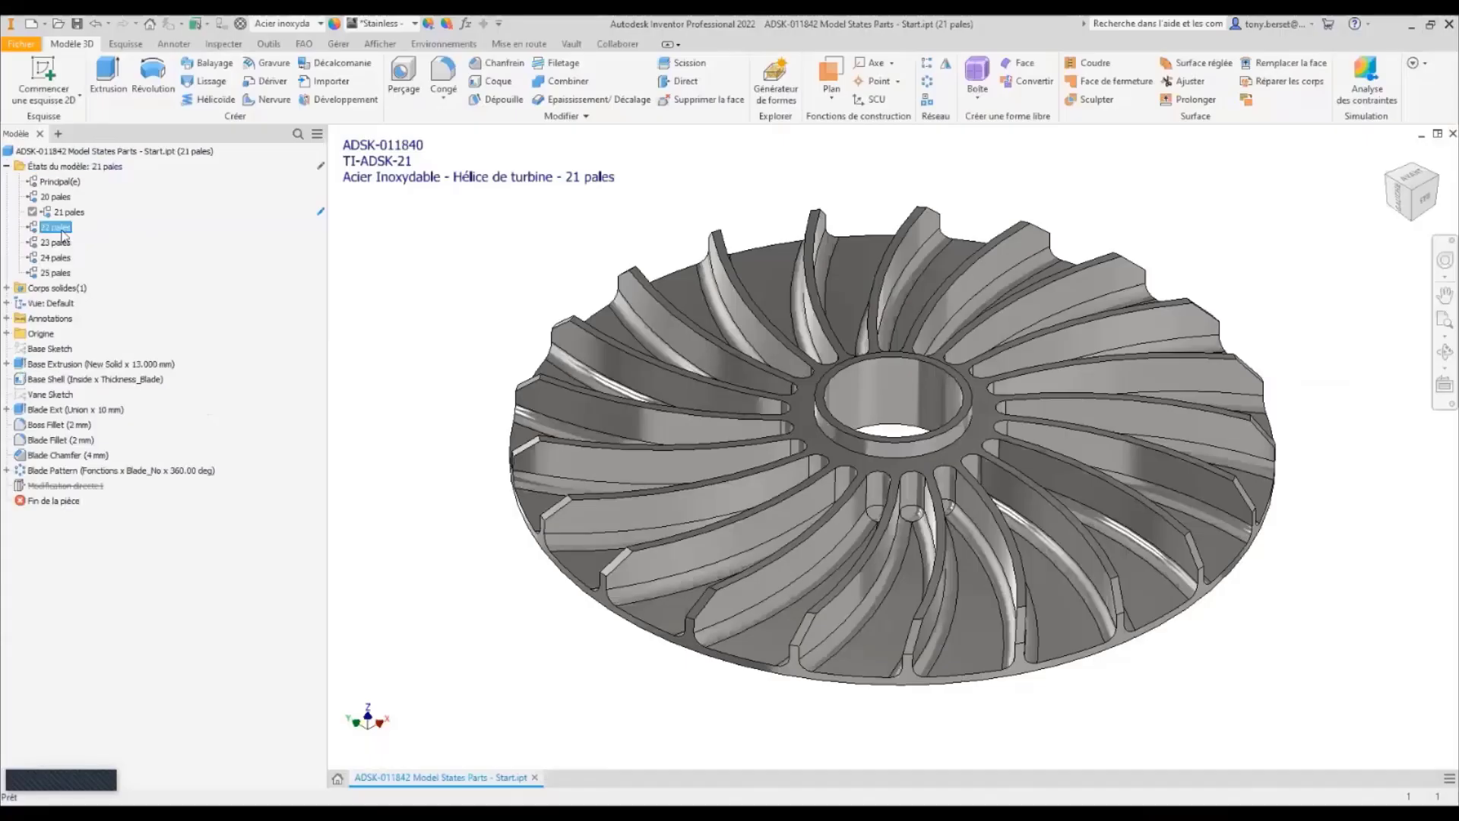
double_click(61, 229)
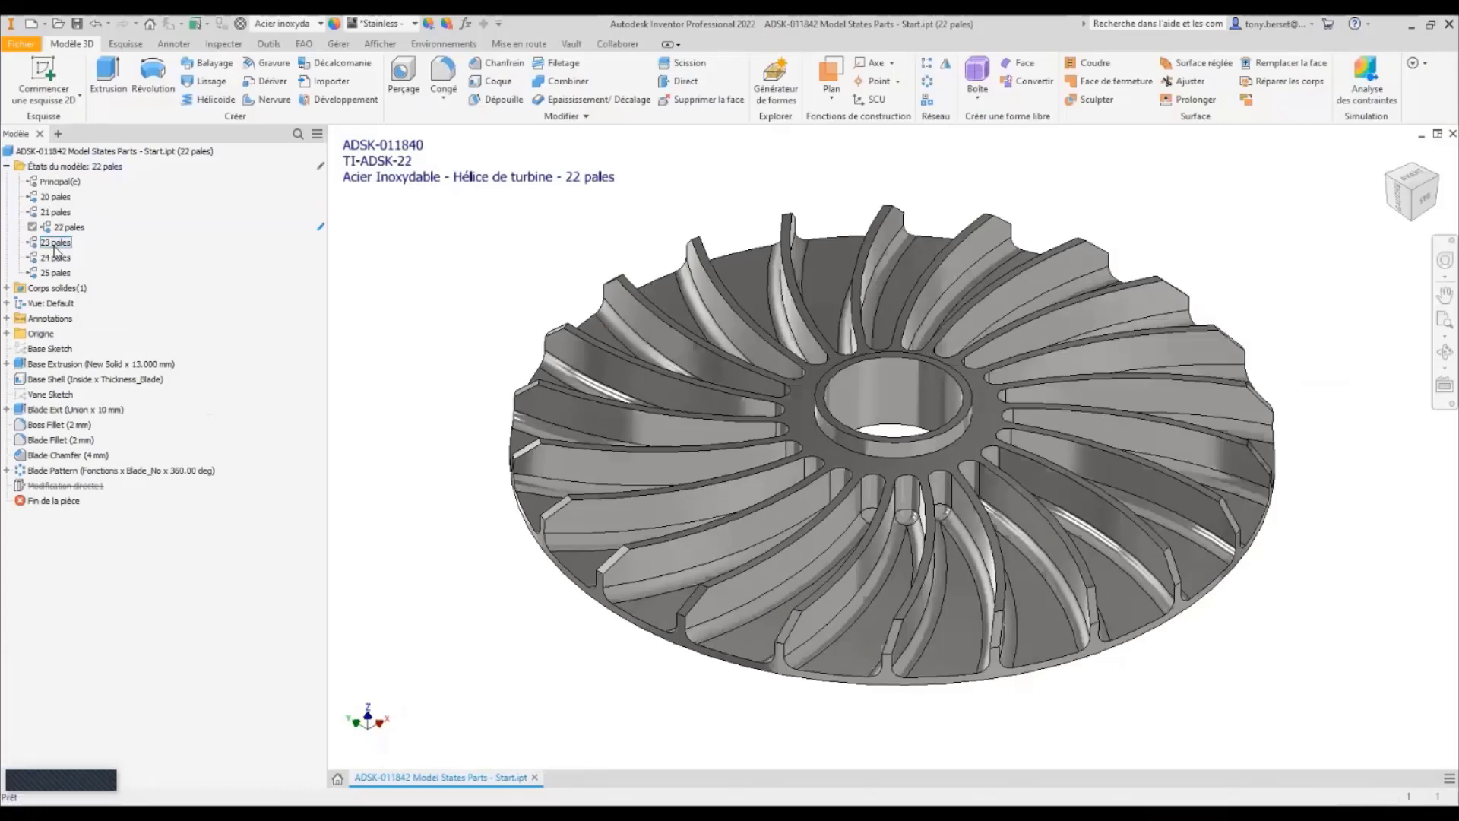
double_click(54, 243)
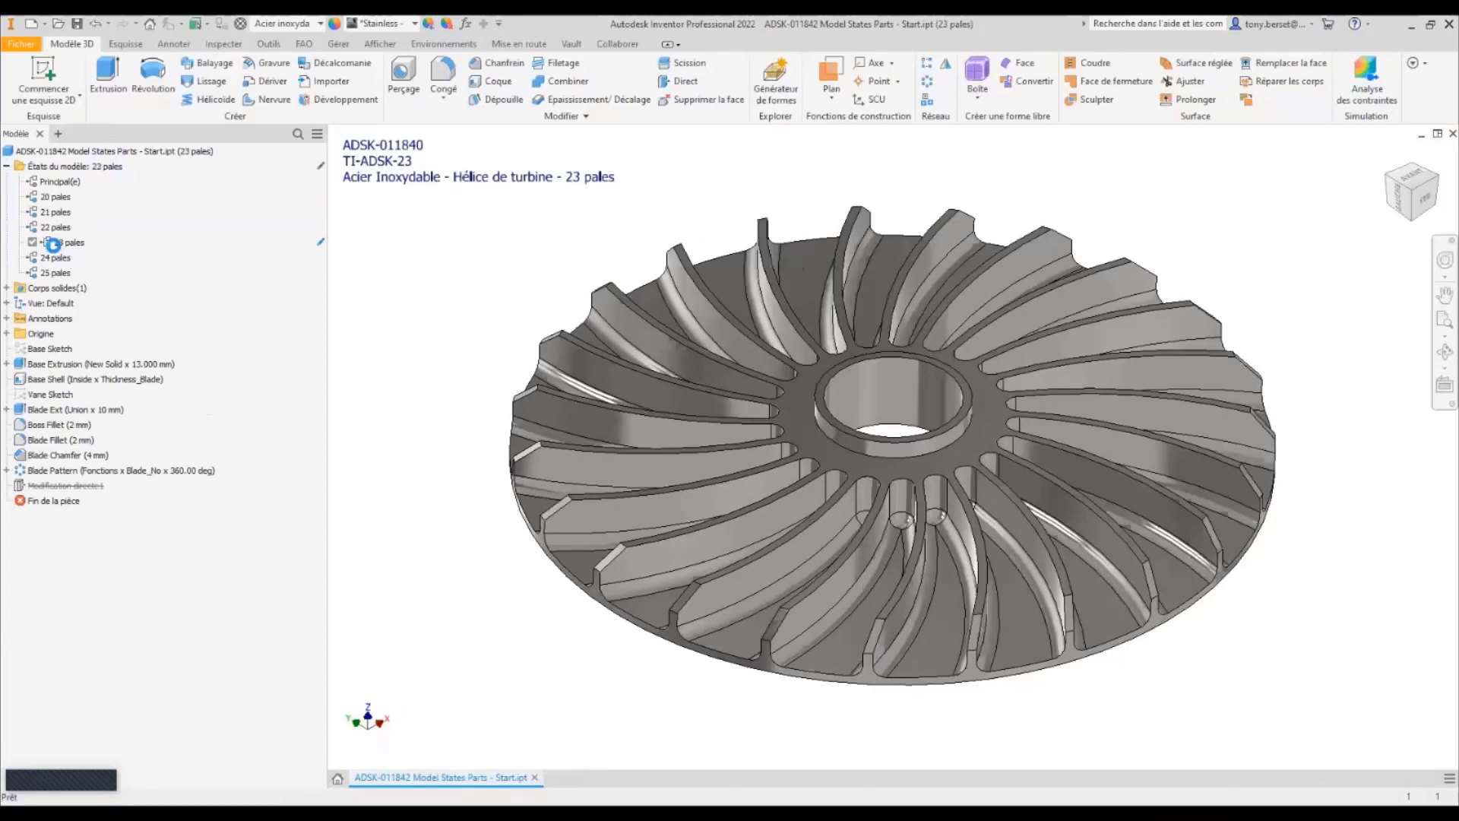
double_click(56, 272)
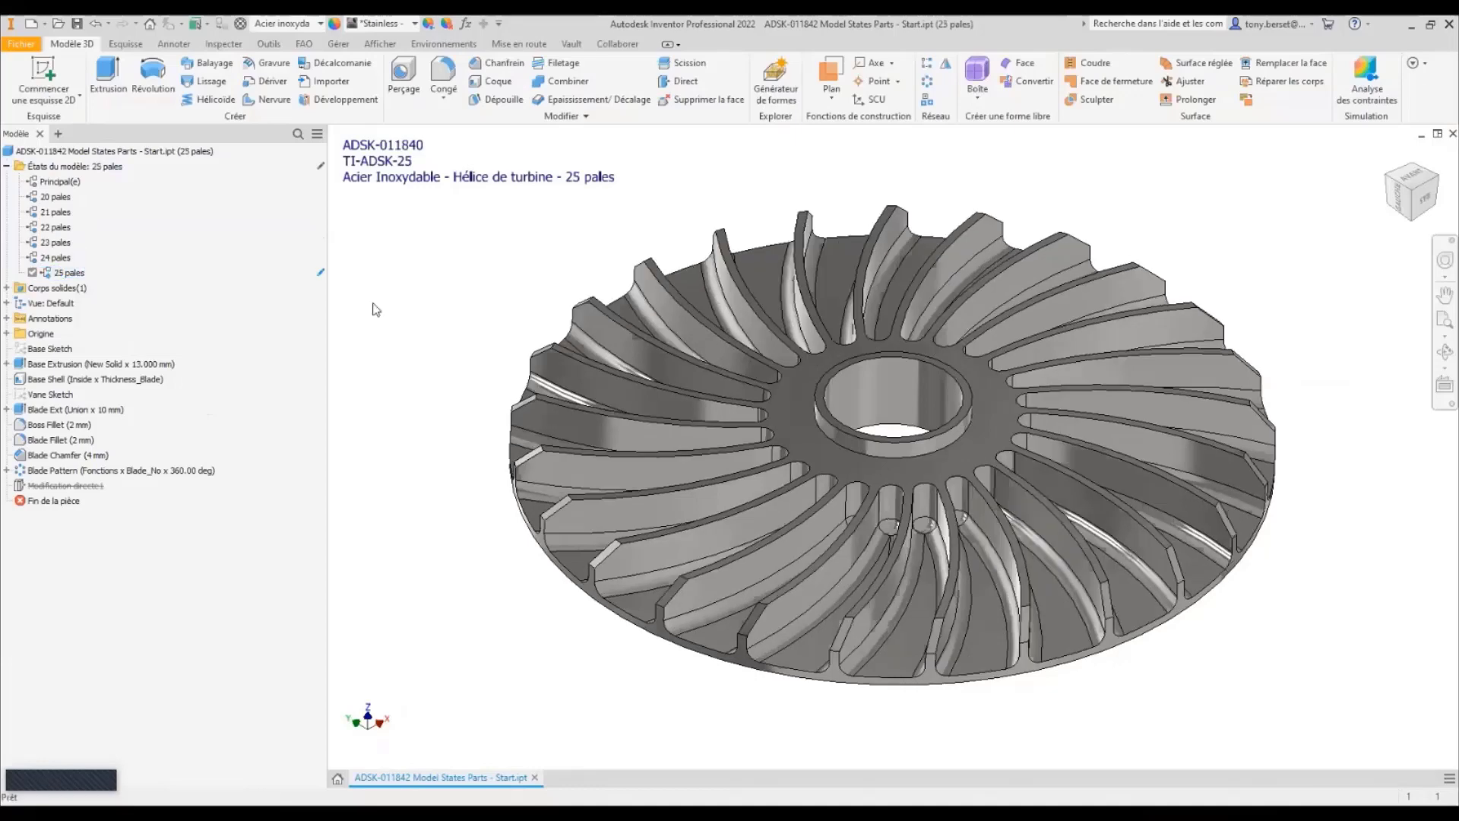
double_click(47, 196)
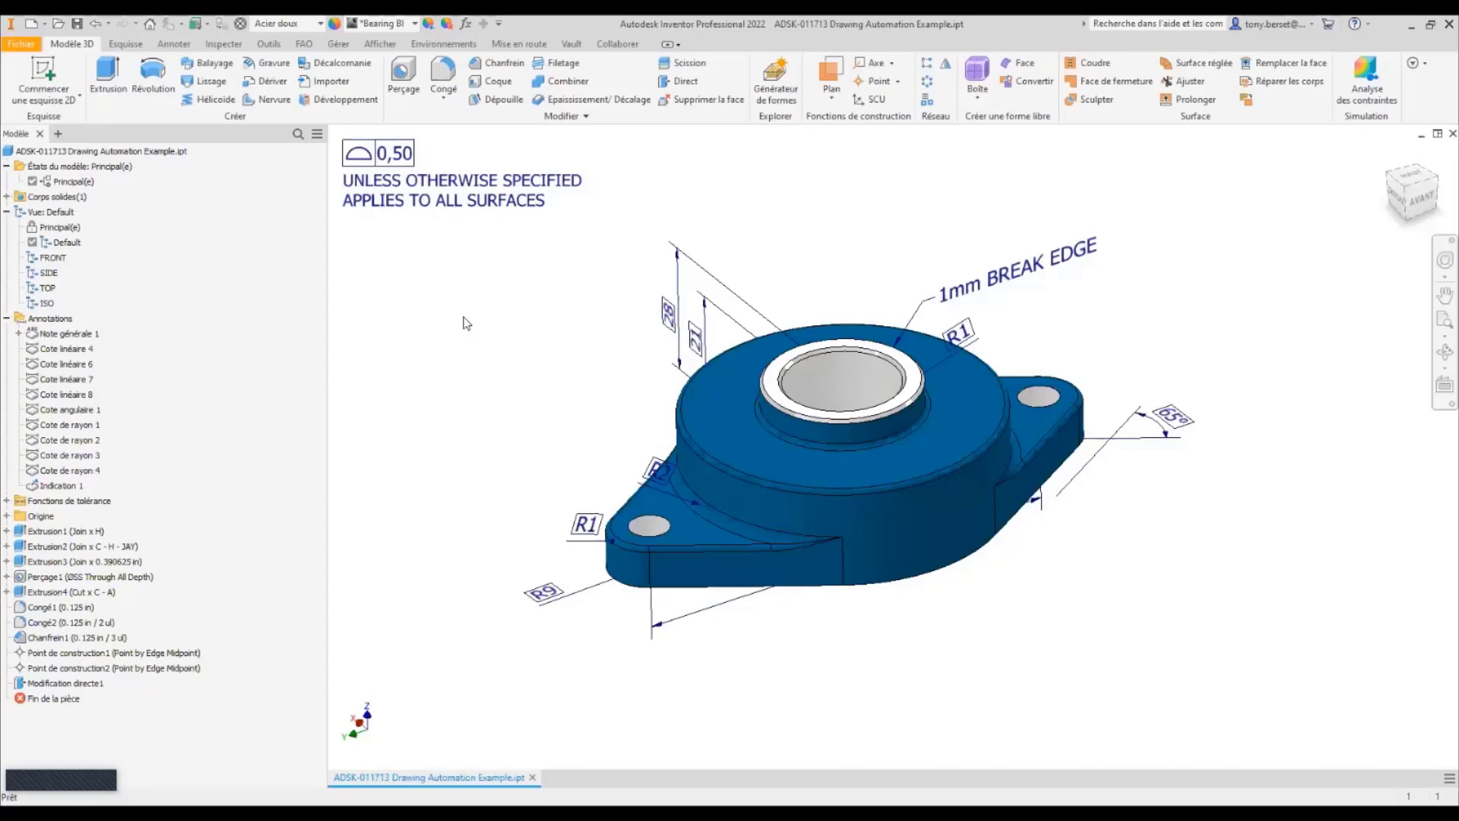
Open the Pièce unique A3.idw drawing from the templates folder, examine its view layout, and close it.
mouse_move(462, 365)
middle_mouse_down("shift")
mouse_move(524, 379)
mouse_move(478, 367)
mouse_move(440, 332)
mouse_move(402, 368)
mouse_move(436, 350)
mouse_move(472, 356)
mouse_move(463, 374)
middle_mouse_up("shift")
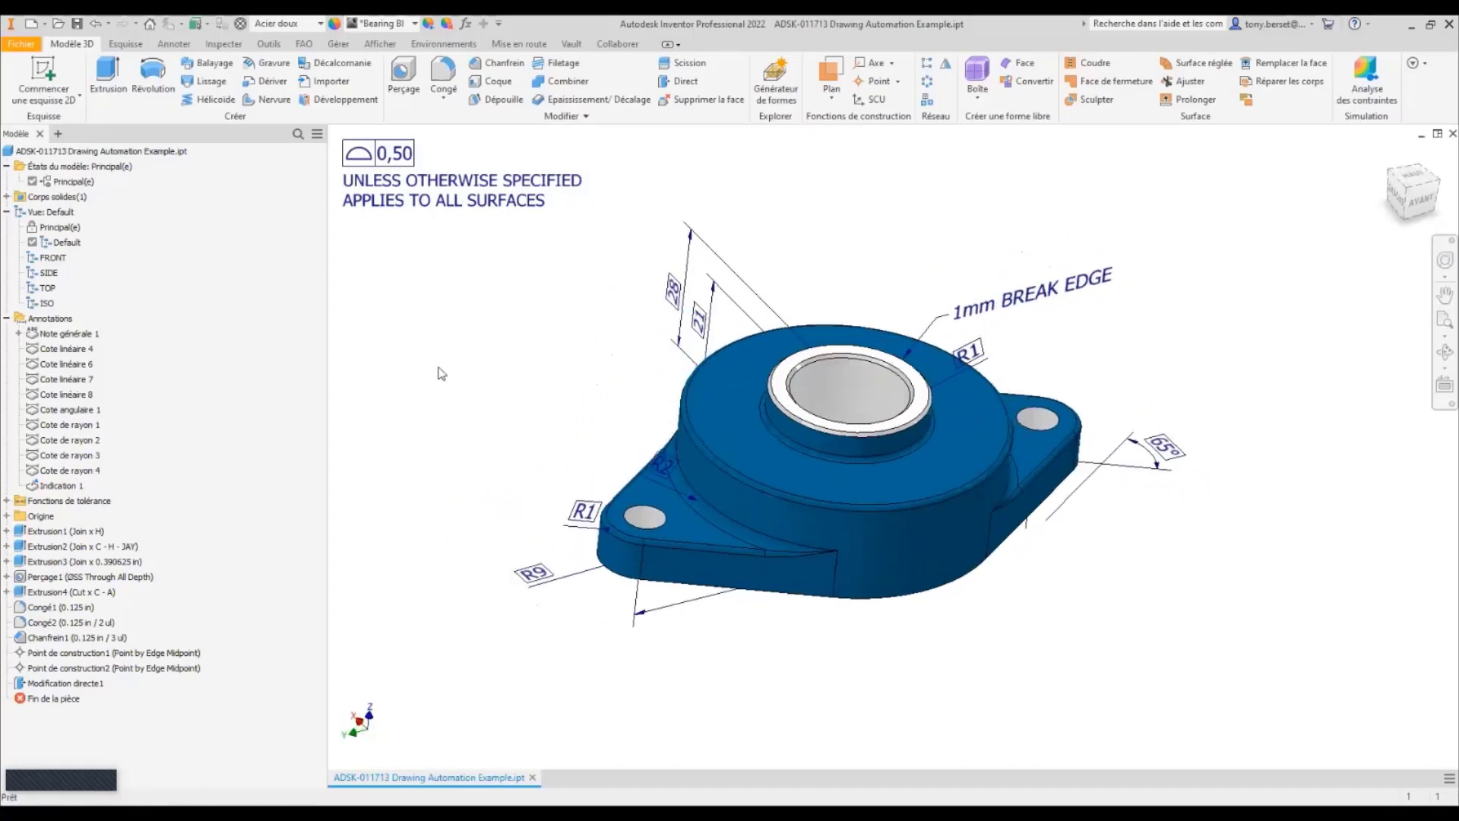
left_click(57, 23)
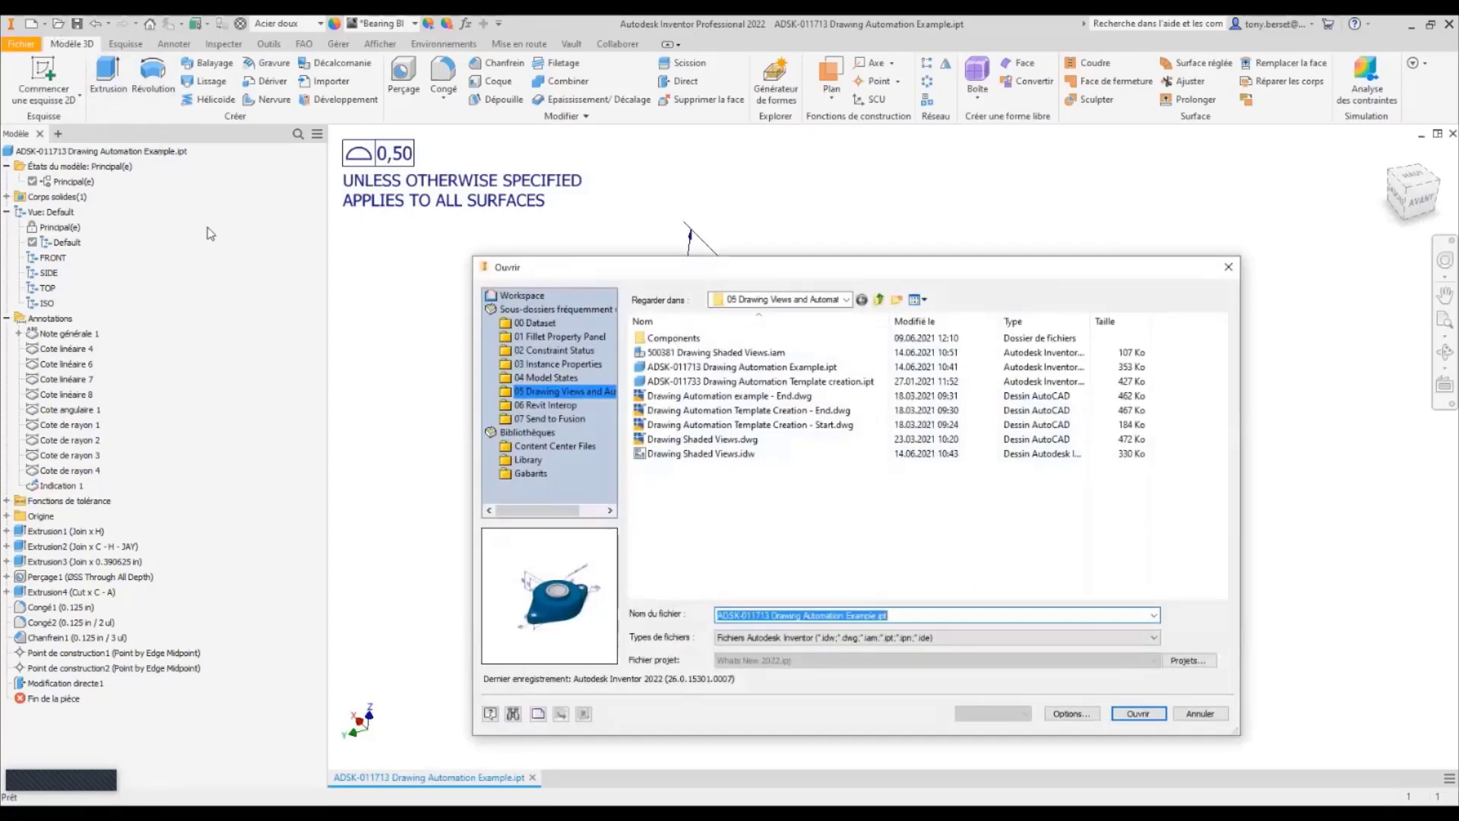
left_click(531, 473)
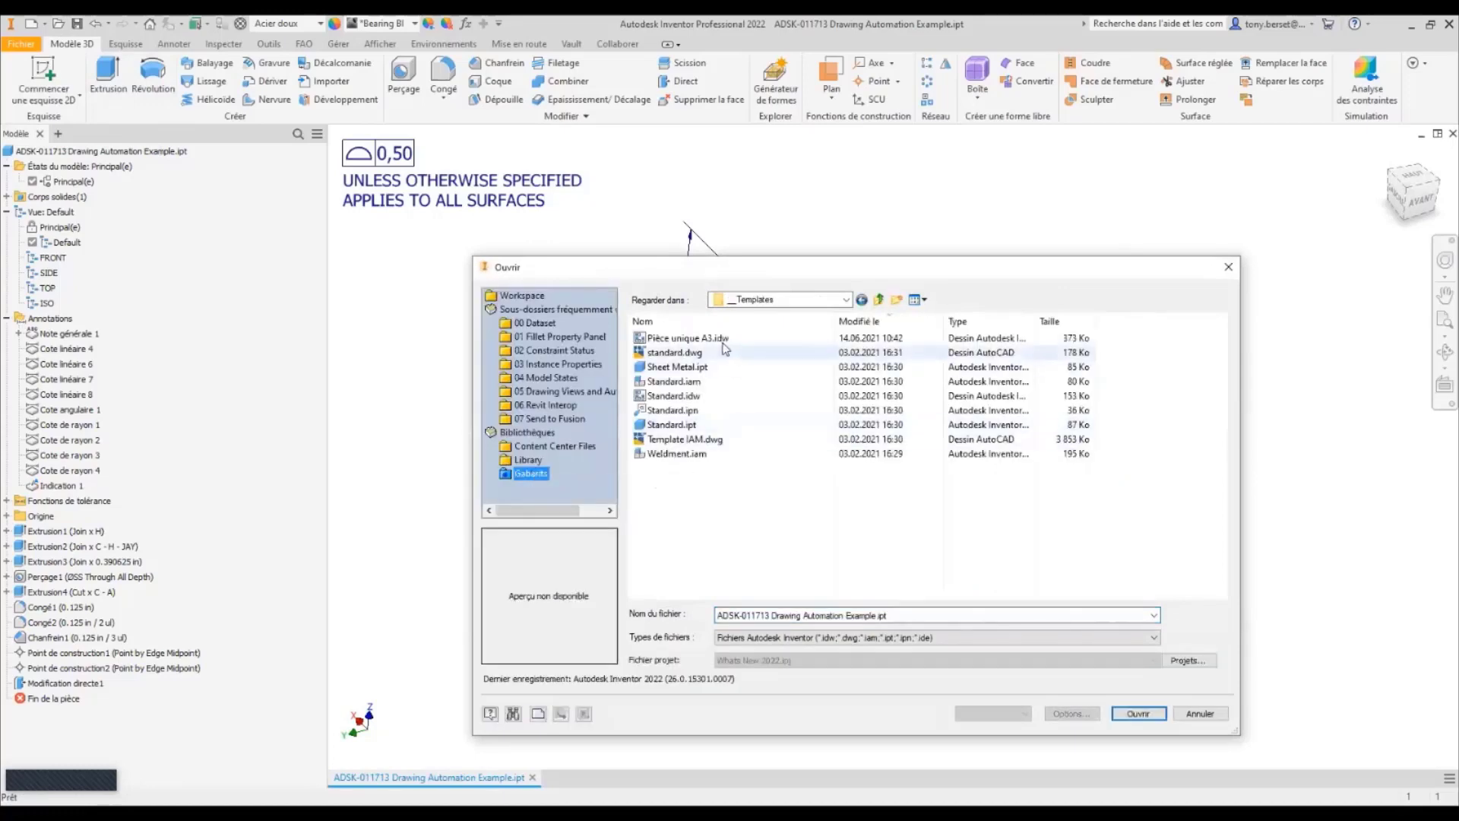
left_click(667, 340)
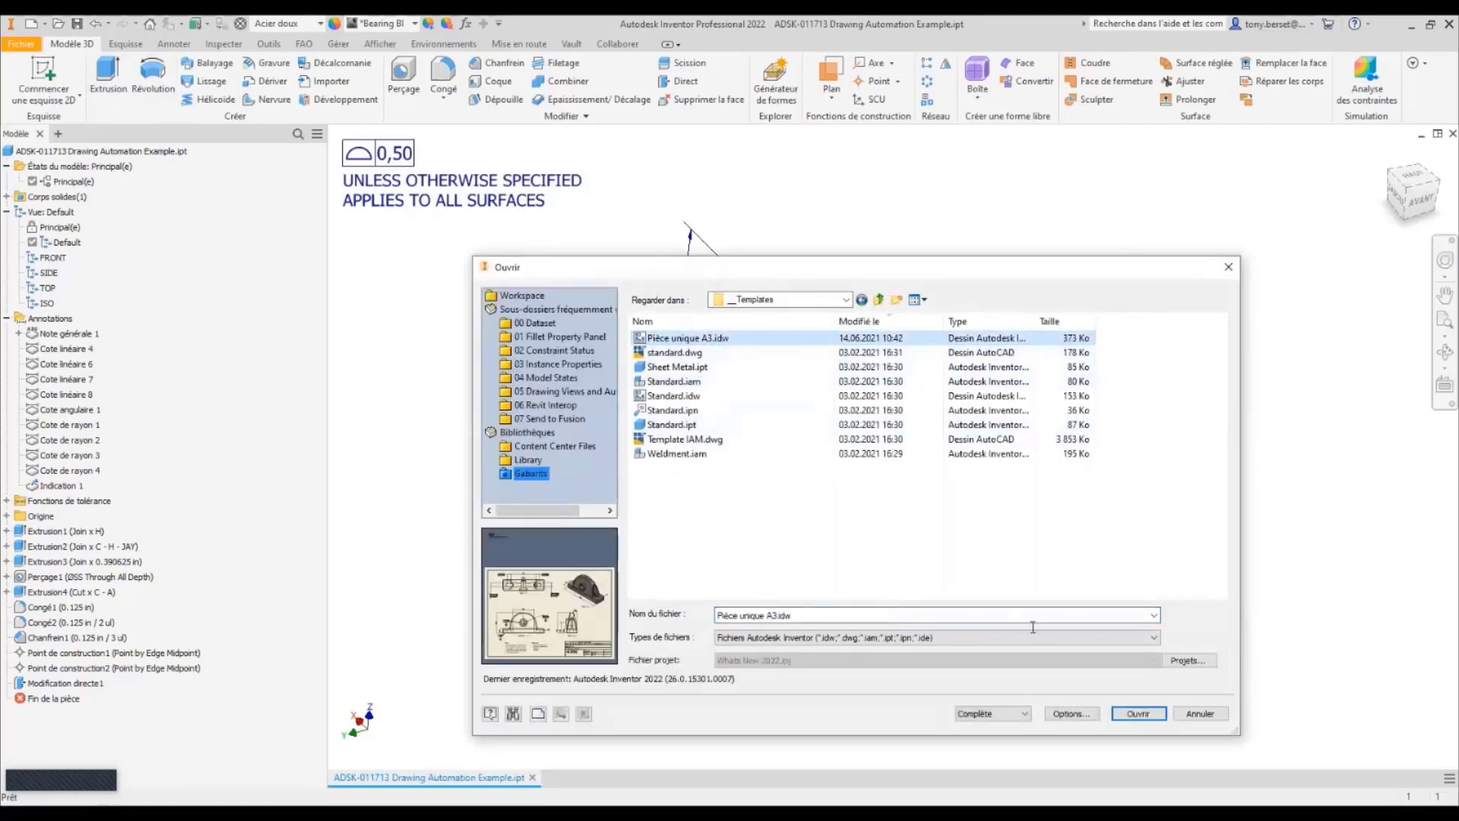
left_click(1136, 714)
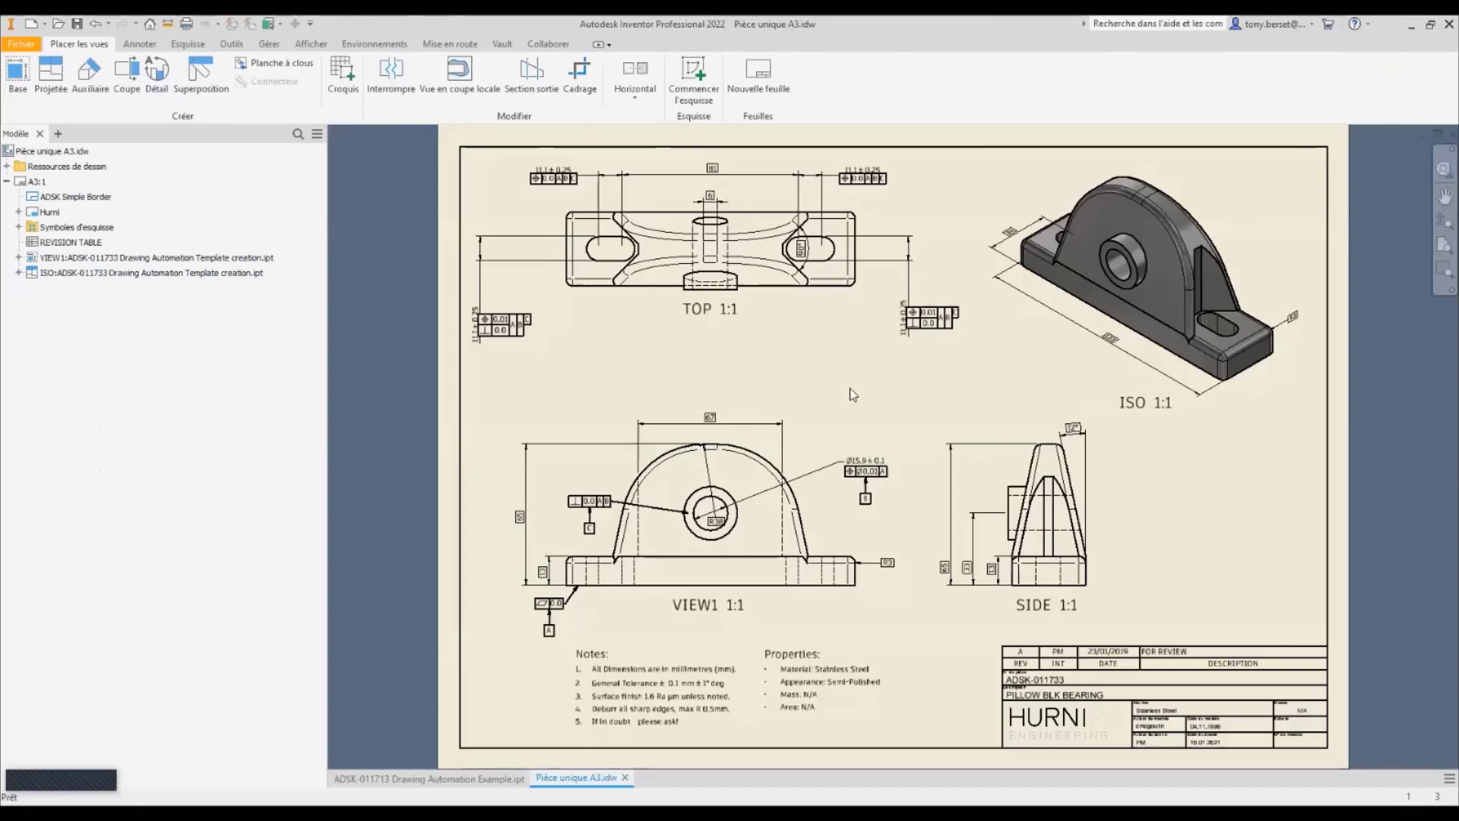
left_click(804, 433)
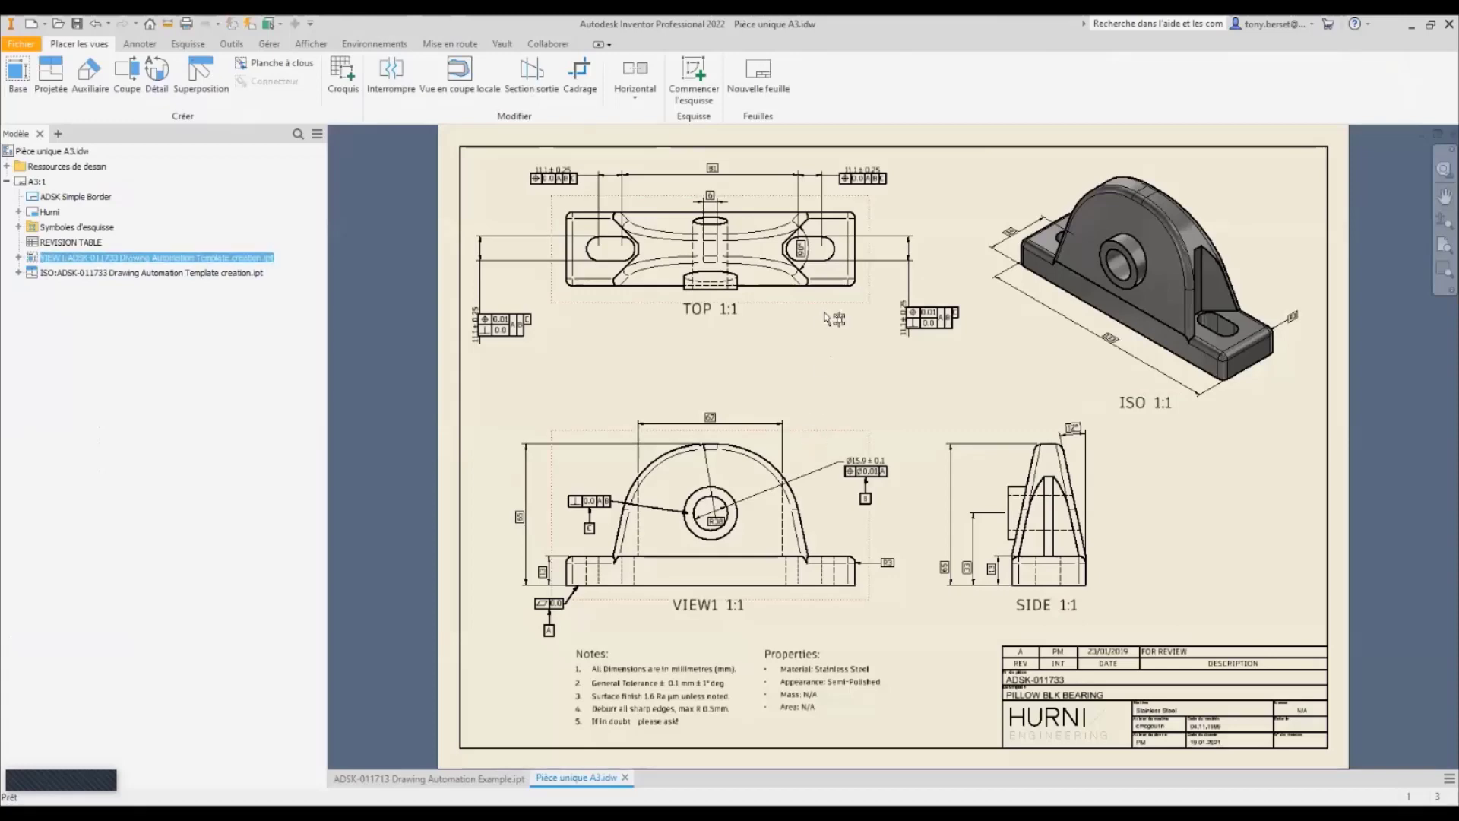
left_click(835, 318)
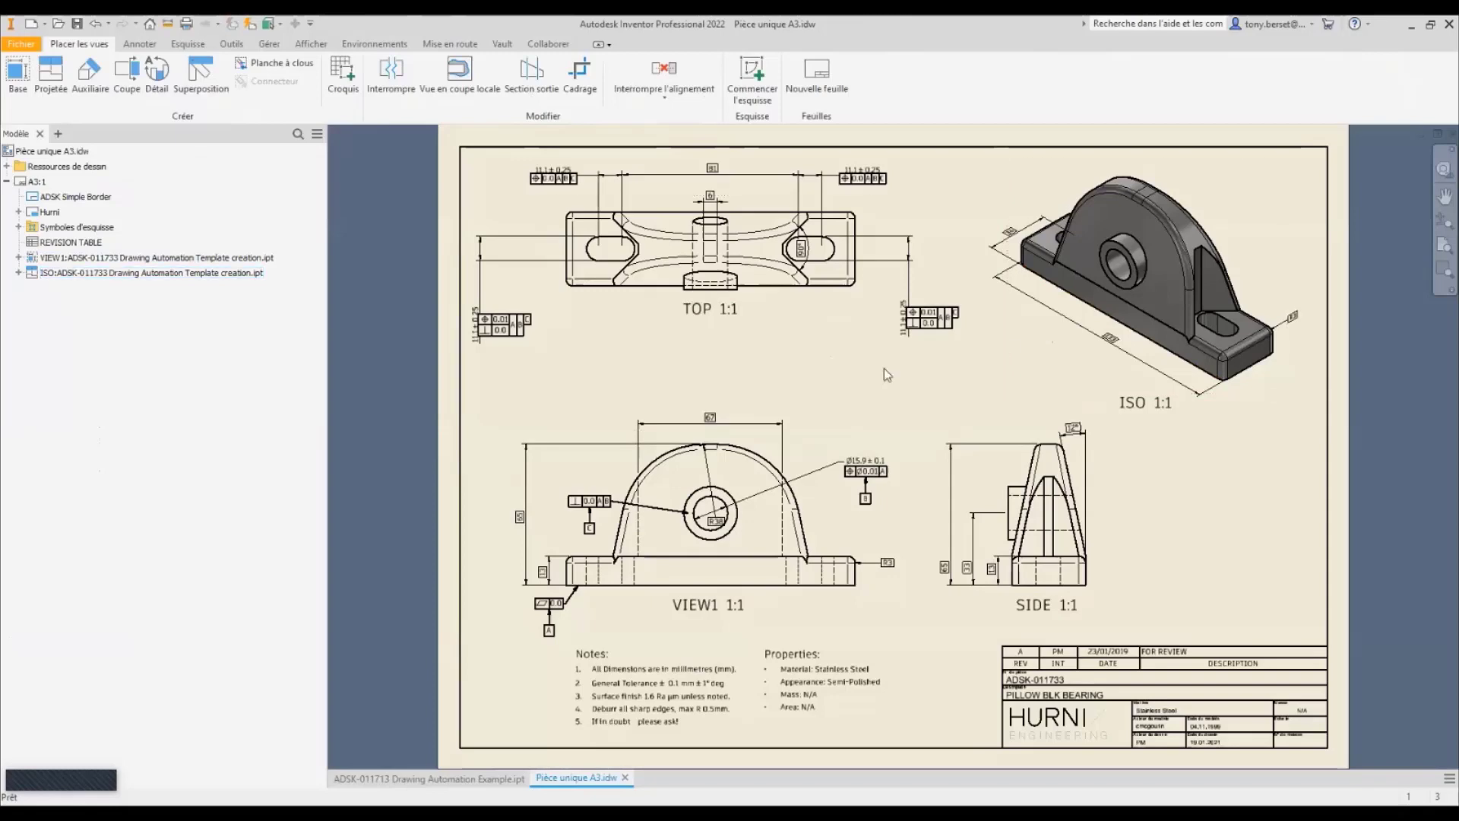
left_click(625, 778)
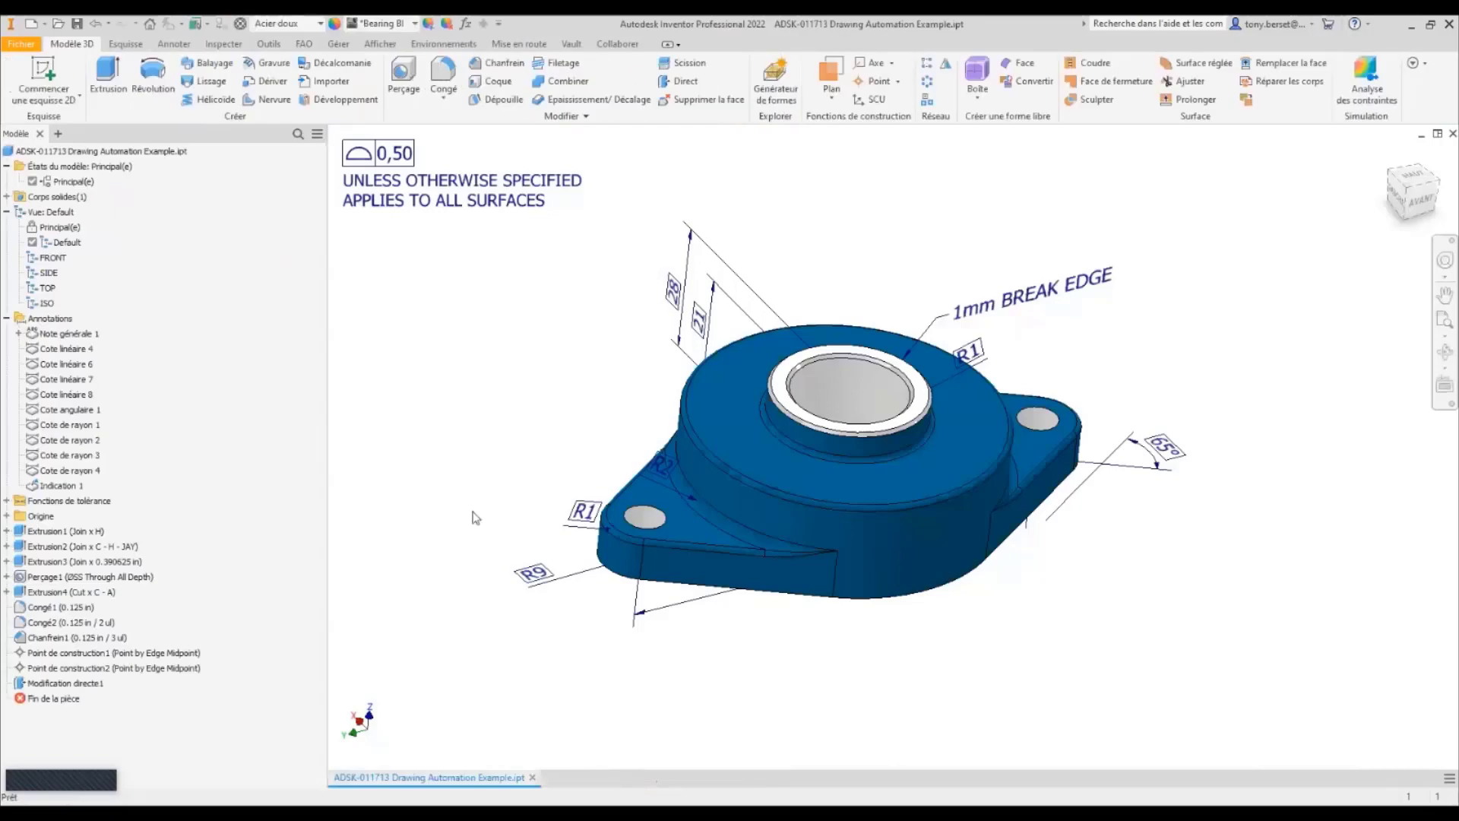
Create a drawing from the Pièce unique A3.idw template, using ADSK-011713 Drawing Automation Example.ipt as the displayed component.
left_click(32, 25)
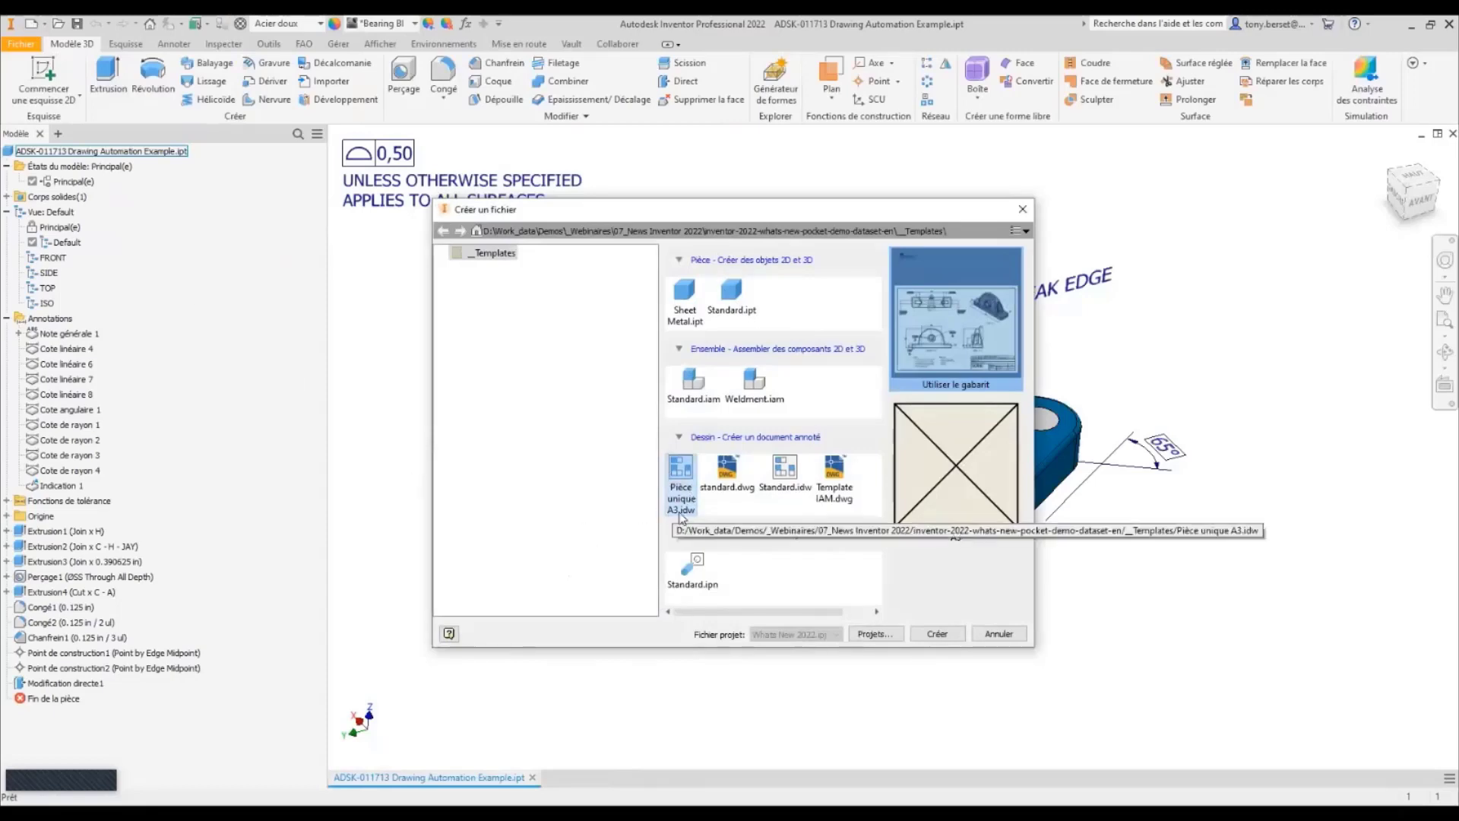
left_click(932, 635)
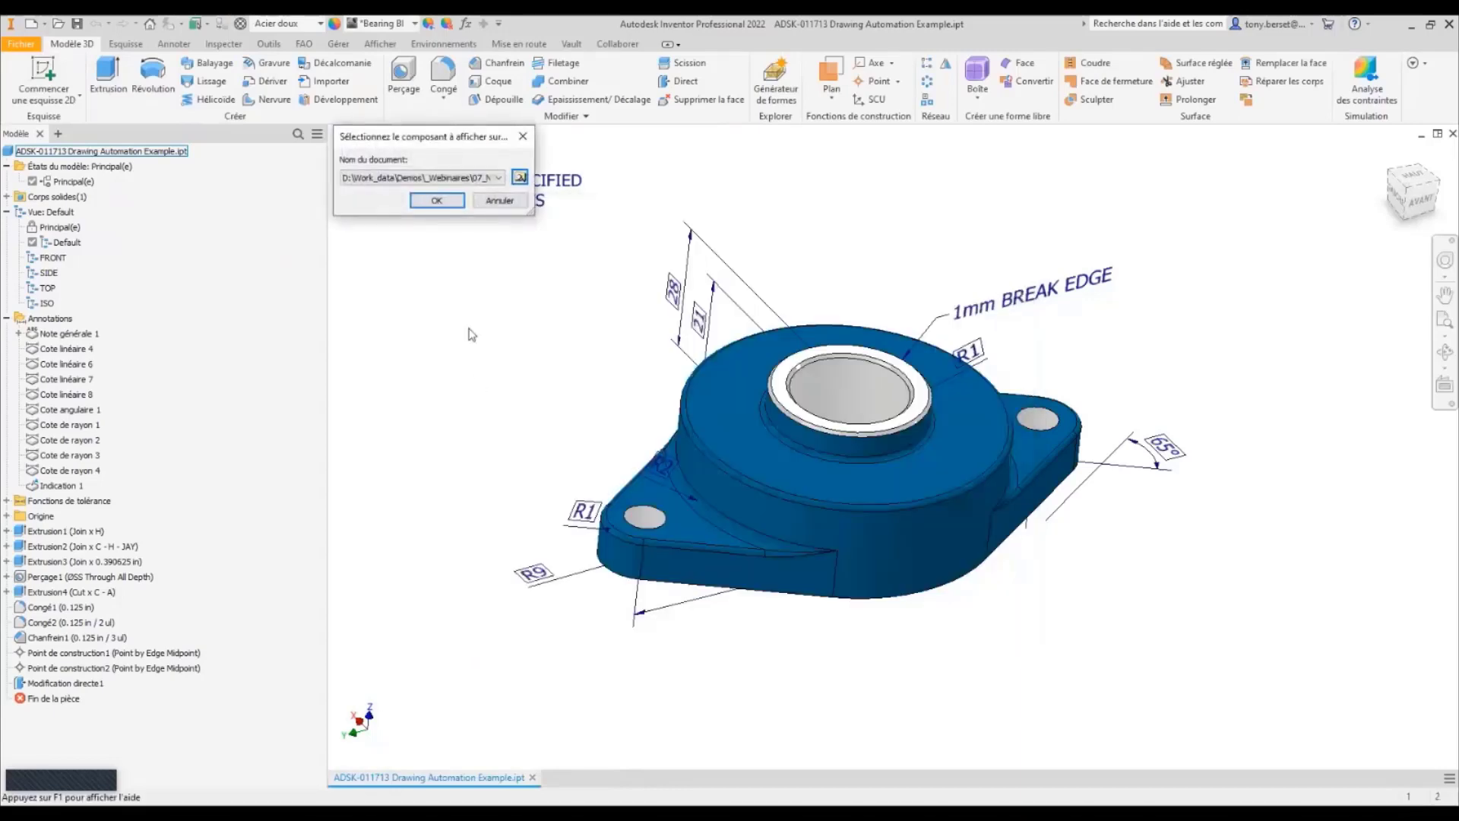
left_click(496, 178)
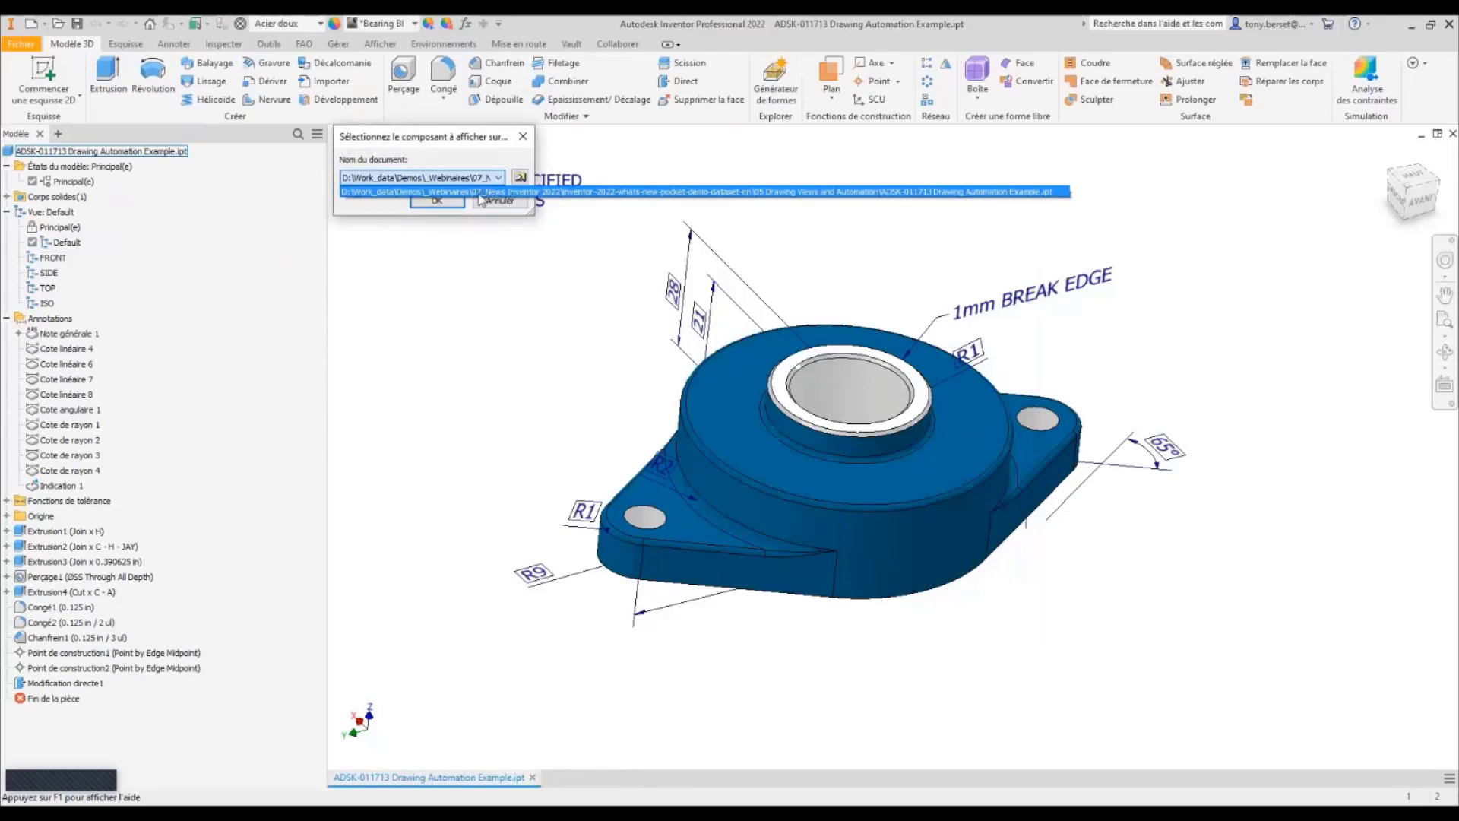
left_click(480, 194)
left_click(437, 201)
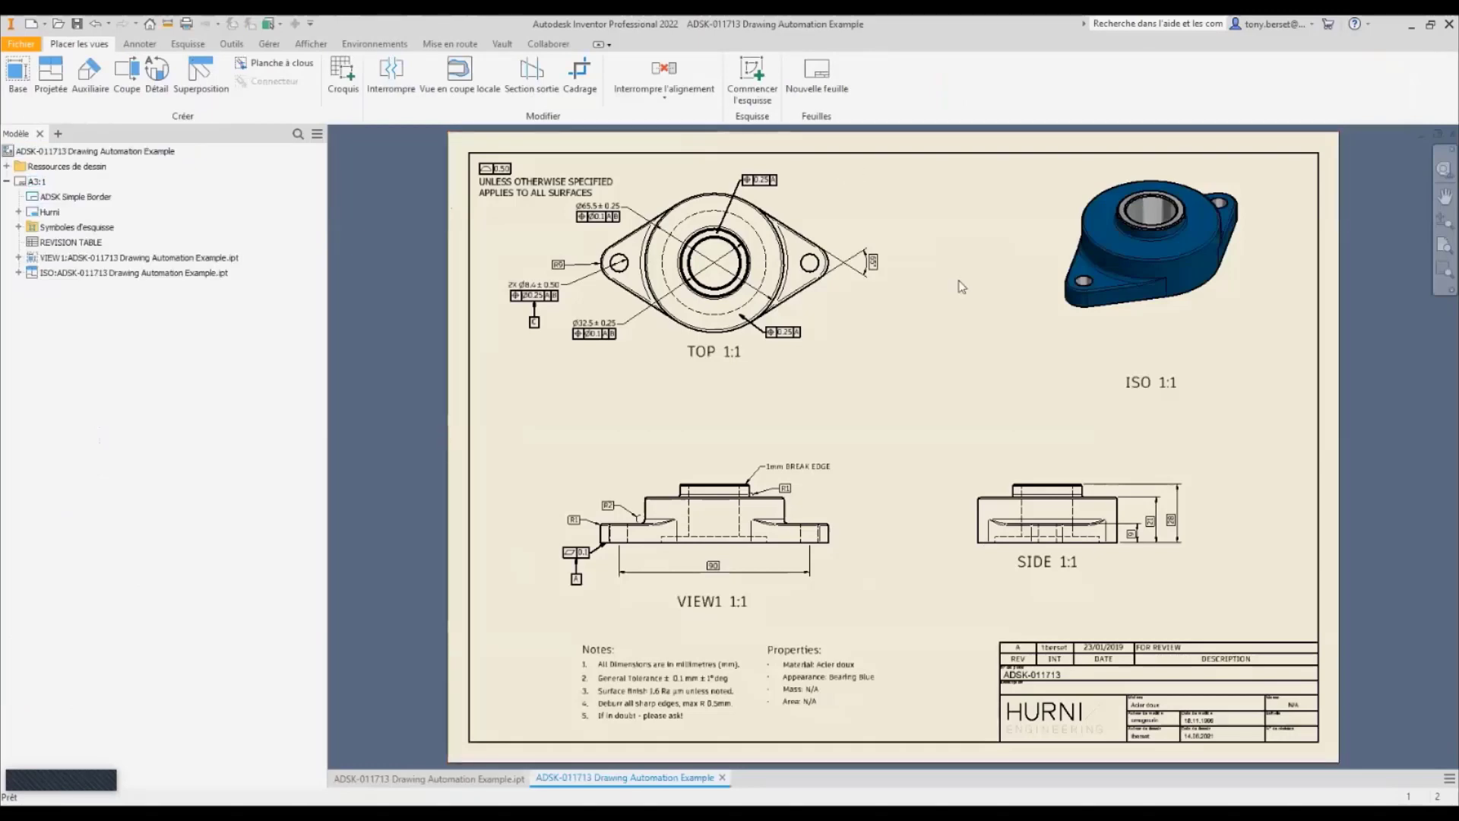
Move the ISO view slightly down on the sheet and shift its ISO 1:1 label back up closer to the view.
left_click_drag(1055, 271, 1053, 296)
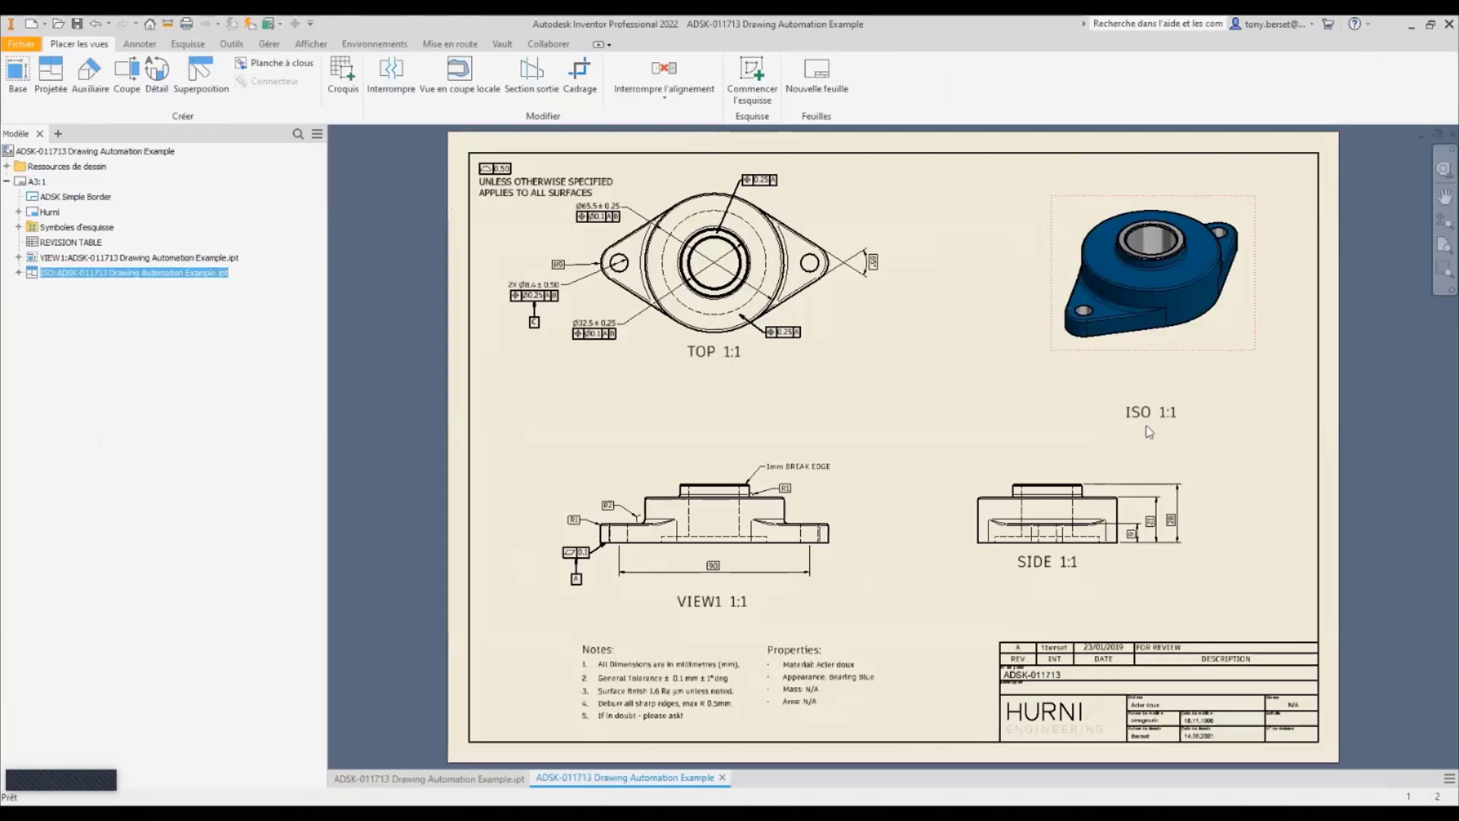
left_click_drag(1156, 417, 1155, 386)
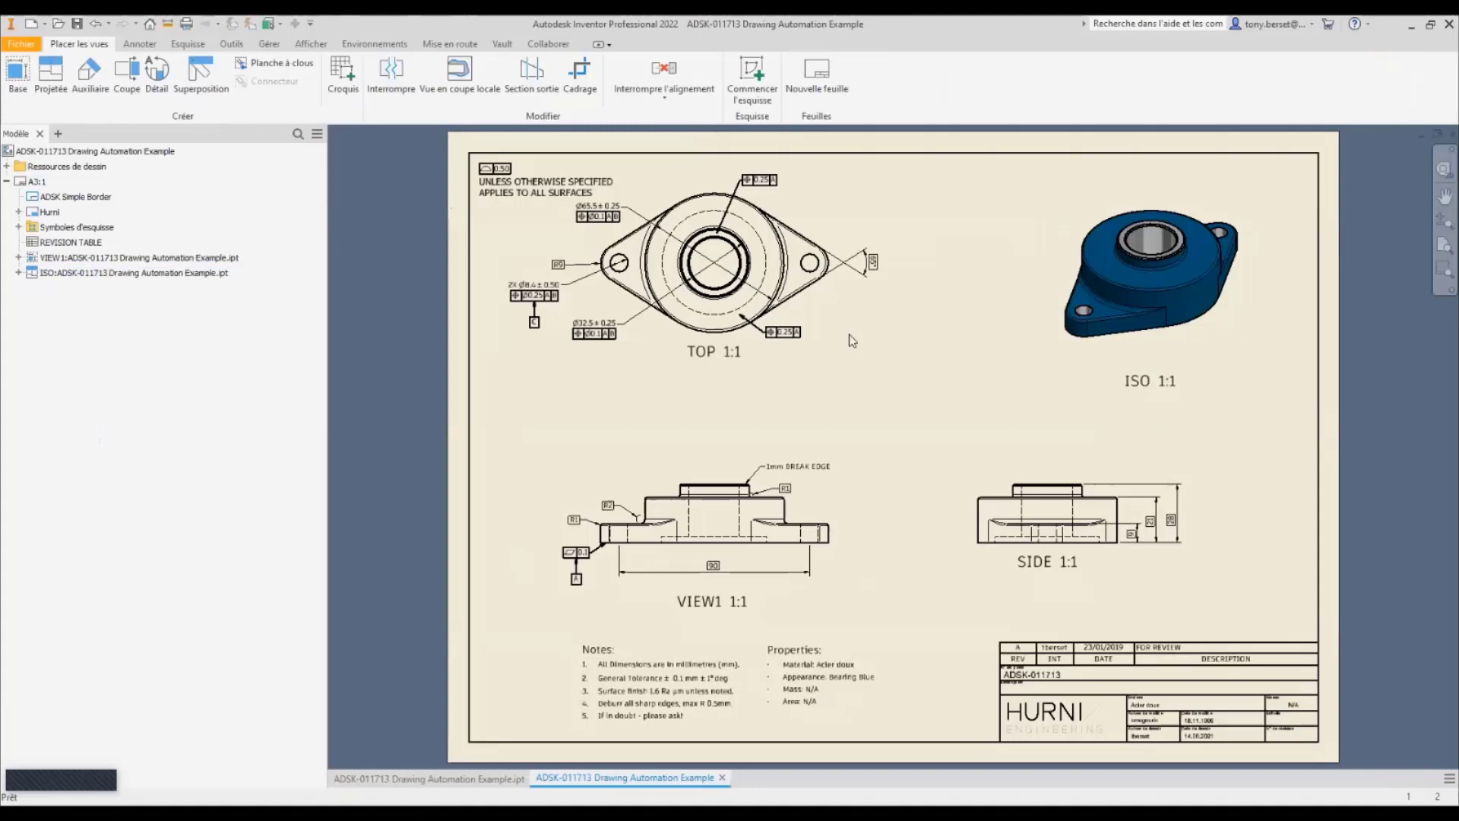
left_click_drag(853, 340, 864, 368)
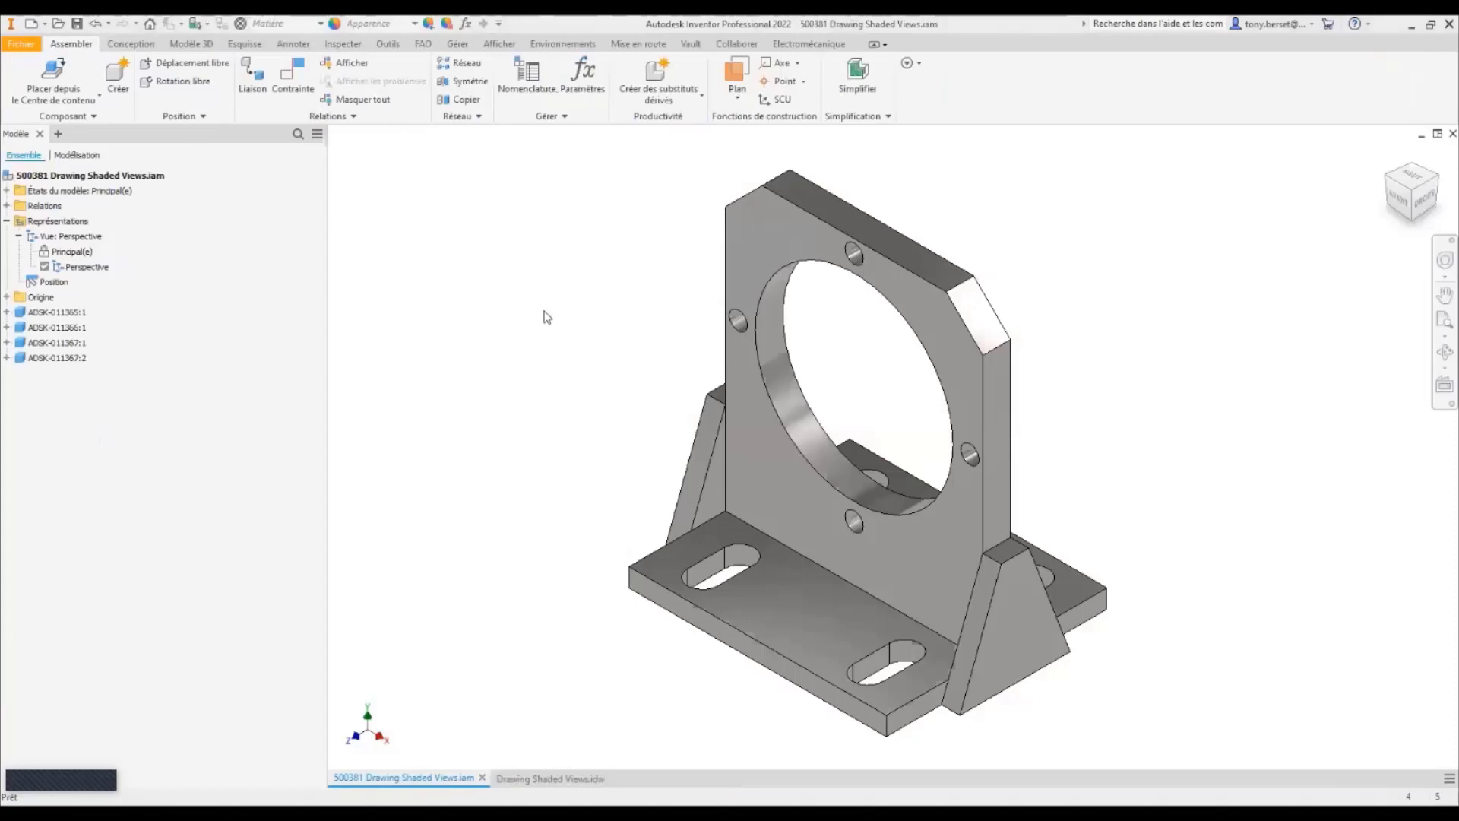
Switch to Drawing Shaded Views.idw and examine the shaded ISO view up close.
left_click(559, 778)
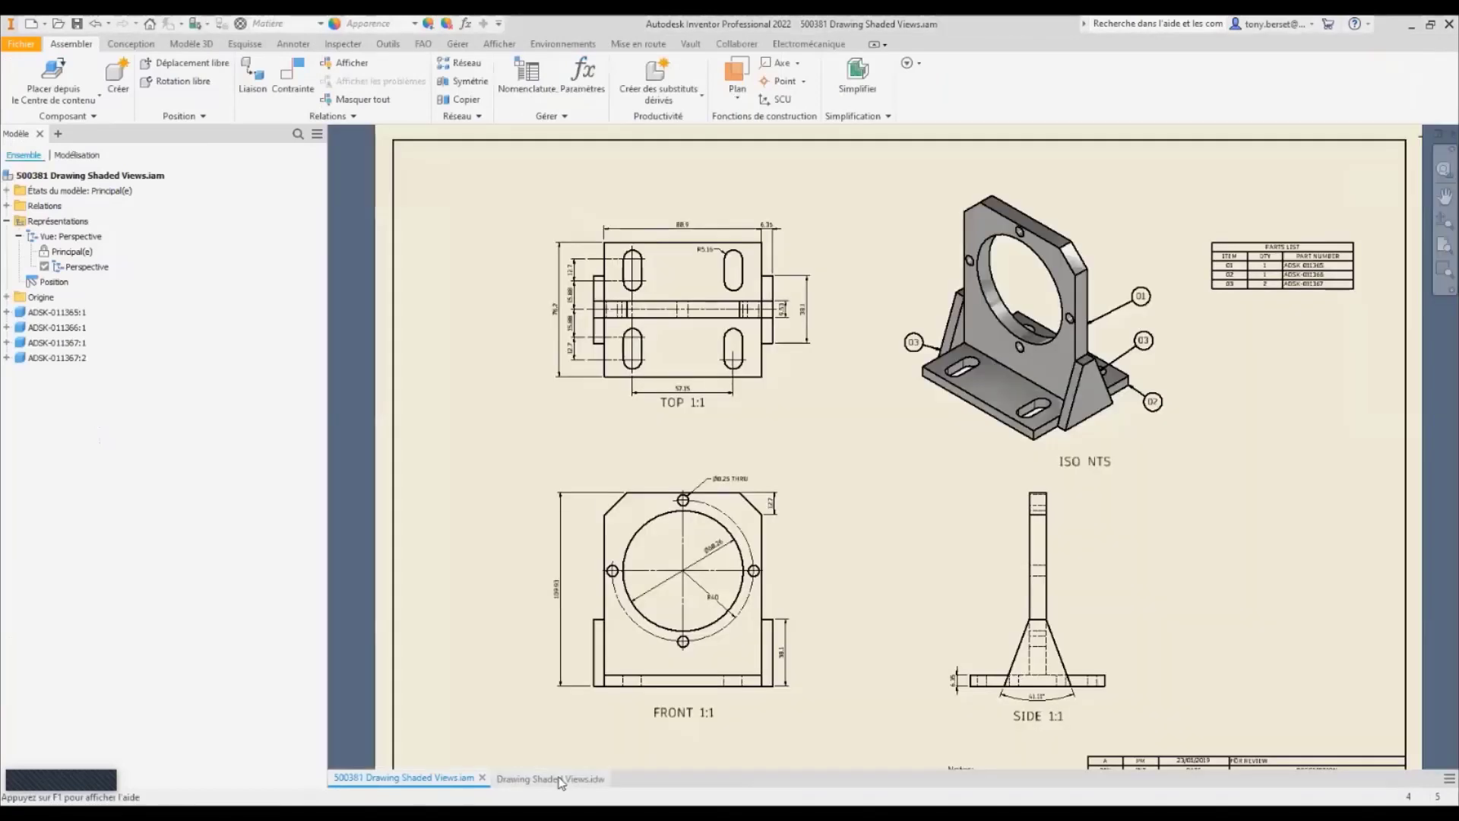
scroll(1035, 302, "up", 3)
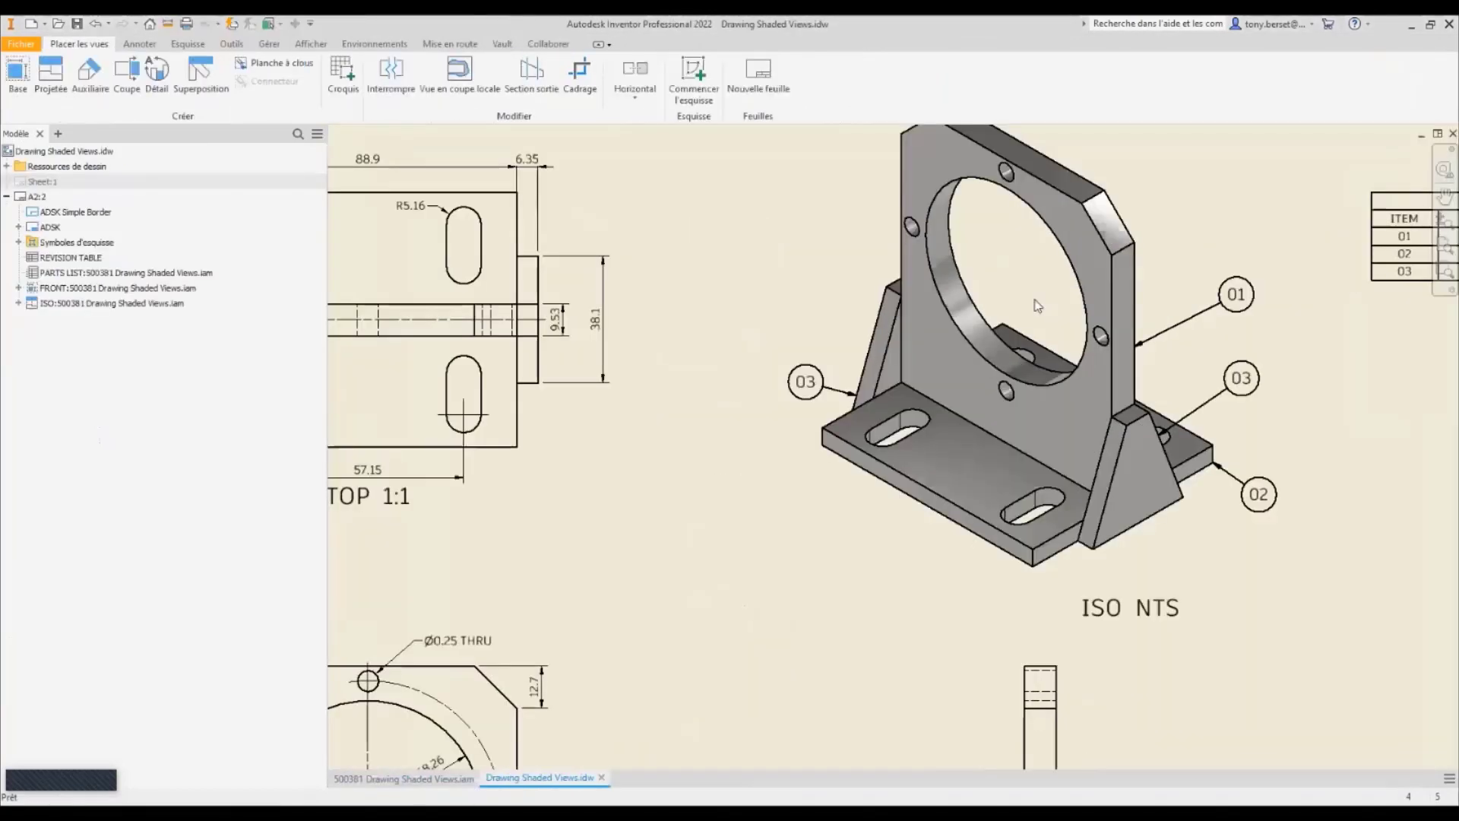
mouse_move(1036, 305)
middle_mouse_down()
mouse_move(926, 369)
mouse_move(911, 402)
middle_mouse_up()
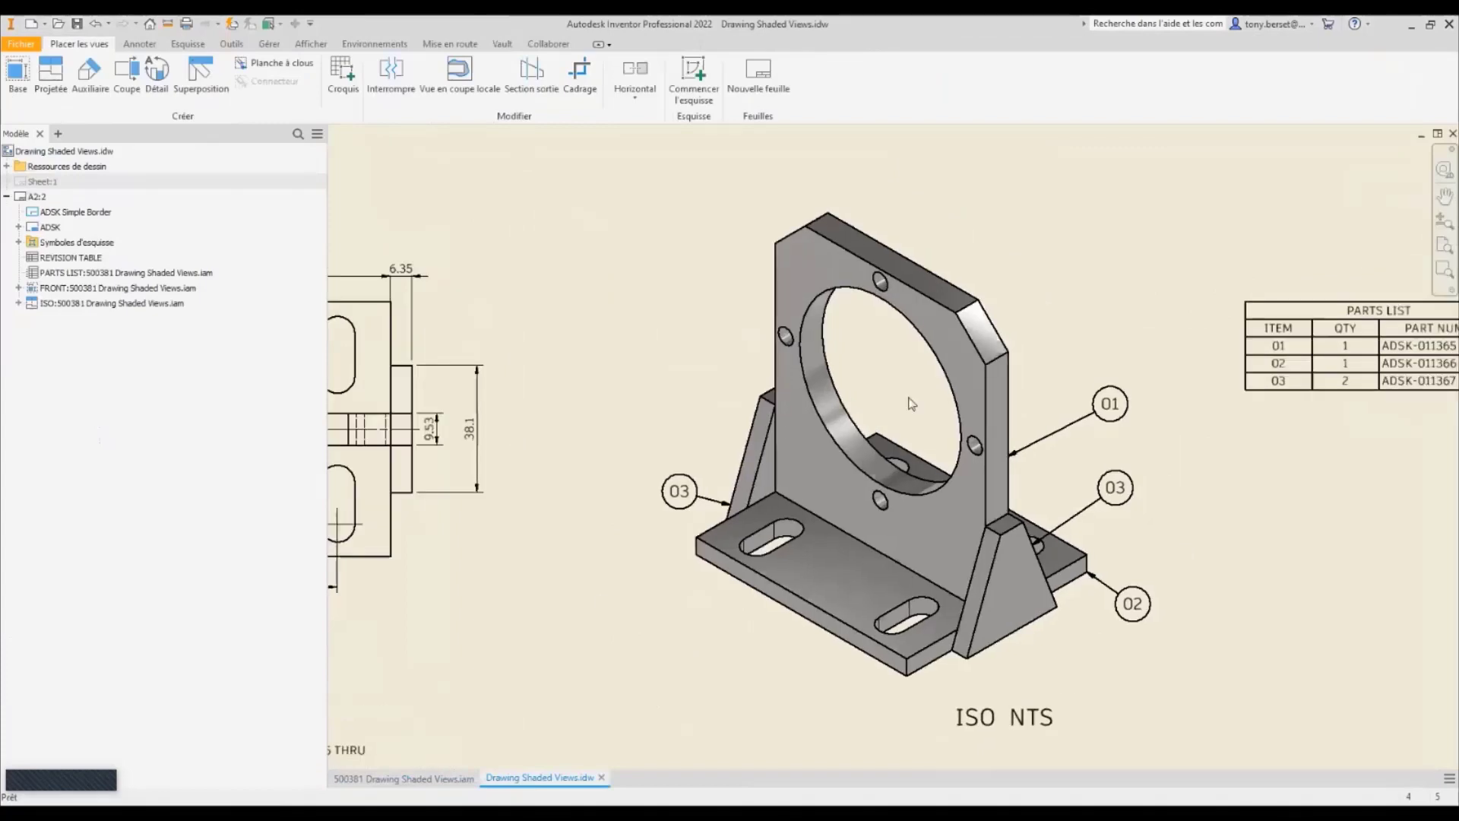
Tile the 500381 Drawing Shaded Views.iam assembly and its drawing vertically, framing the drawing's ISO view beside the model.
left_click(409, 778)
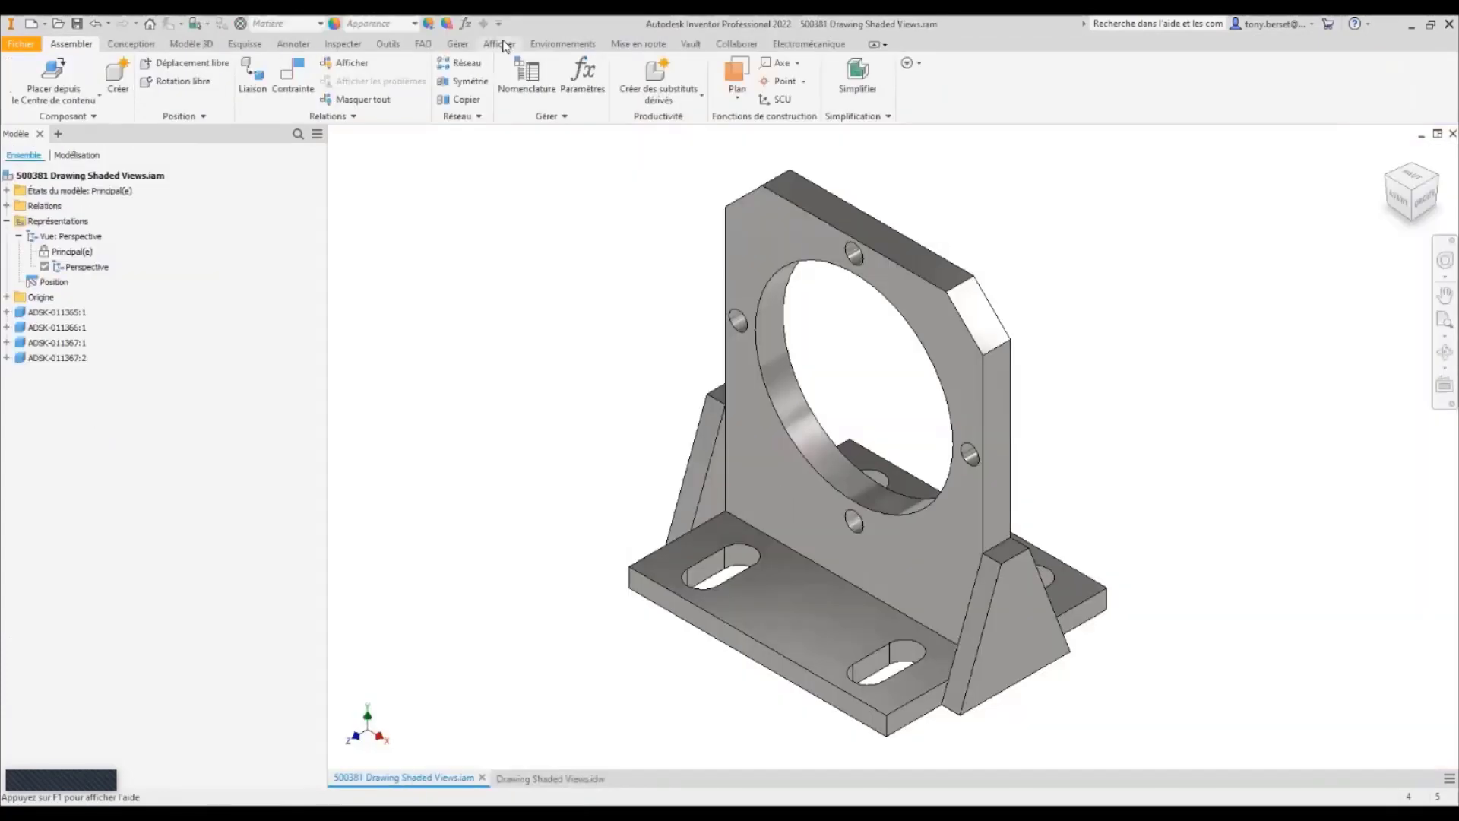
left_click(500, 44)
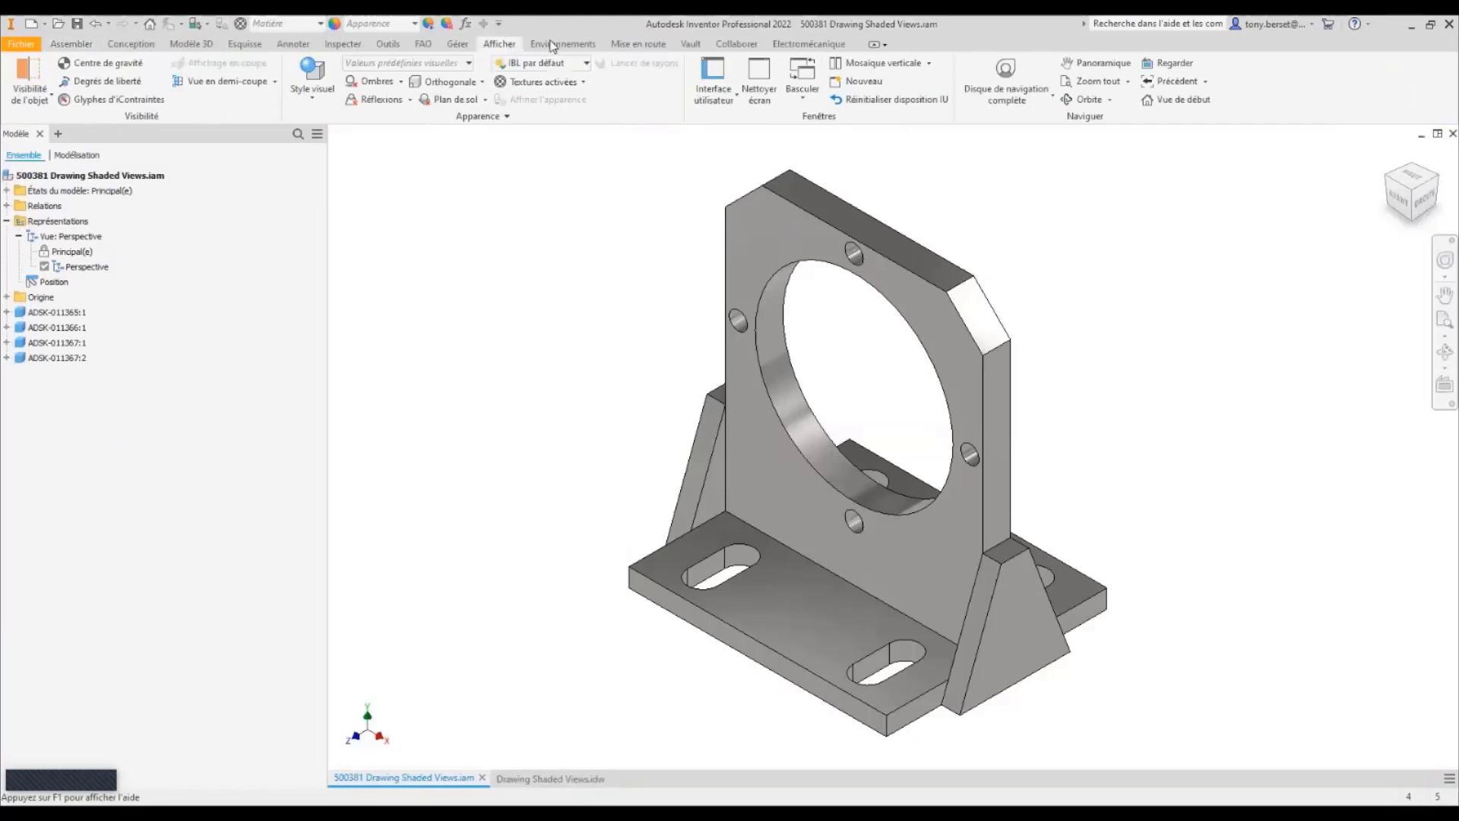
left_click(928, 64)
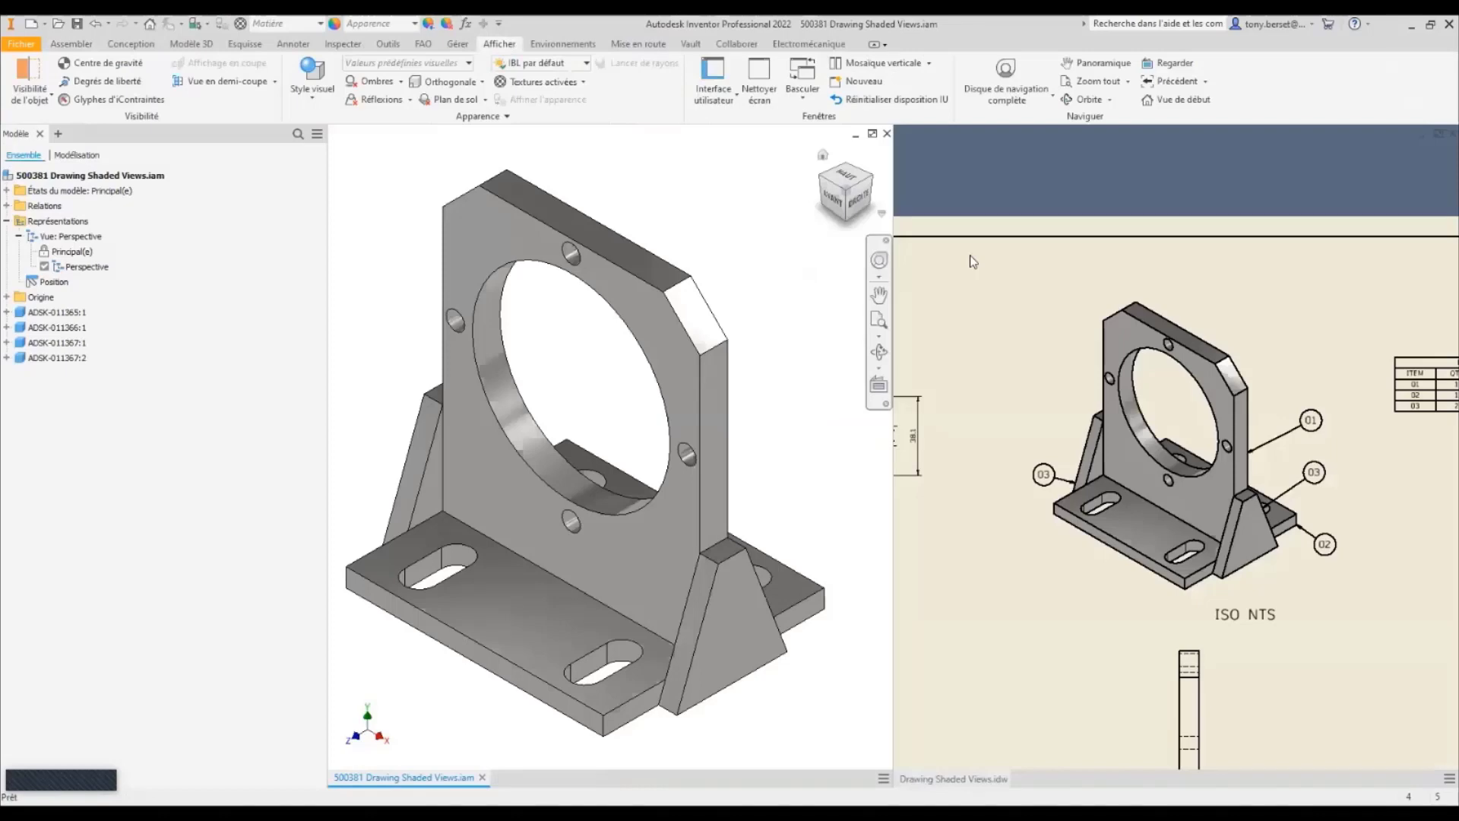
scroll(1176, 382, "down", 3)
left_click(1204, 416)
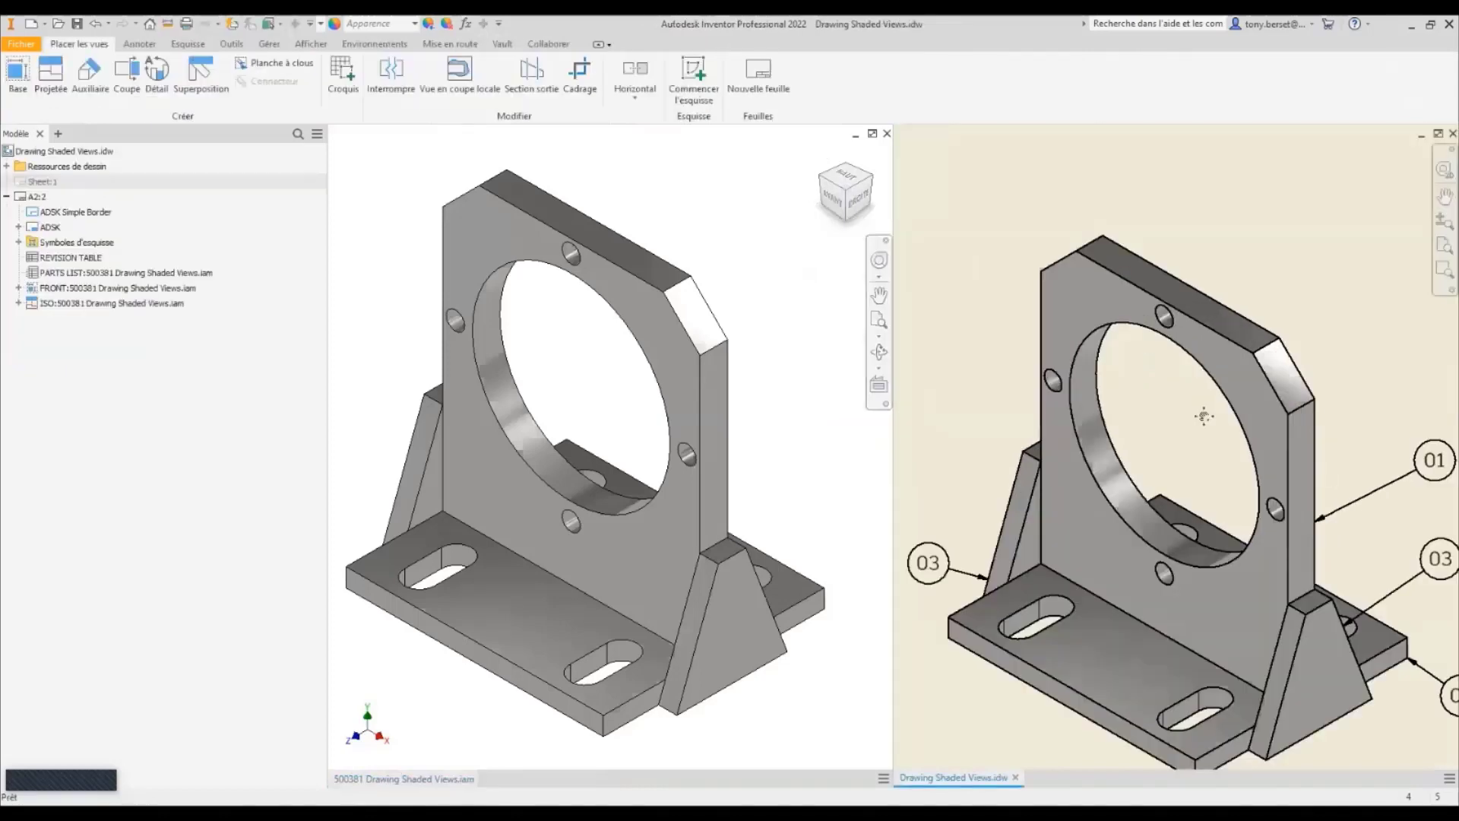
mouse_move(1203, 416)
middle_mouse_down()
mouse_move(1193, 359)
mouse_move(1193, 374)
middle_mouse_up()
Set the assembly's lighting style to Deux éclairages and activate the drawing to refresh its shaded ISO view.
left_click(785, 356)
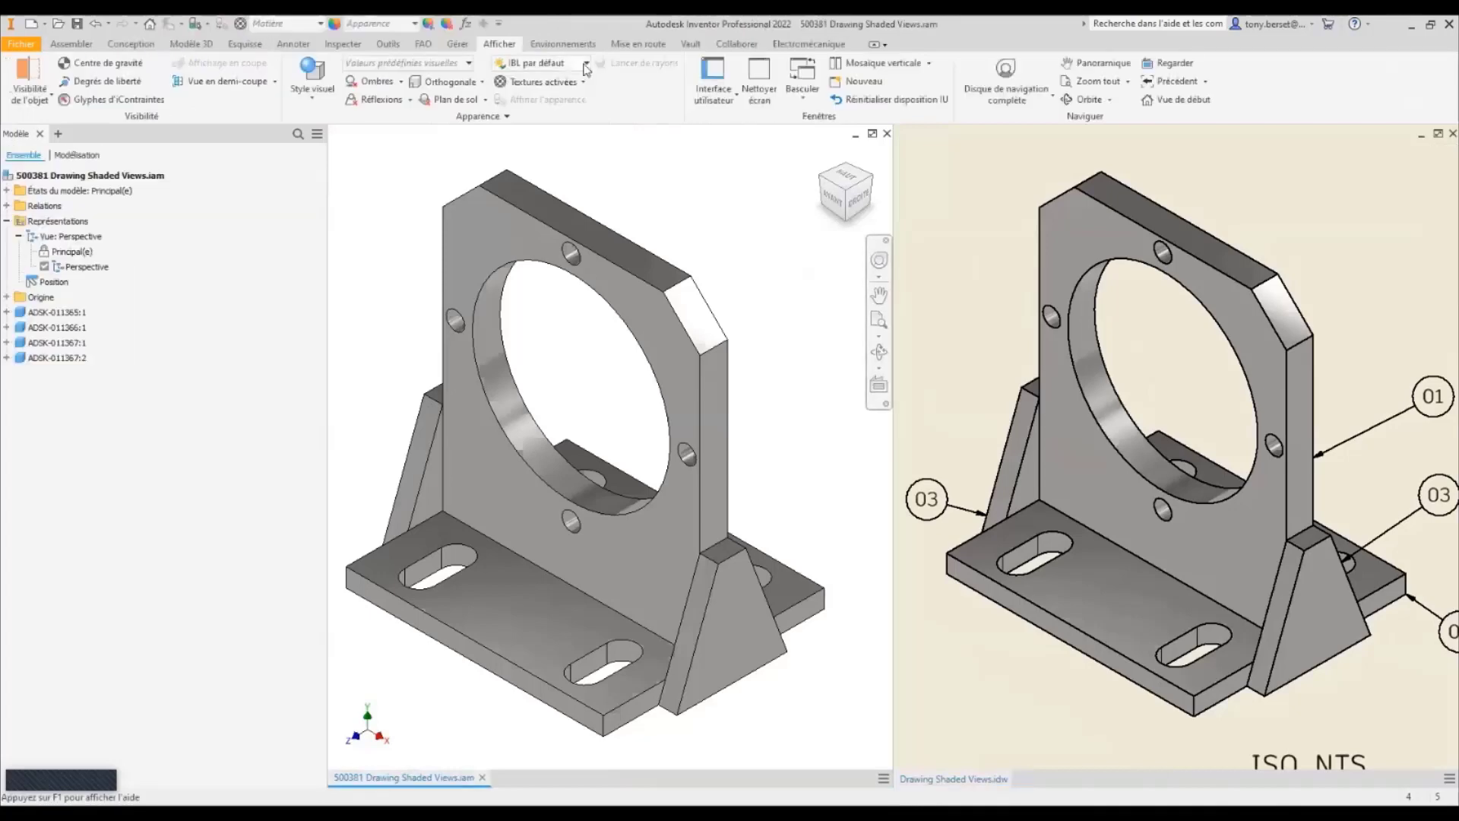
left_click(586, 65)
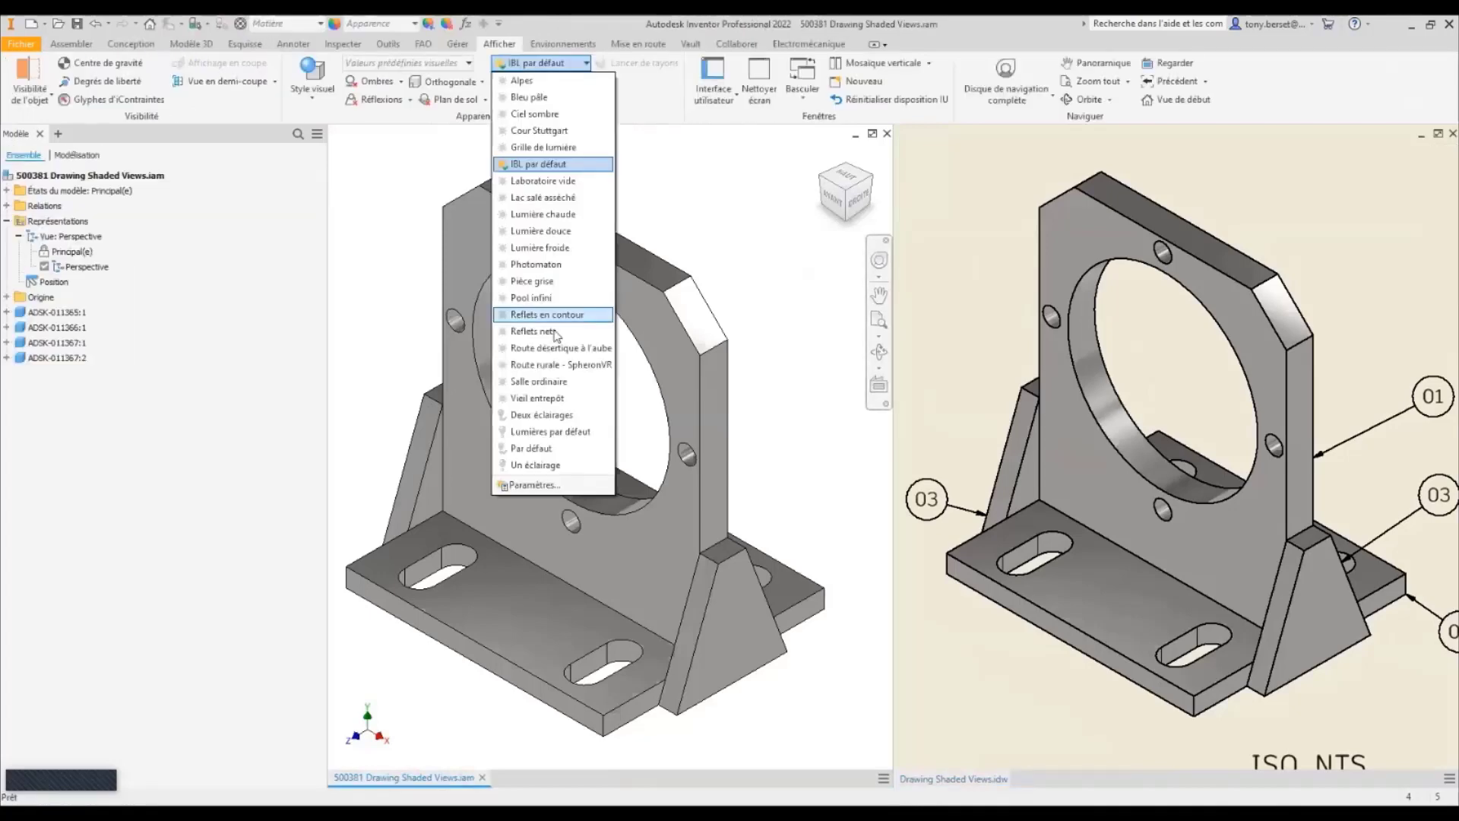
left_click(557, 417)
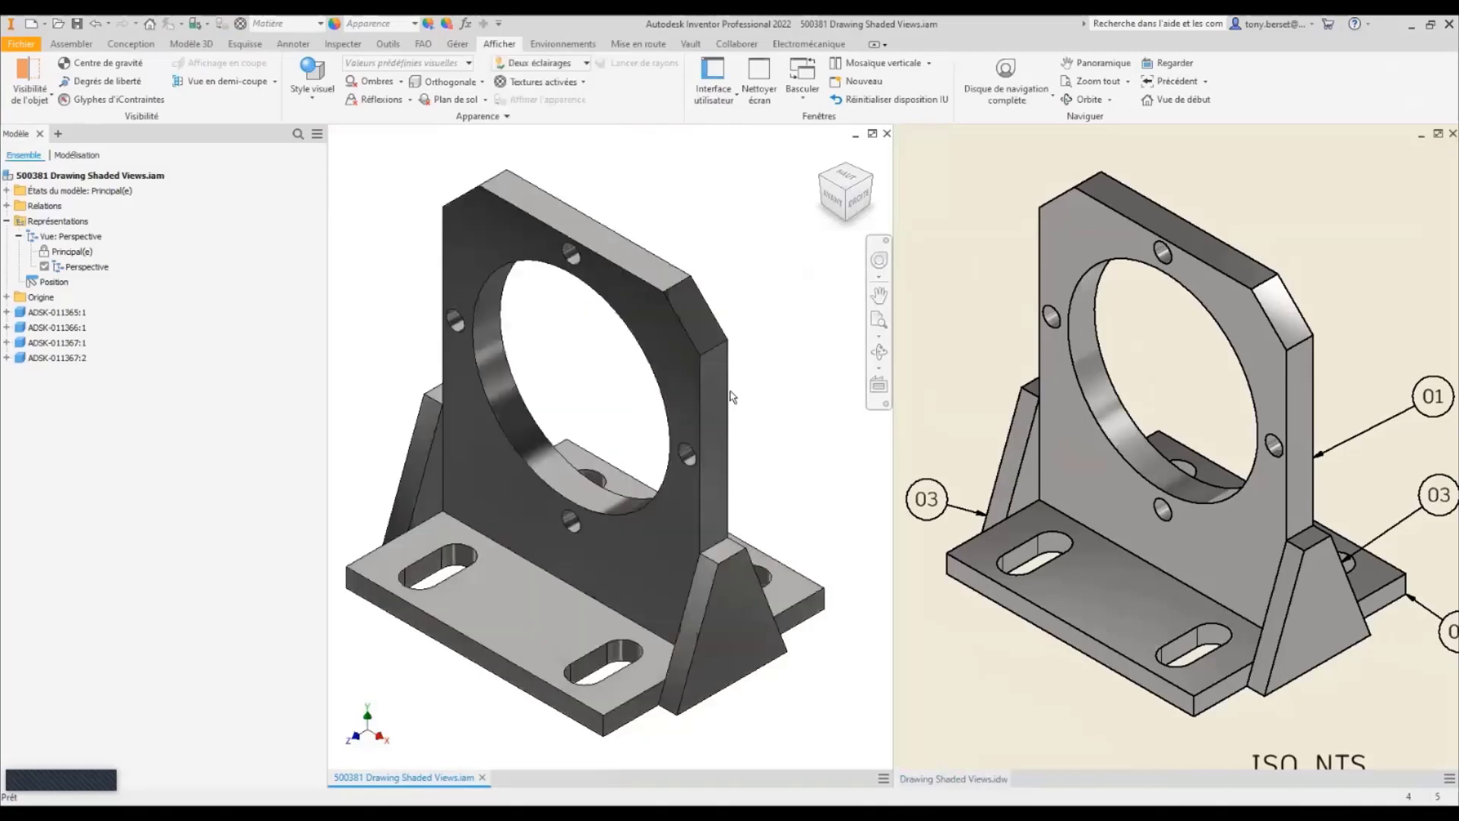
left_click(928, 360)
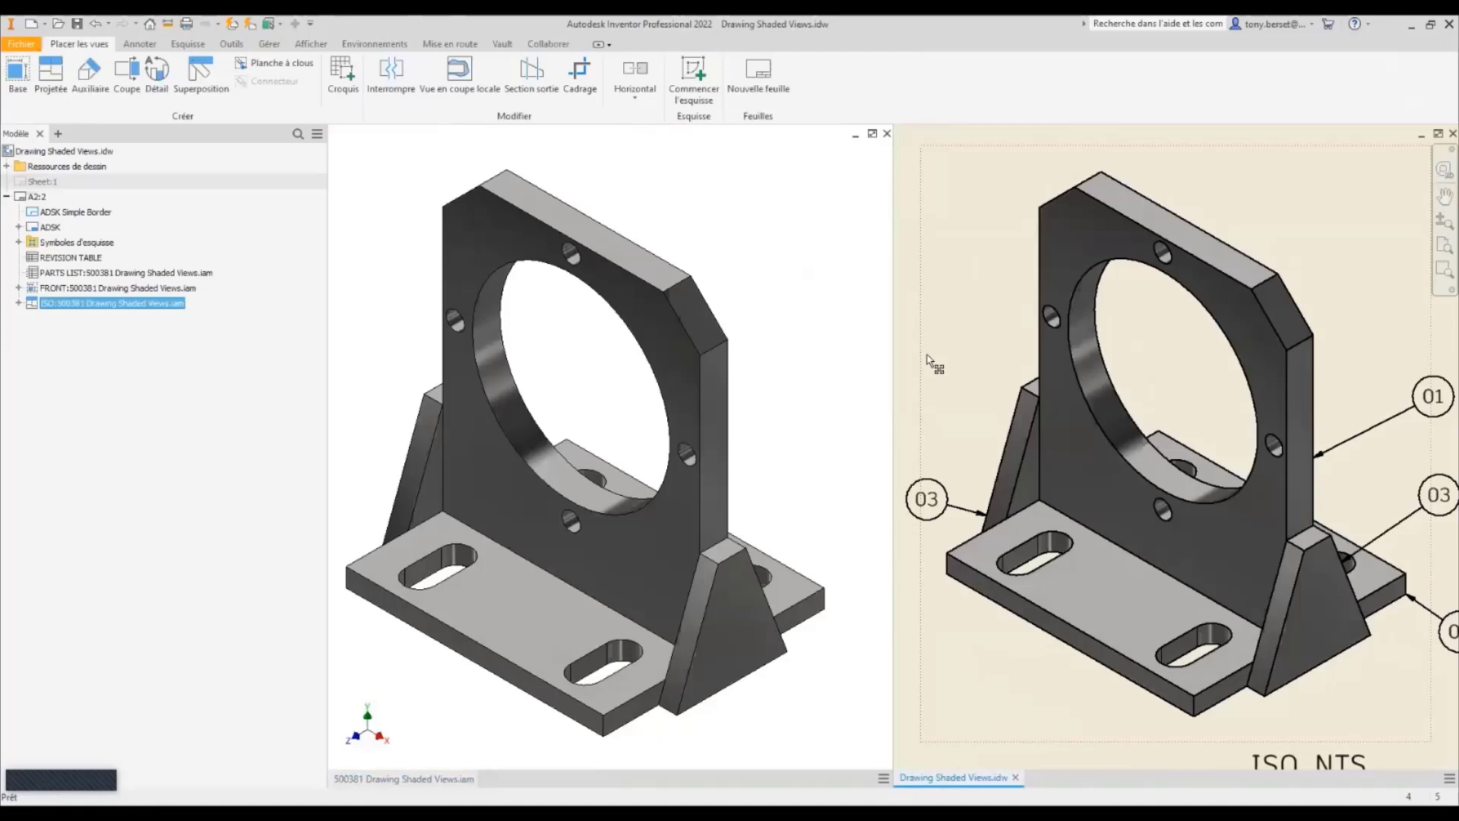
Apply the Rouge clair appearance to the upright plate with the large hole and return to the drawing to refresh its ISO view.
left_click(783, 365)
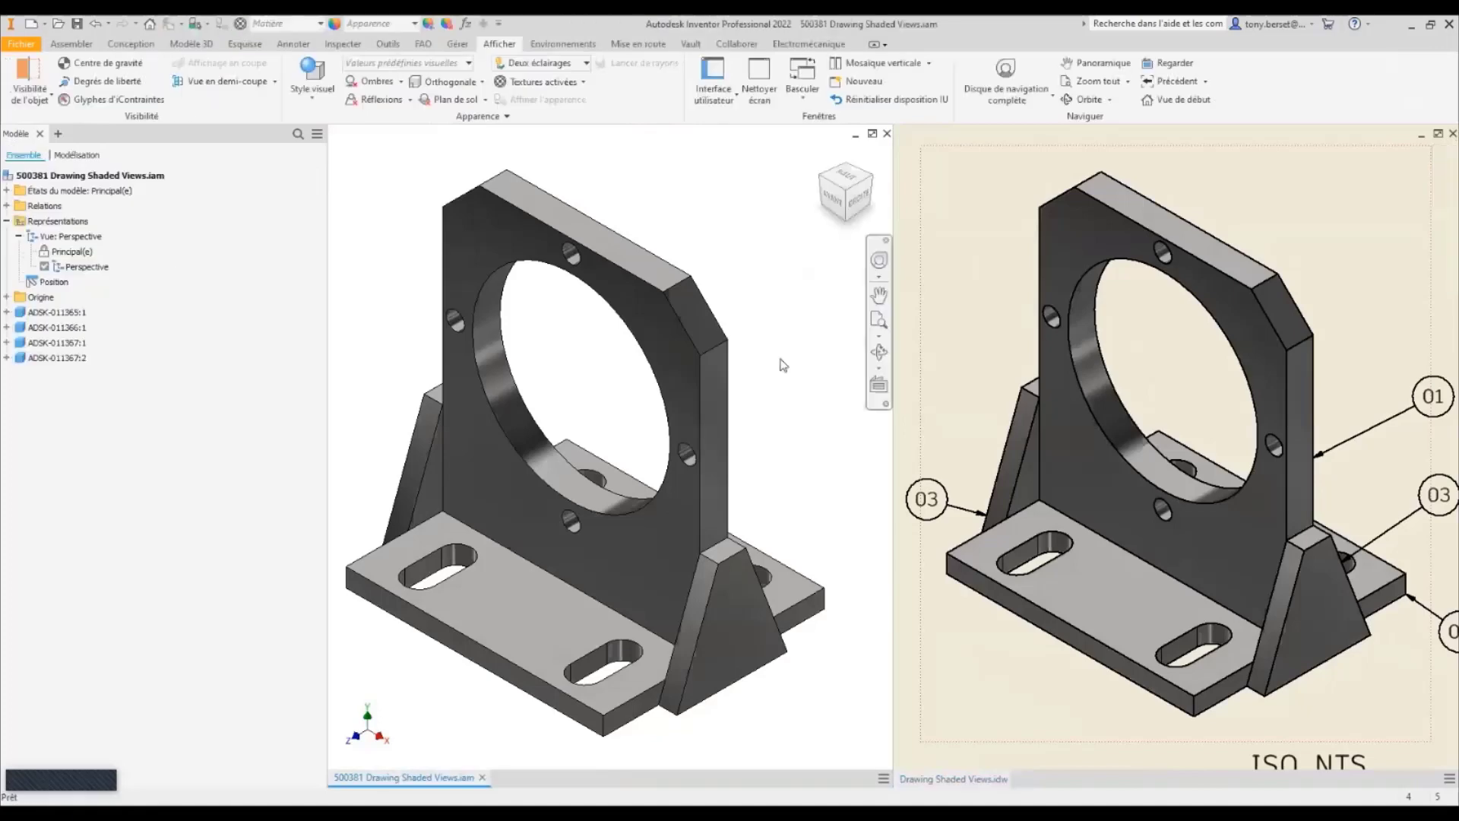
left_click(703, 355)
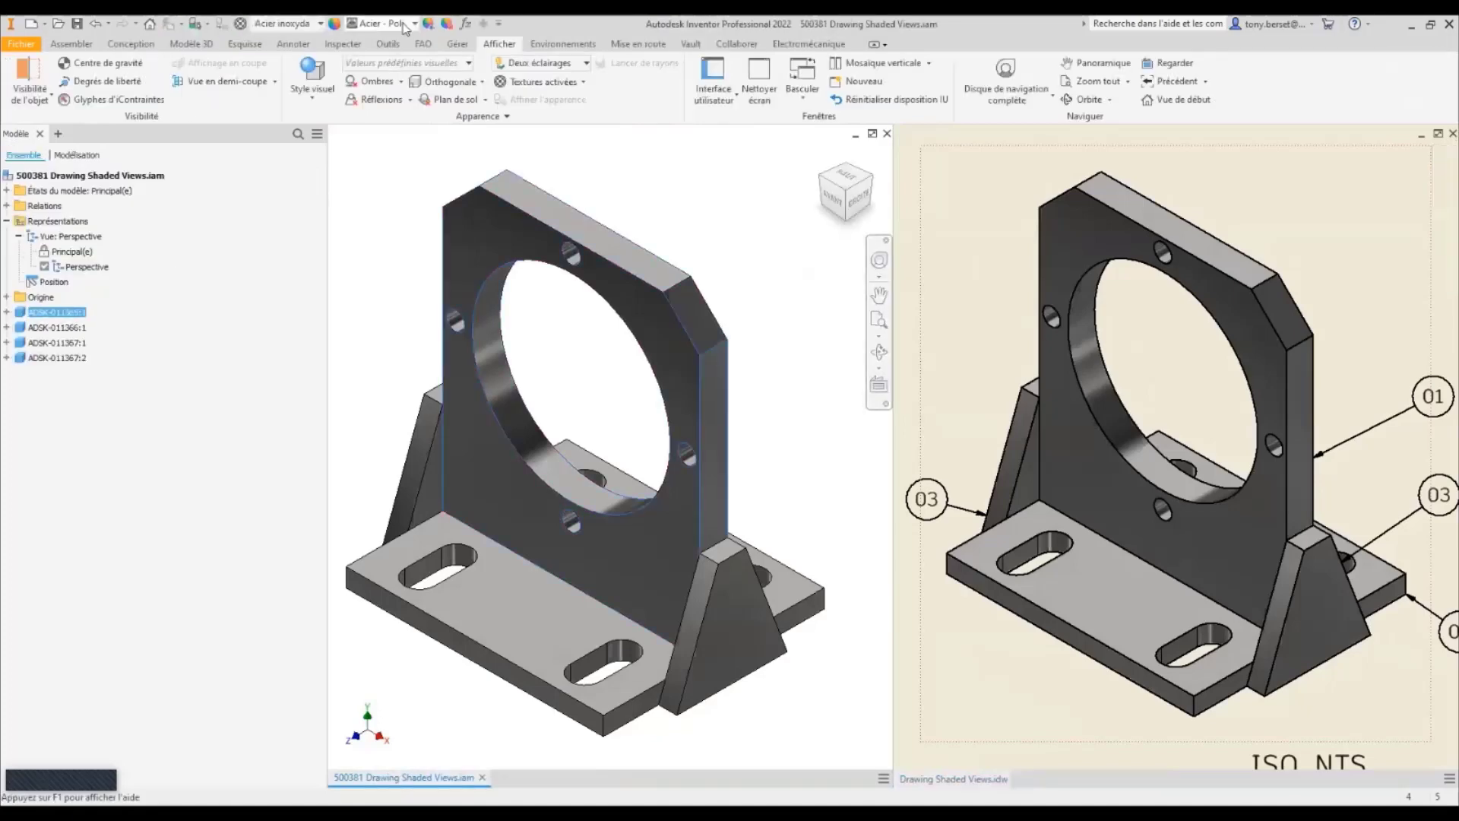
left_click(403, 23)
scroll(459, 94, "down", 1)
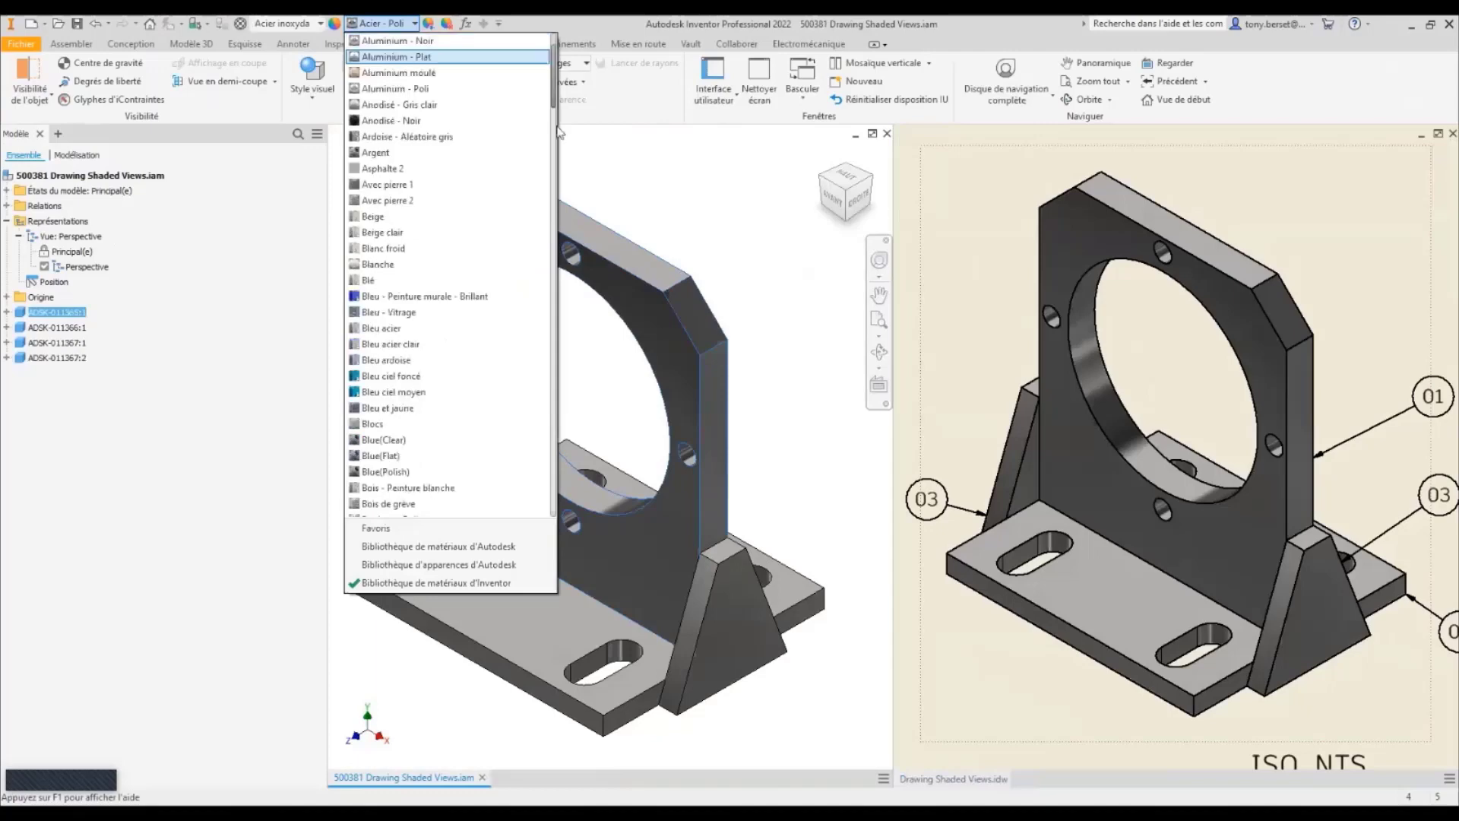
left_click_drag(559, 132, 552, 428)
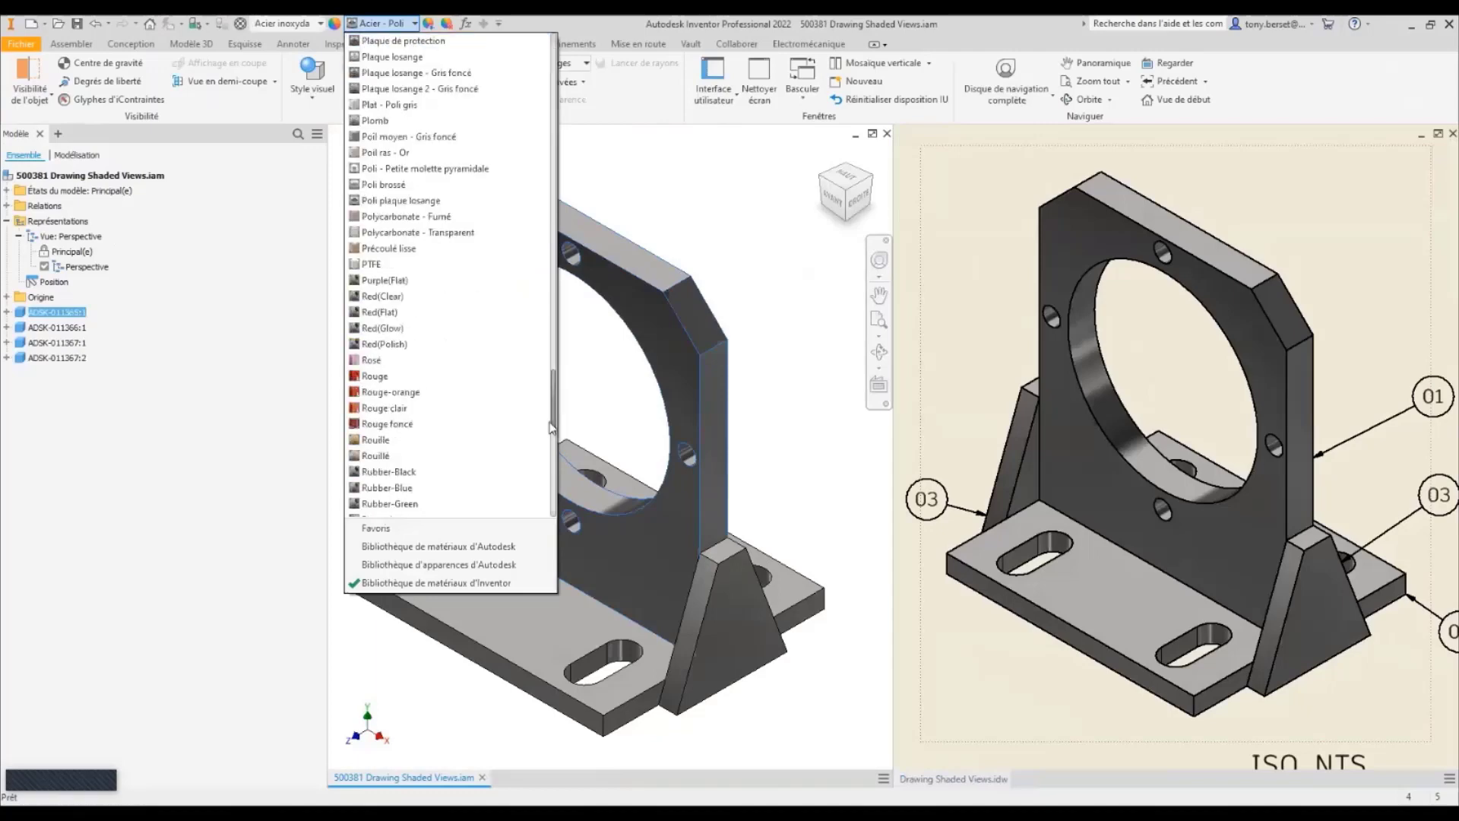
left_click(385, 409)
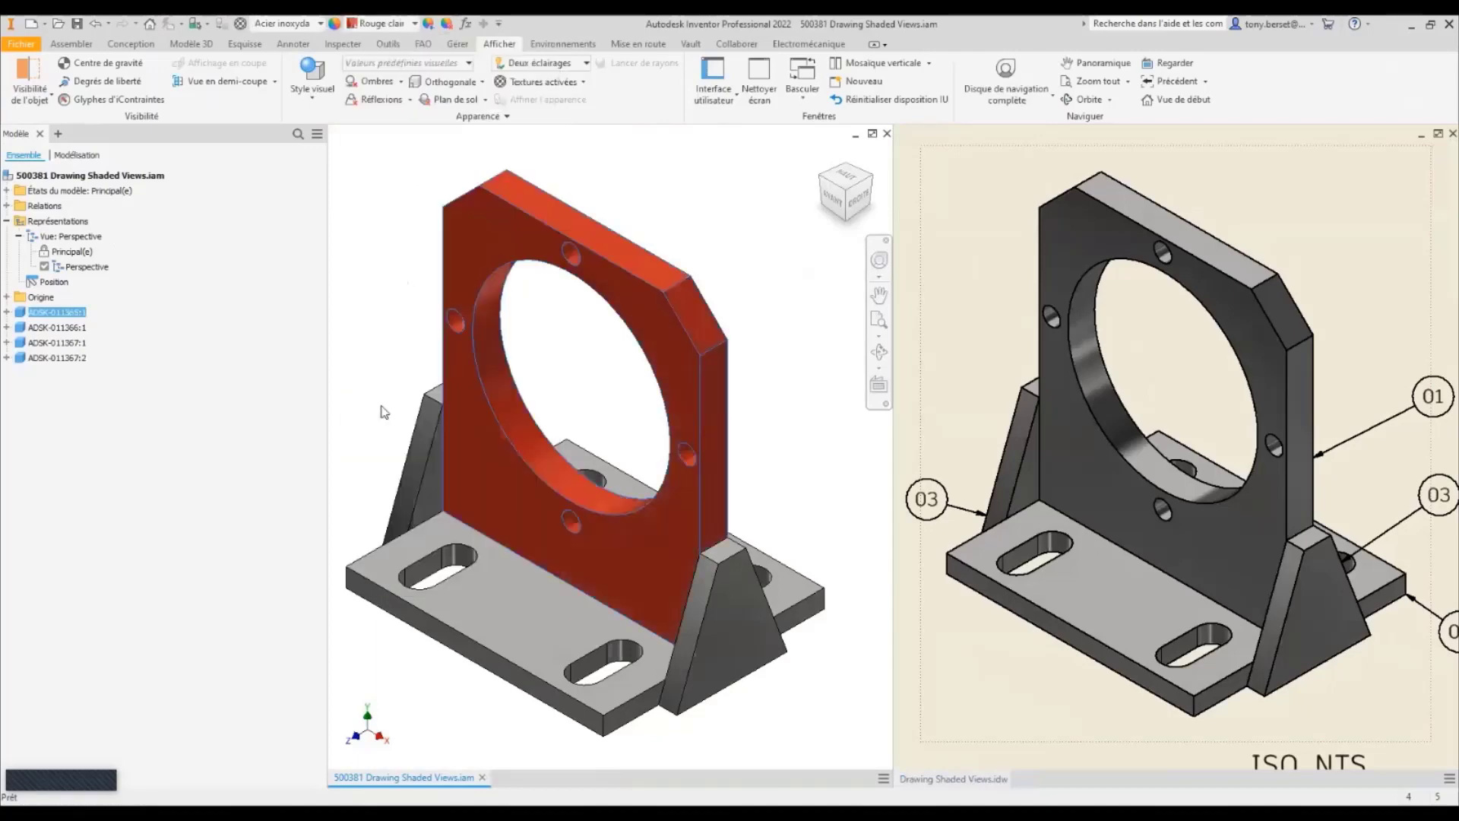
left_click(918, 313)
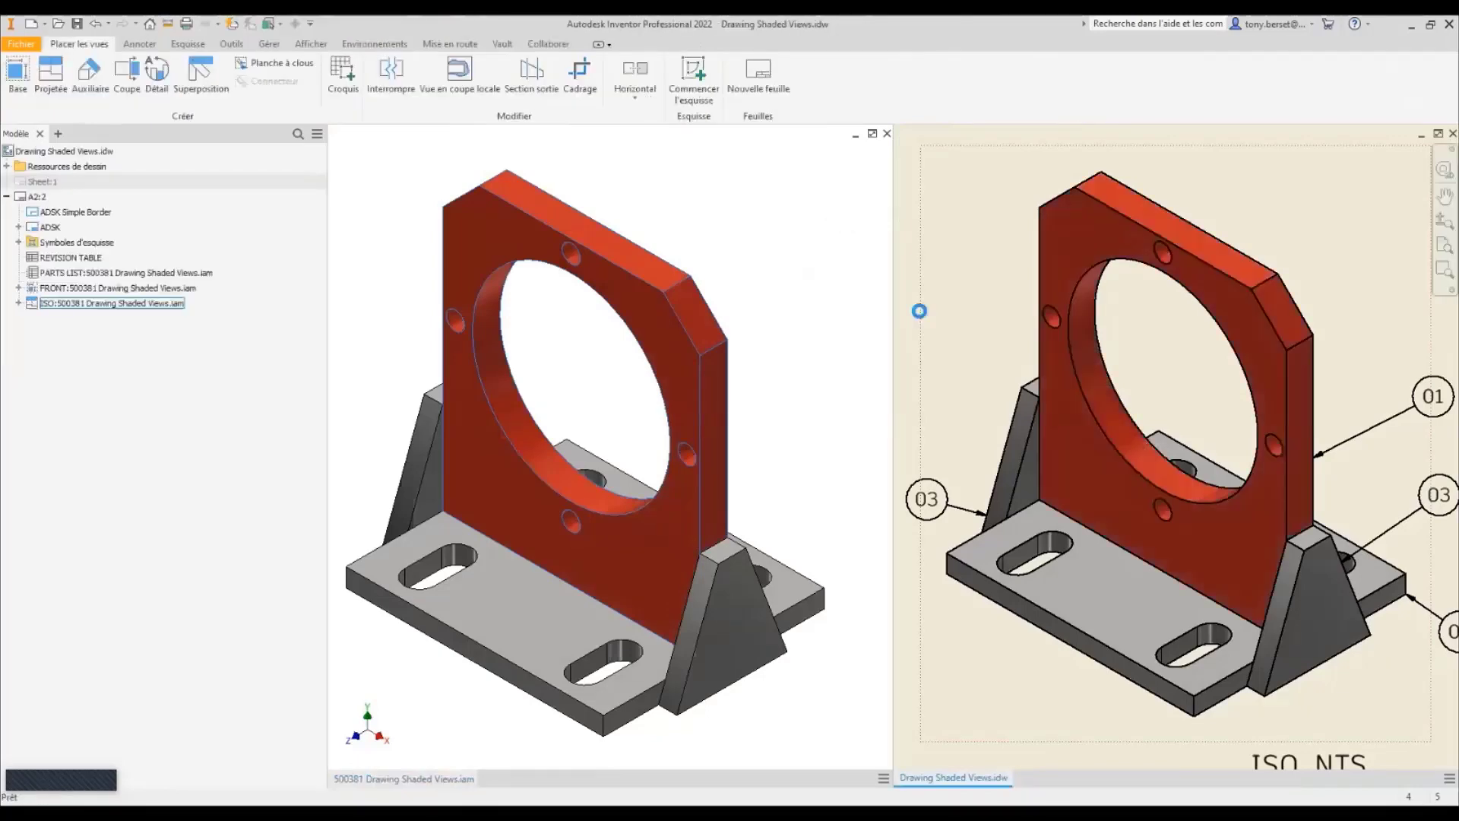
Set the assembly's lighting style to IBL par défaut and activate the drawing to refresh its ISO view.
left_click(826, 353)
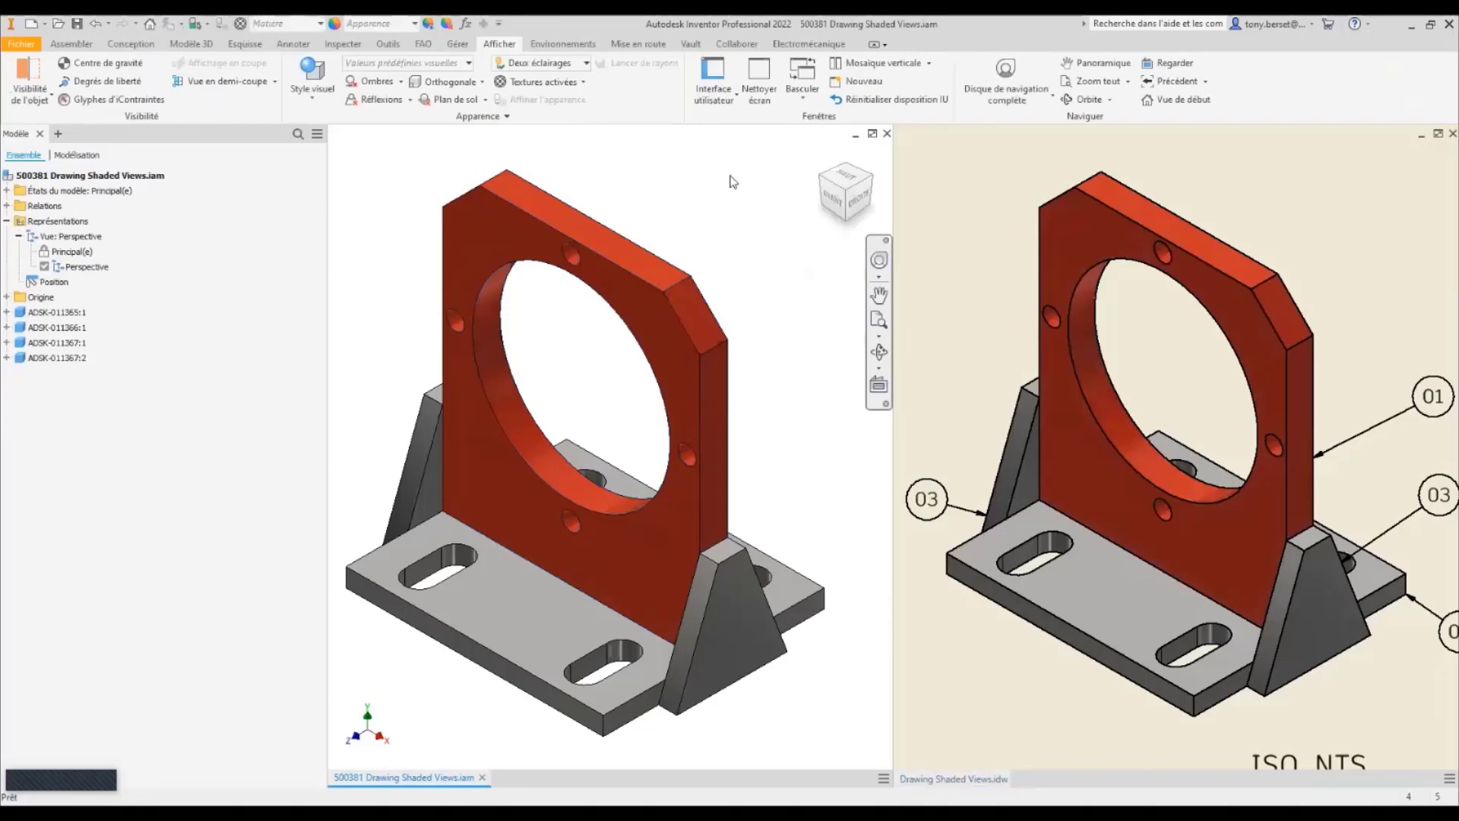
left_click(572, 64)
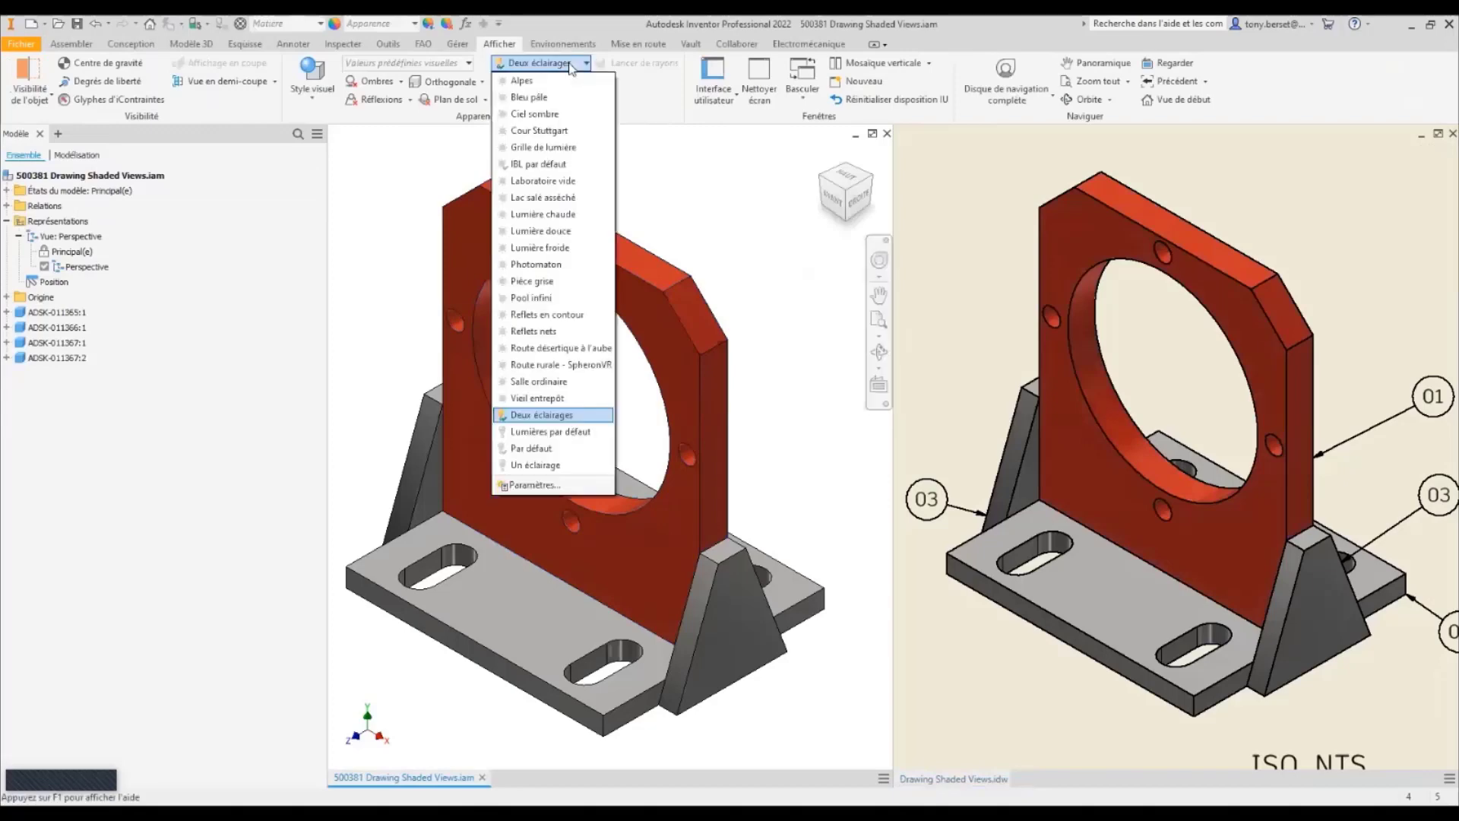
left_click(543, 165)
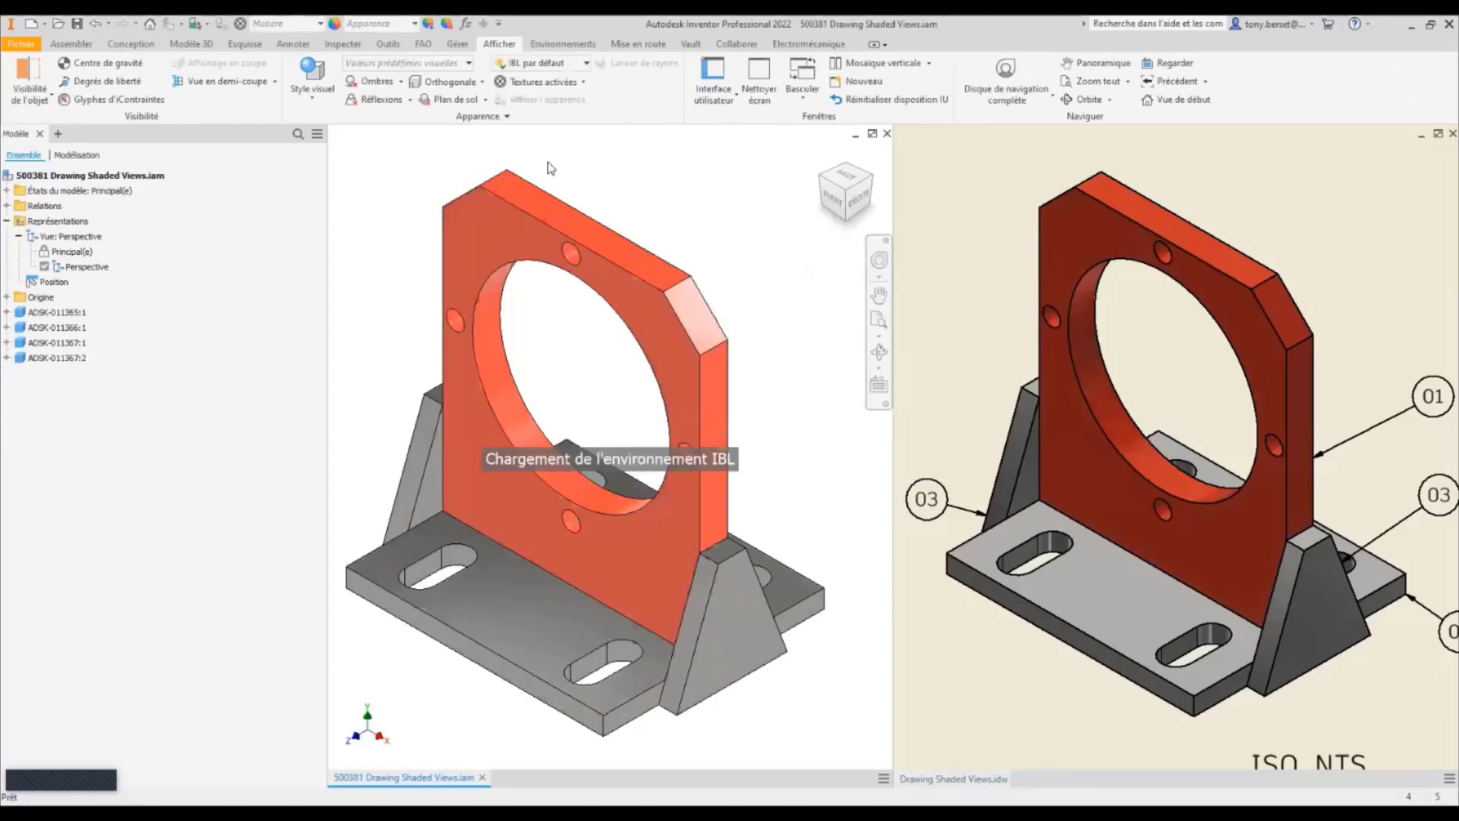
left_click(949, 284)
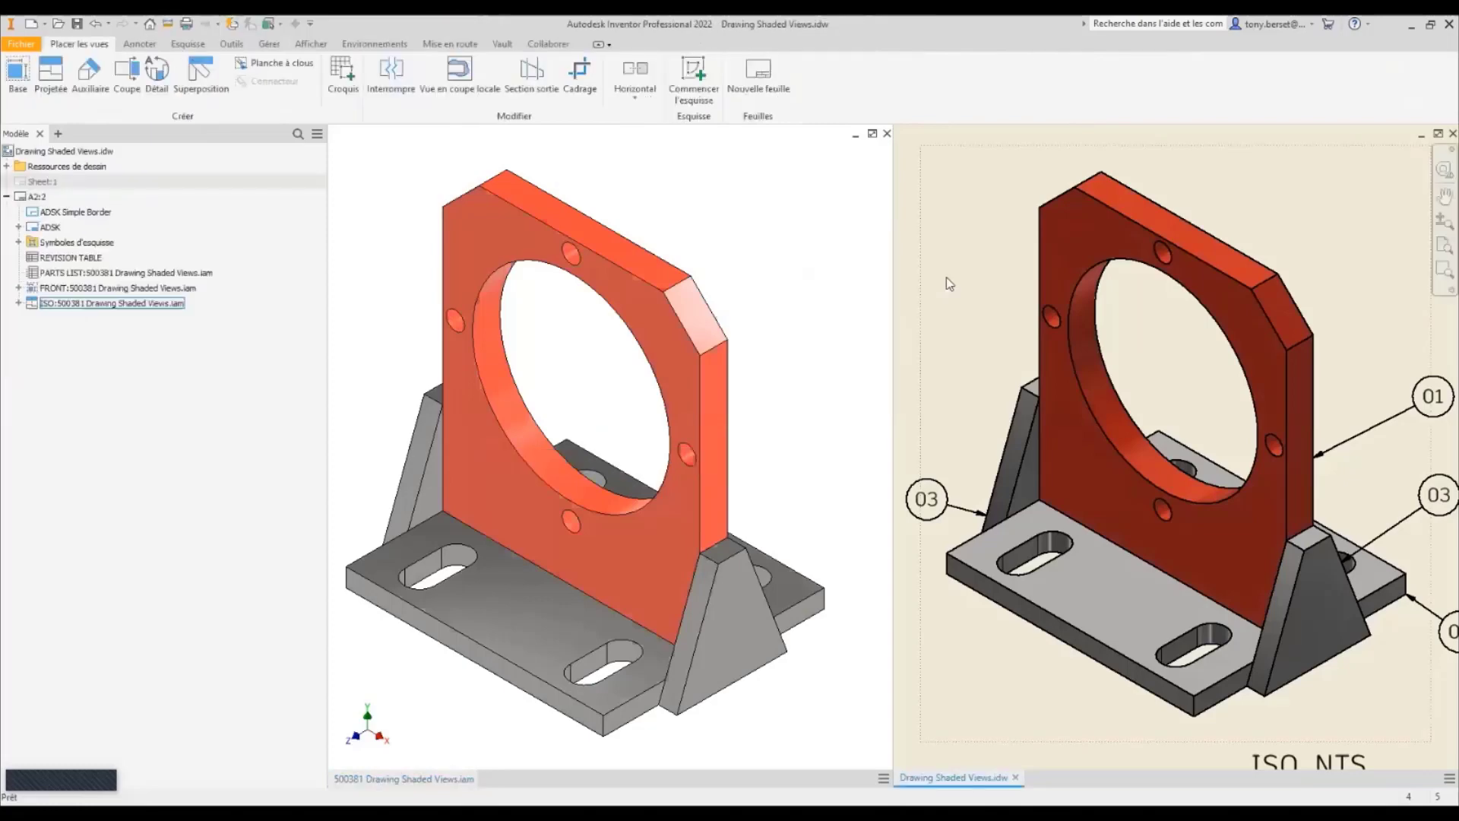
left_click(926, 283)
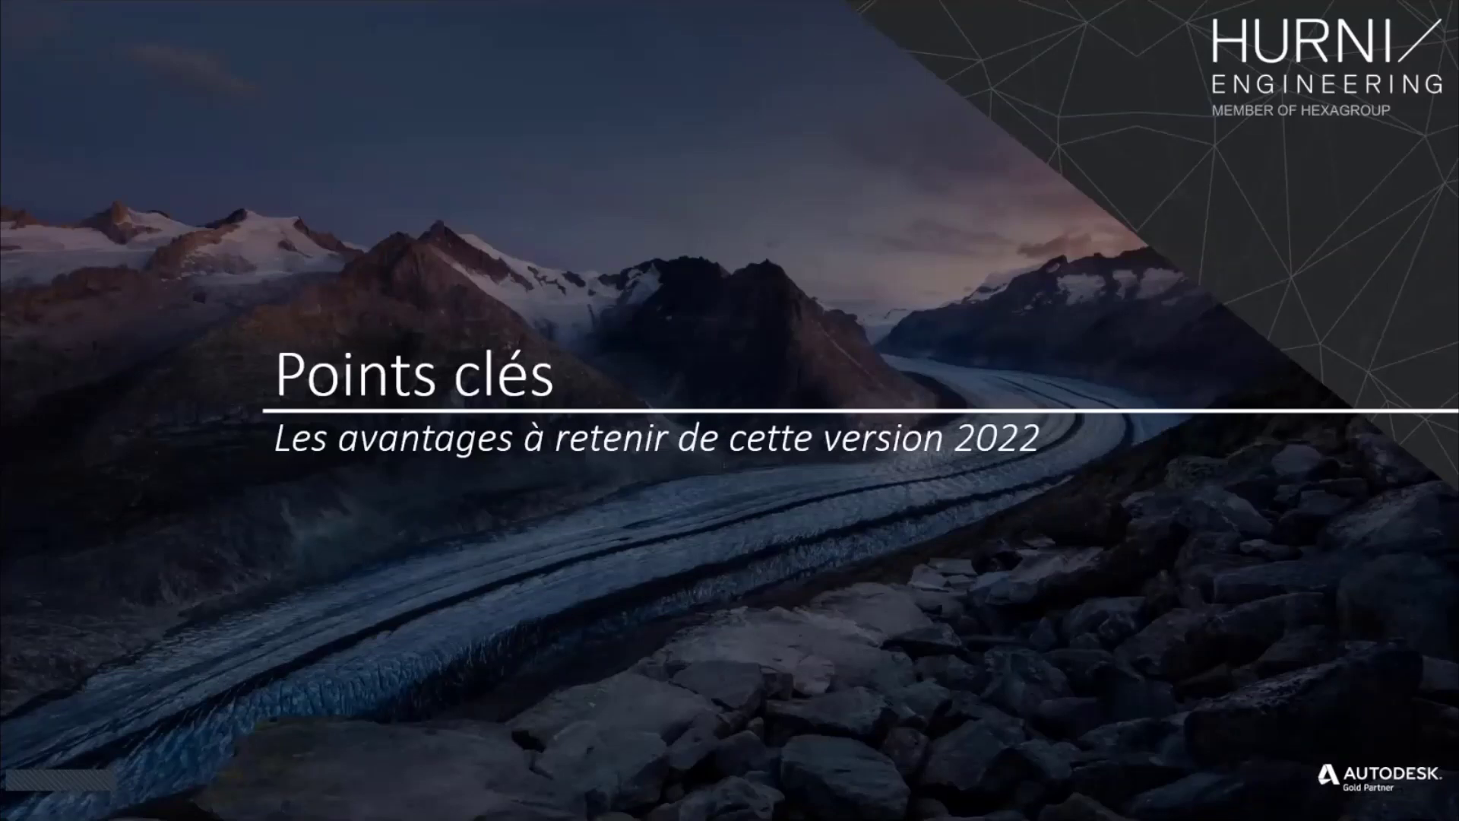
key("Right")
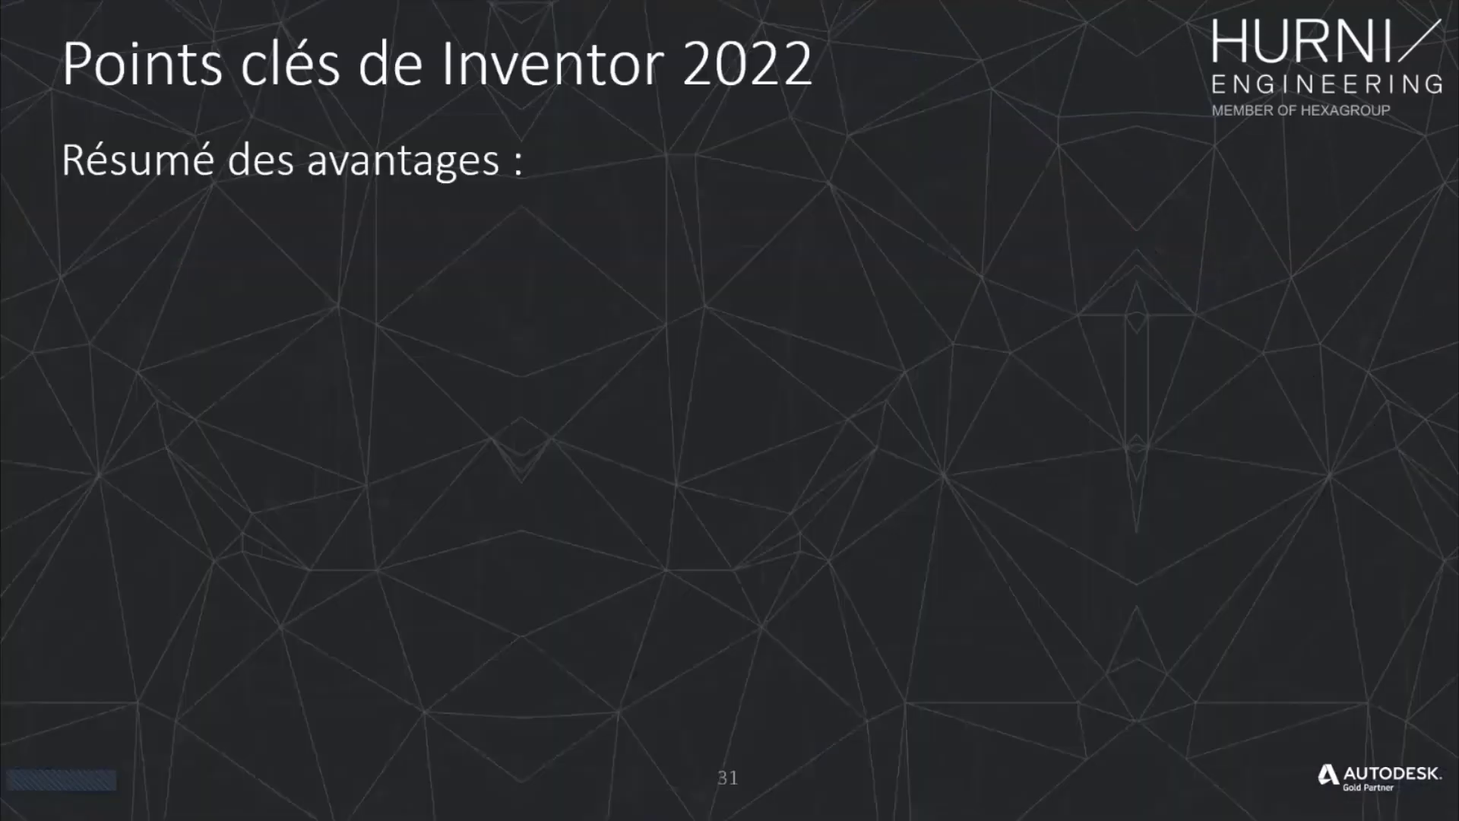
key("Right")
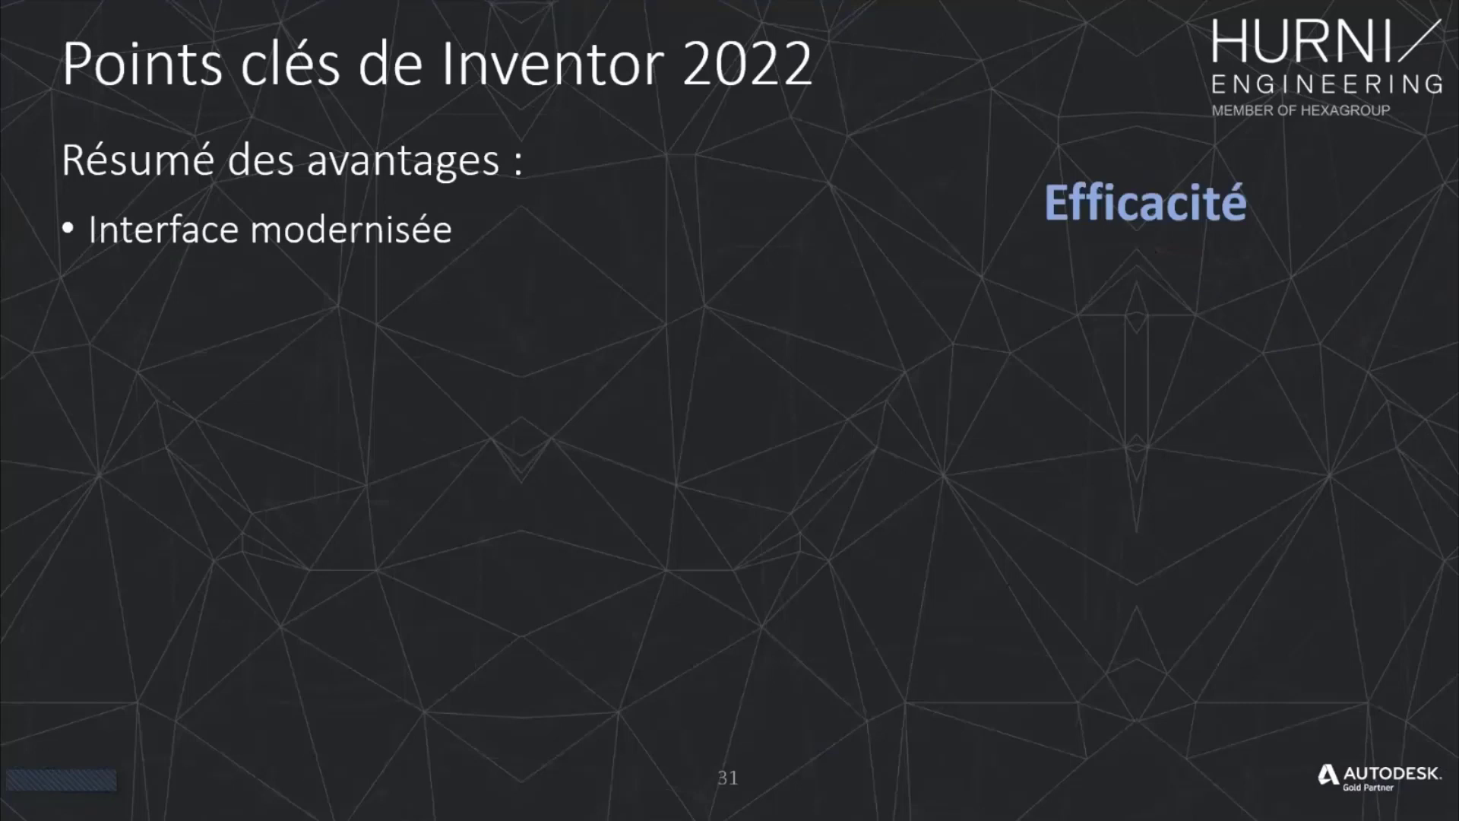
key("Right")
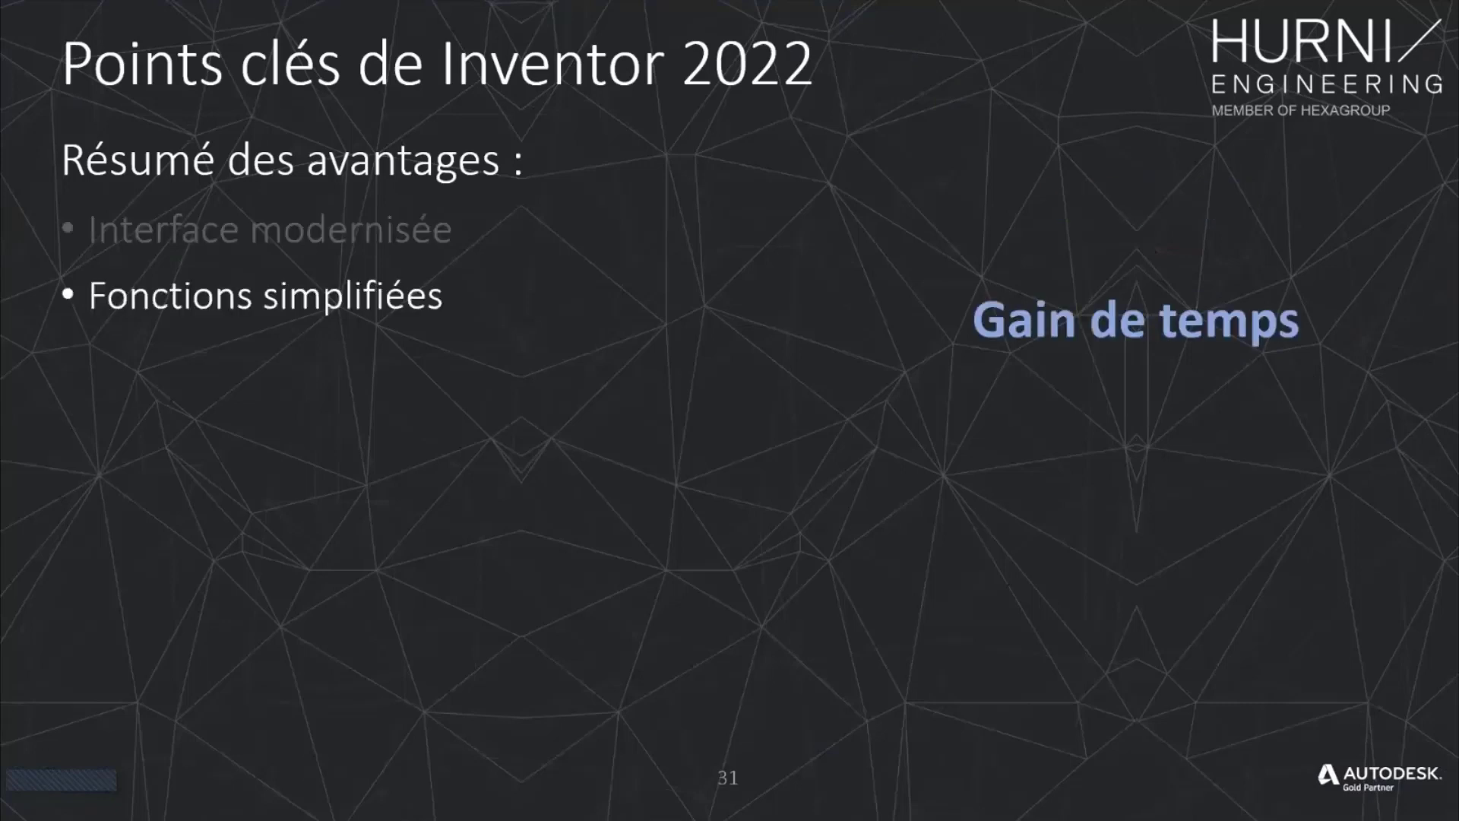